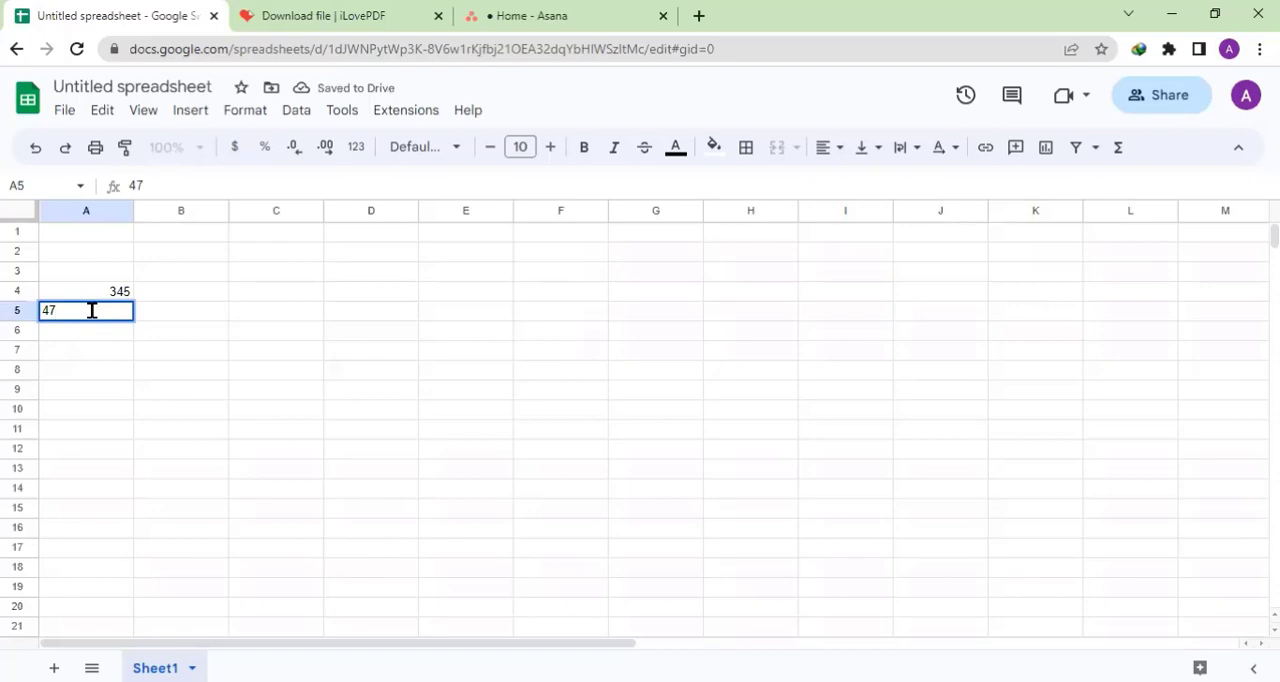
- Complete the number in cell A5 as 478
type("8")
key("Tab")
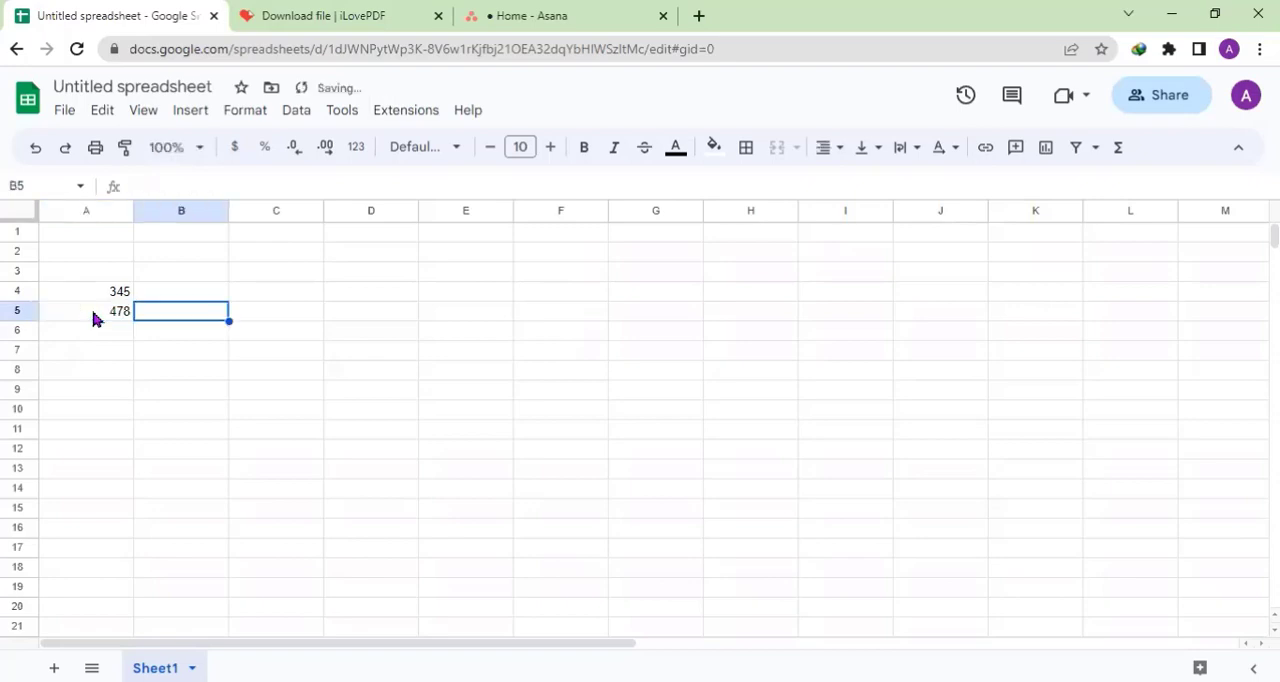
- Enter the formula =CEILING(A4,10) in cell B4 to round the A4 value up to a multiple of 10
left_click(167, 293)
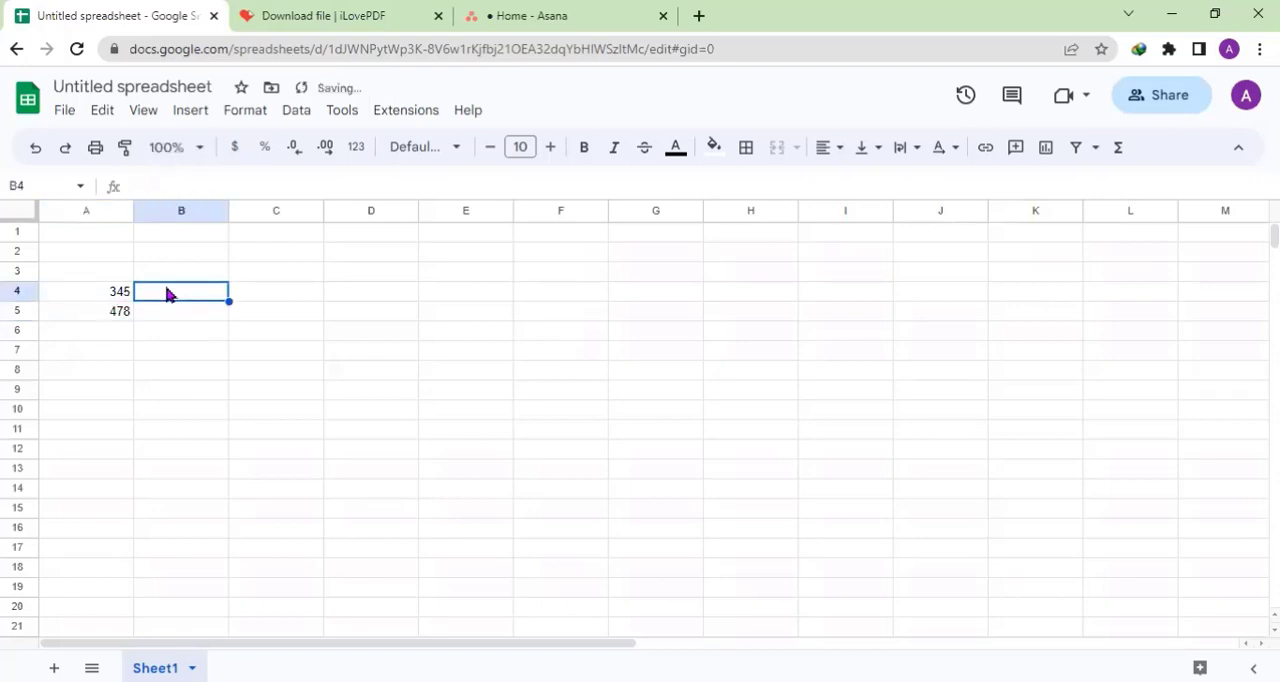
type("=")
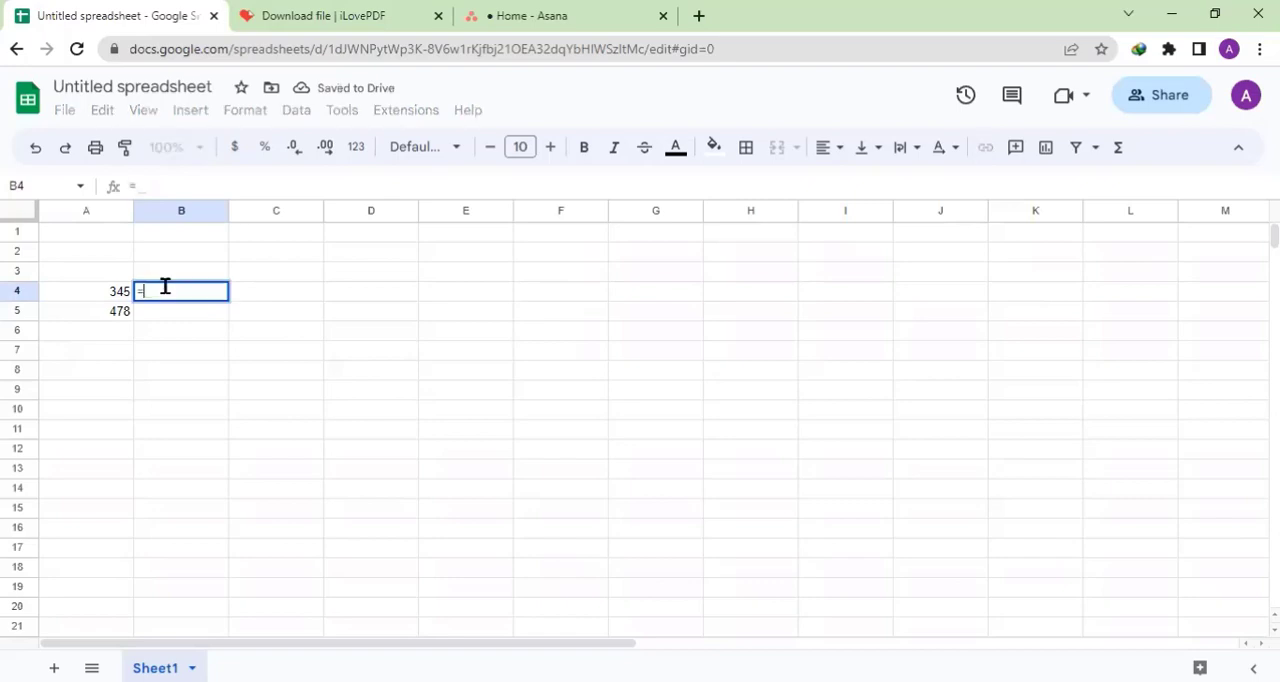
type("ceil")
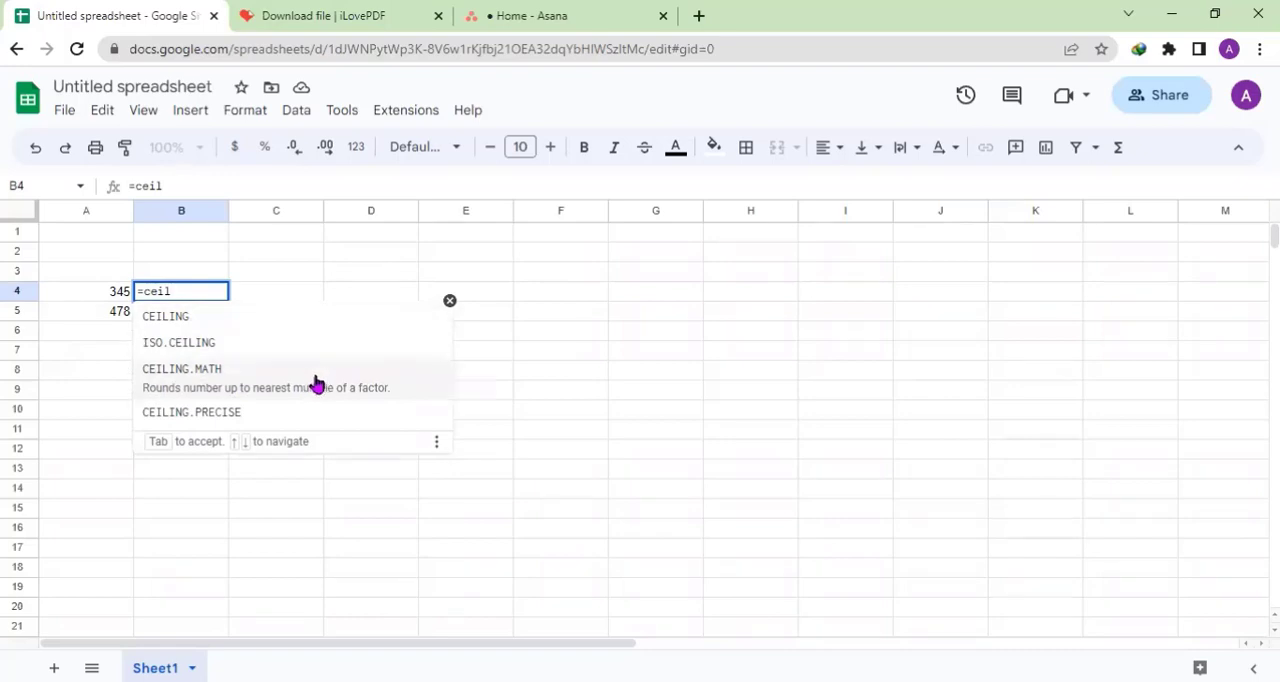
left_click(229, 320)
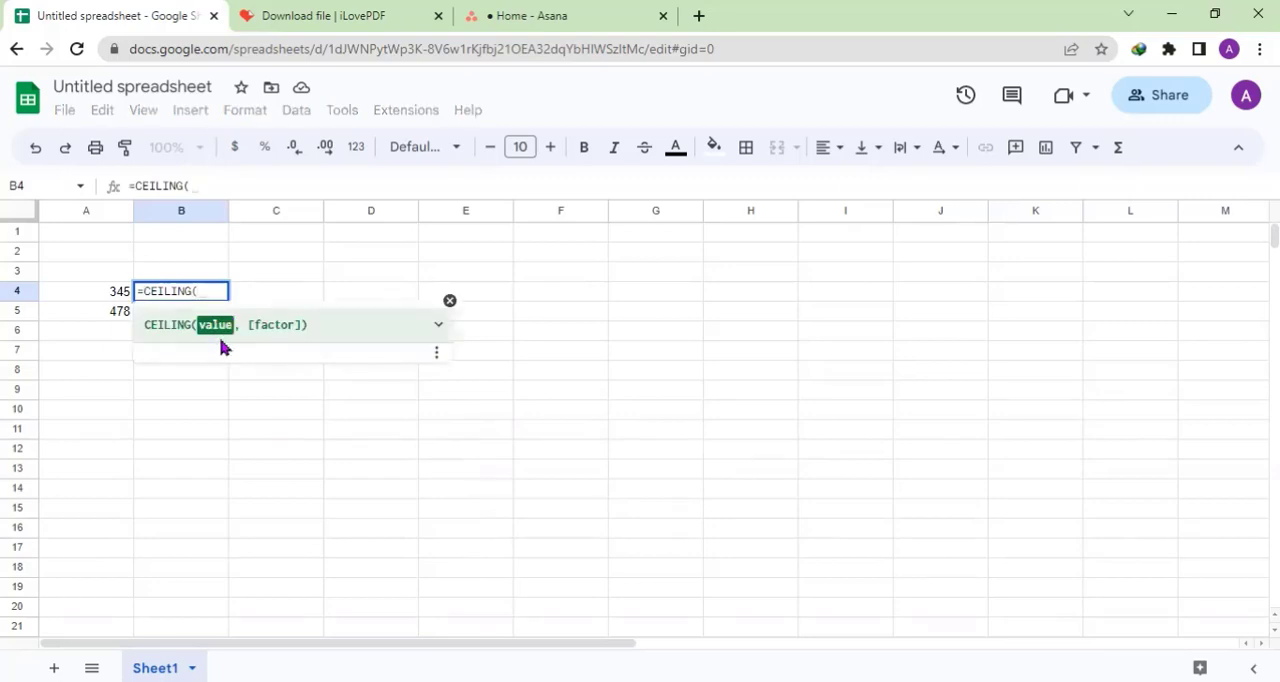
left_click(115, 294)
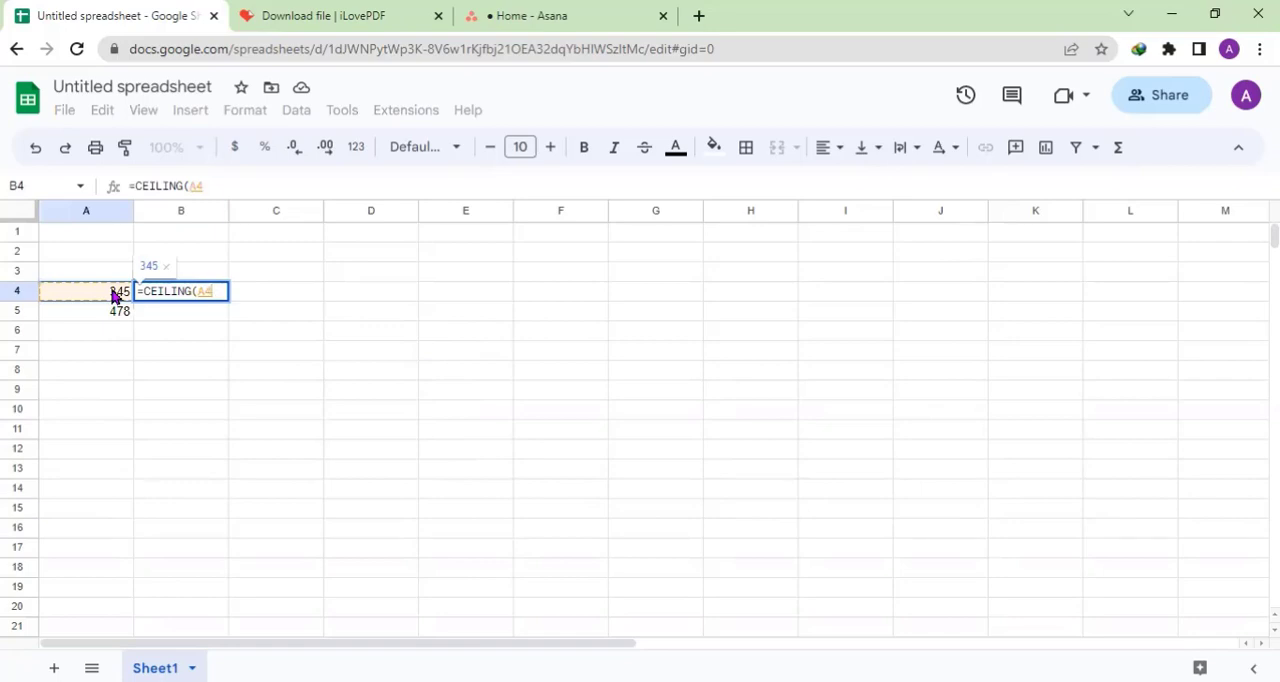
type(",")
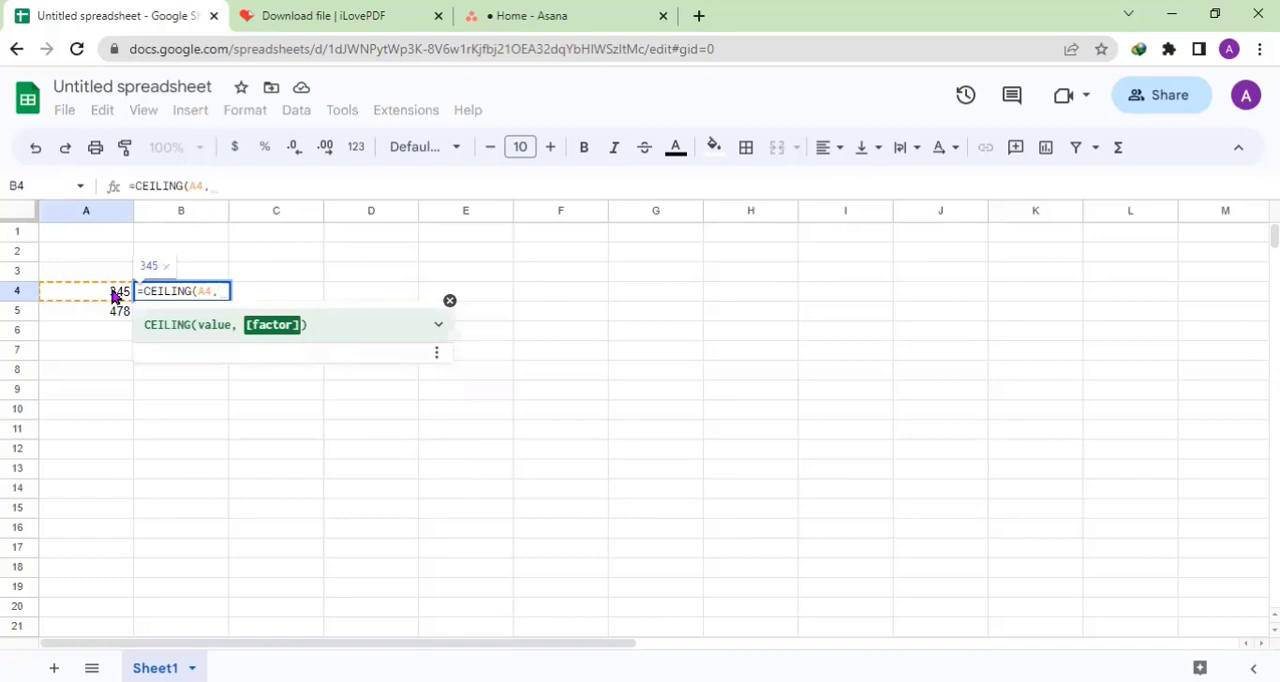
type("10")
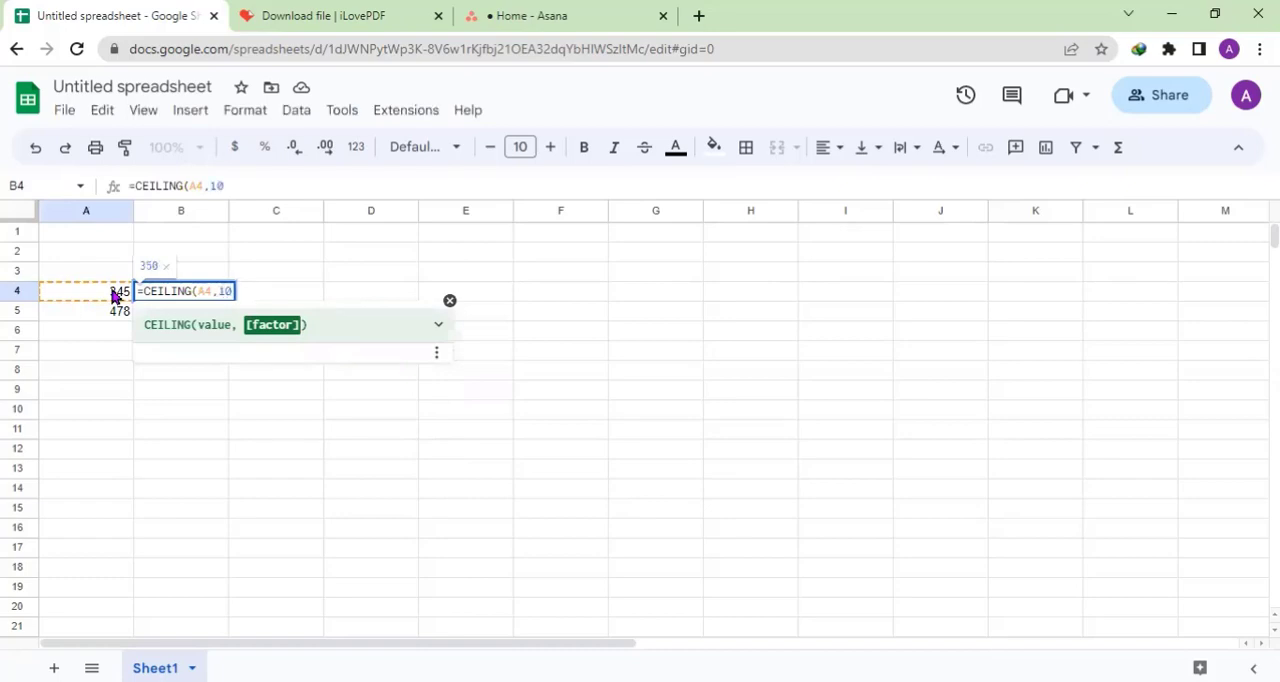
type(")")
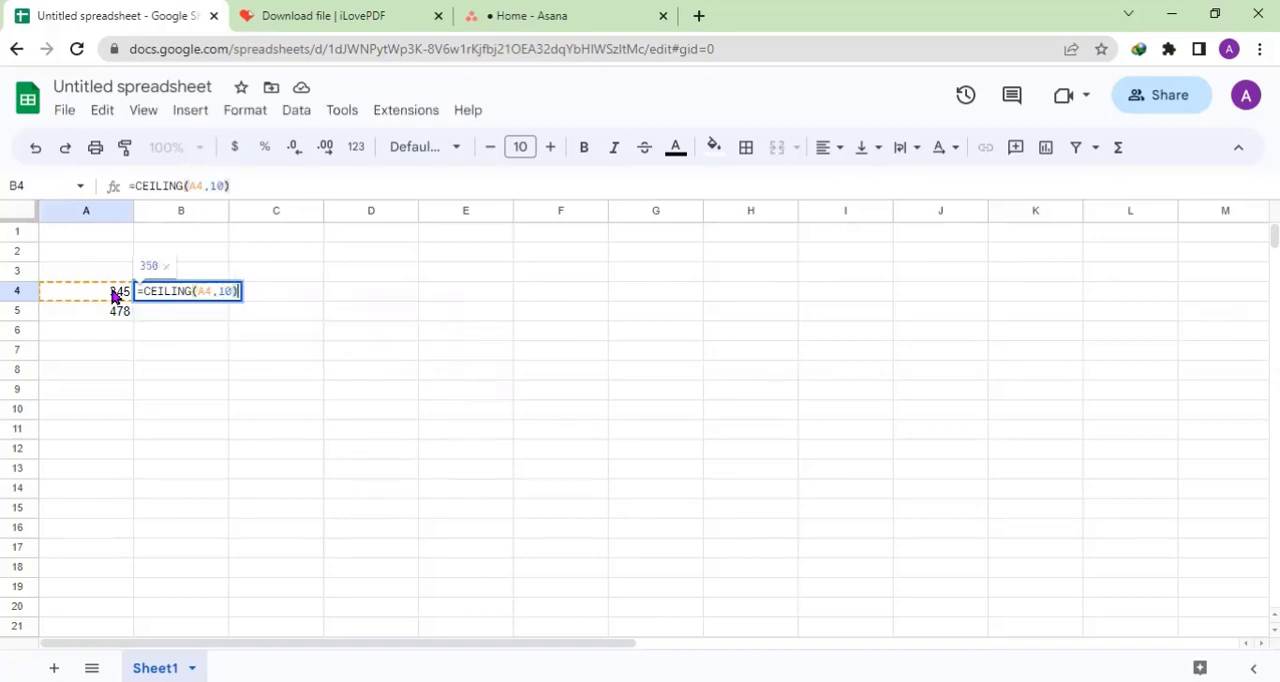
key("Return")
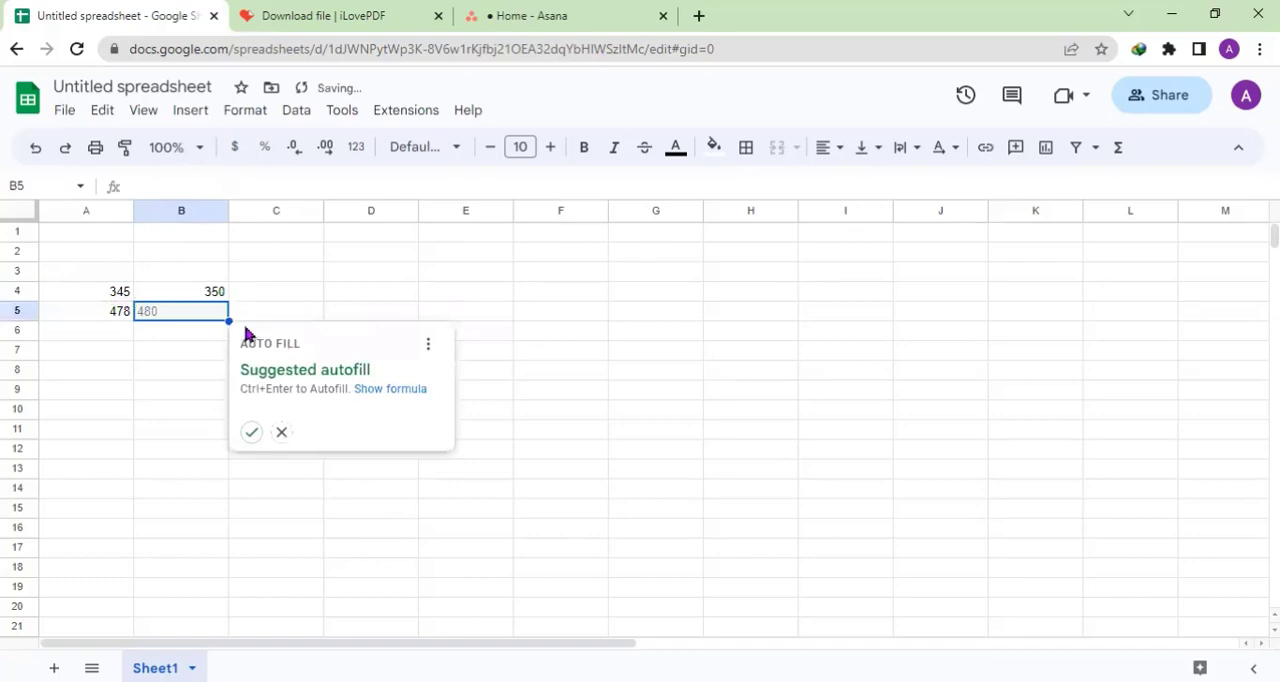
- Accept the suggested autofill of the CEILING formula for B5 and check the formulas in B4 and B5
left_click(251, 432)
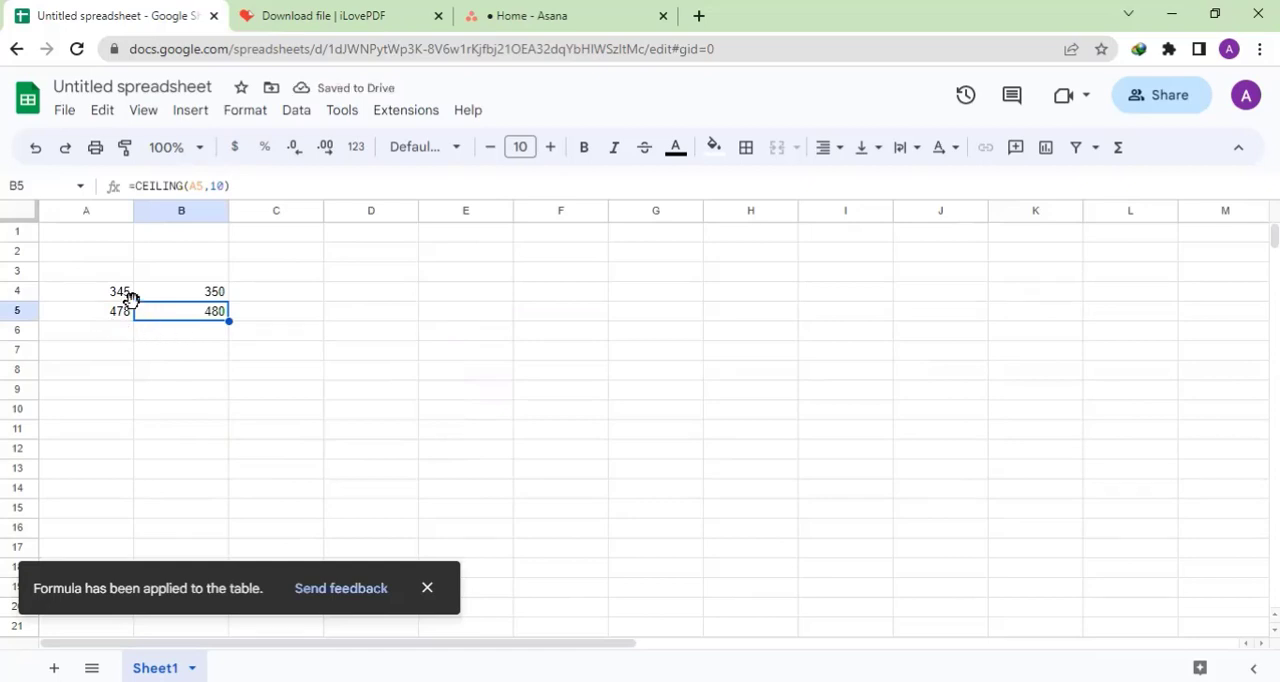
left_click(176, 297)
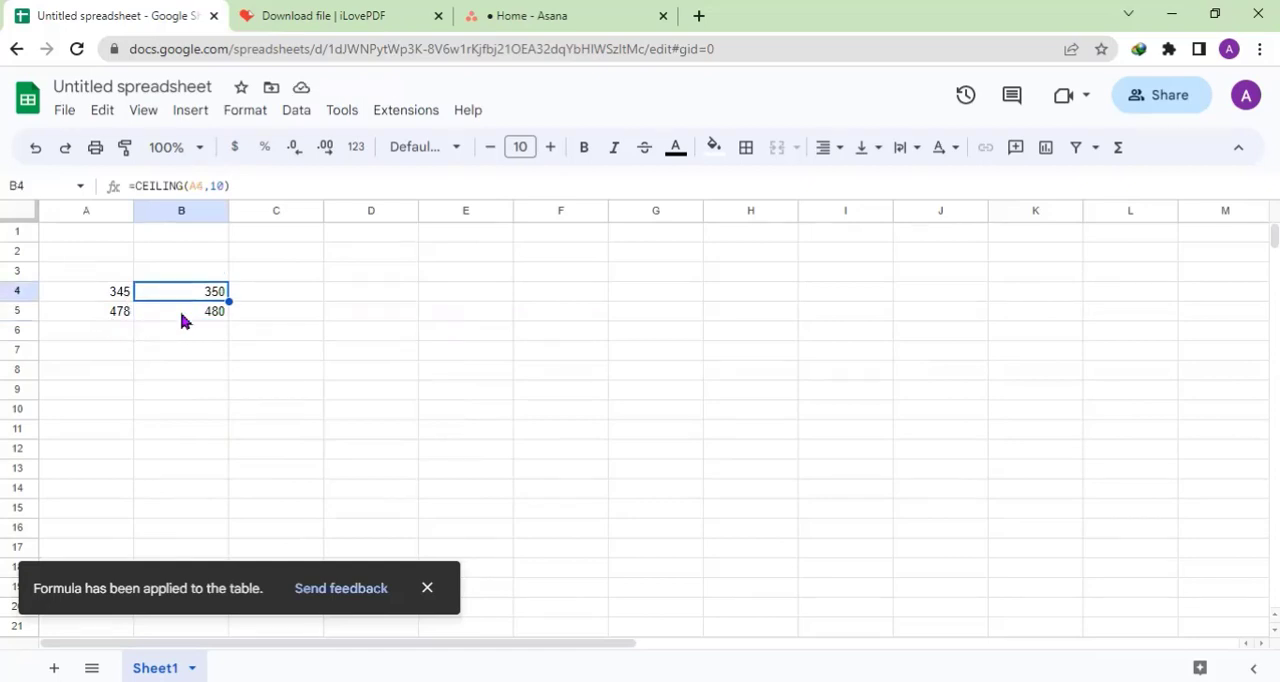
left_click(181, 313)
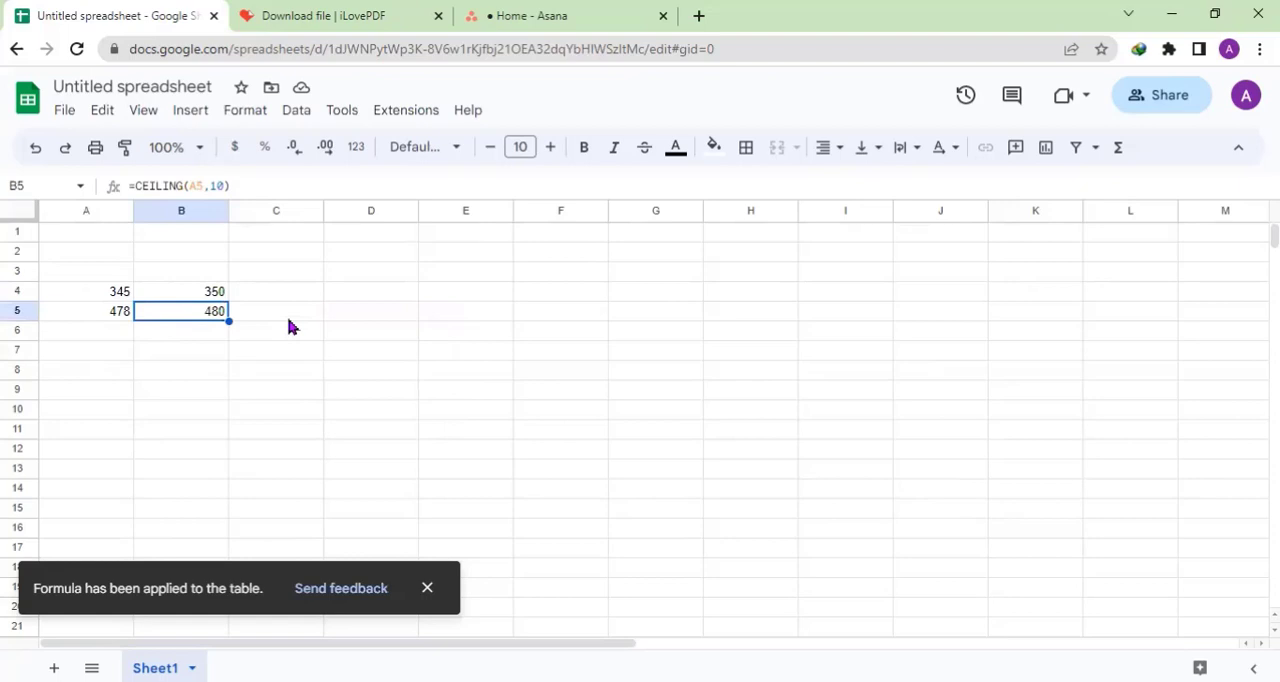
- Begin a CONVERT formula in cell D4 with A4 as the value to convert
key("Right")
key("Right")
key("Up")
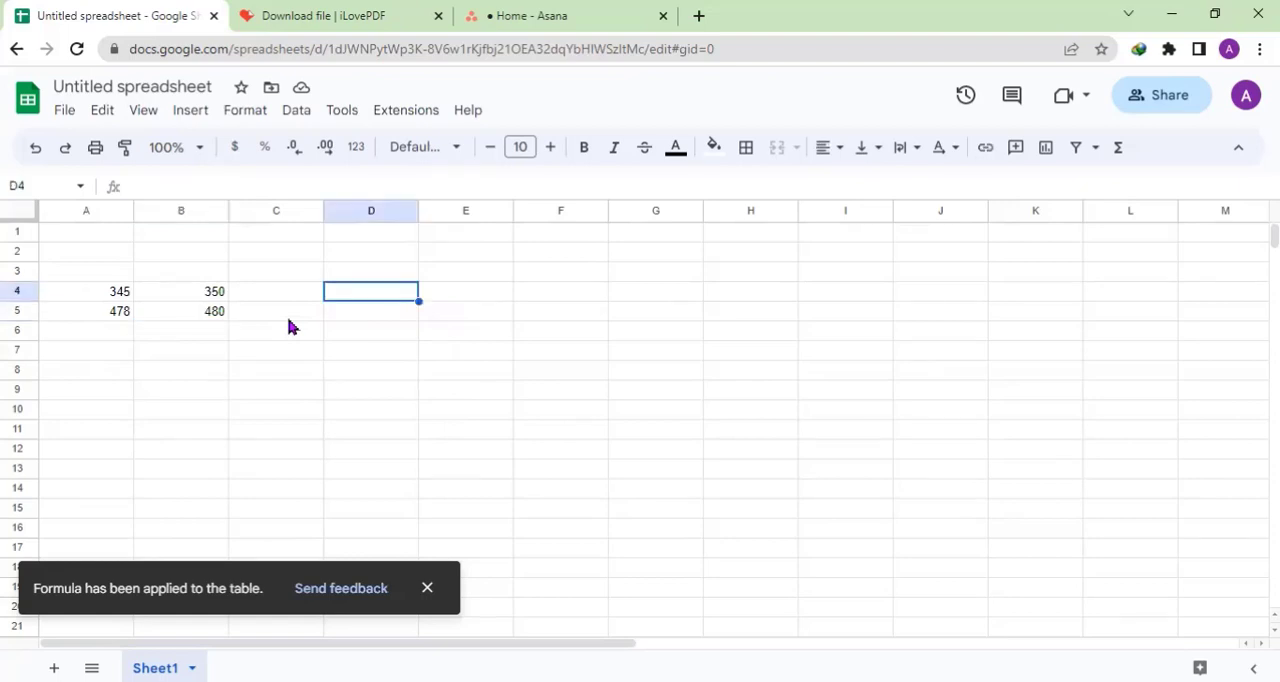
type("=")
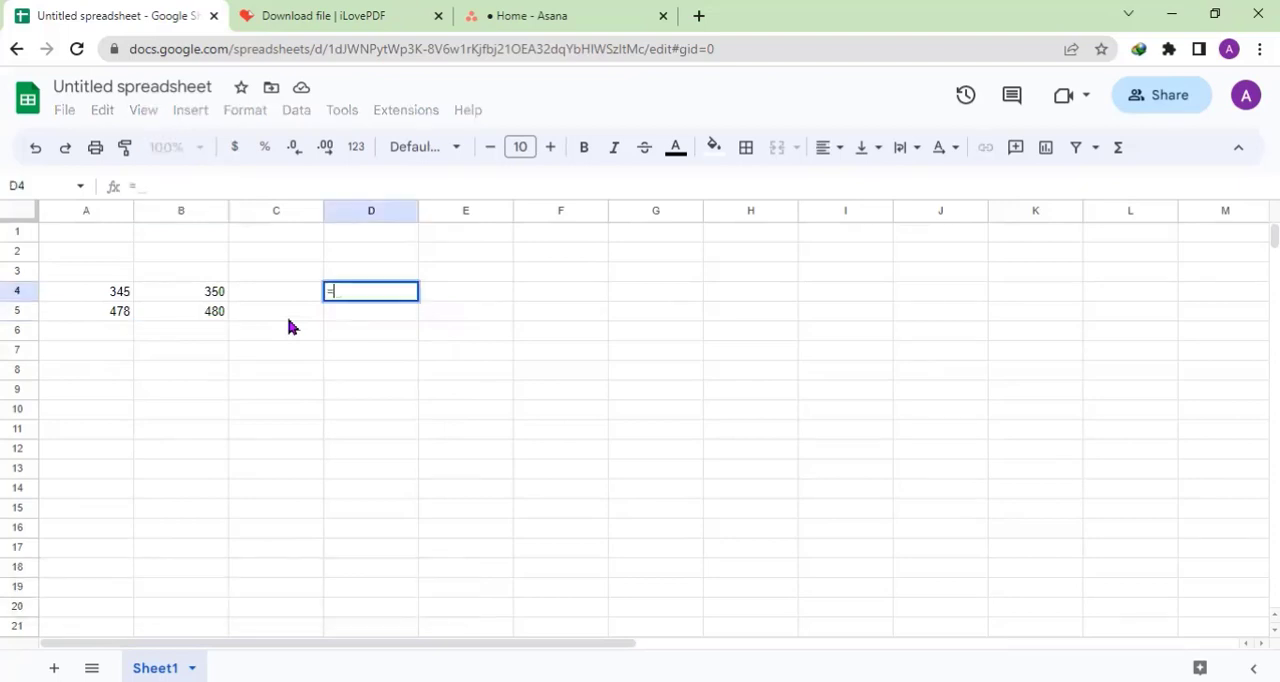
type("convert")
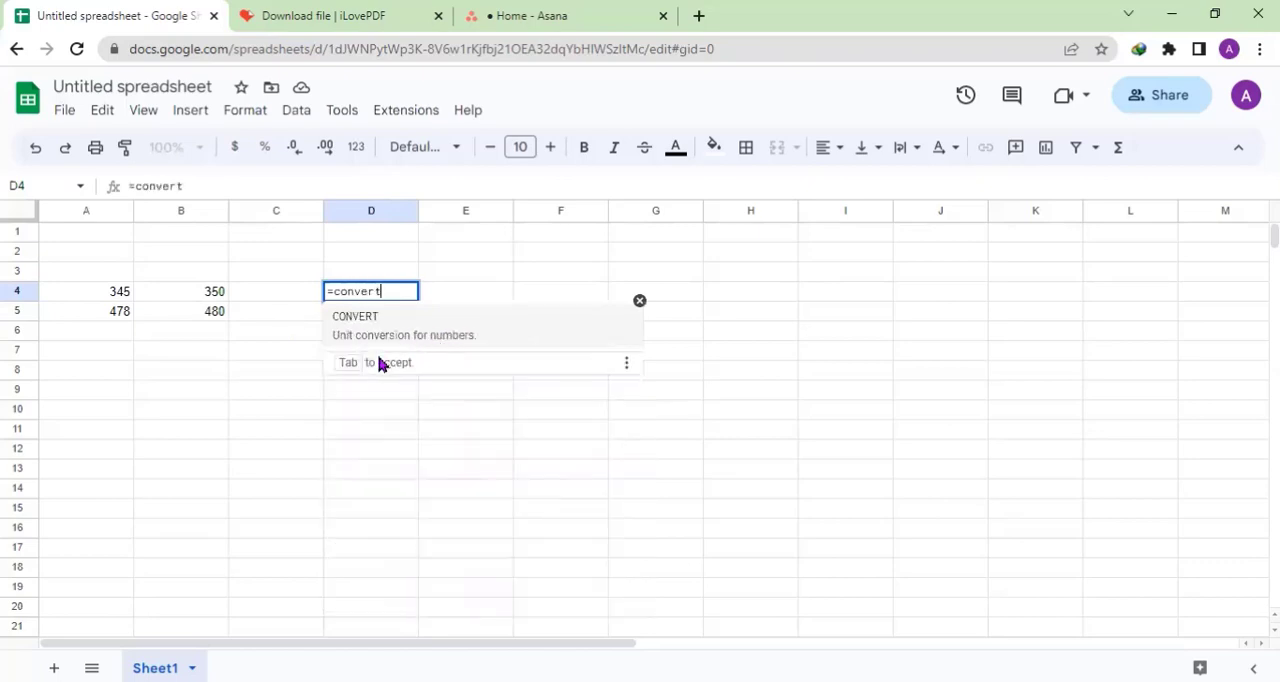
key("Tab")
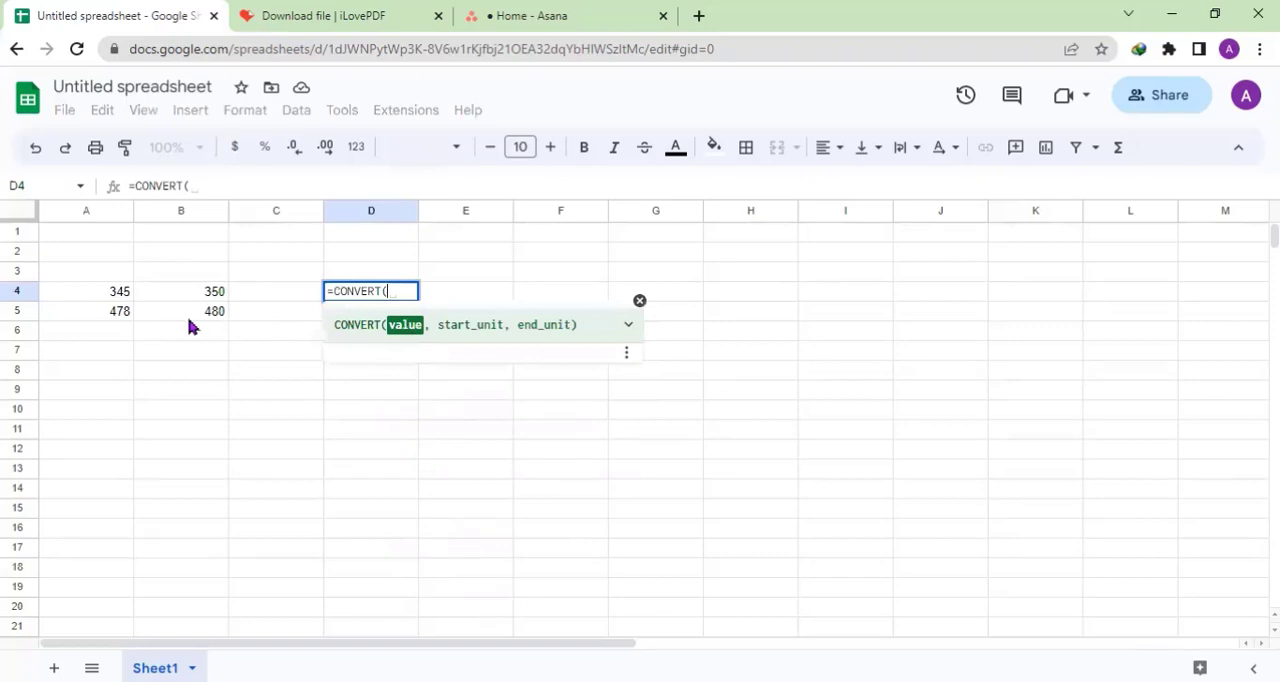
left_click(124, 299)
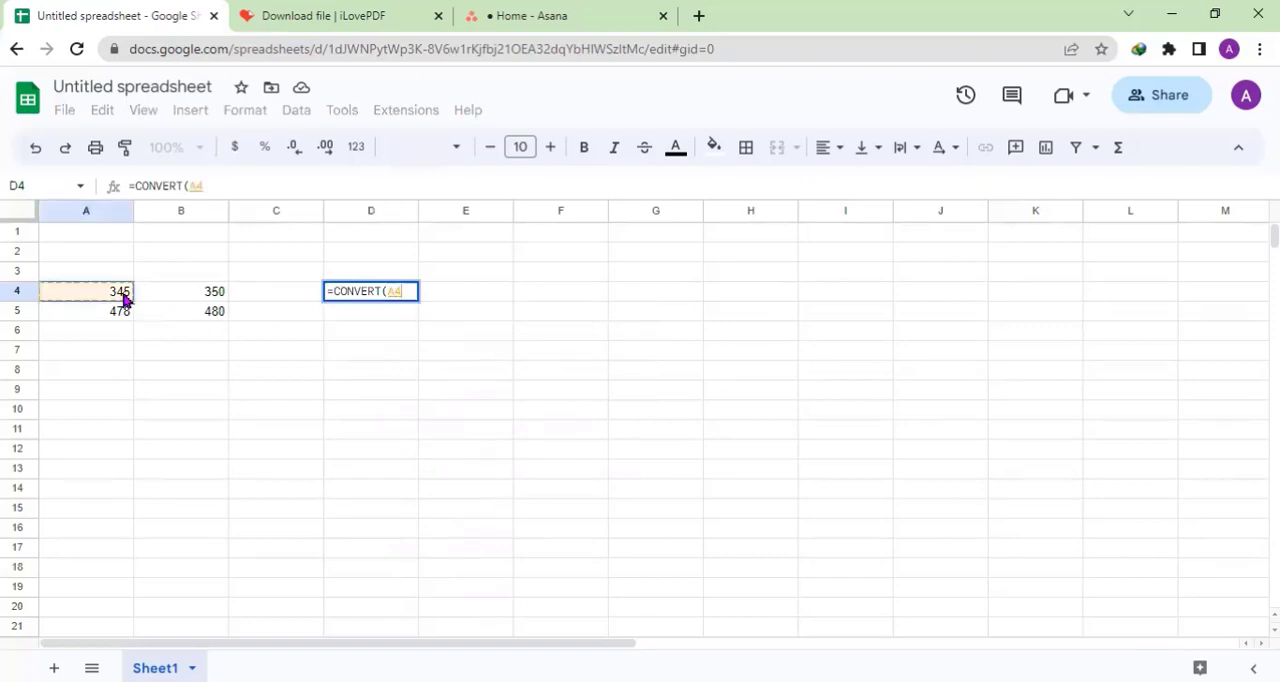
type(",")
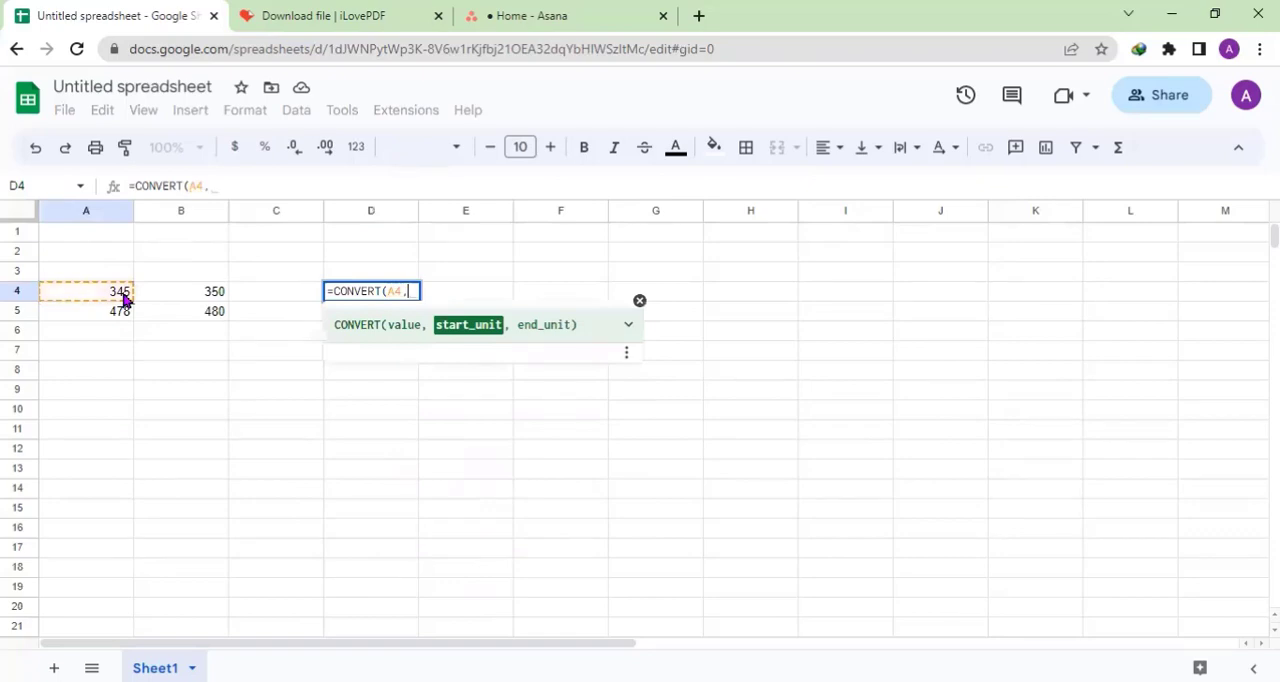
- Examine the CONVERT function's help for its example and the meaning of the value, start unit and end unit arguments
left_click(627, 355)
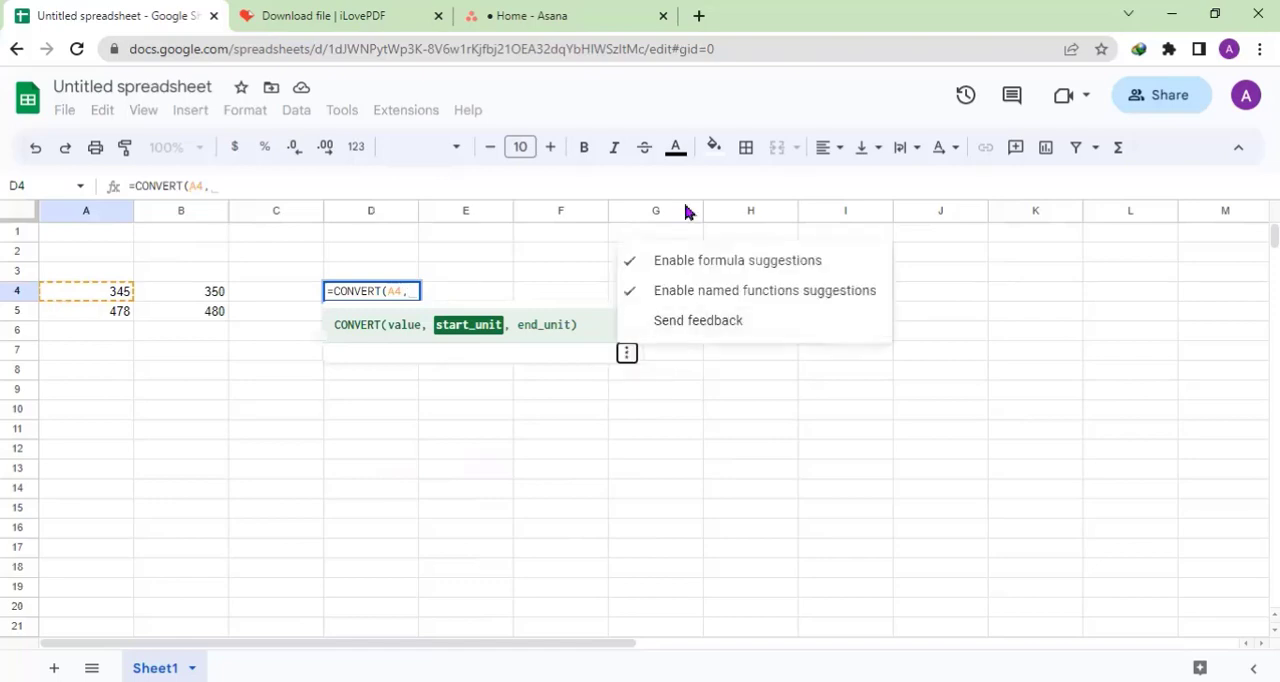
left_click(630, 333)
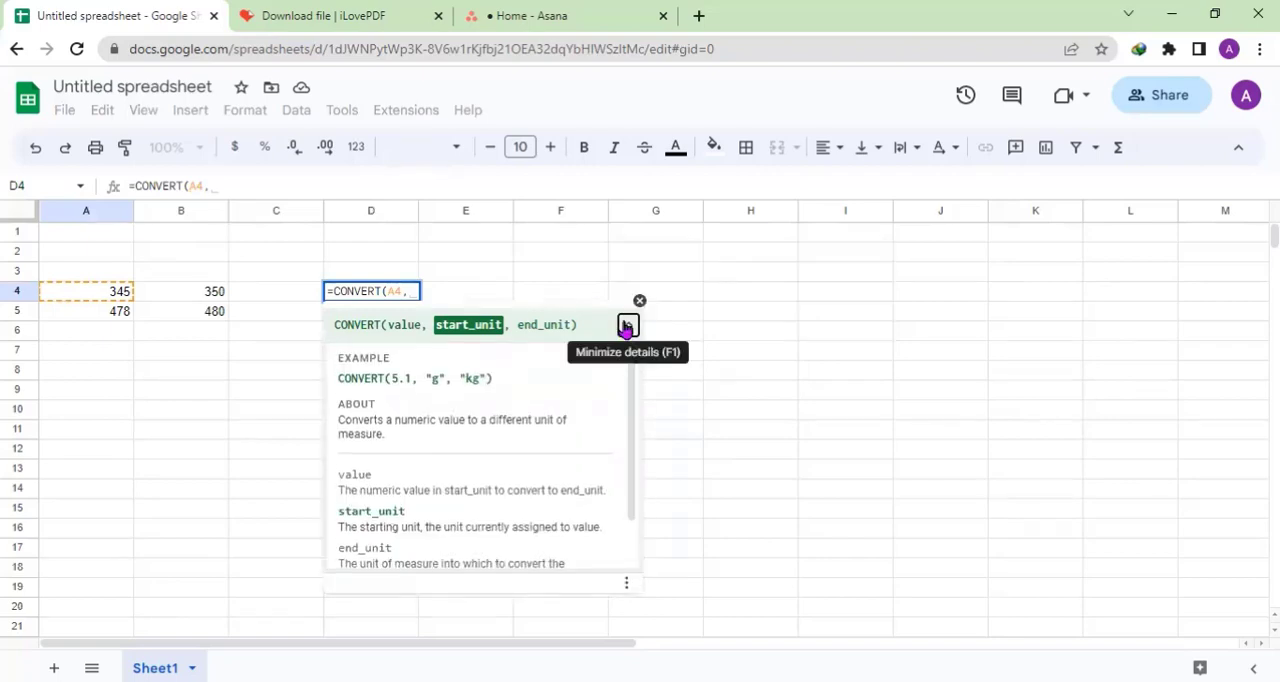
left_click(627, 326)
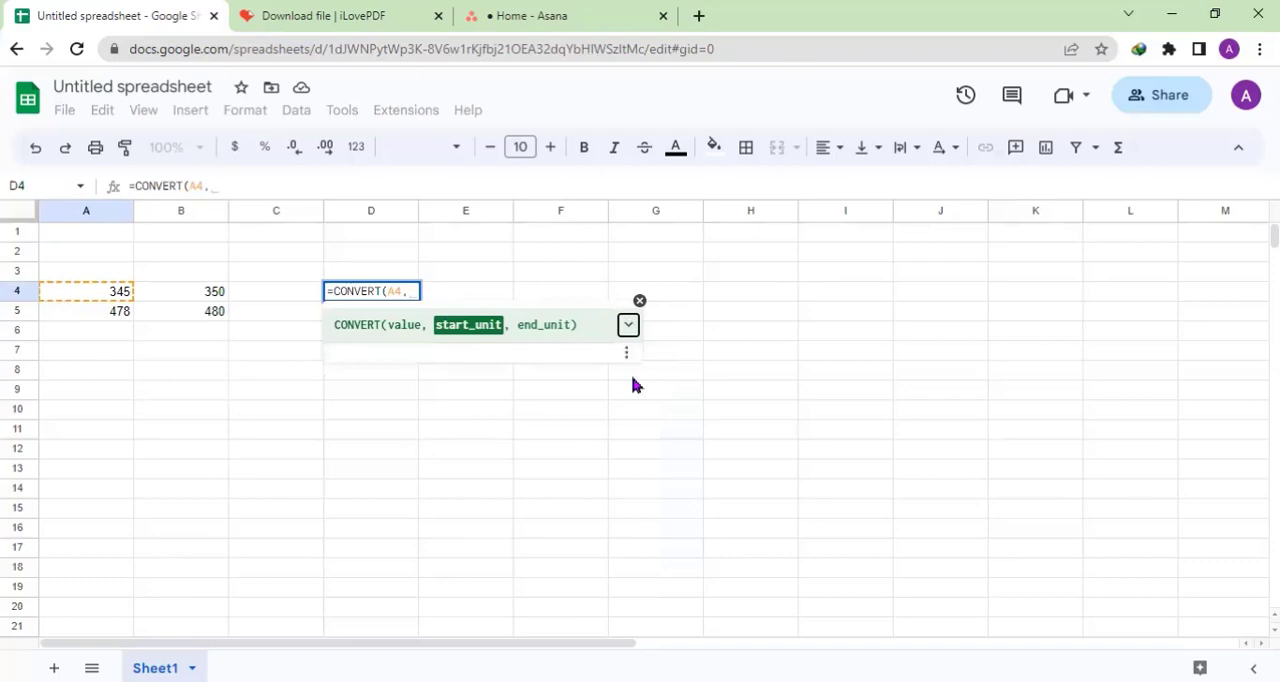
left_click(255, 178)
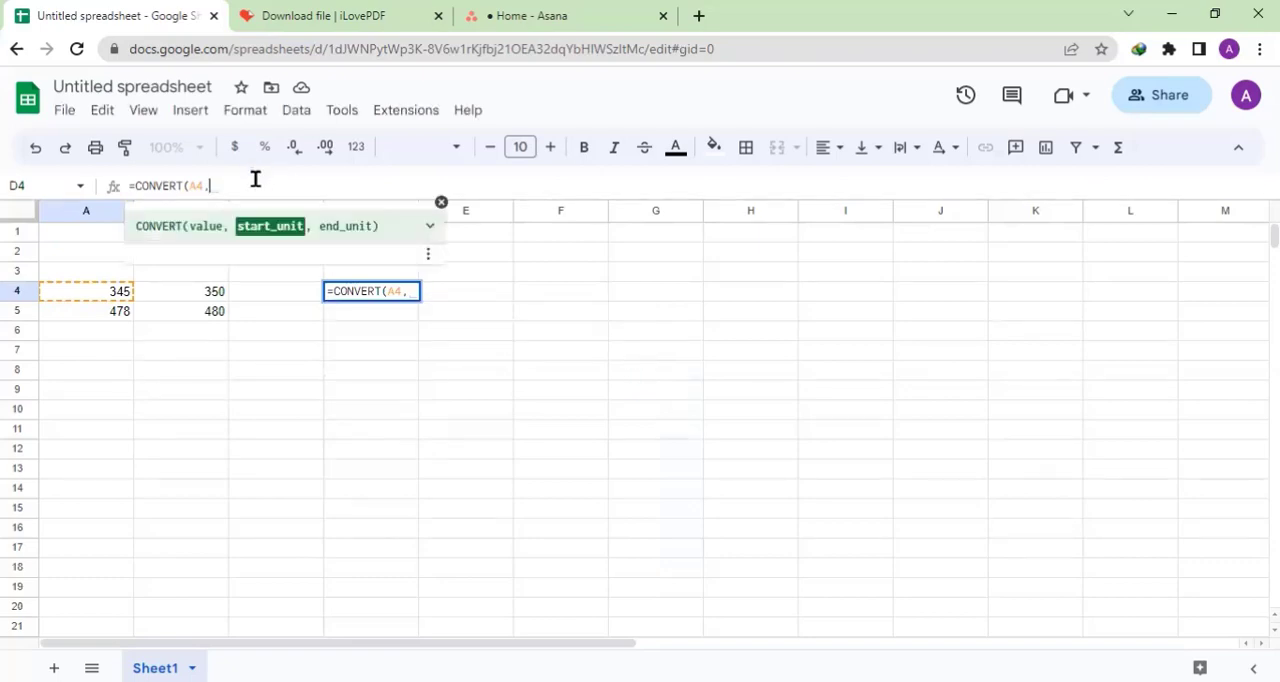
type("\"")
key("BackSpace")
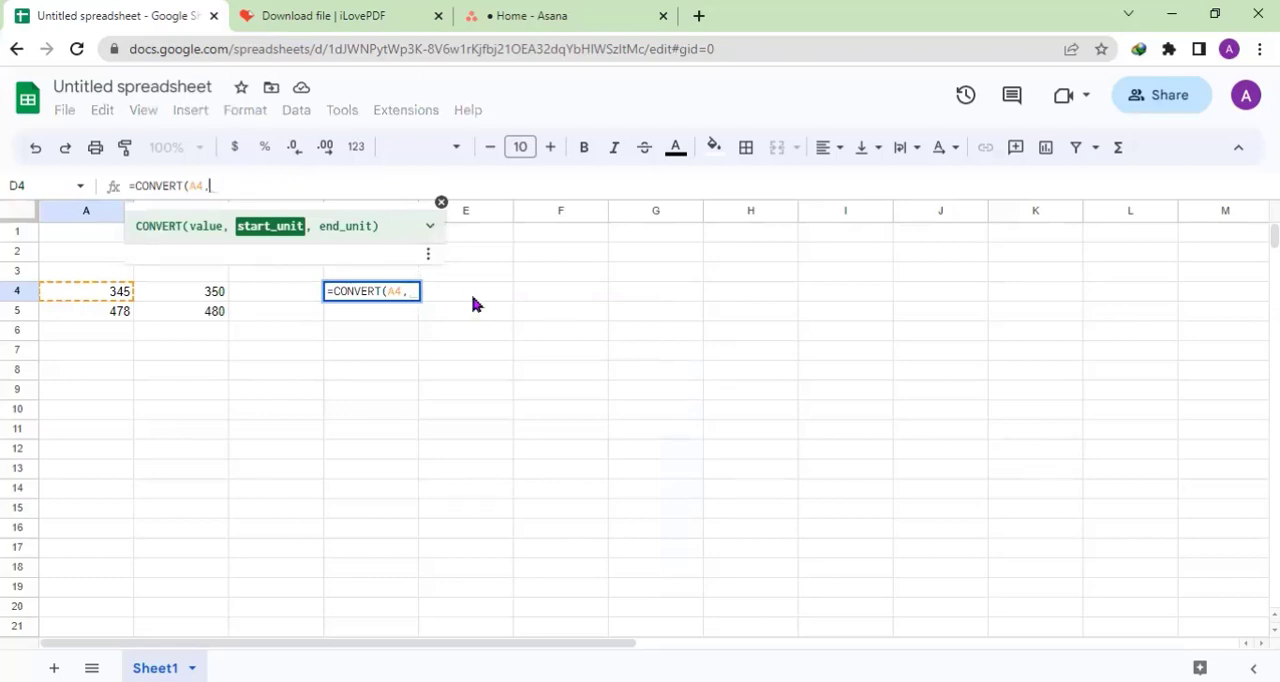
left_click(427, 256)
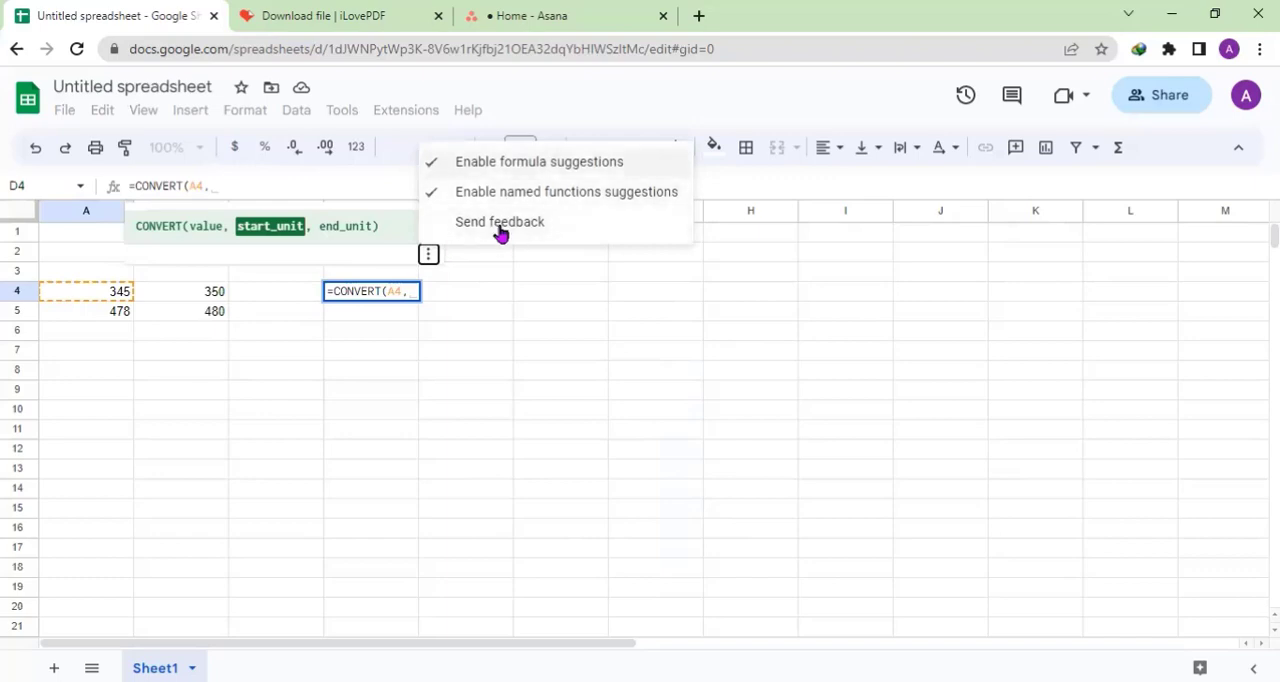
left_click(428, 228)
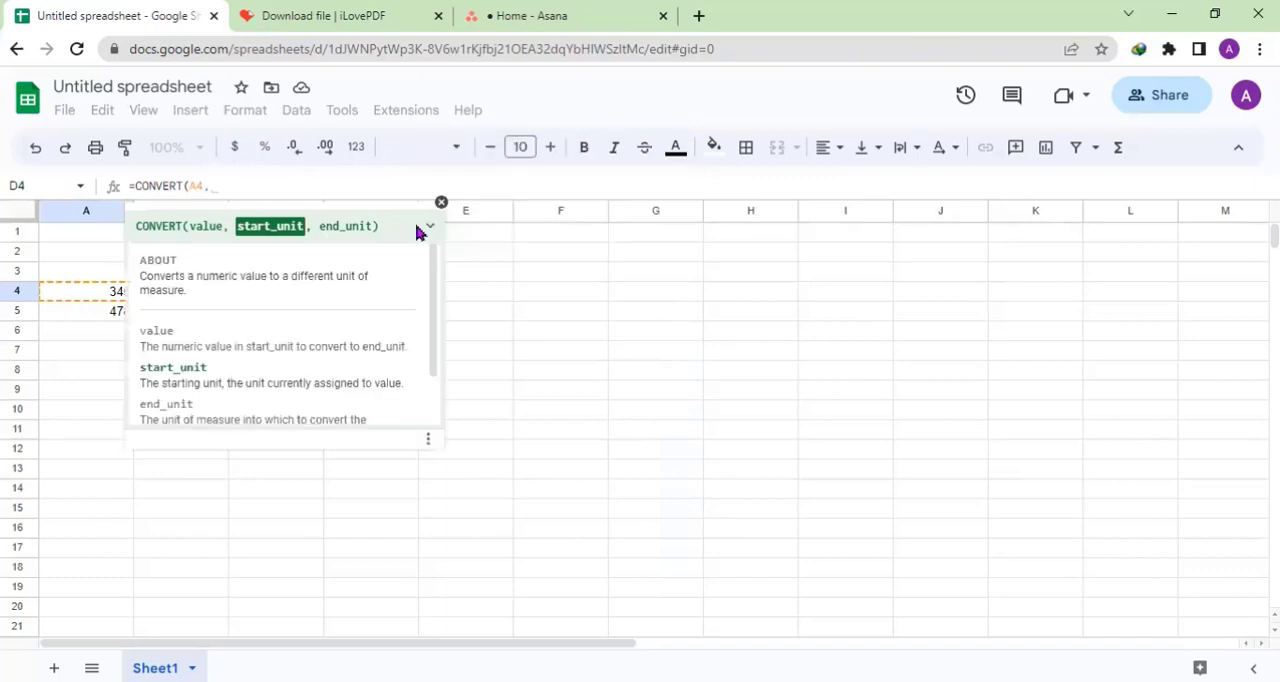
left_click(428, 230)
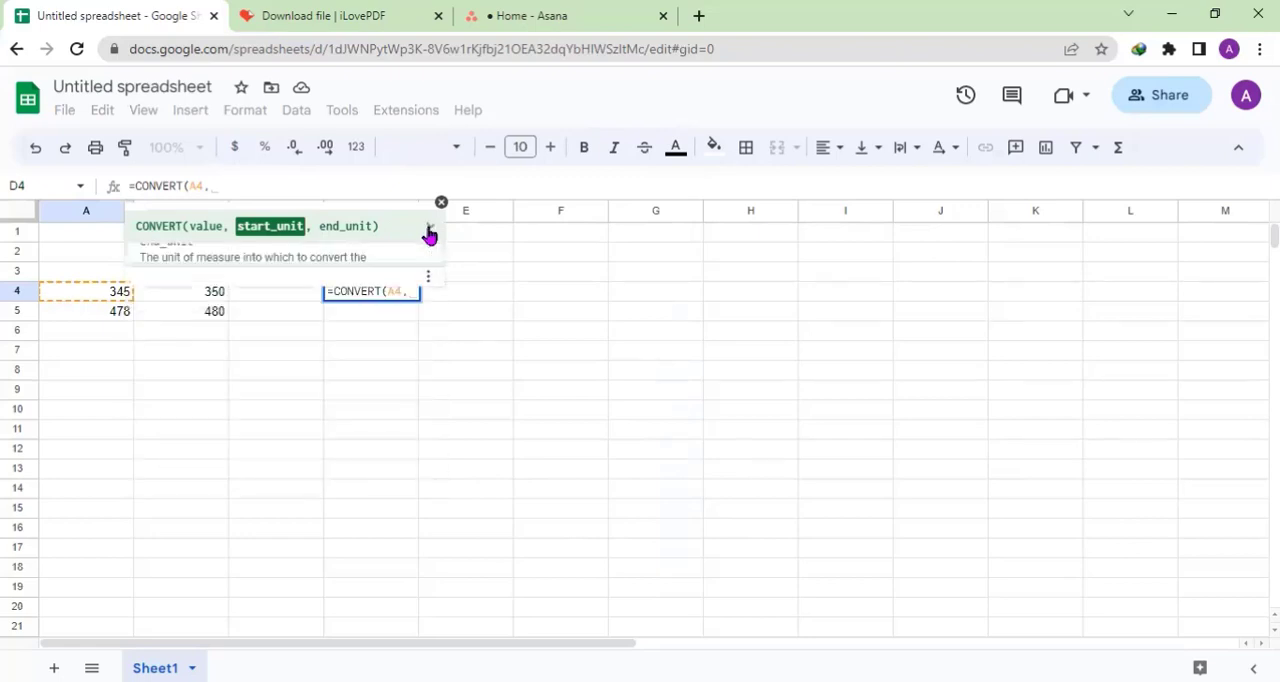
left_click(429, 231)
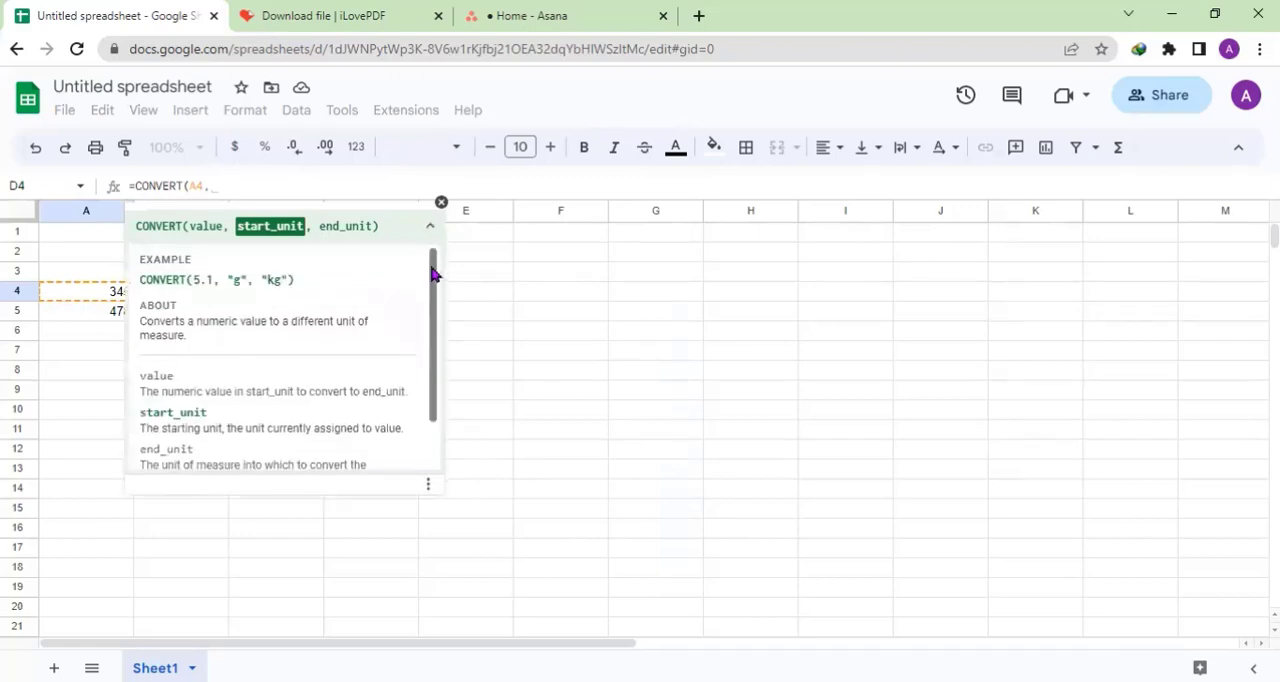
left_click_drag(433, 306, 433, 367)
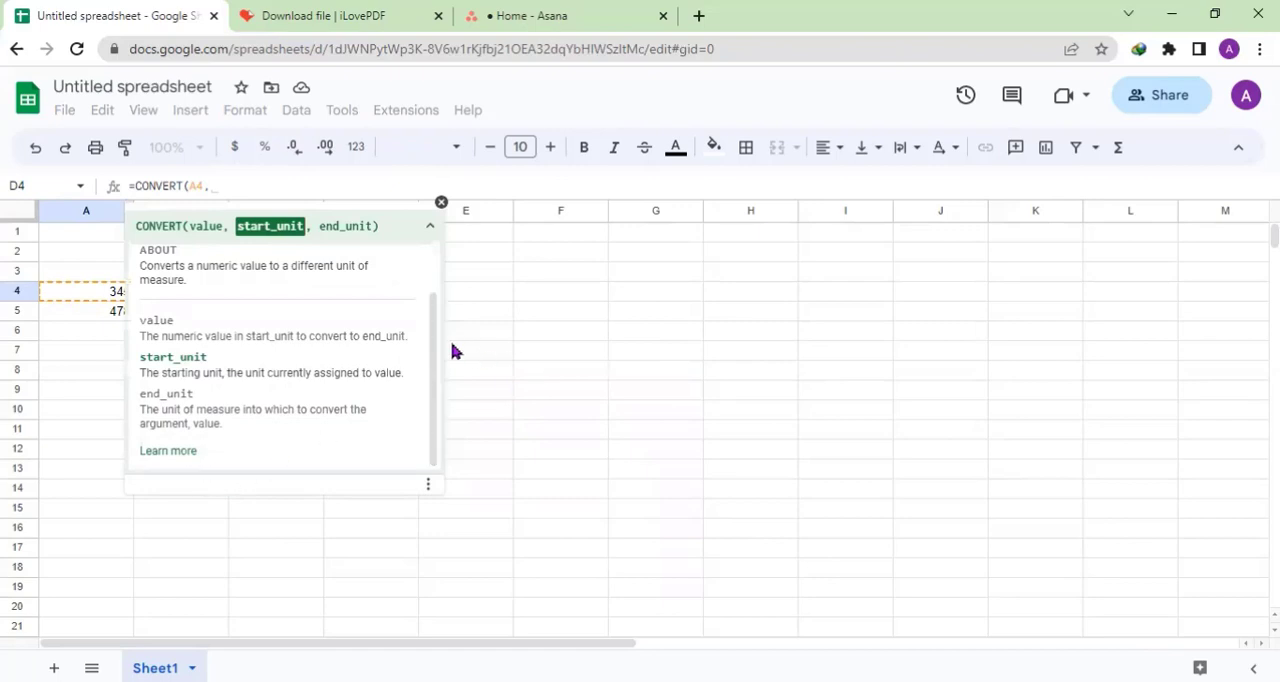
left_click_drag(433, 340, 431, 265)
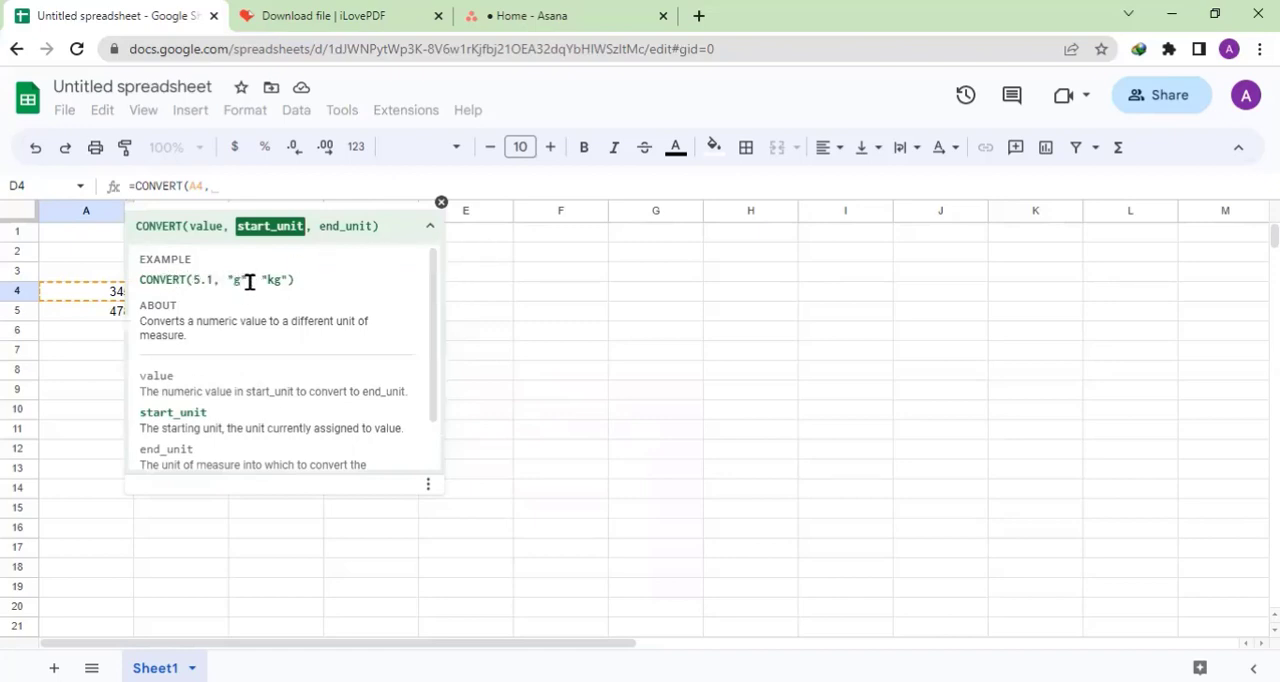
left_click(436, 229)
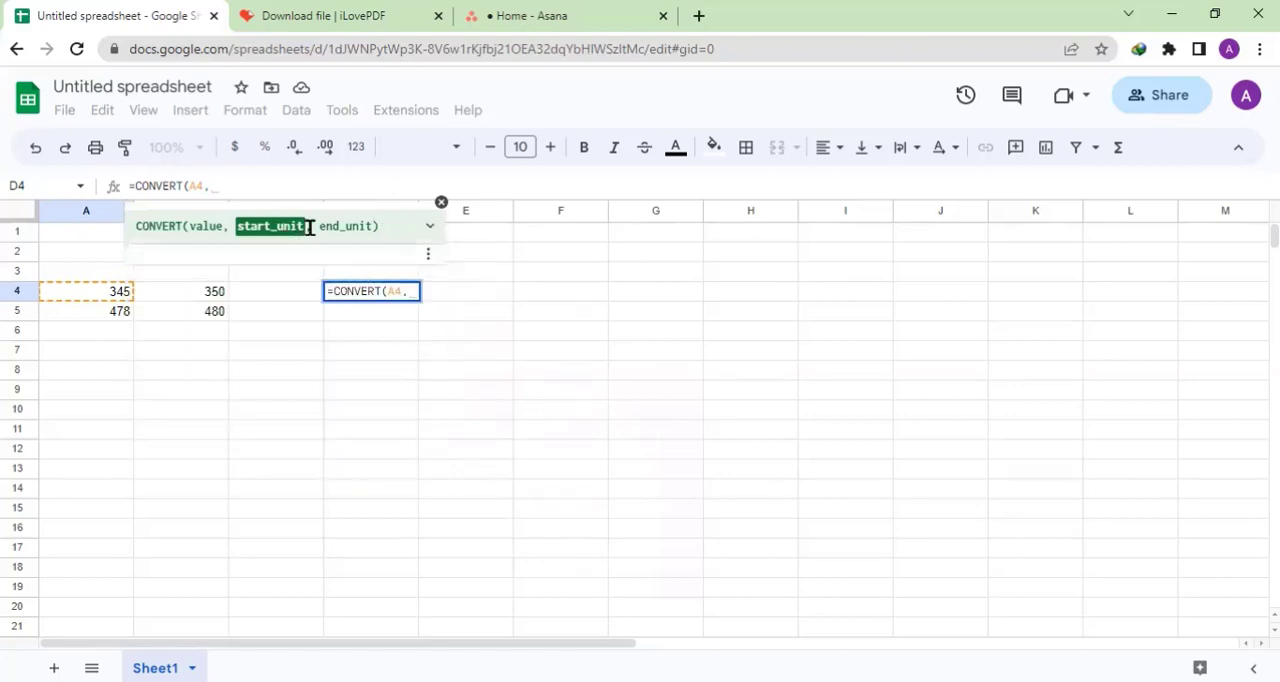
- Complete the D4 formula as =CONVERT(A4,"cm","m") to convert centimetres to metres, and check the entered formula
left_click(265, 185)
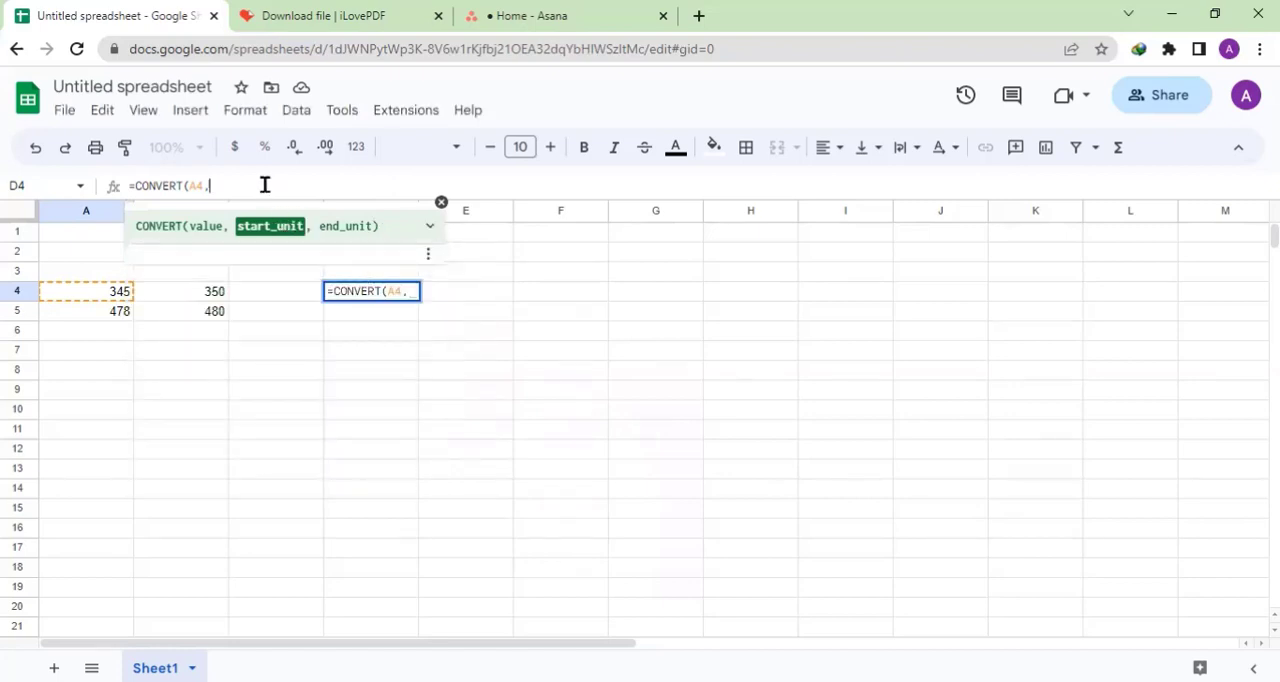
type("\"cm\",")
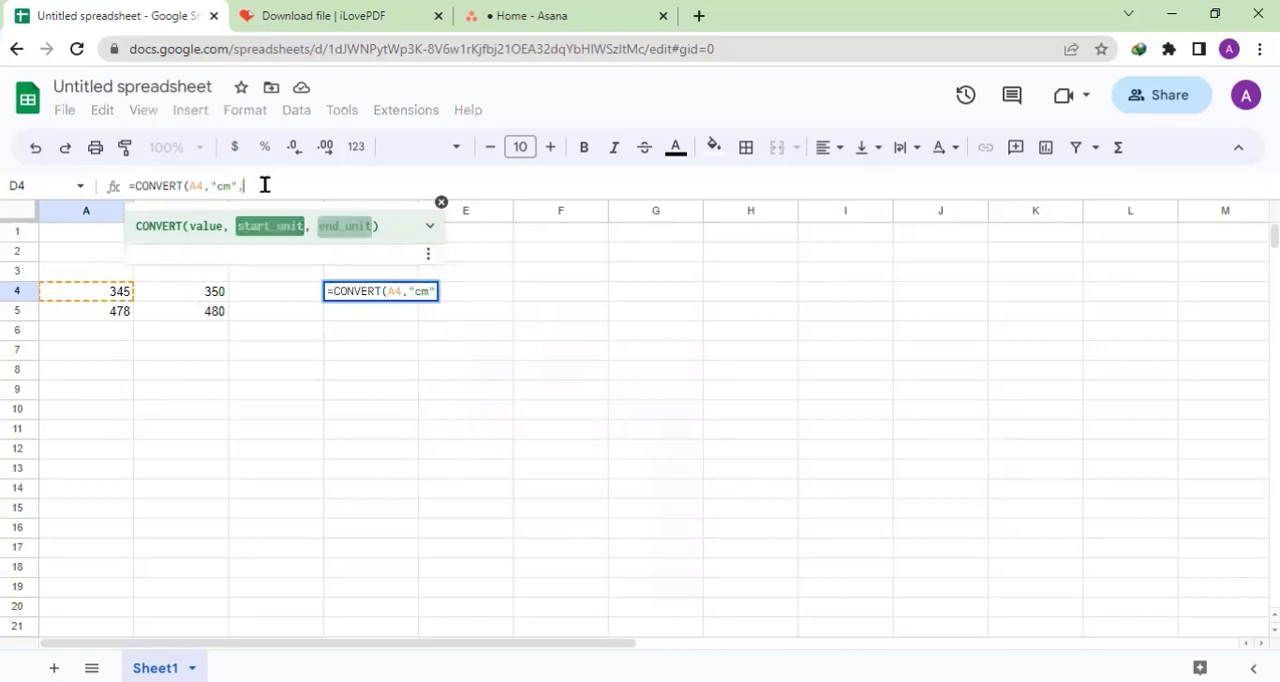
type("m")
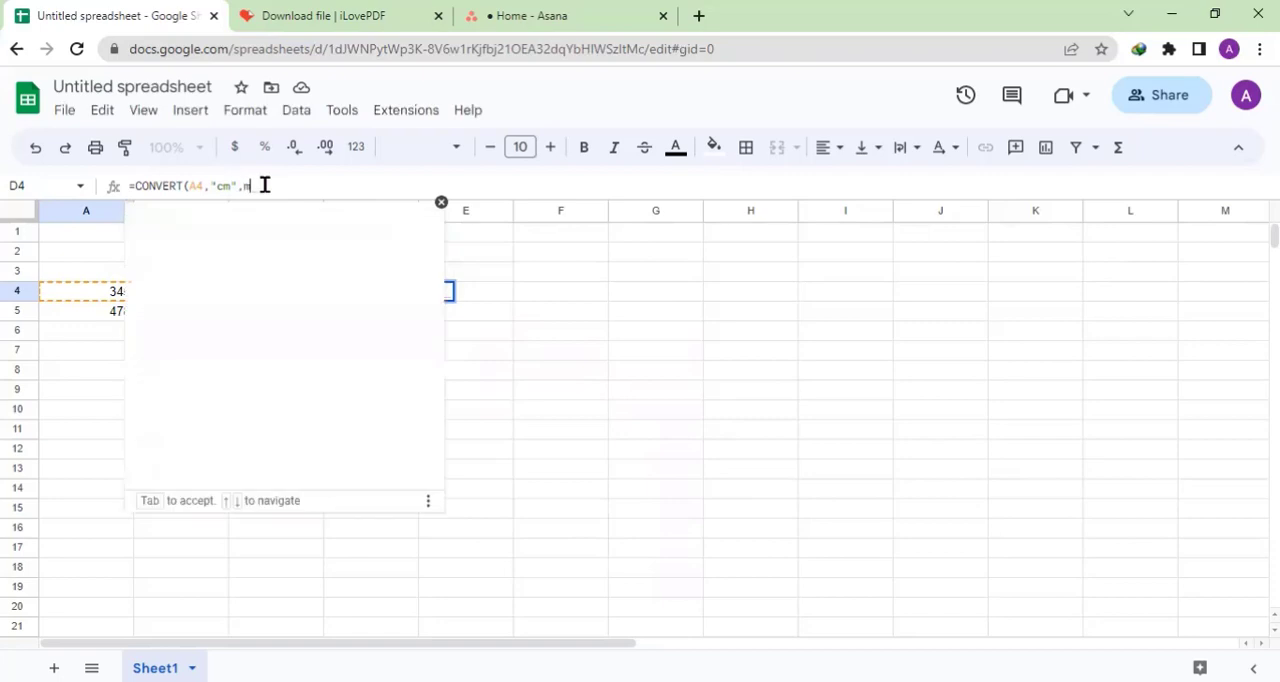
key("BackSpace")
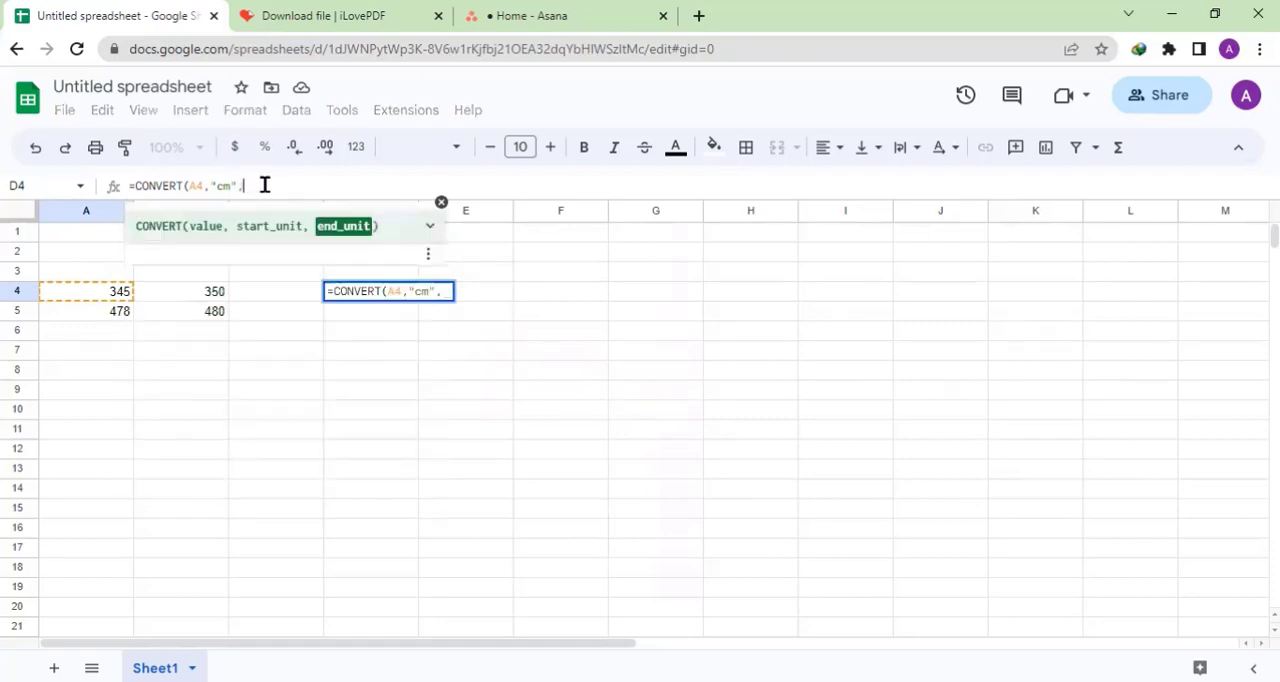
type("\"m")
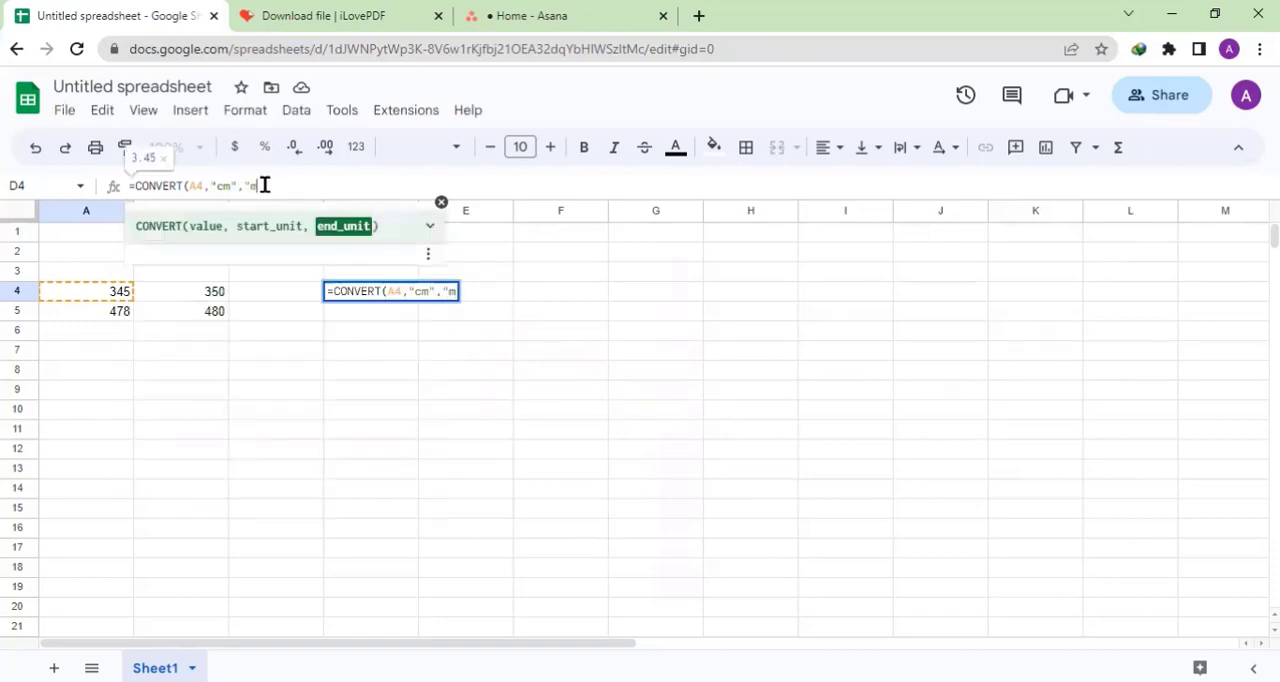
type("\")")
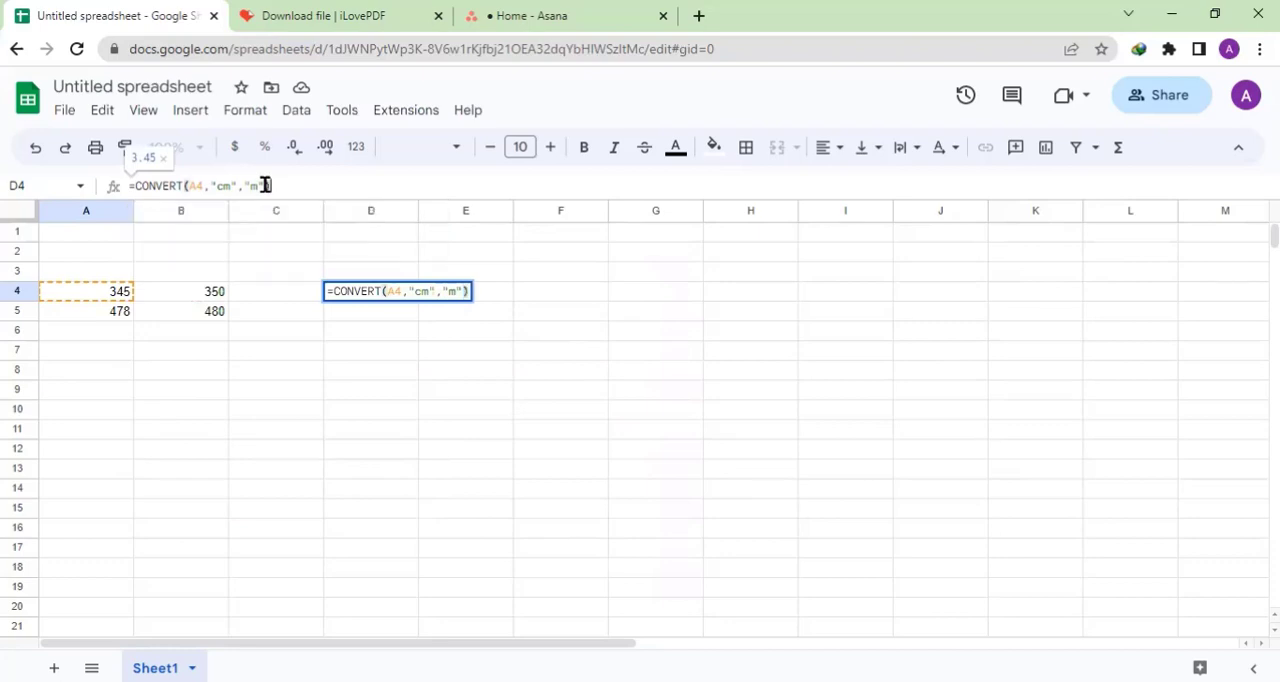
key("Return")
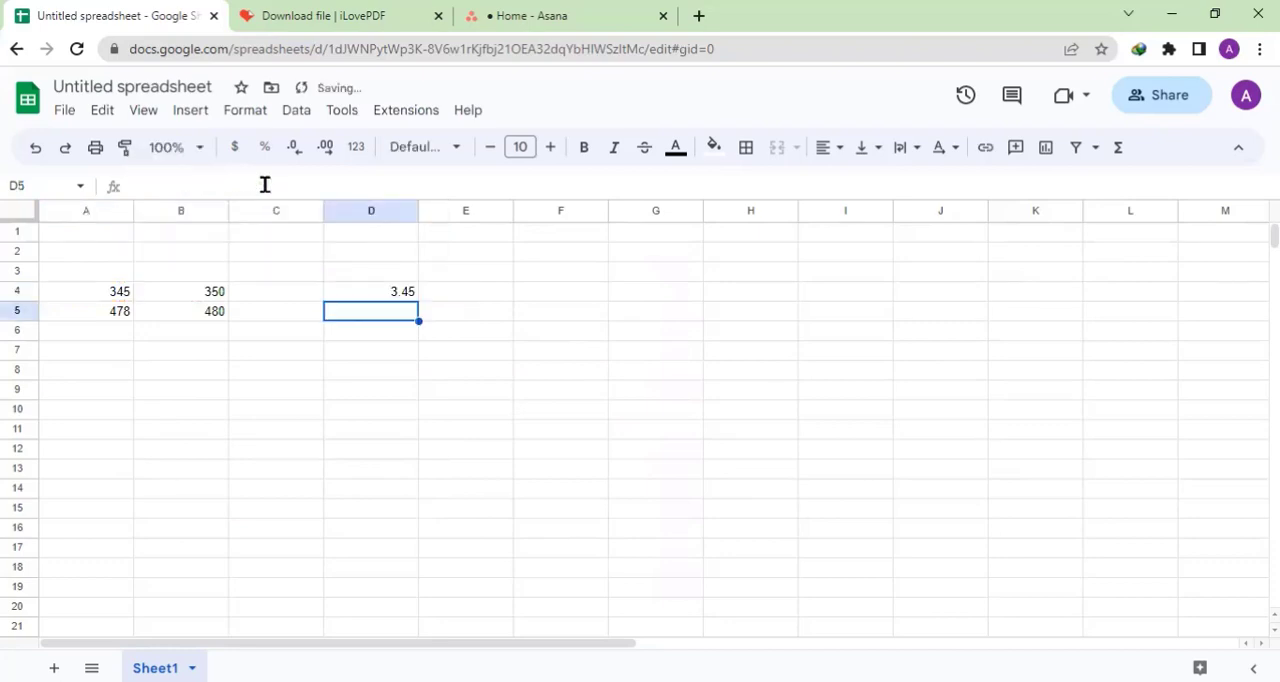
left_click(374, 277)
left_click(381, 296)
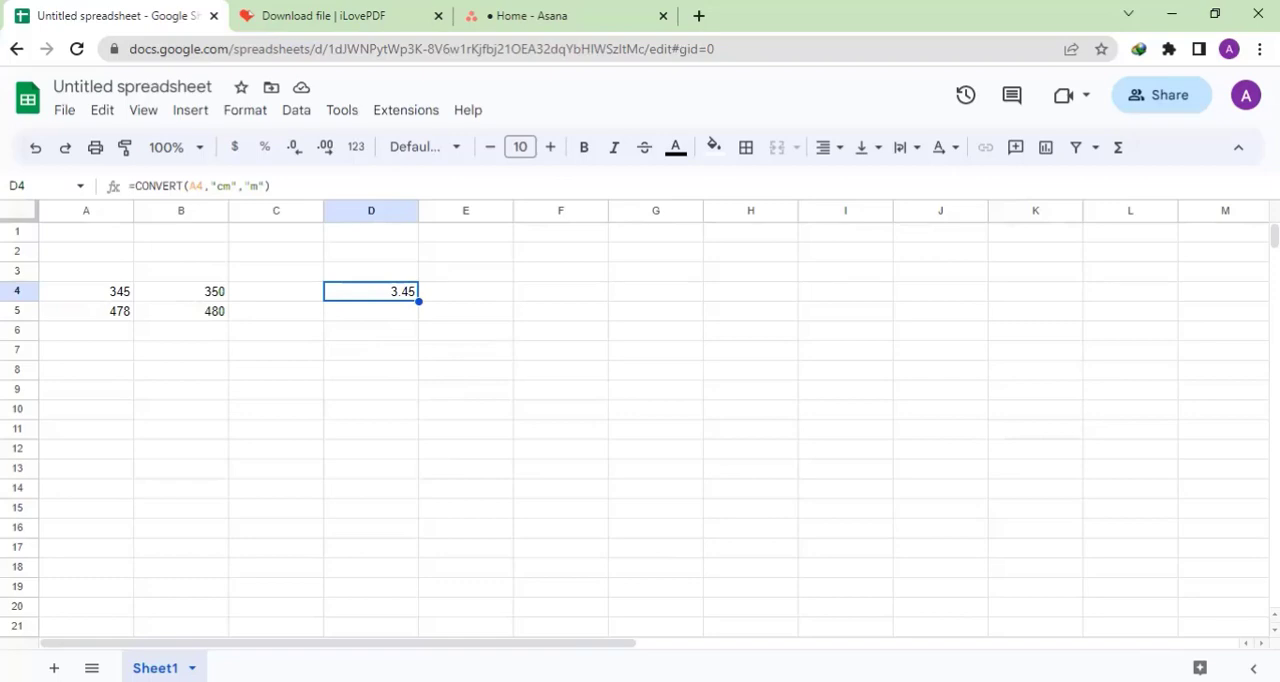
left_click(452, 297)
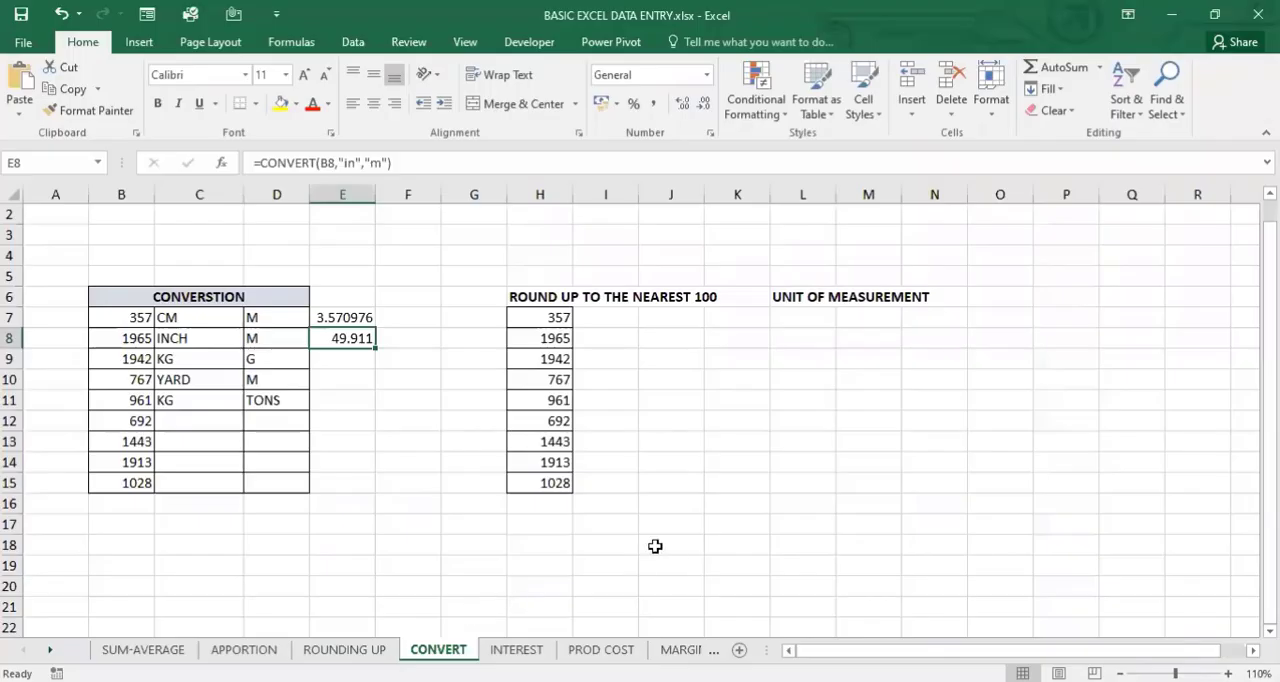
- Switch to the BASIC EXCEL DATA ENTRY.xlsx workbook in Excel and examine the units in the conversion table on the CONVERT sheet
left_click(654, 546)
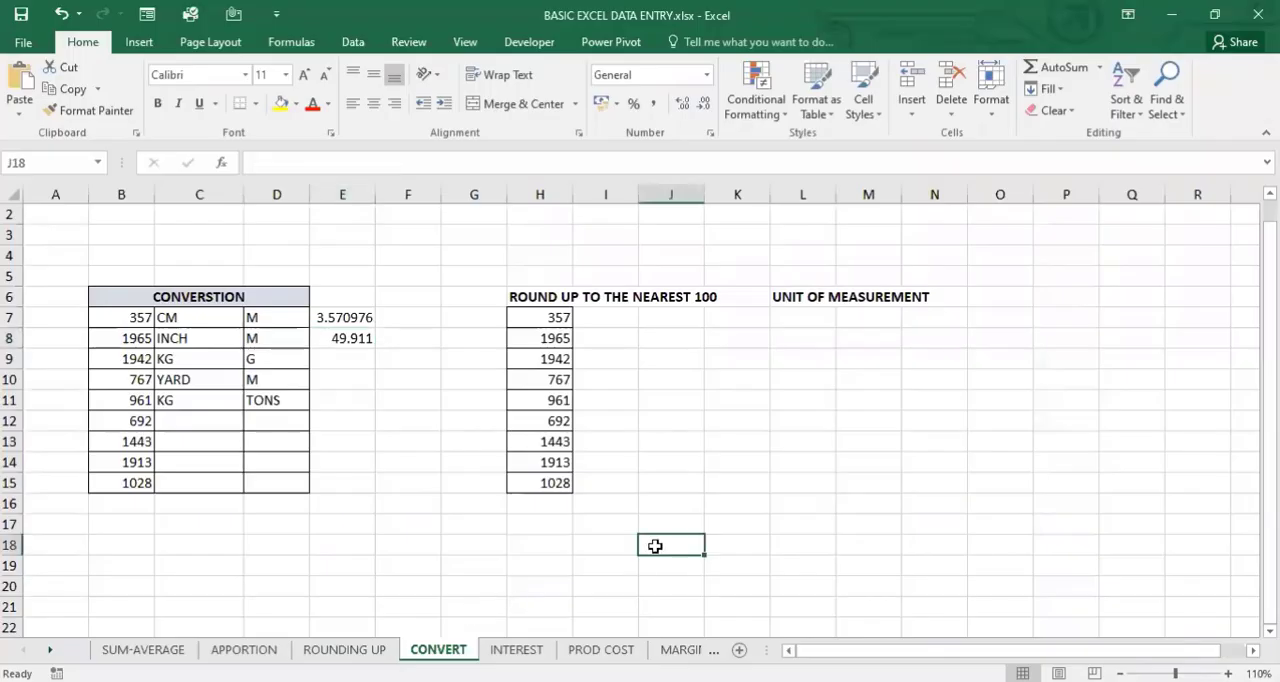
left_click(318, 353)
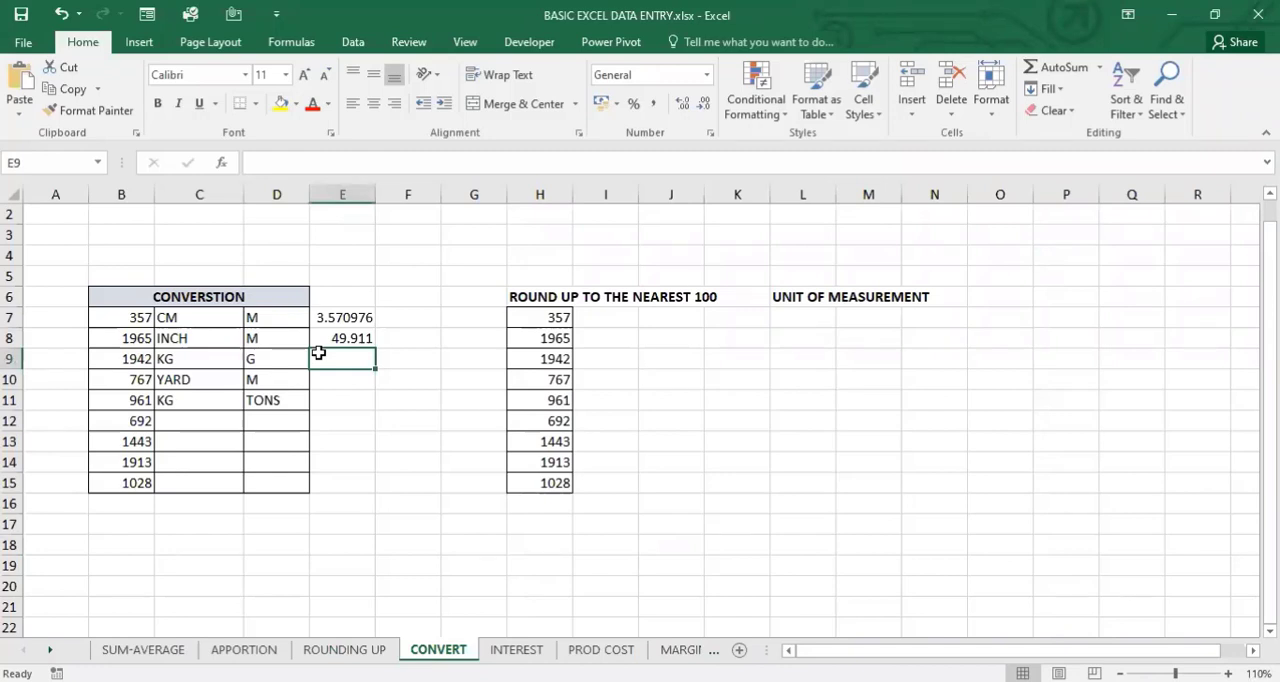
left_click(793, 338)
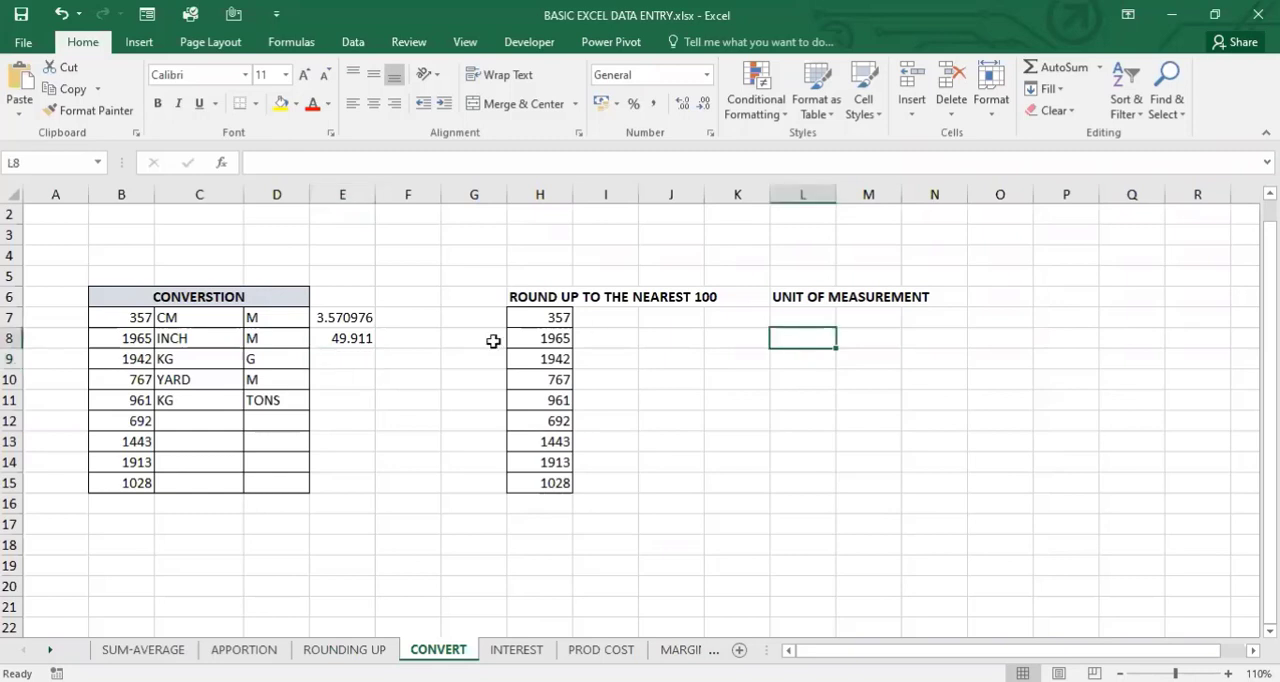
left_click(277, 364)
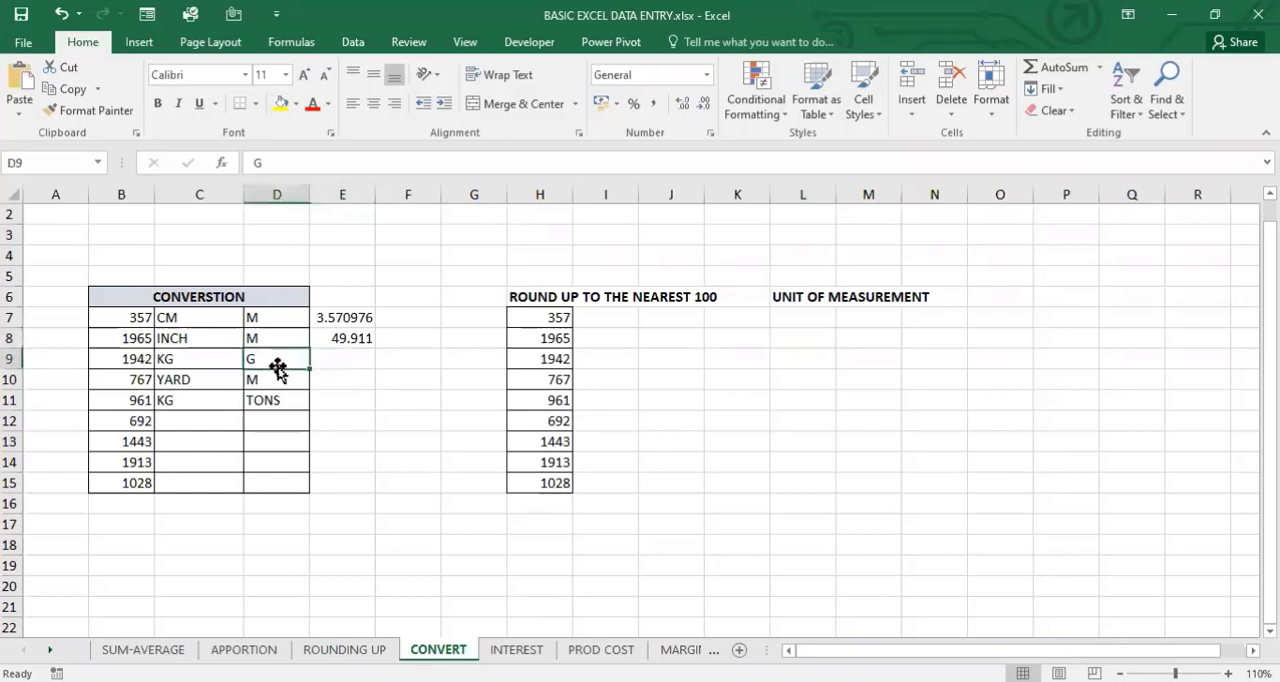
left_click(252, 319)
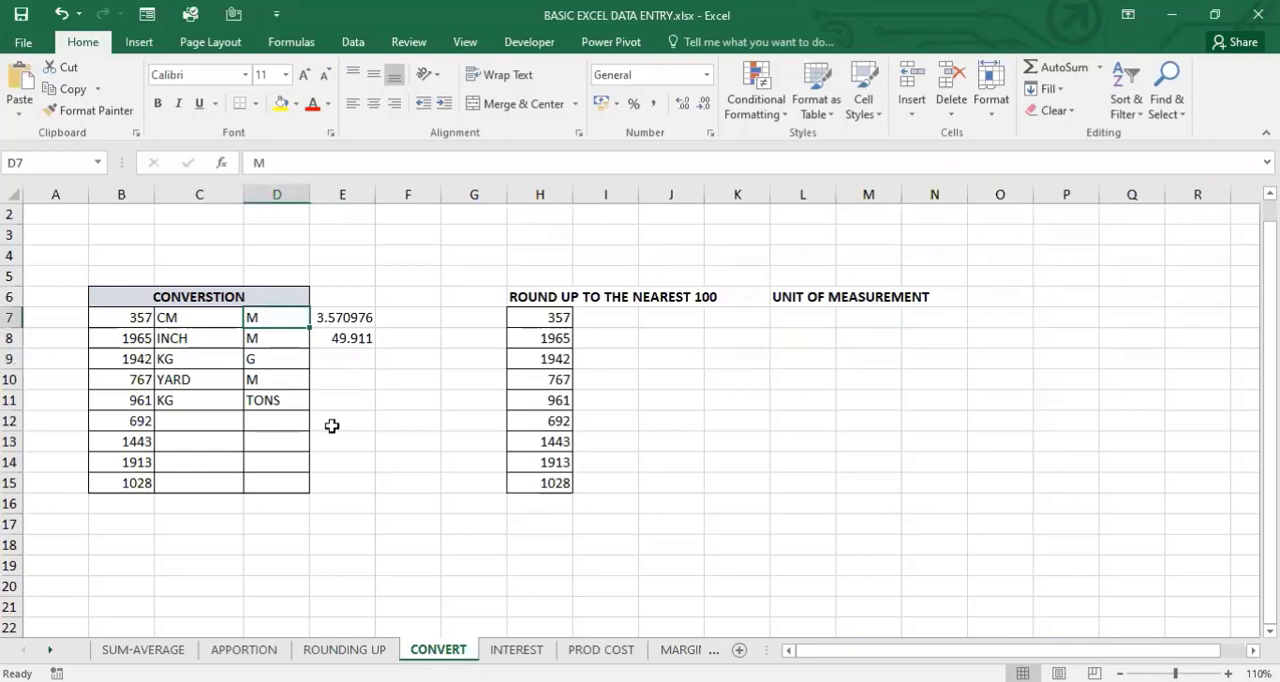
left_click(280, 406)
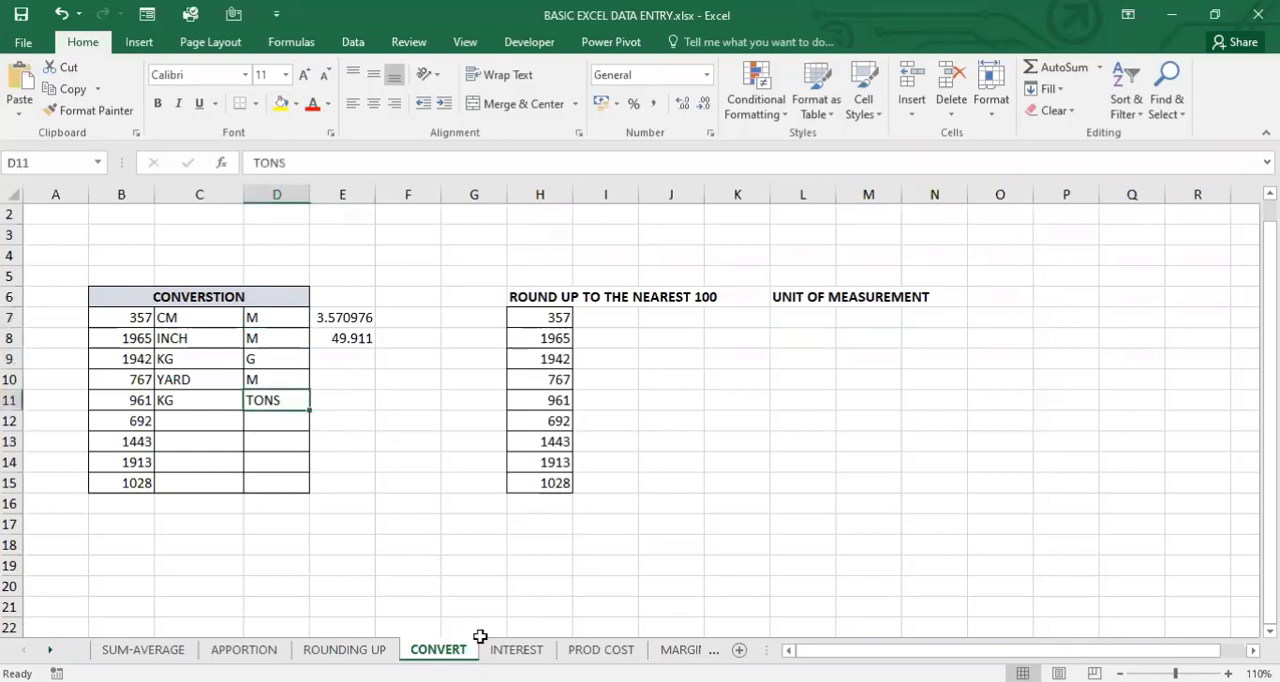
- Open the INTEREST sheet and review the principal, period and annual rate listed under the interest calculation heading
left_click(514, 650)
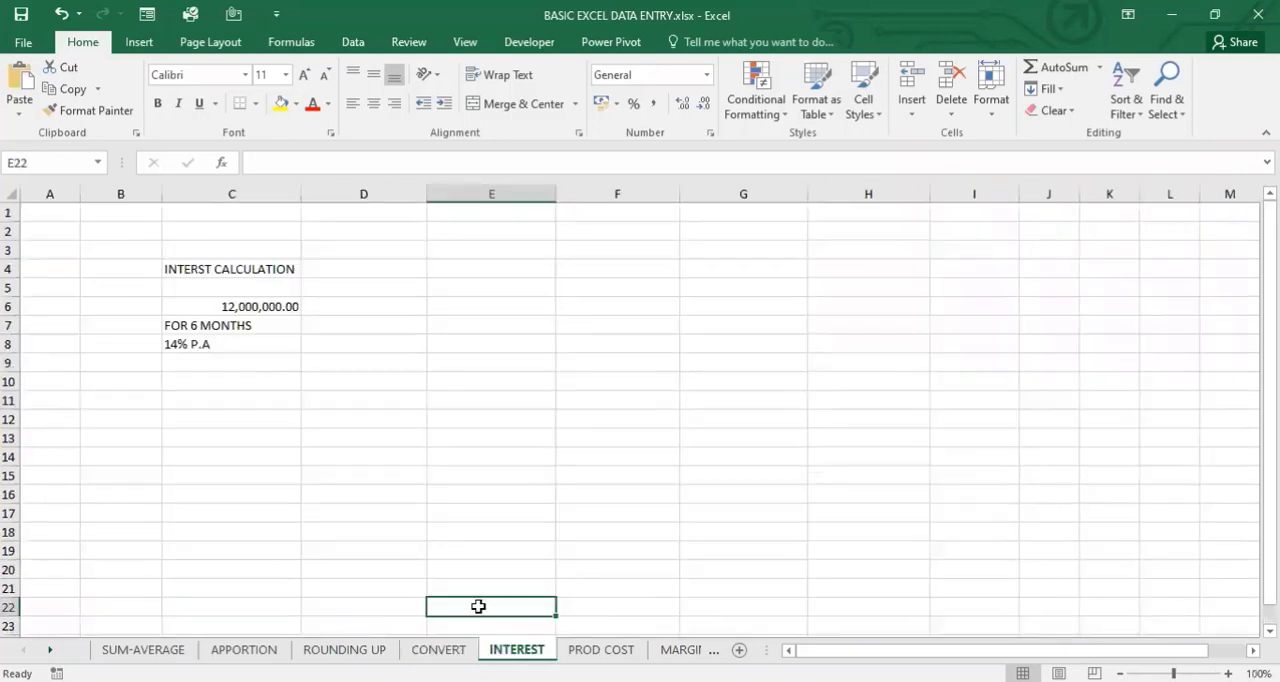
left_click(215, 275)
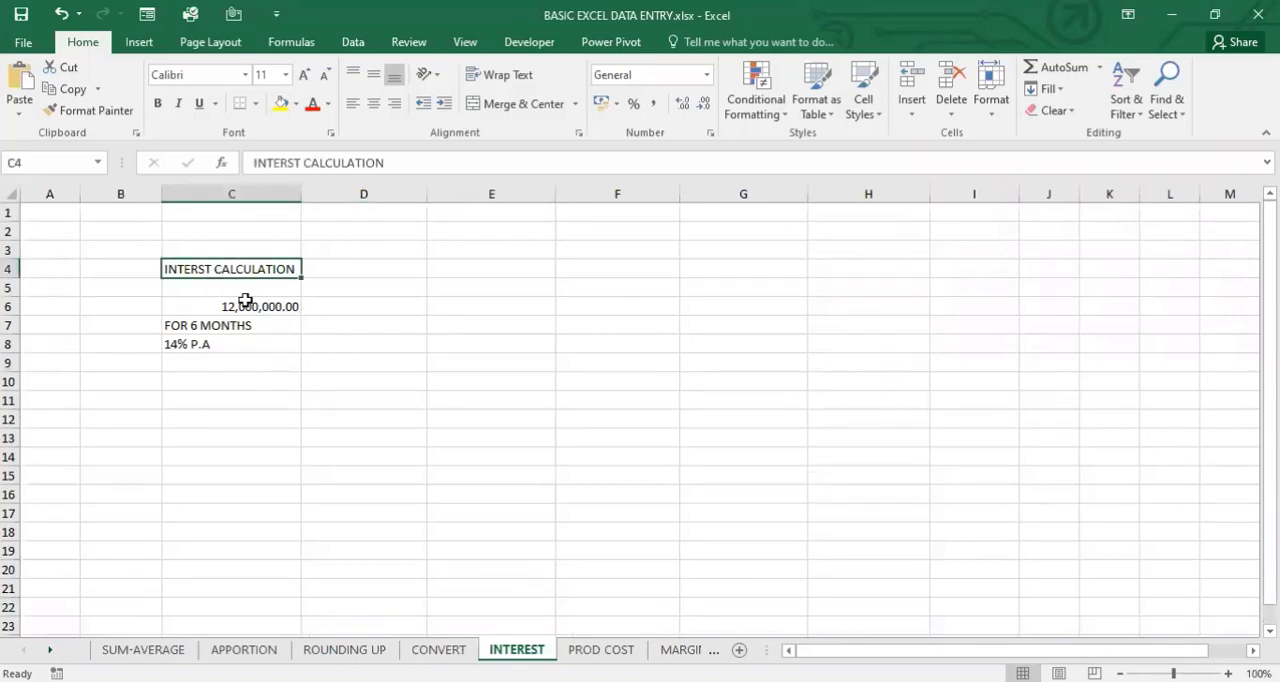
left_click_drag(245, 300, 238, 372)
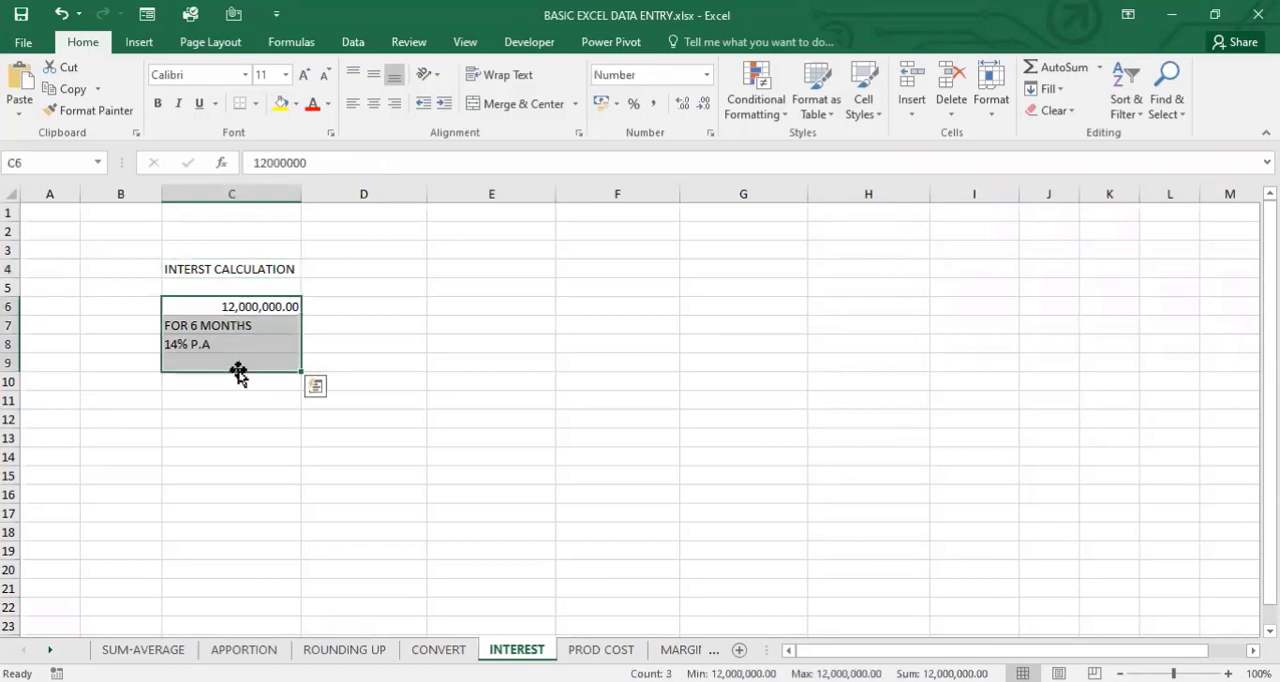
left_click(395, 313)
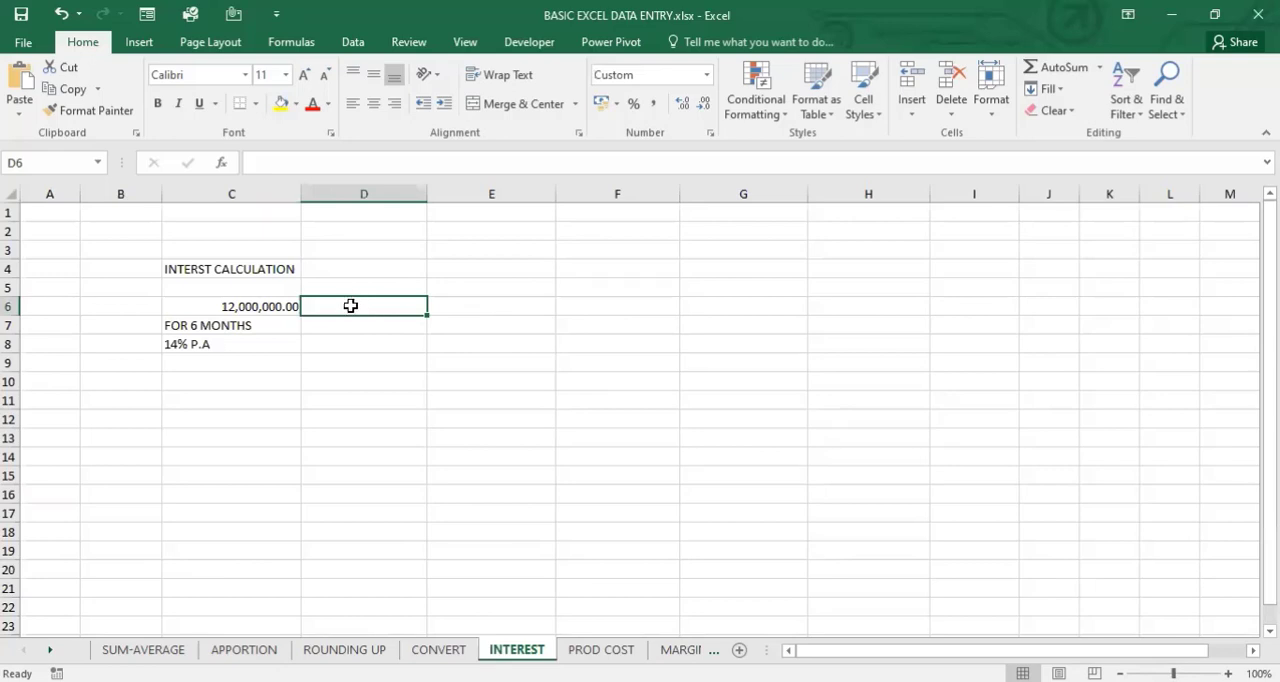
left_click(262, 307)
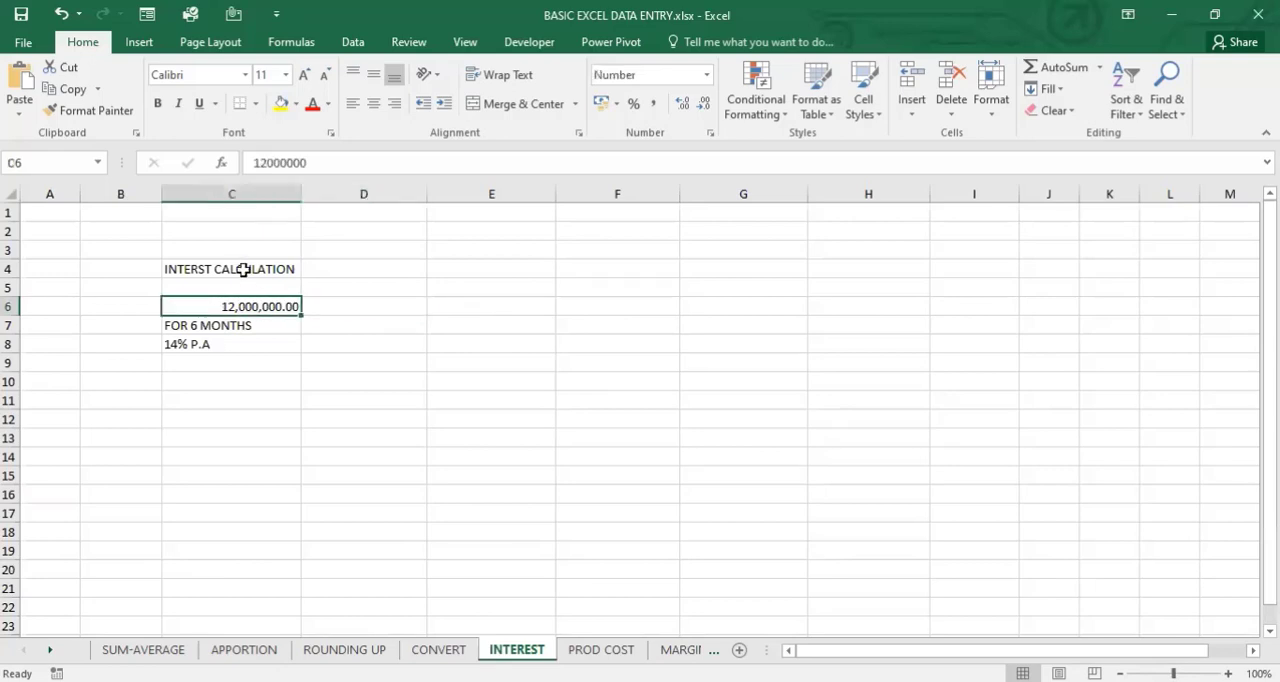
left_click(244, 270)
left_click_drag(250, 310, 241, 391)
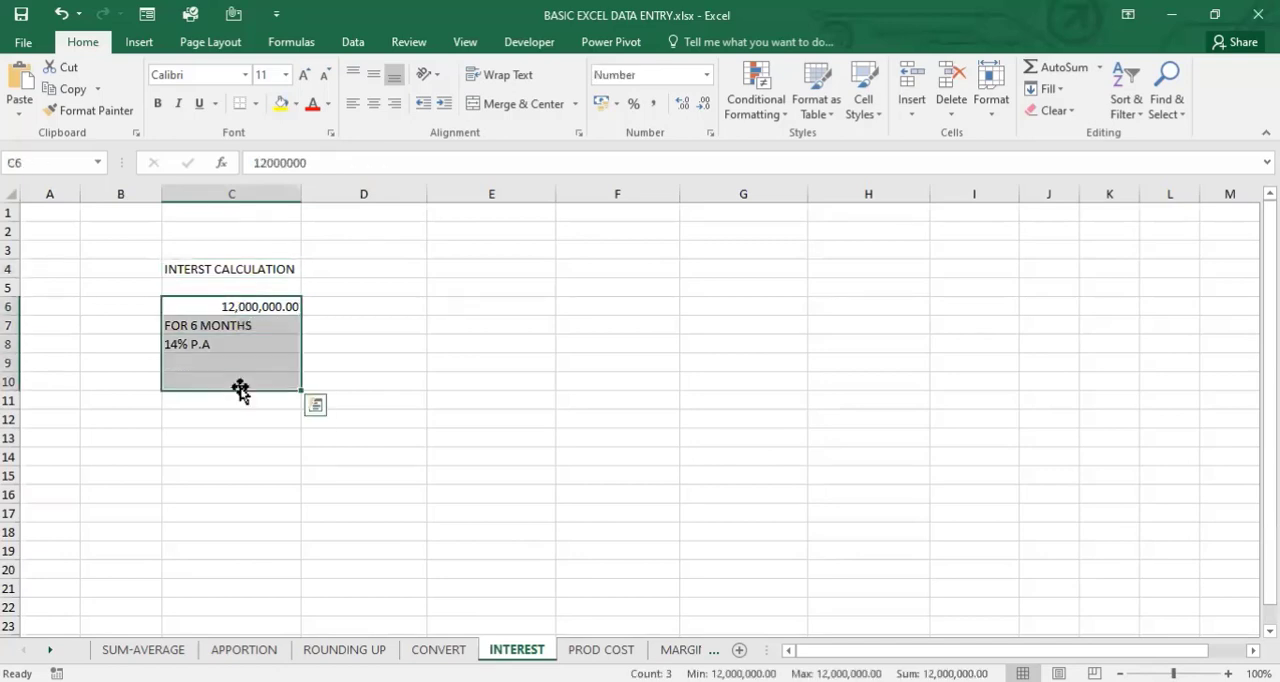
left_click(384, 315)
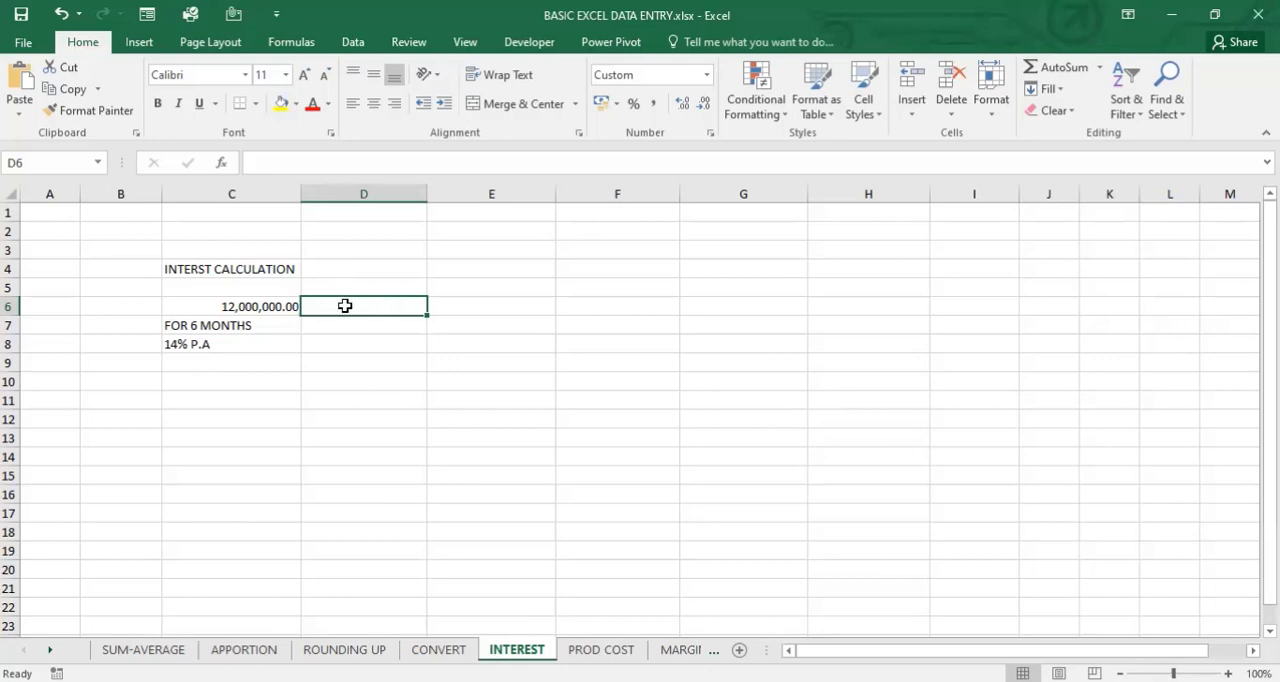
type("=")
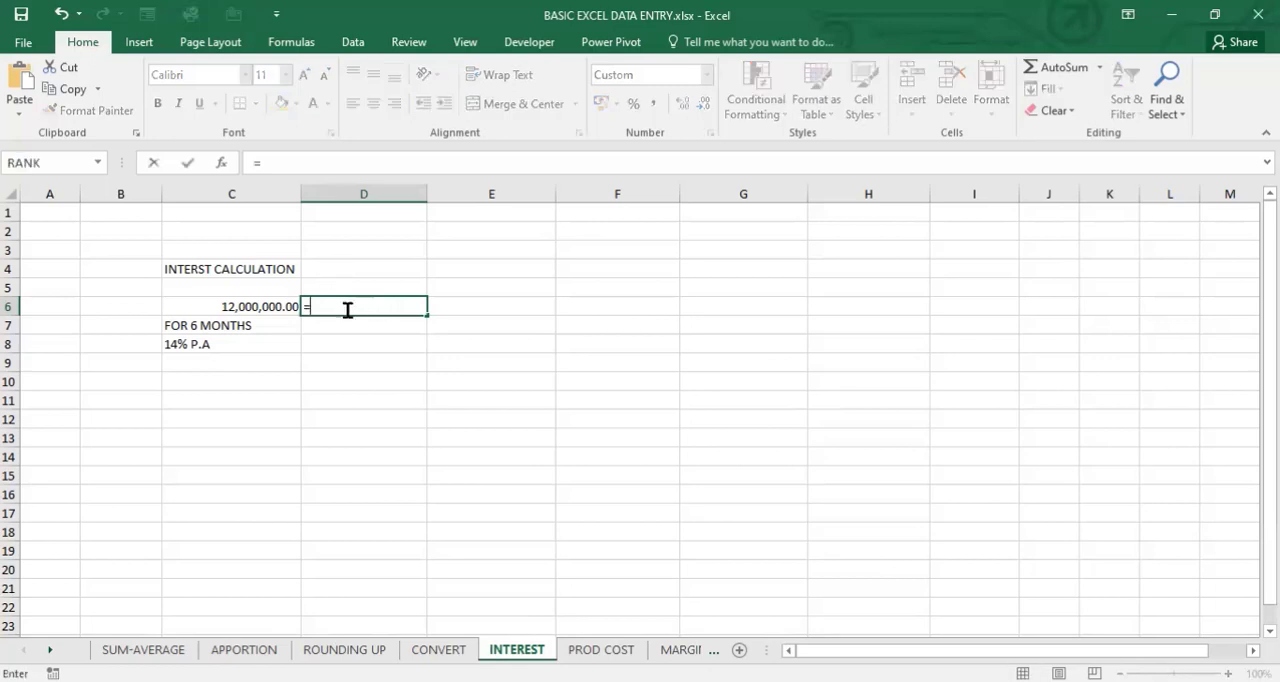
type("14/")
key("BackSpace")
key("BackSpace")
key("BackSpace")
key("BackSpace")
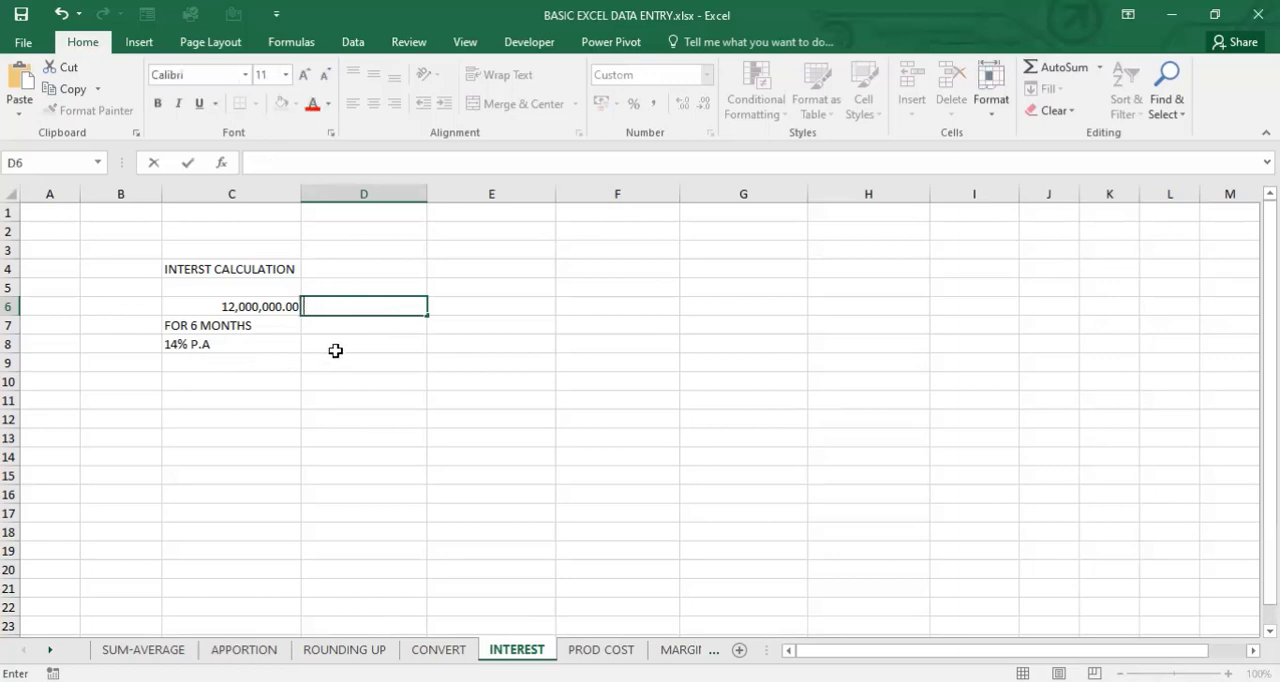
left_click(351, 281)
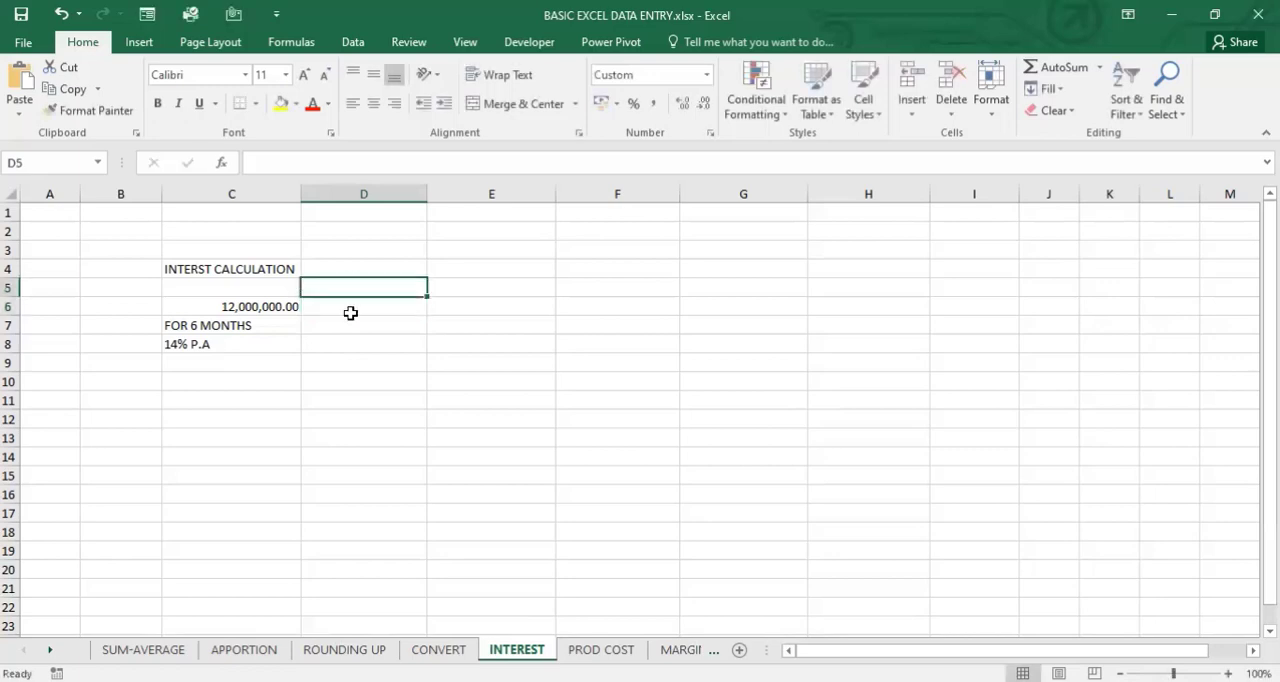
- Begin the interest formula in cell D6 with the annual rate in parentheses, =(14/100)
left_click(352, 308)
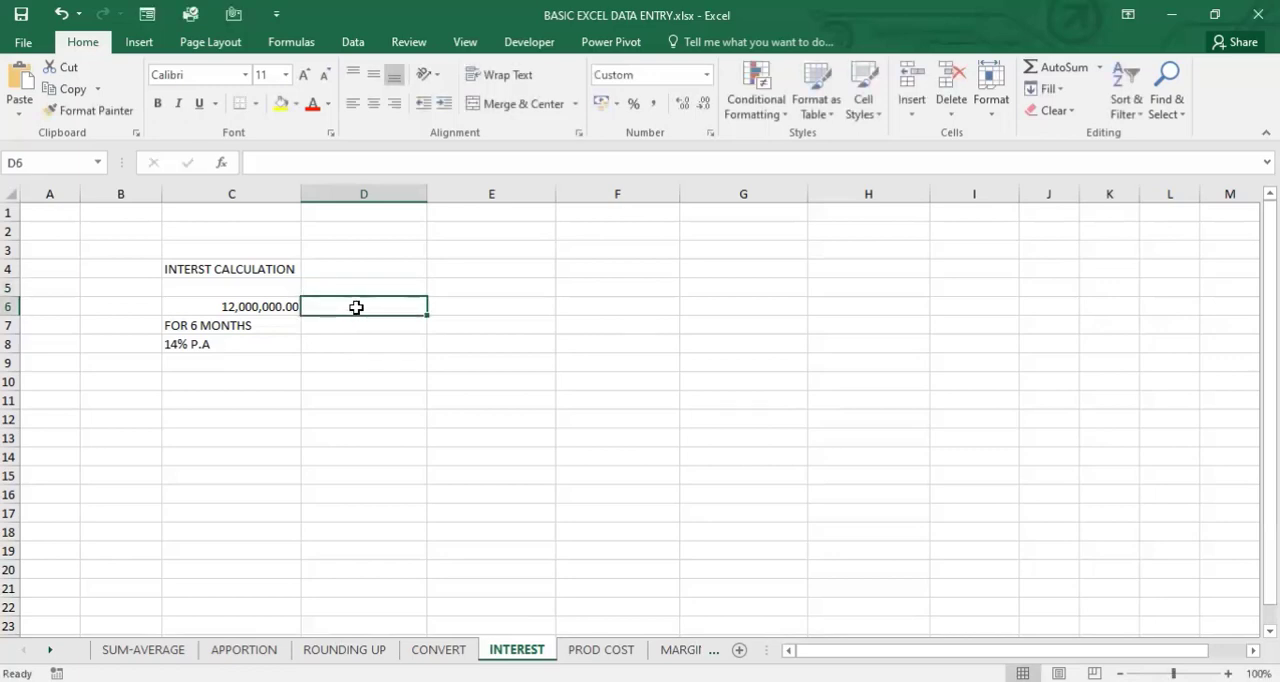
type("=1")
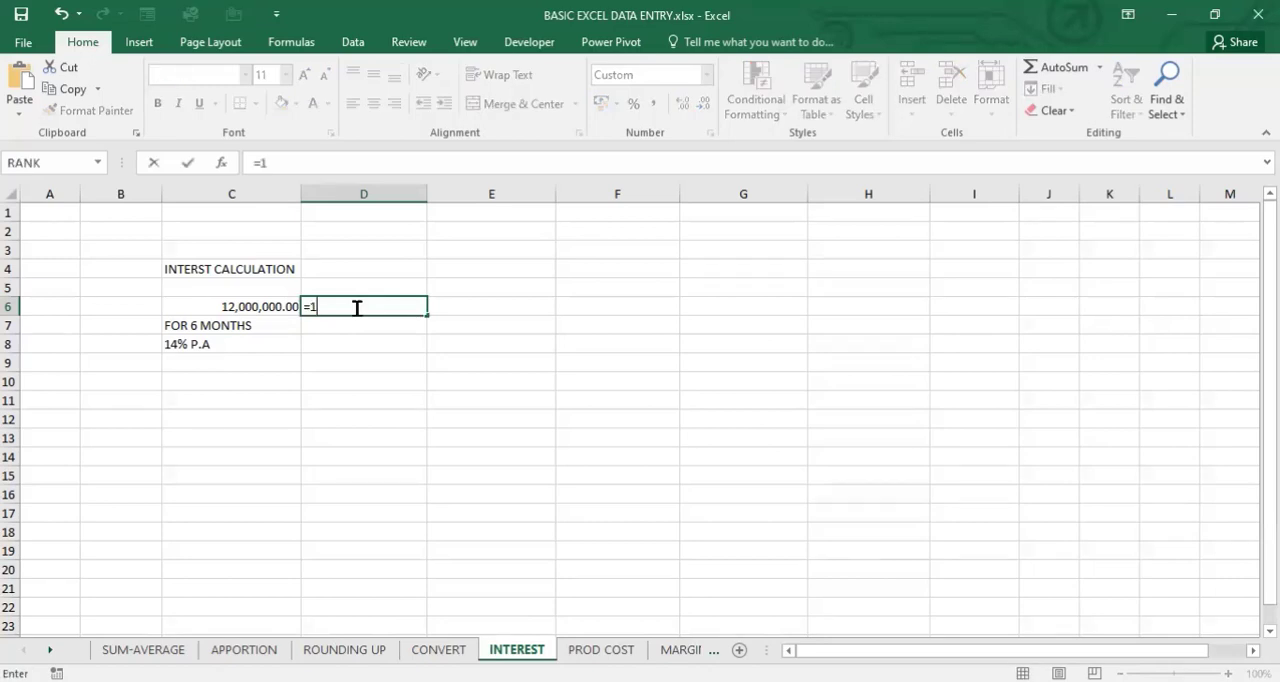
type("4/100)")
left_click(259, 157)
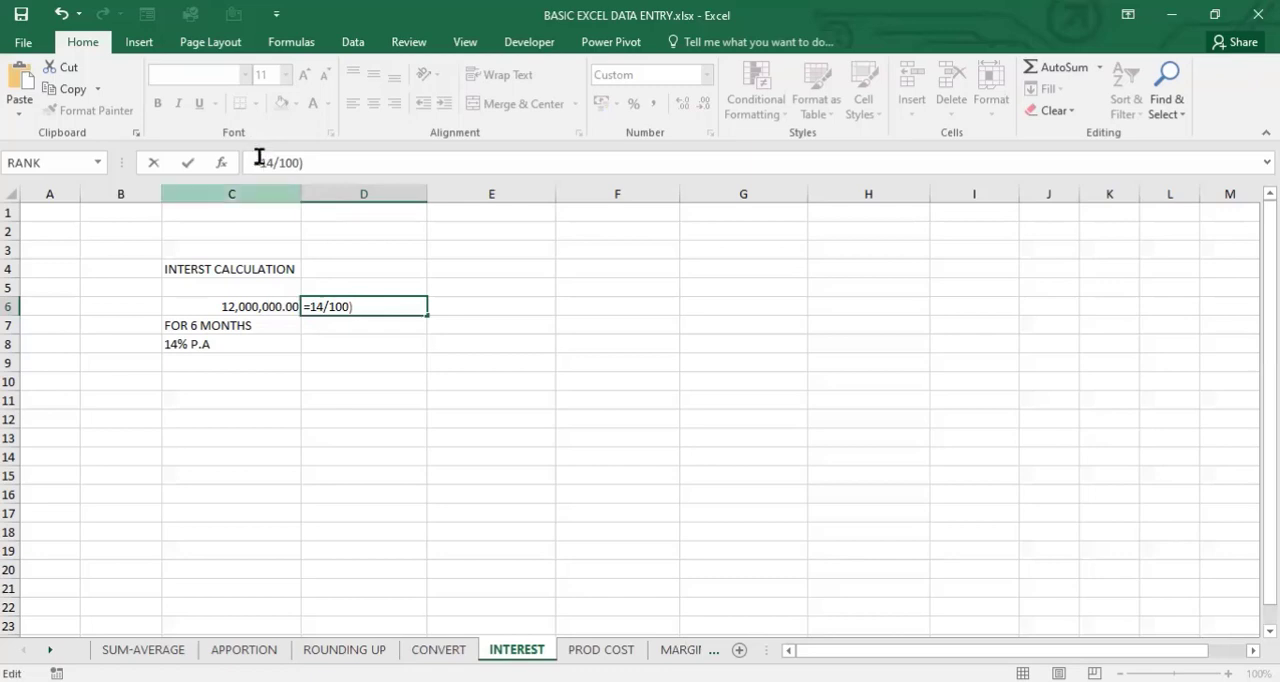
type("(")
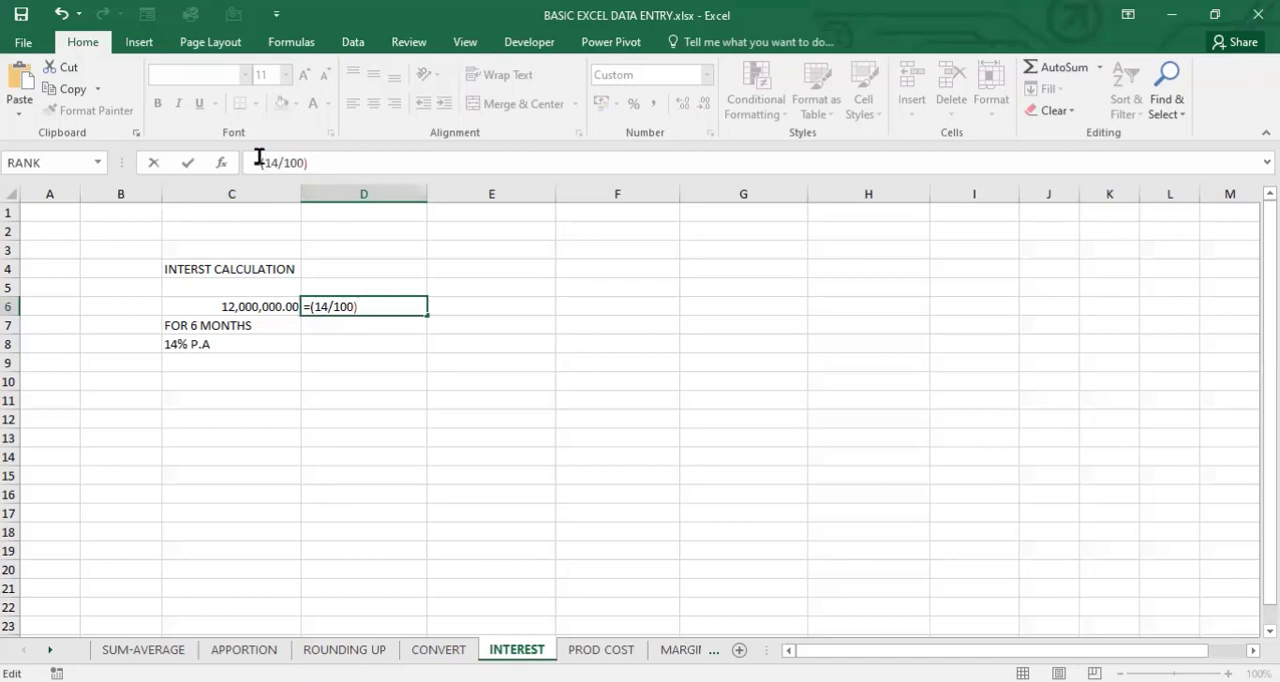
- Complete the D6 formula as =(14/100)*C6*6/12 to calculate six months' interest, and check the entered formula
key("End")
type("*")
left_click(228, 306)
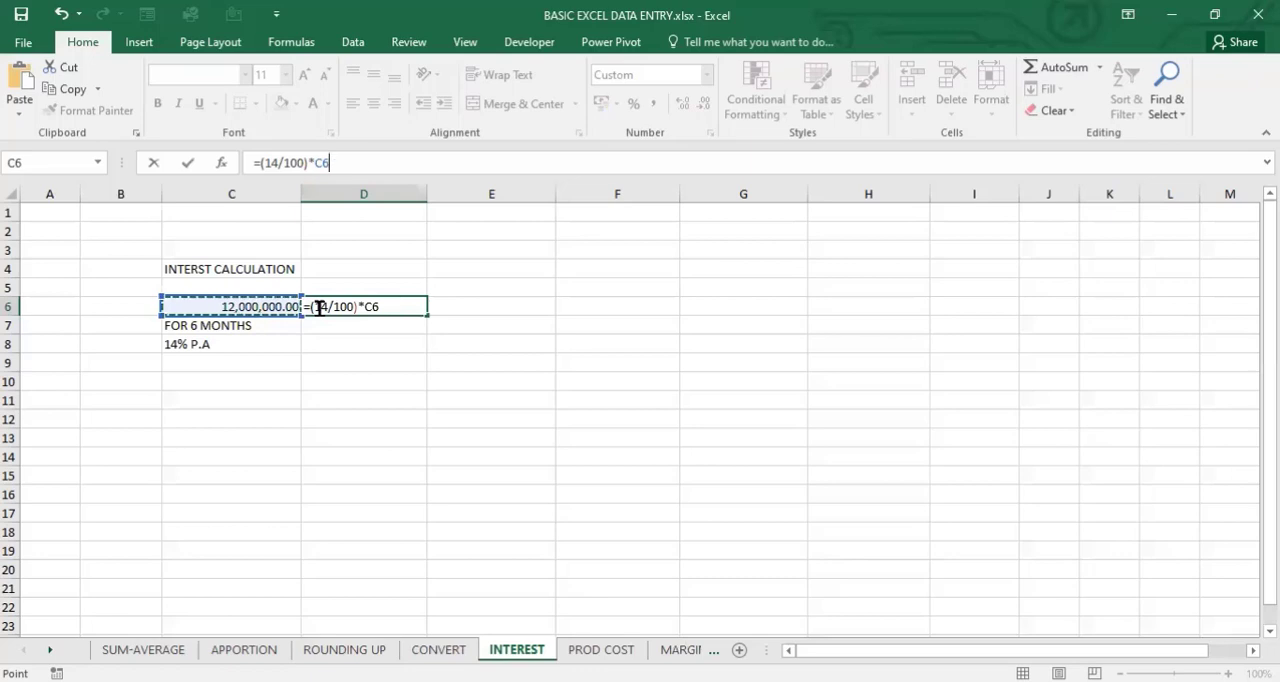
type("*")
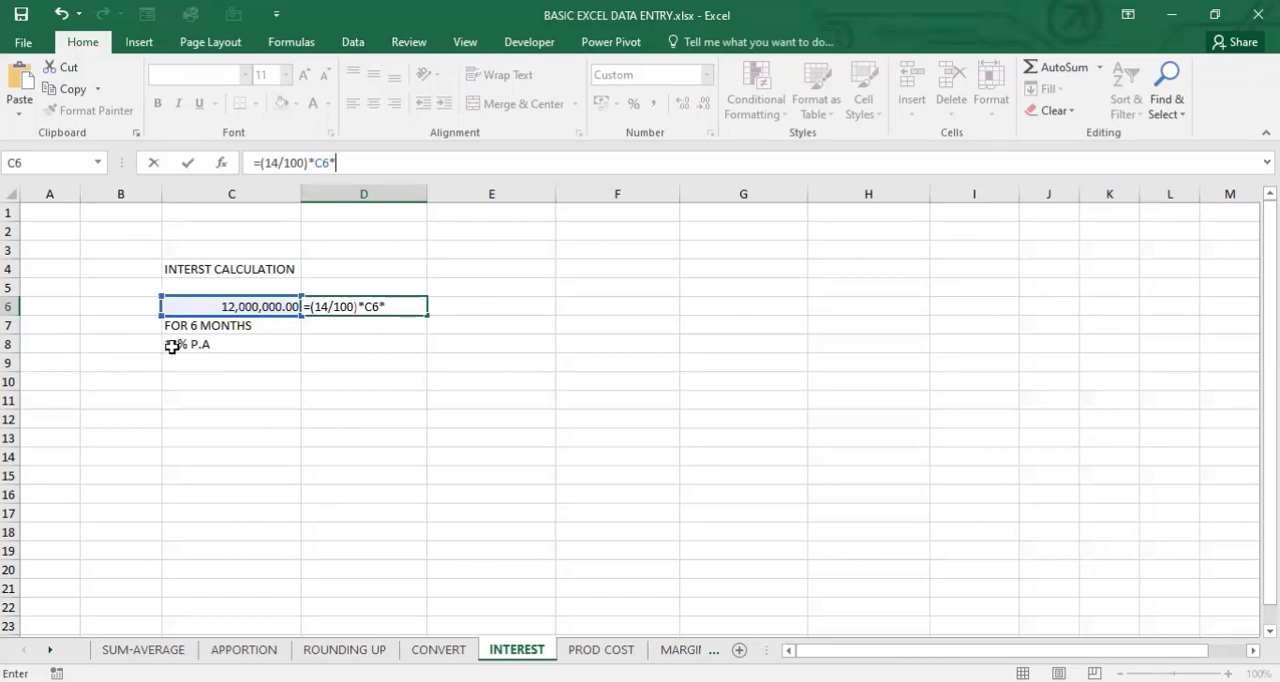
type("6/12")
key("Return")
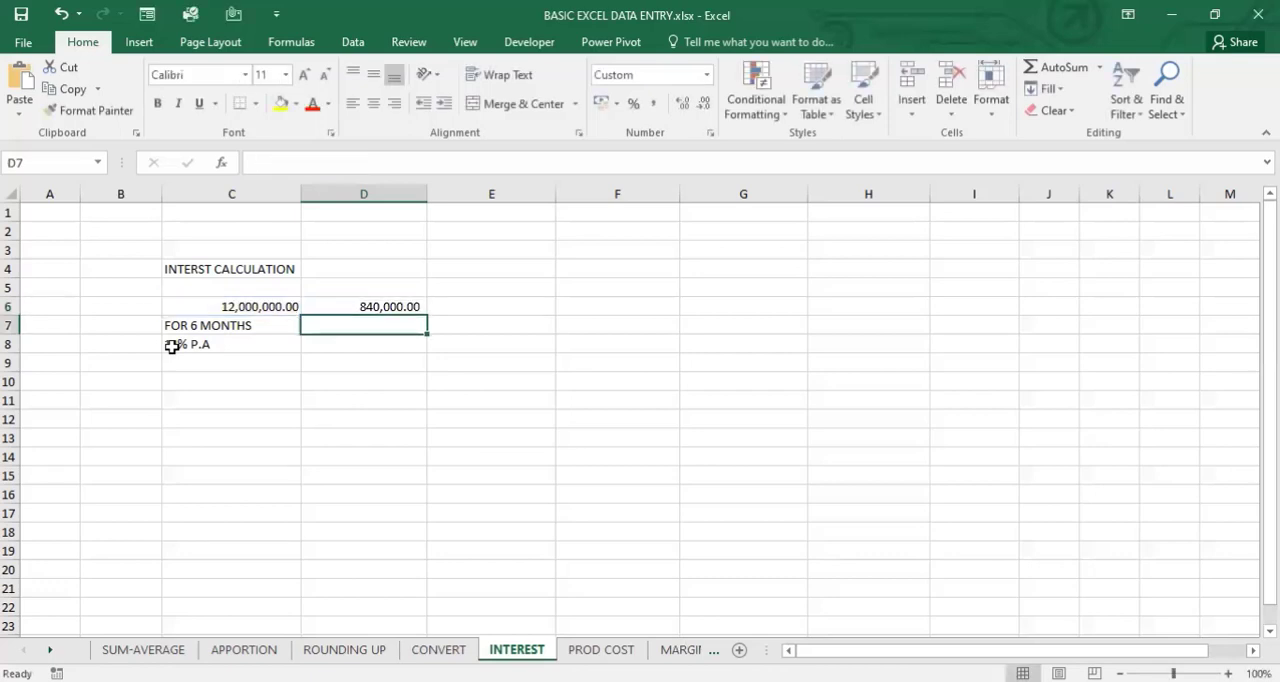
left_click(379, 305)
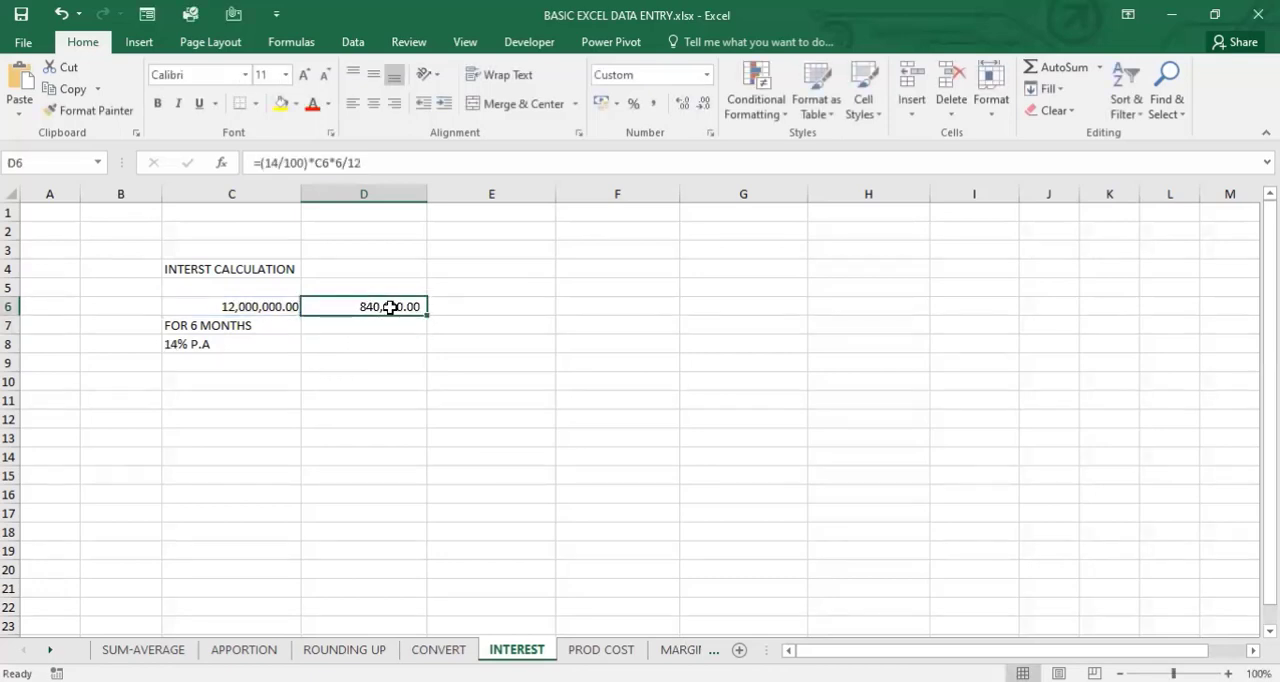
- Calculate the monthly interest in cell E6 with =D6/6, and check the entered formula and the principal in C6
left_click(471, 307)
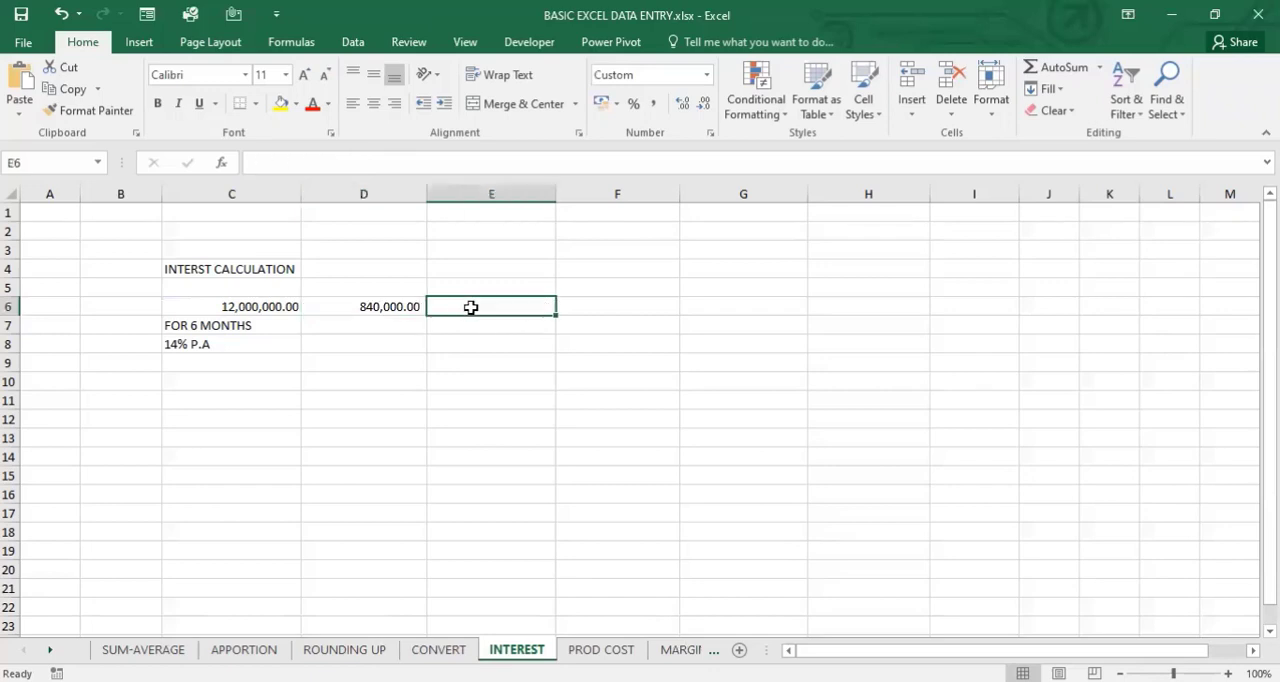
type("=")
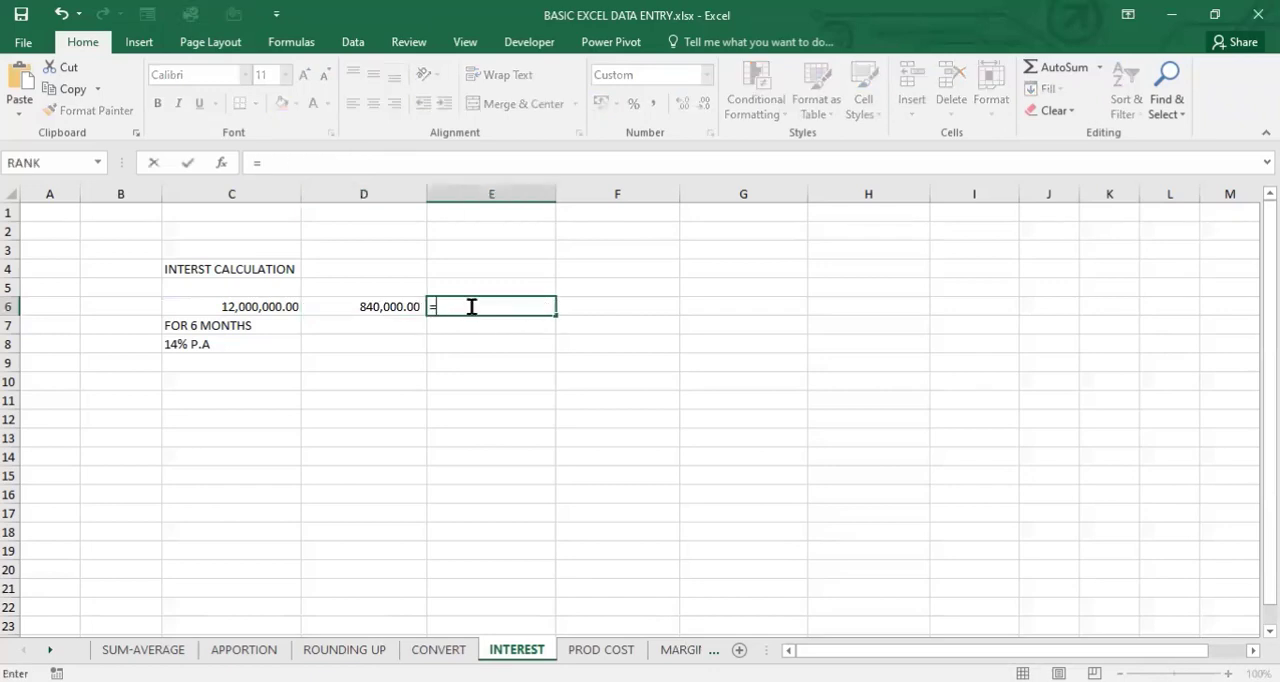
left_click(396, 314)
type("/")
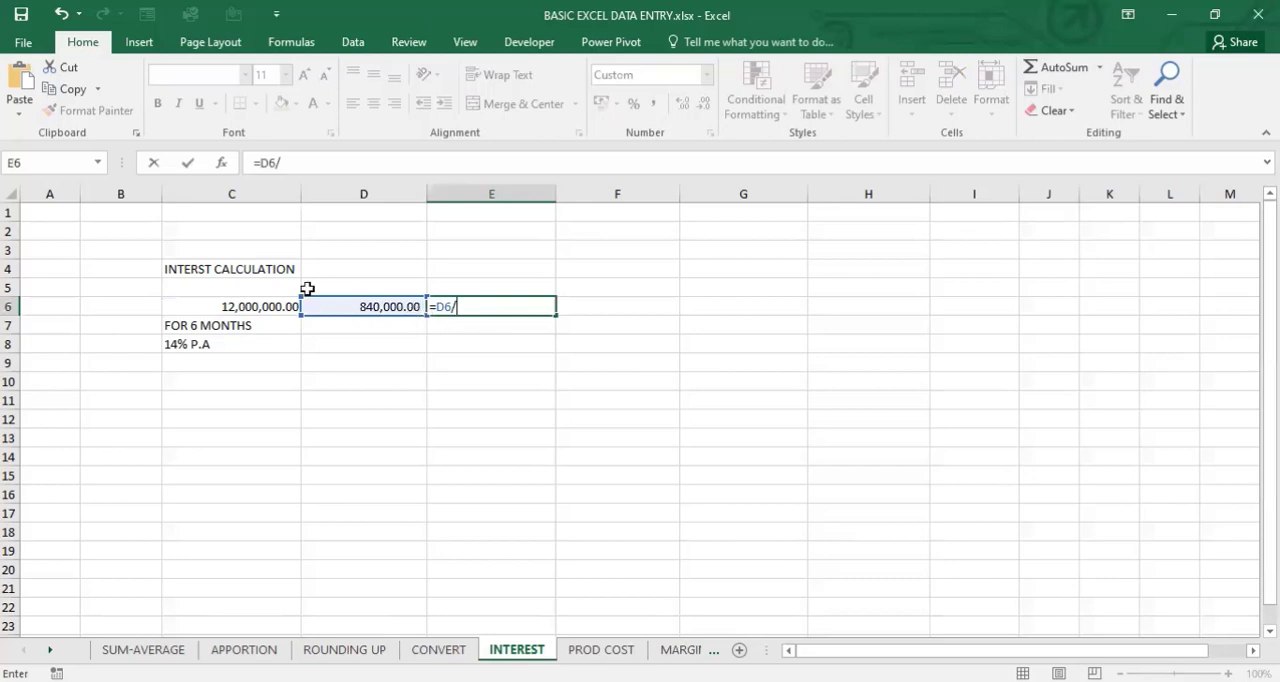
type("6")
key("Return")
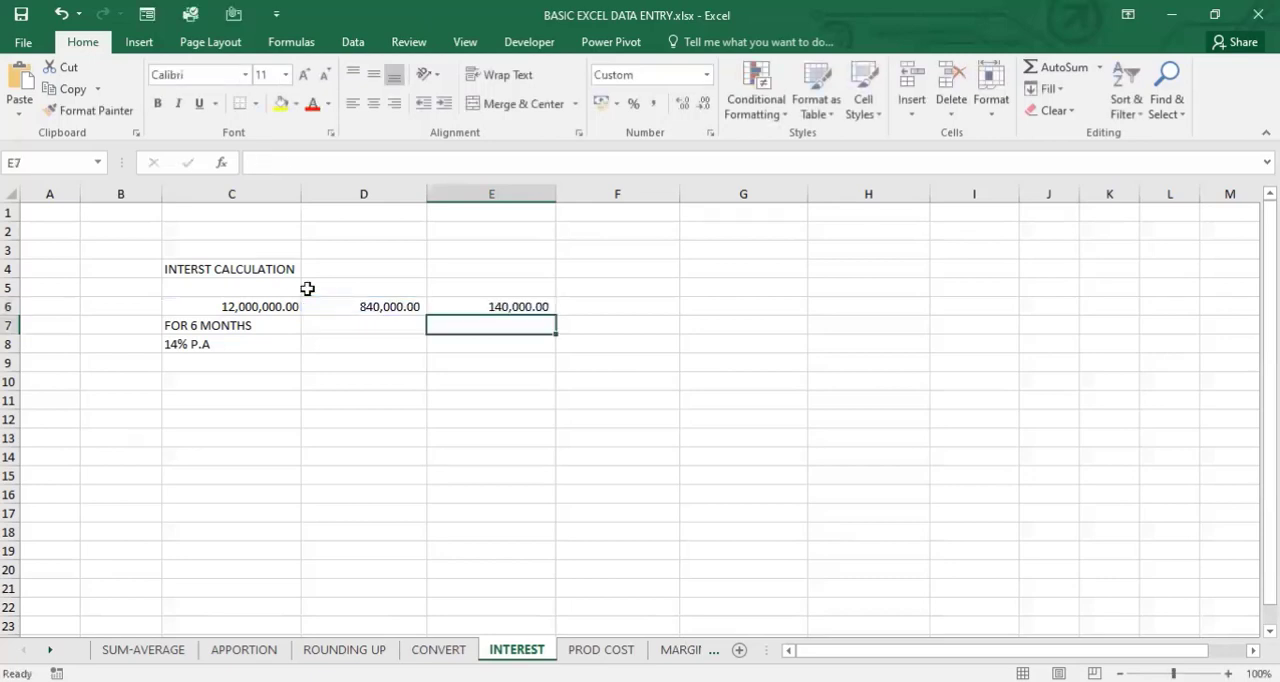
left_click(524, 304)
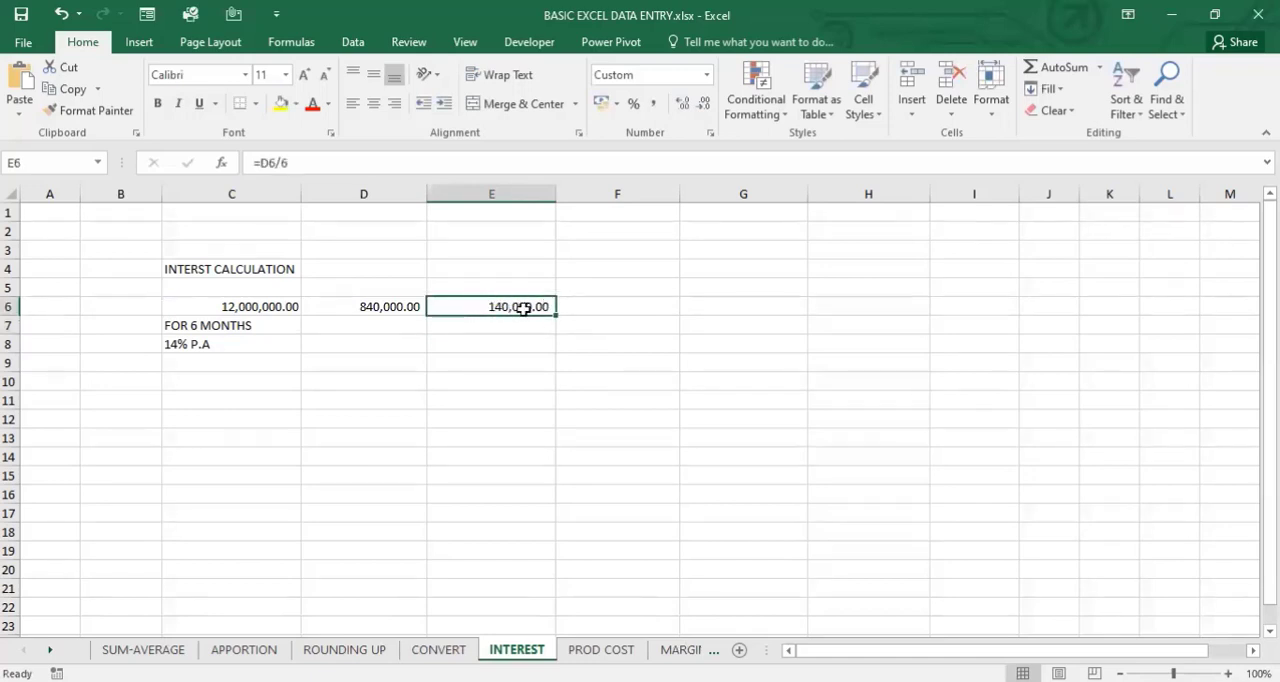
left_click(273, 308)
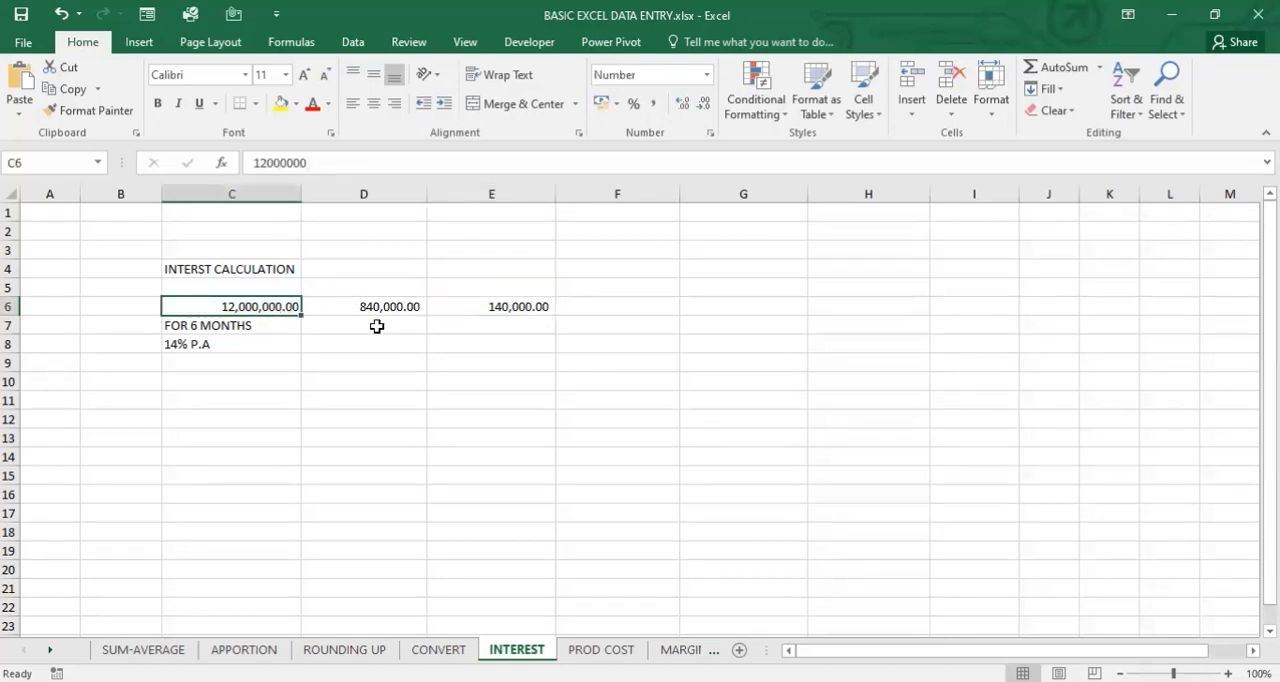
- Begin a new formula in cell C12 below the interest calculation
left_click(230, 425)
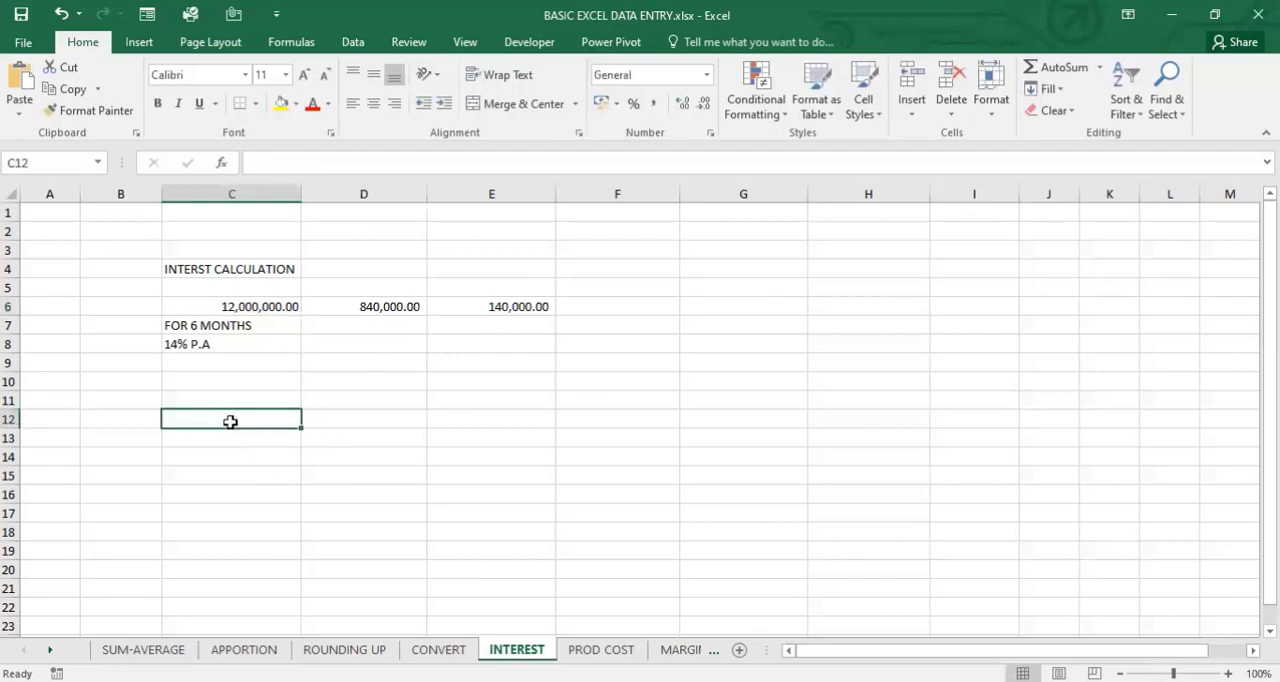
type("=")
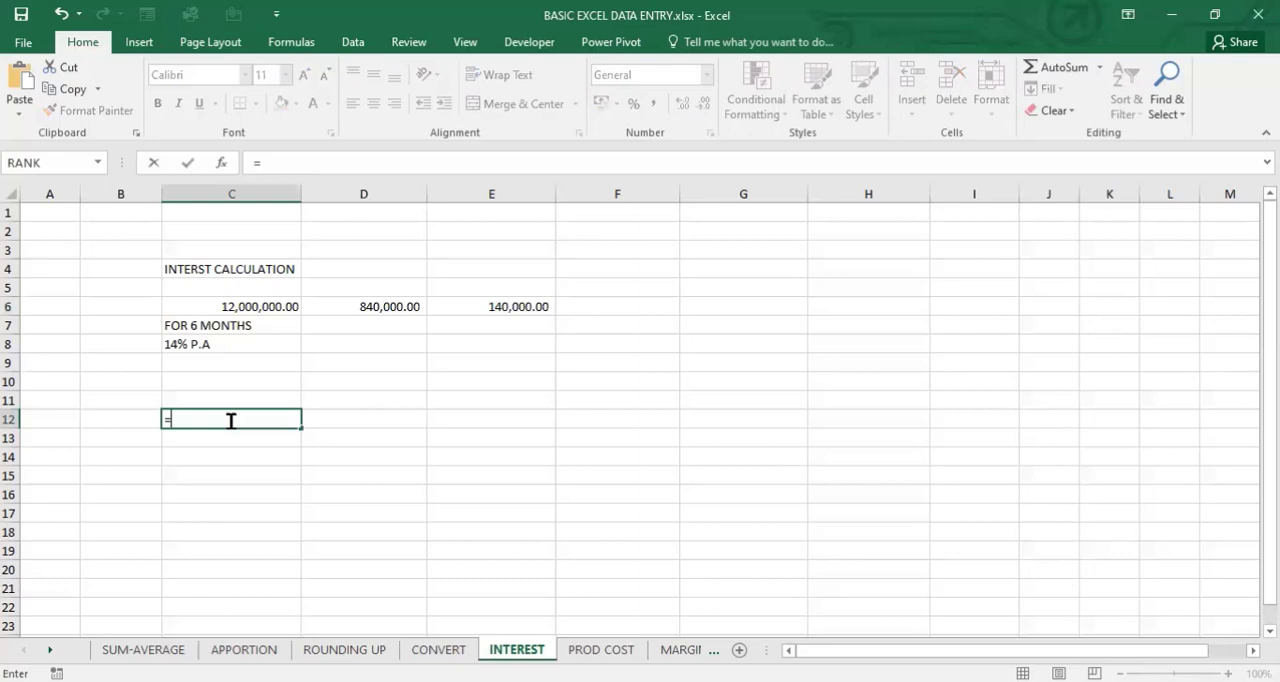
key("BackSpace")
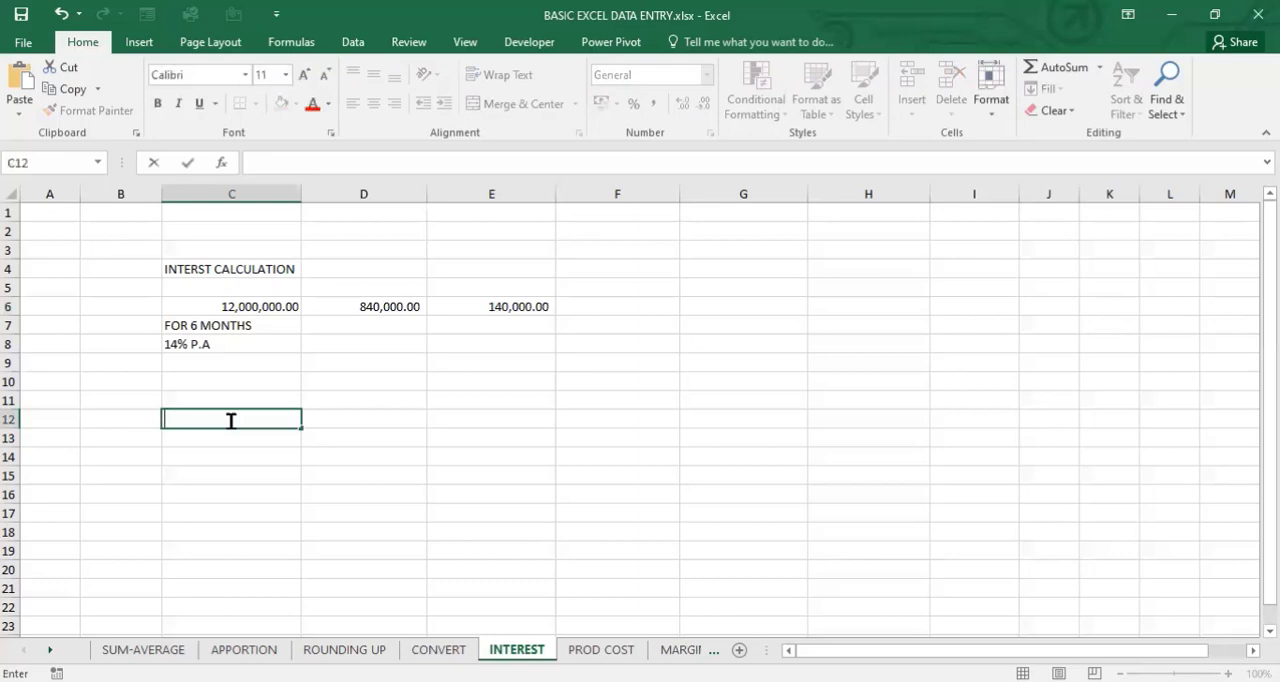
type("=")
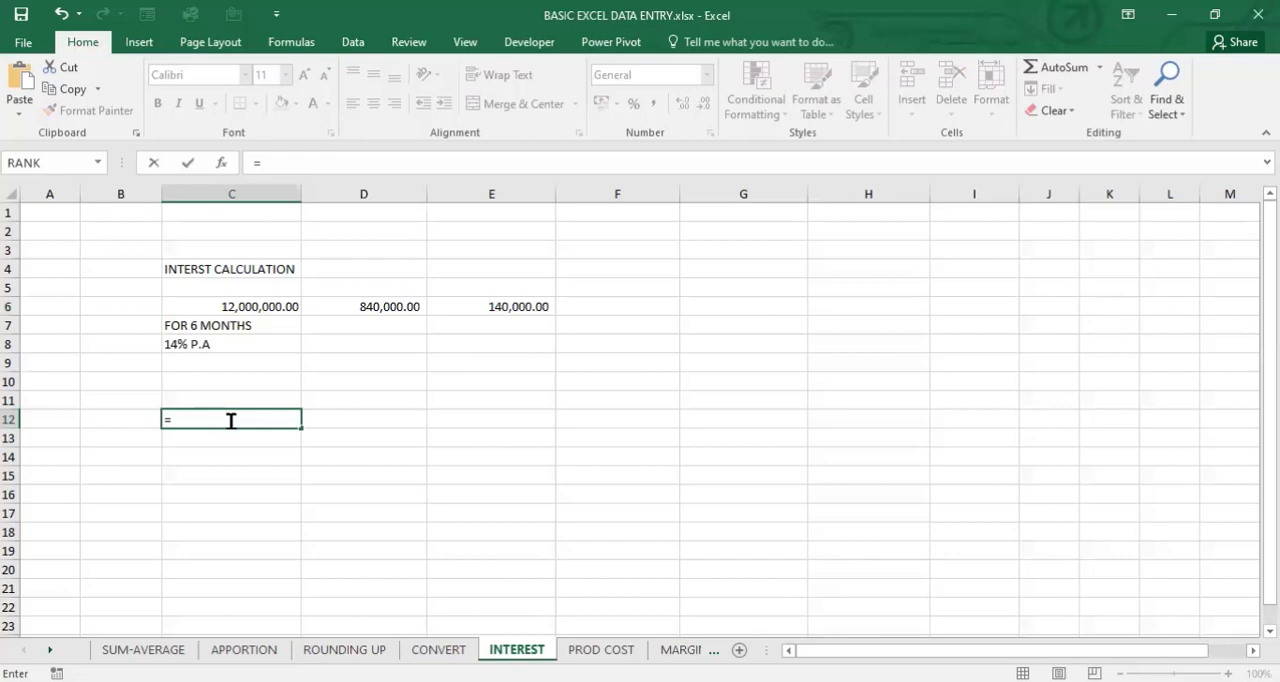
left_click(231, 420)
type("i")
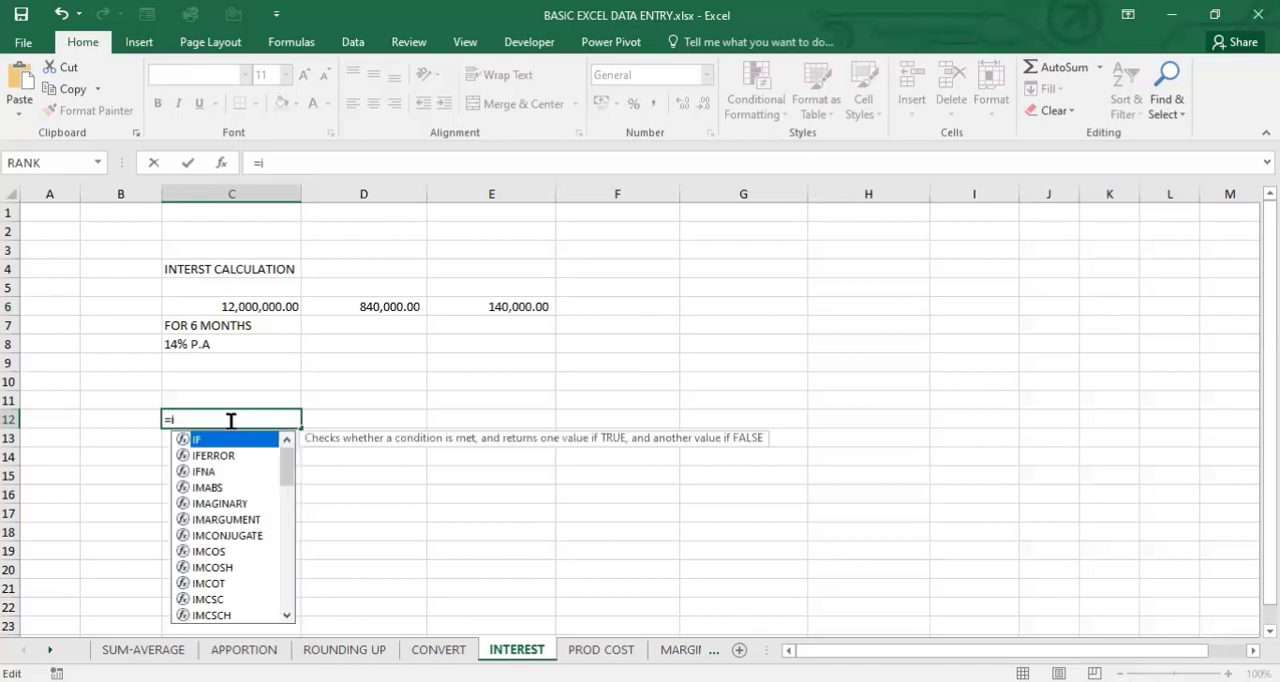
type("nt")
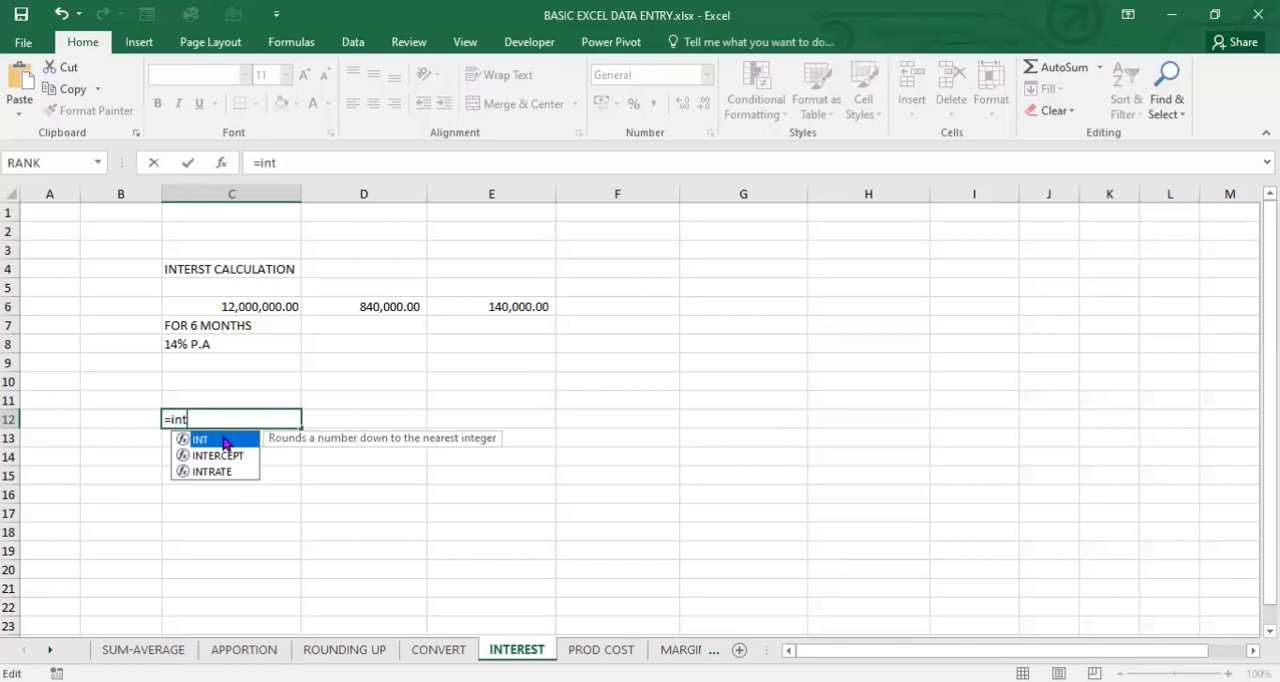
key("BackSpace")
key("BackSpace")
key("BackSpace")
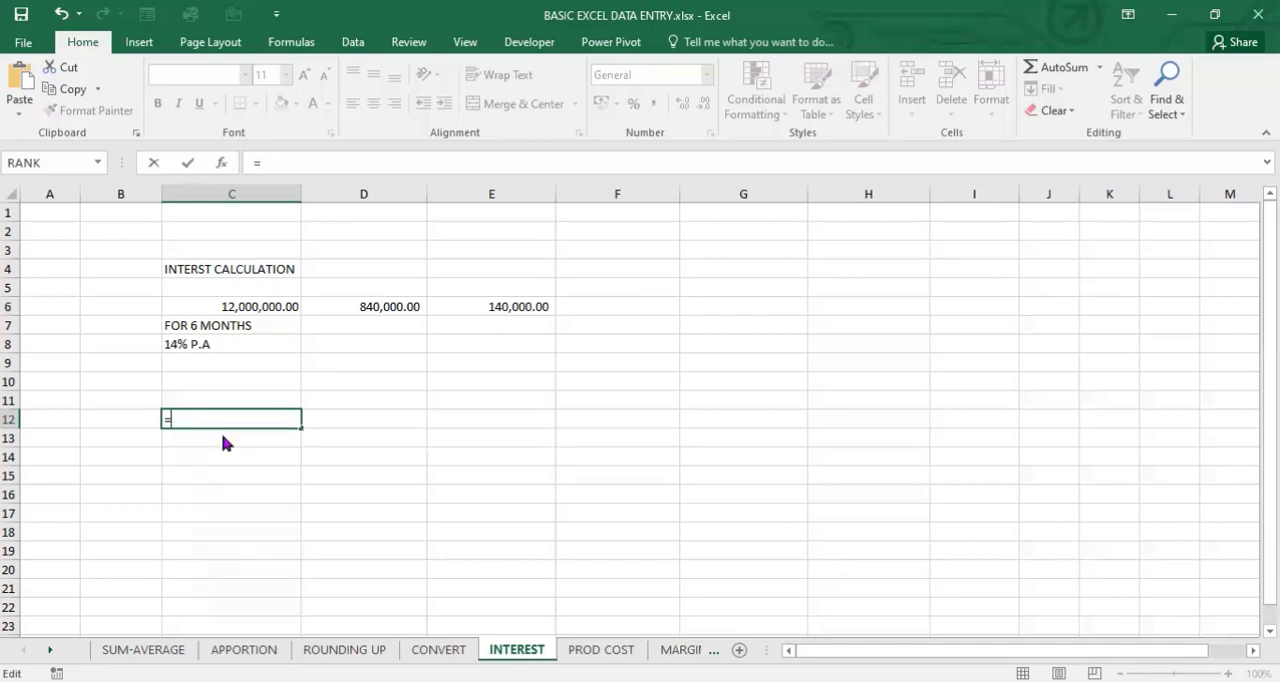
type("rate")
double_click(220, 440)
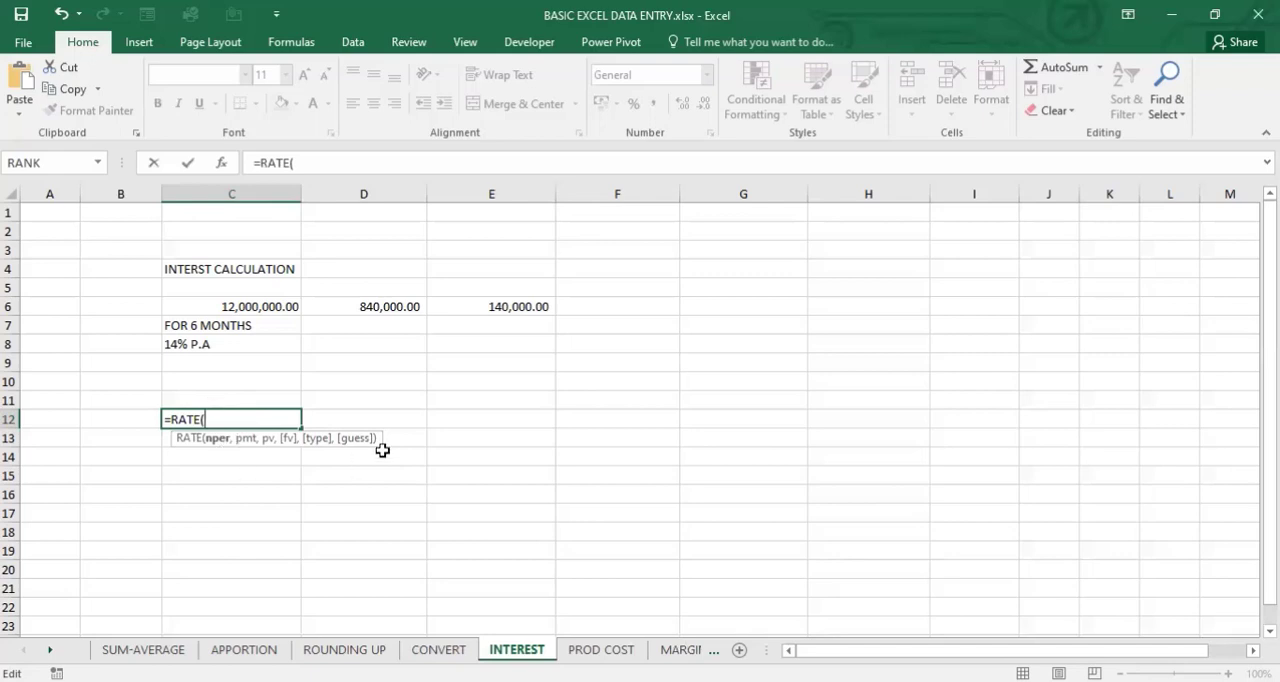
key("BackSpace")
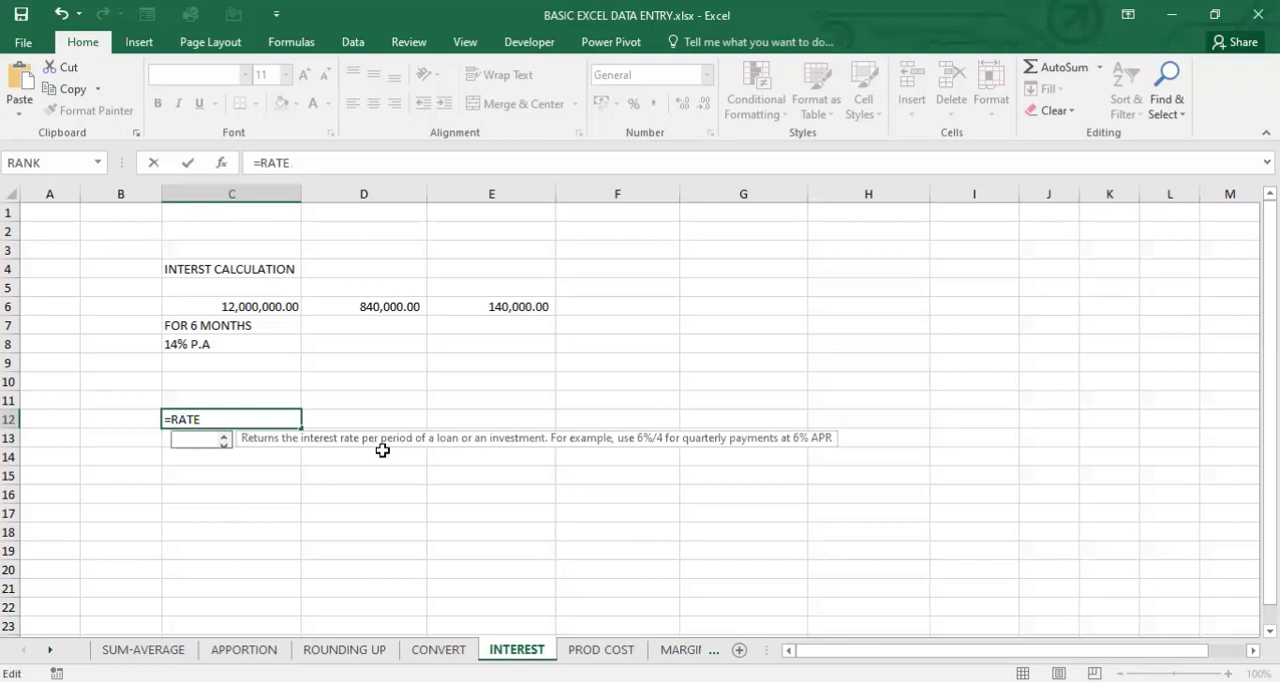
key("BackSpace")
key("BackSpace")
key("BackSpace")
key("BackSpace")
- Complete the C12 formula as =PMT(0.14,6,C6) to calculate the loan payment, and check the entered formula
type("pmt")
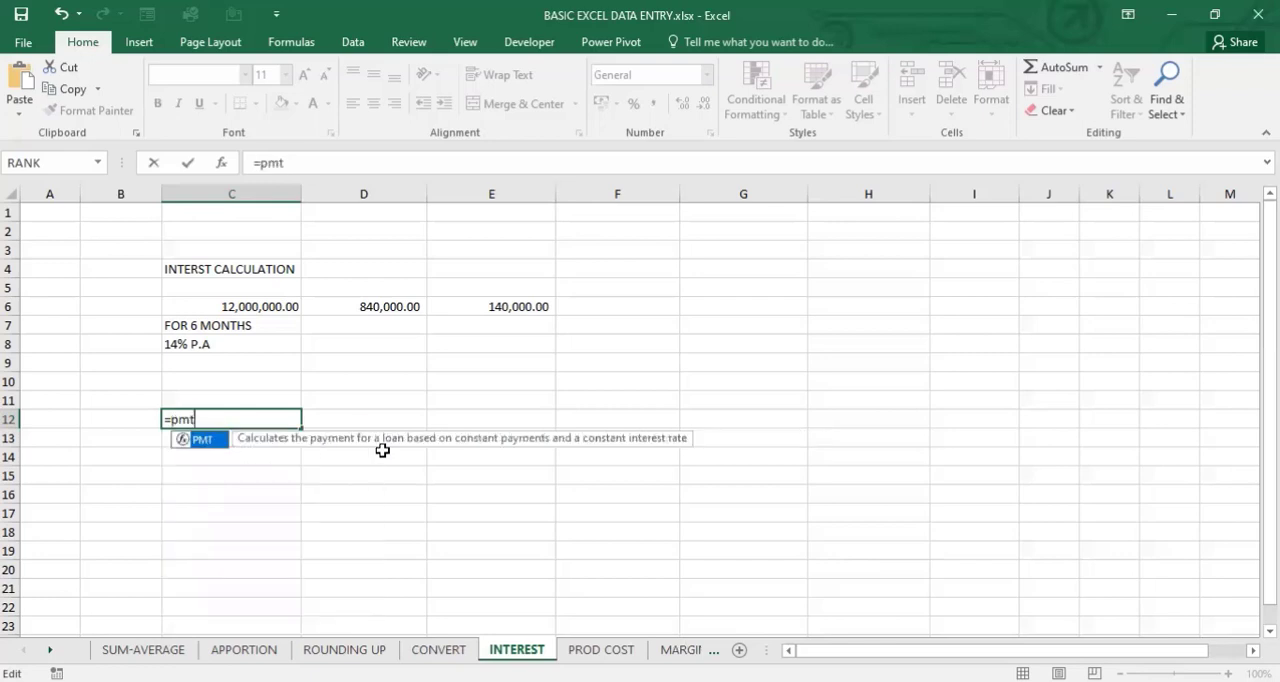
key("Tab")
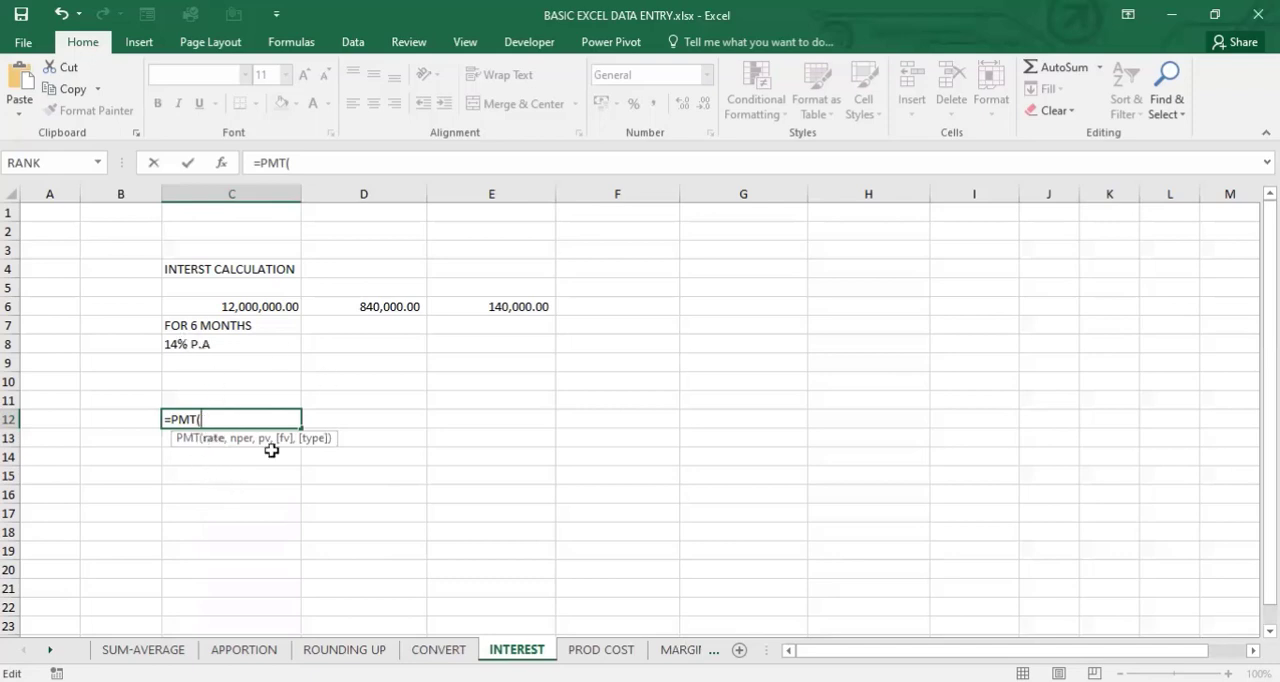
type("0.14,")
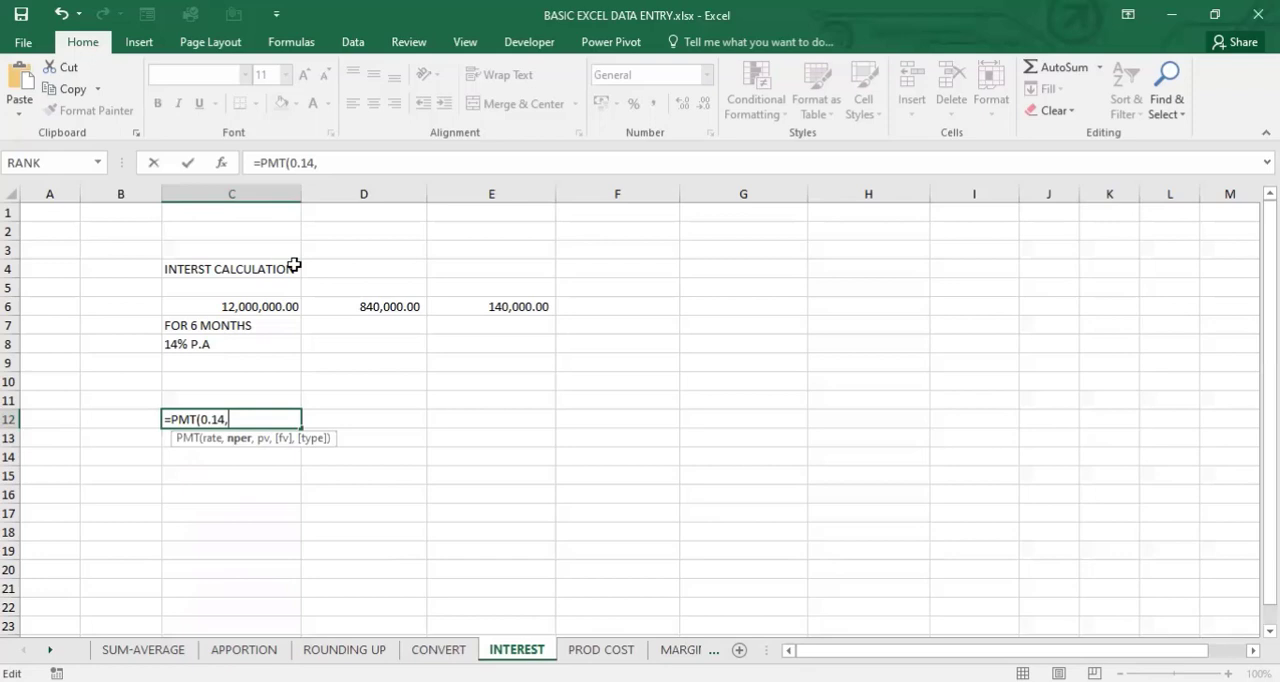
type("6")
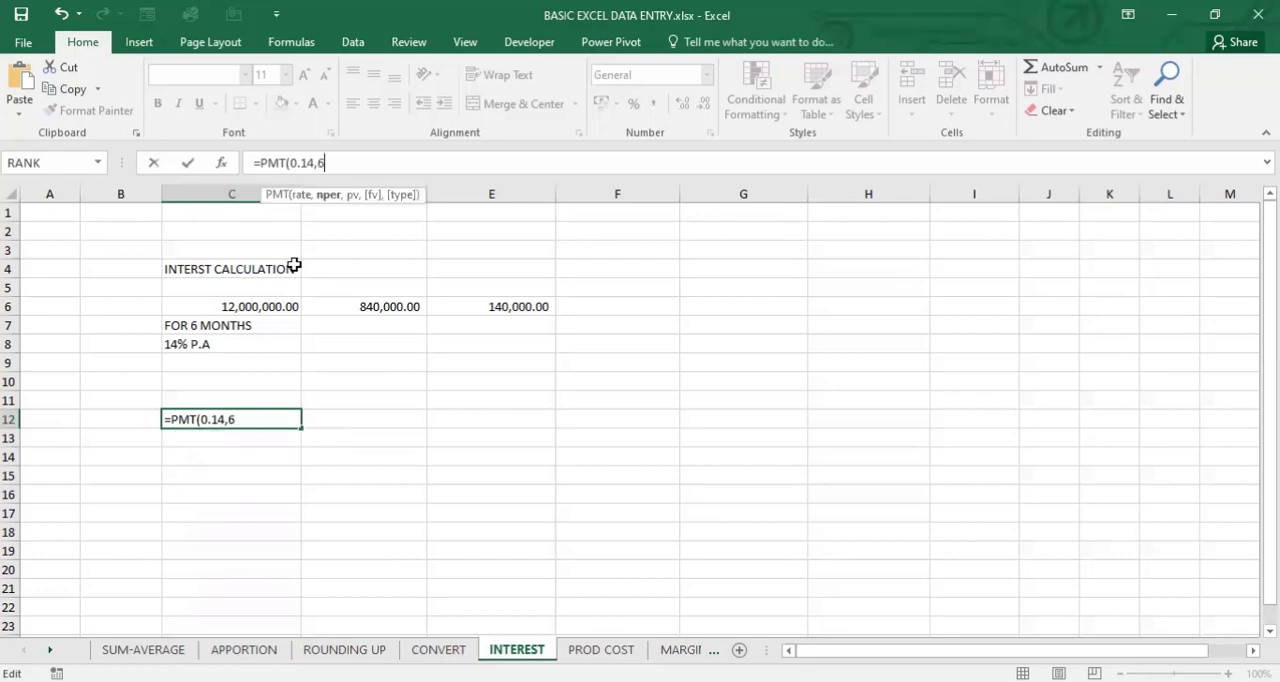
type(",")
left_click(251, 305)
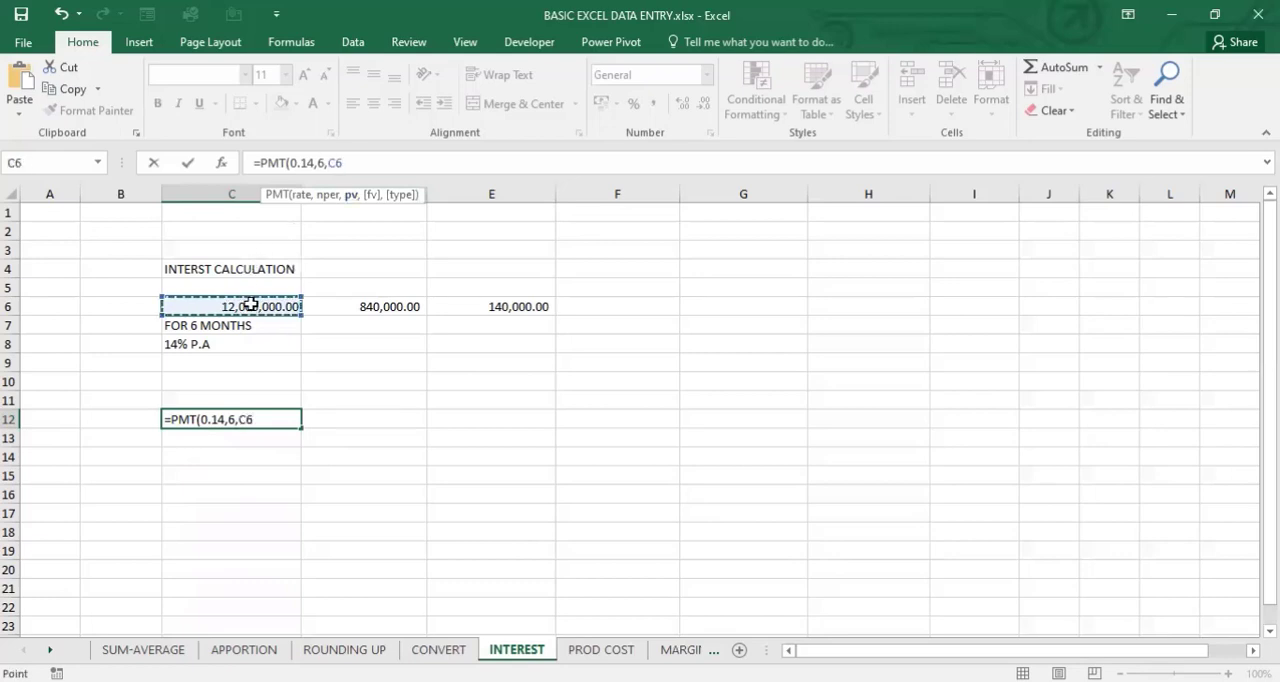
type(")")
key("Return")
left_click(281, 416)
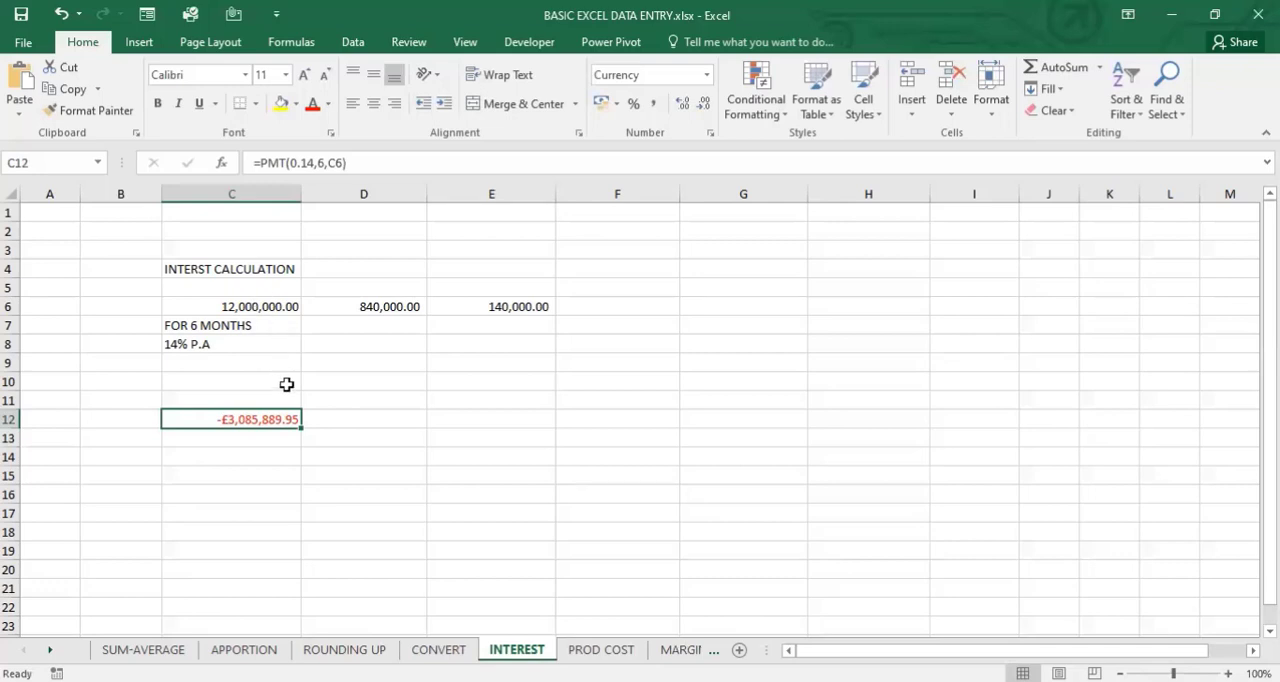
- Try totalling the six payments in cell D12 with =C12*6, and clear the cell
left_click(377, 416)
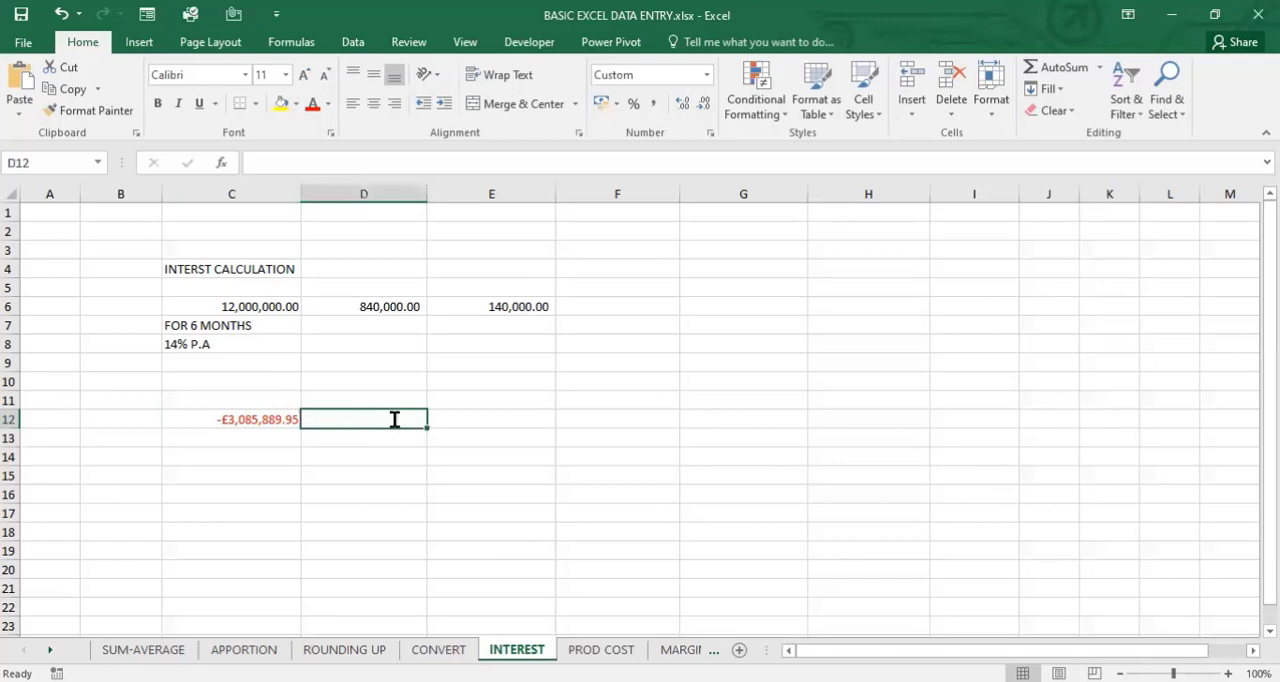
type("=")
left_click(280, 419)
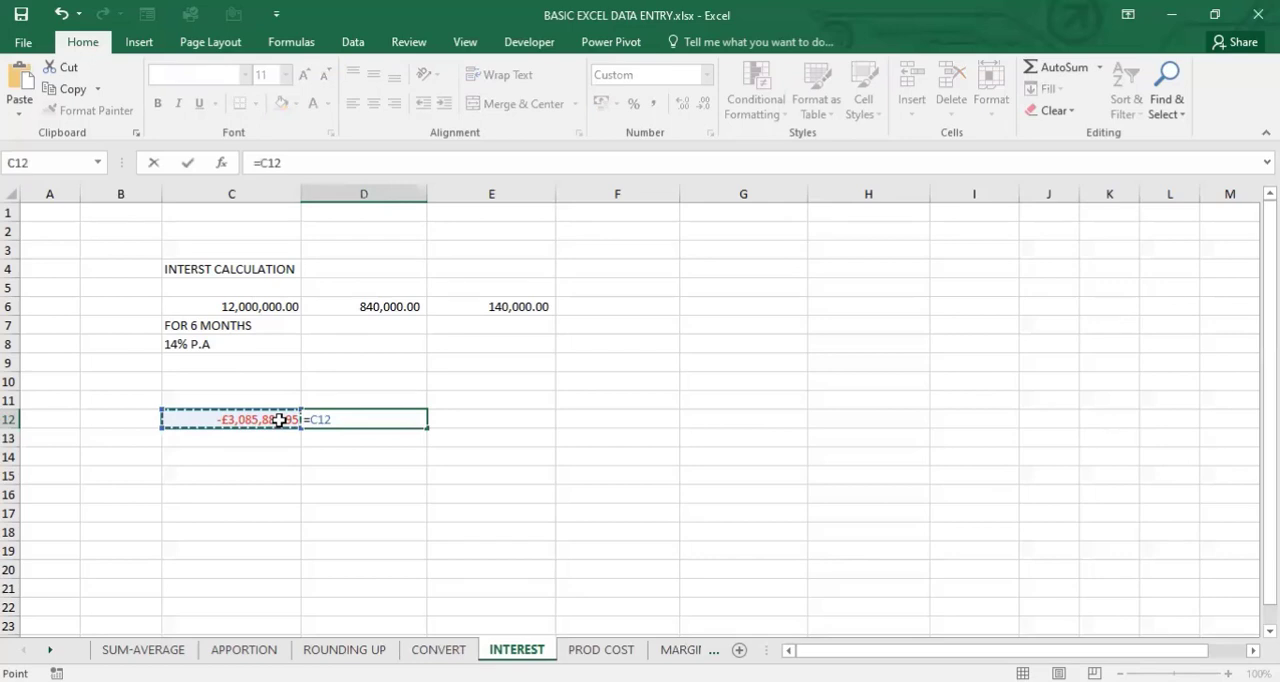
type("*6")
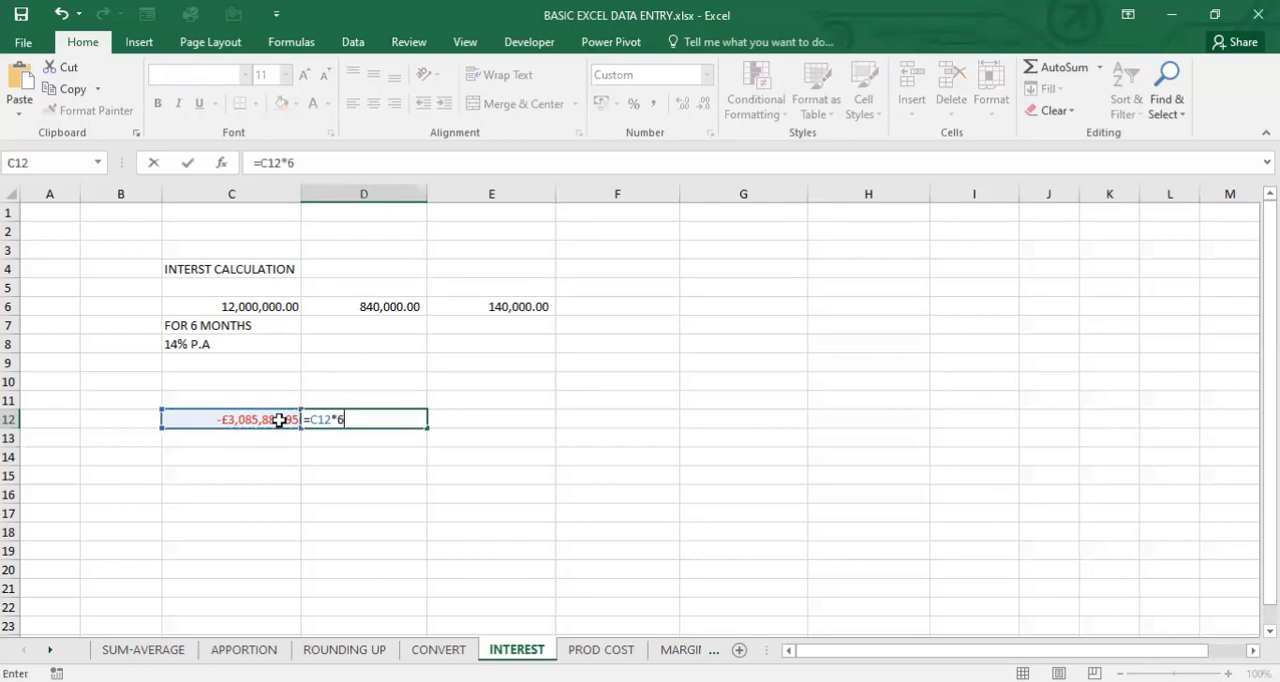
key("Return")
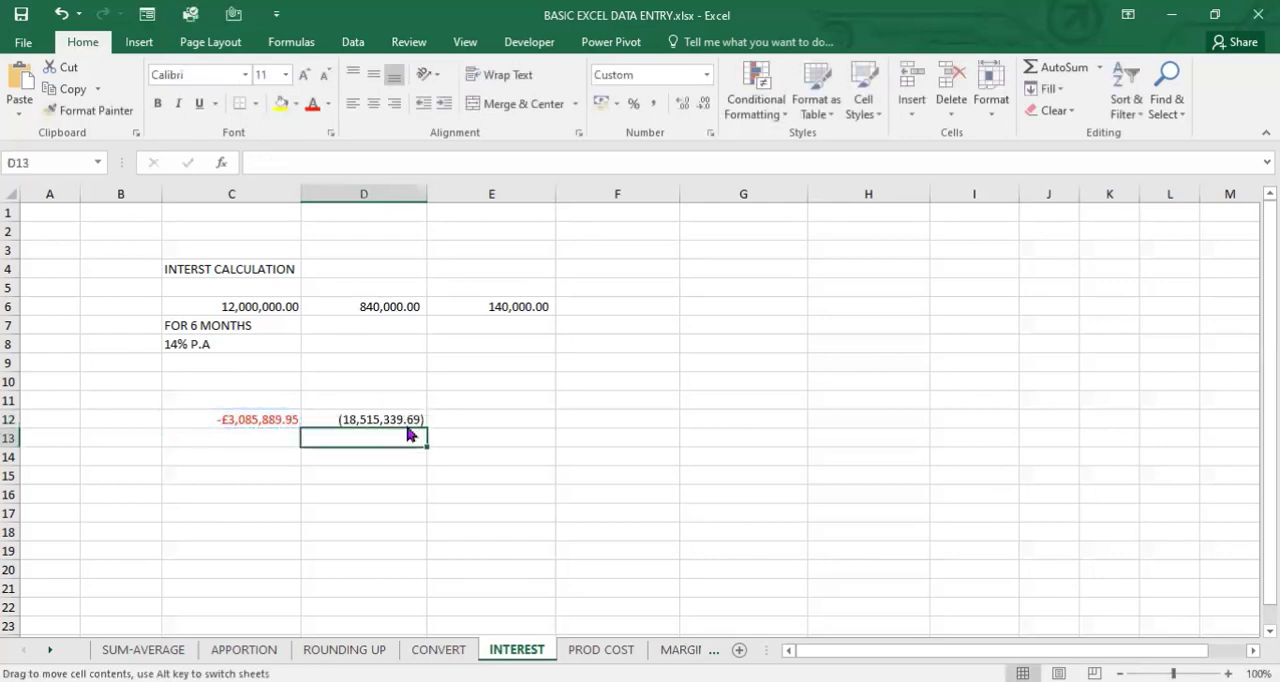
left_click(395, 417)
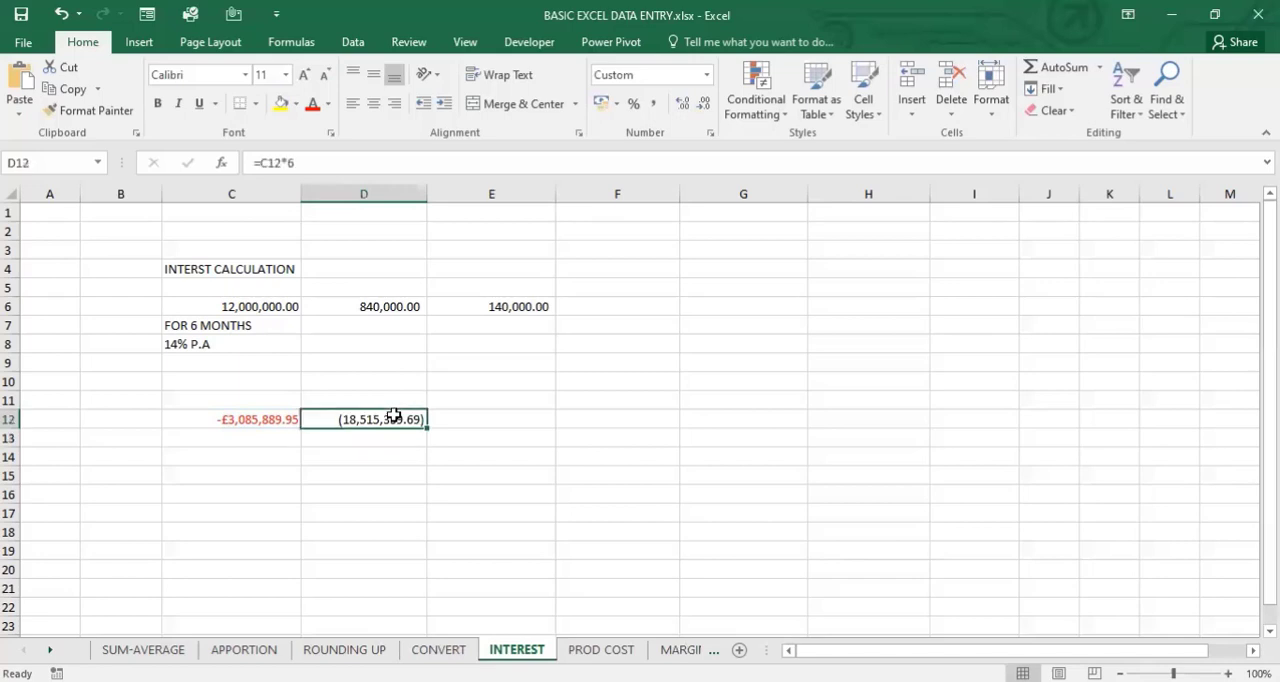
key("Delete")
- Convert the rate in the C12 payment formula to a monthly one, making it =PMT((0.14/12),6,C6), and check the formula
left_click(265, 418)
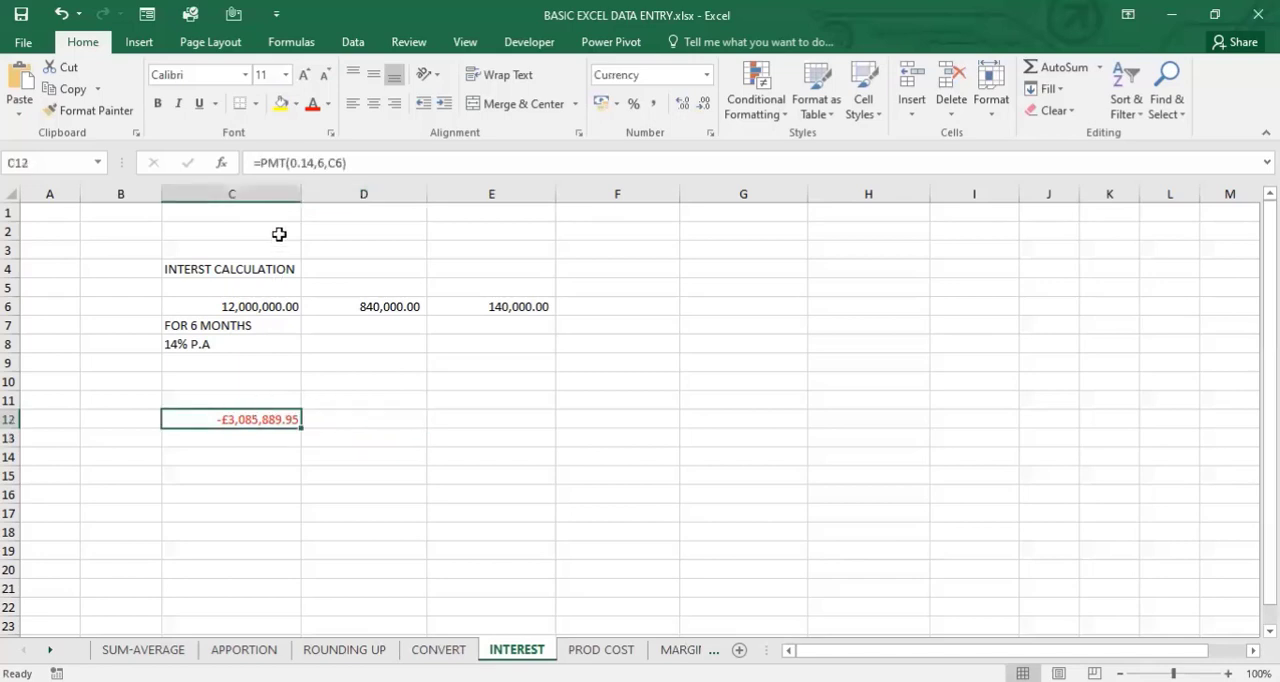
key("F2")
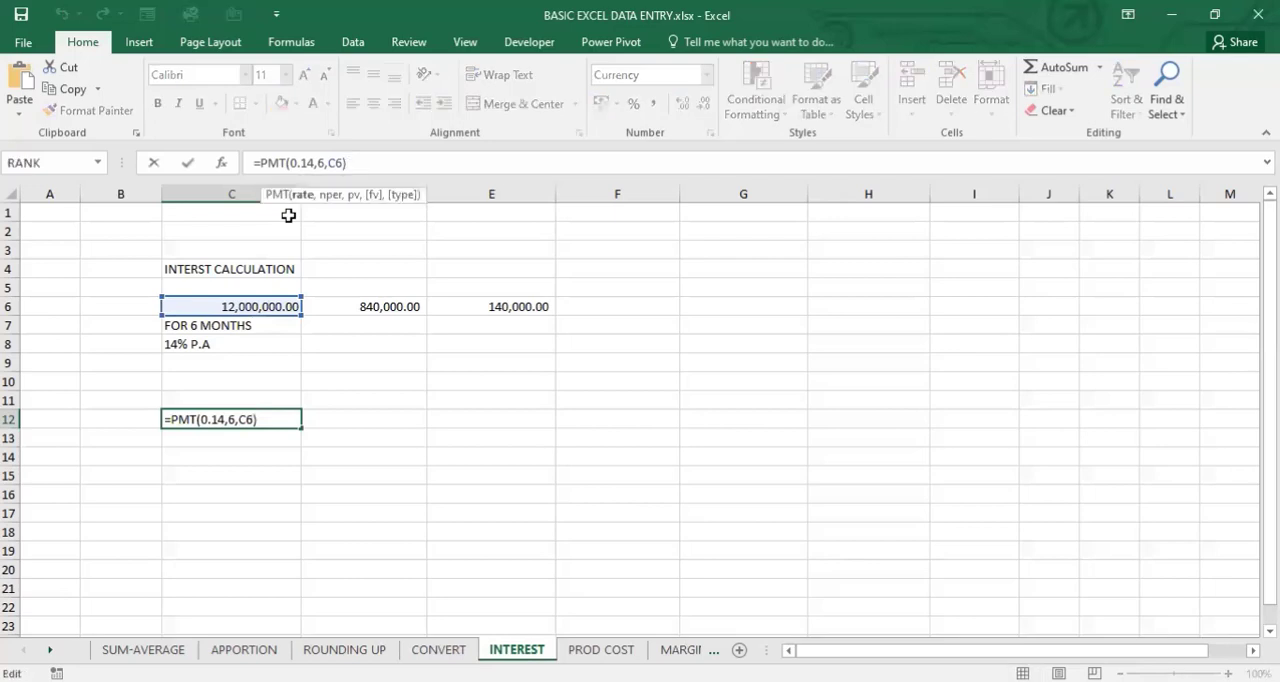
key("Left")
key("Left")
key("Left")
key("Left")
key("Left")
key("Left")
type("/12")
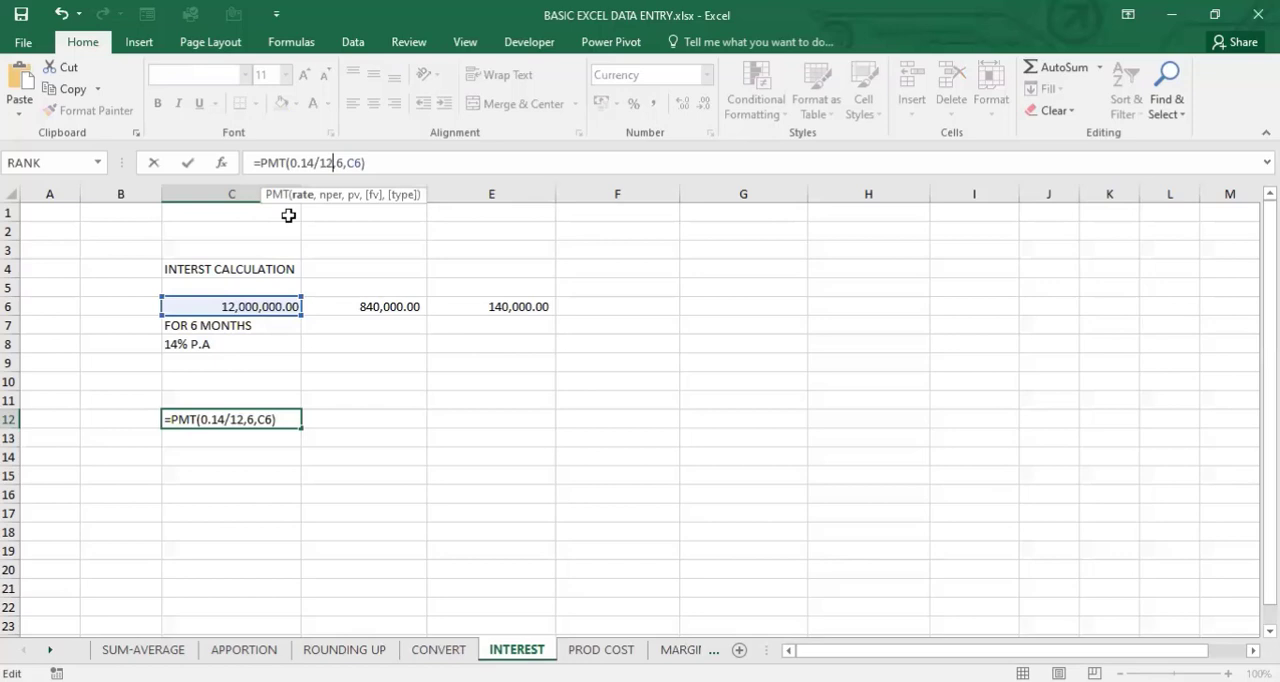
type(")")
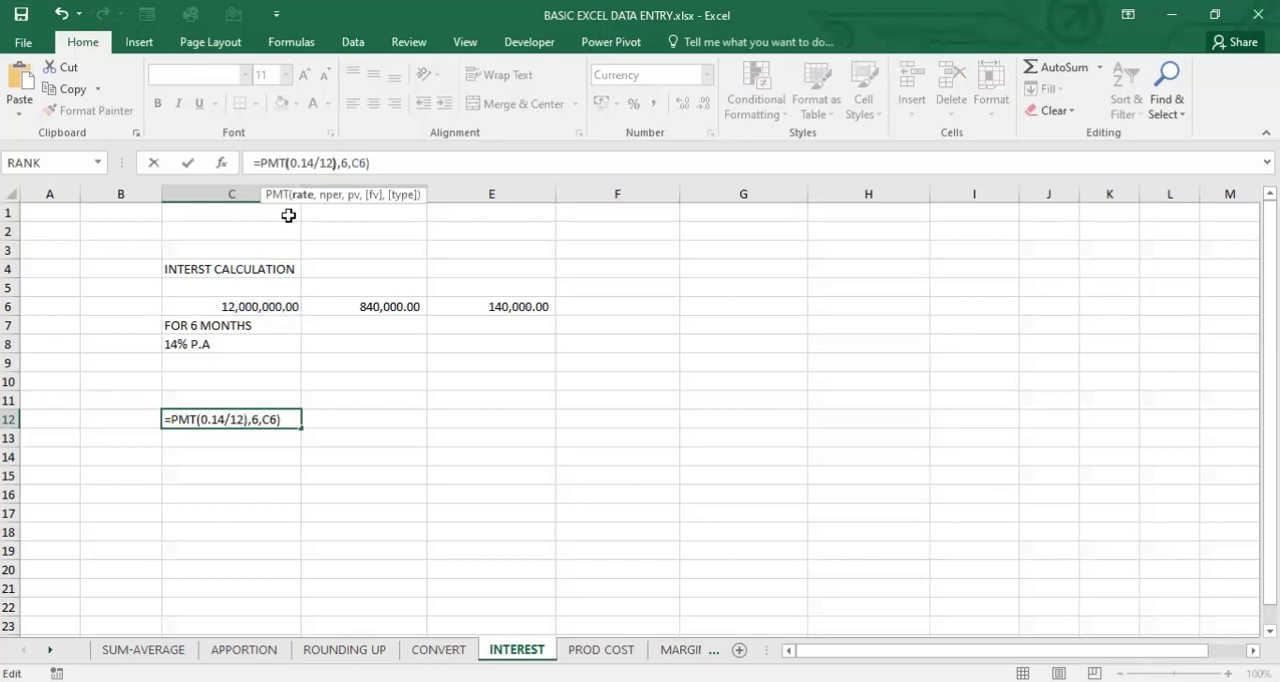
left_click(293, 162)
type("(")
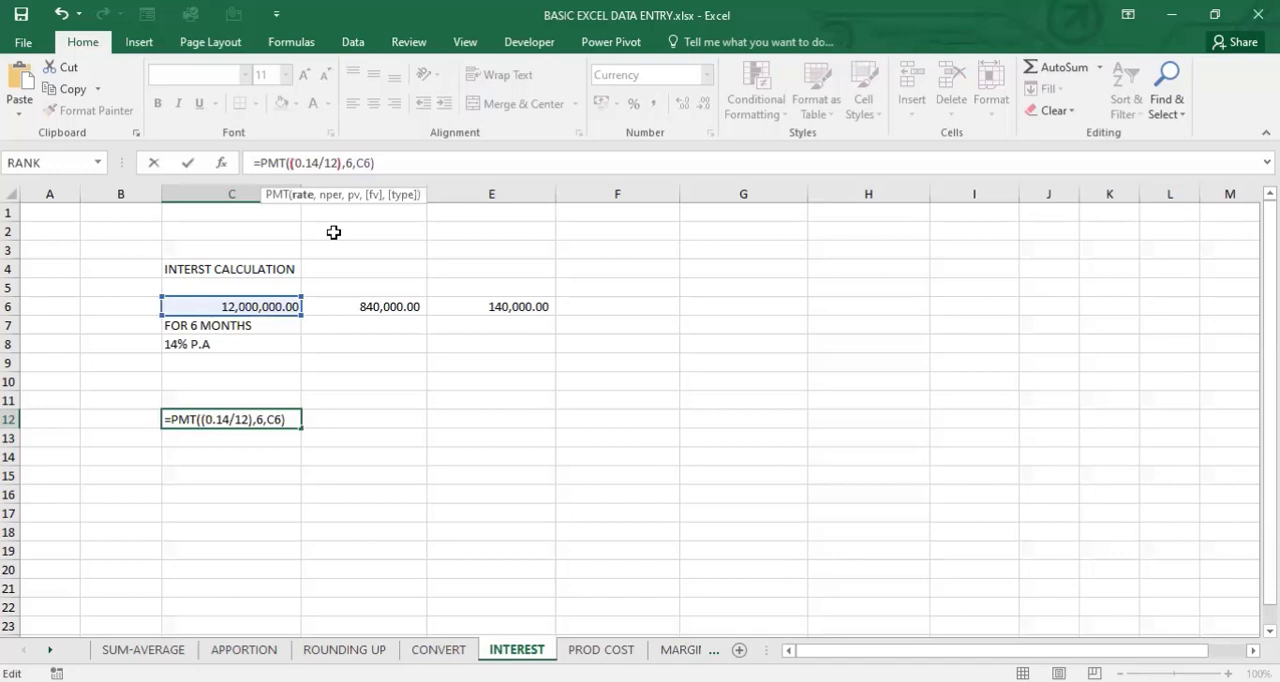
key("Return")
left_click(251, 417)
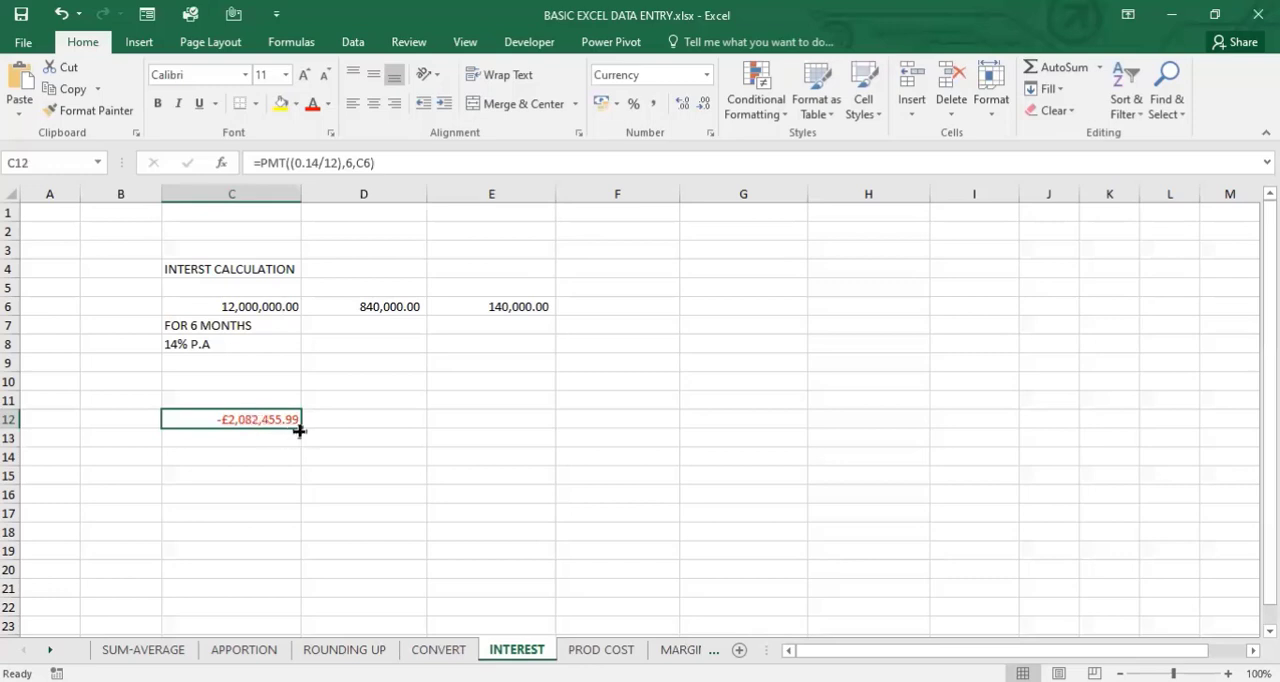
mouse_move(301, 426)
left_mouse_down()
mouse_move(300, 522)
mouse_move(283, 417)
mouse_move(282, 430)
left_mouse_up()
- Calculate the total of the six monthly payments in cell D12 with =C12*6
left_click(354, 419)
type("=")
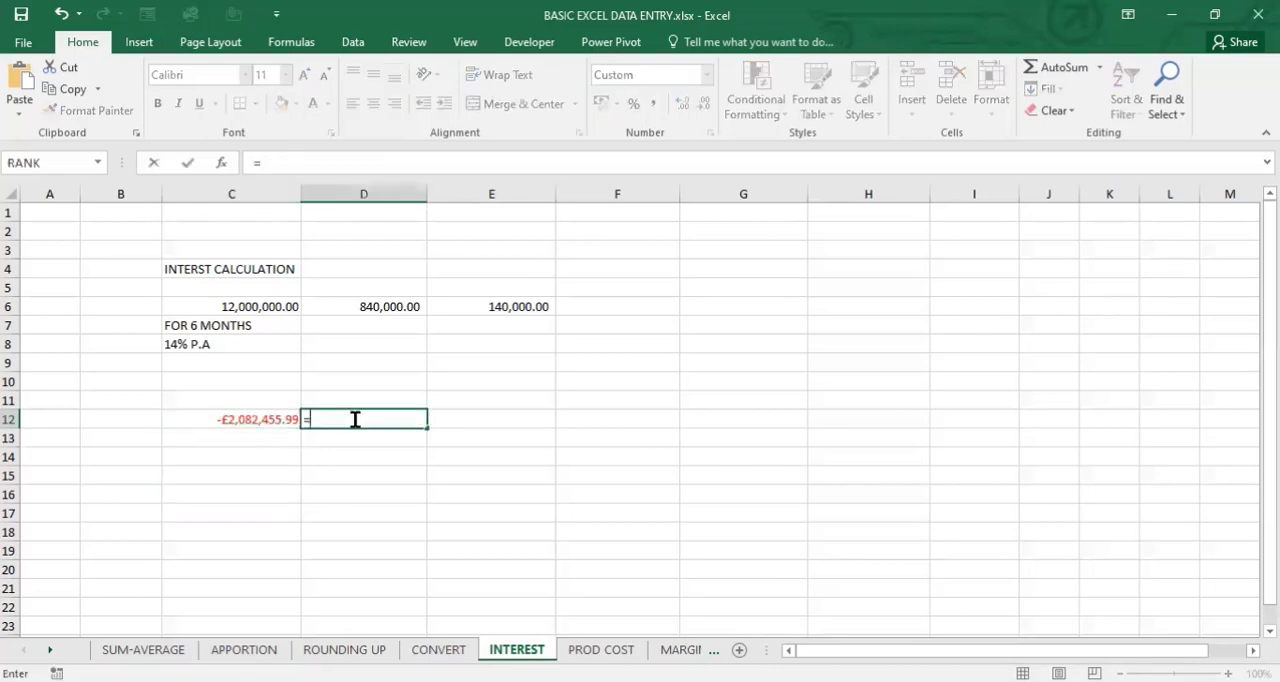
left_click(277, 420)
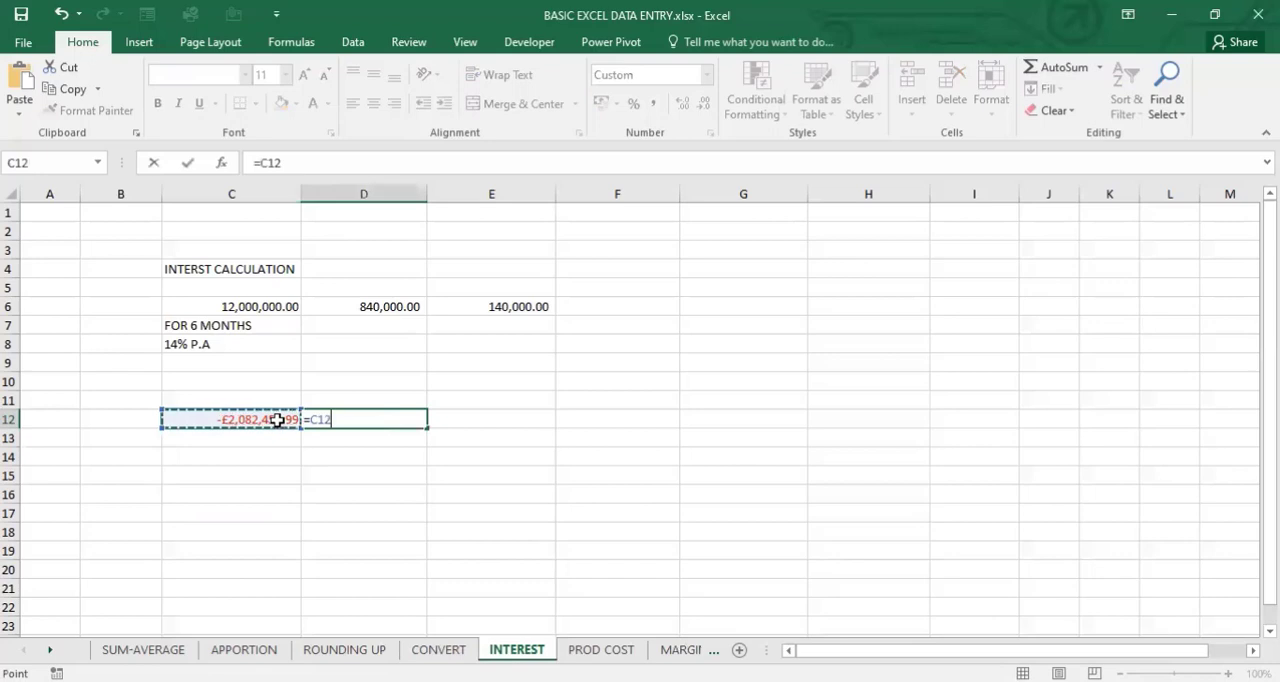
type("*6")
key("Return")
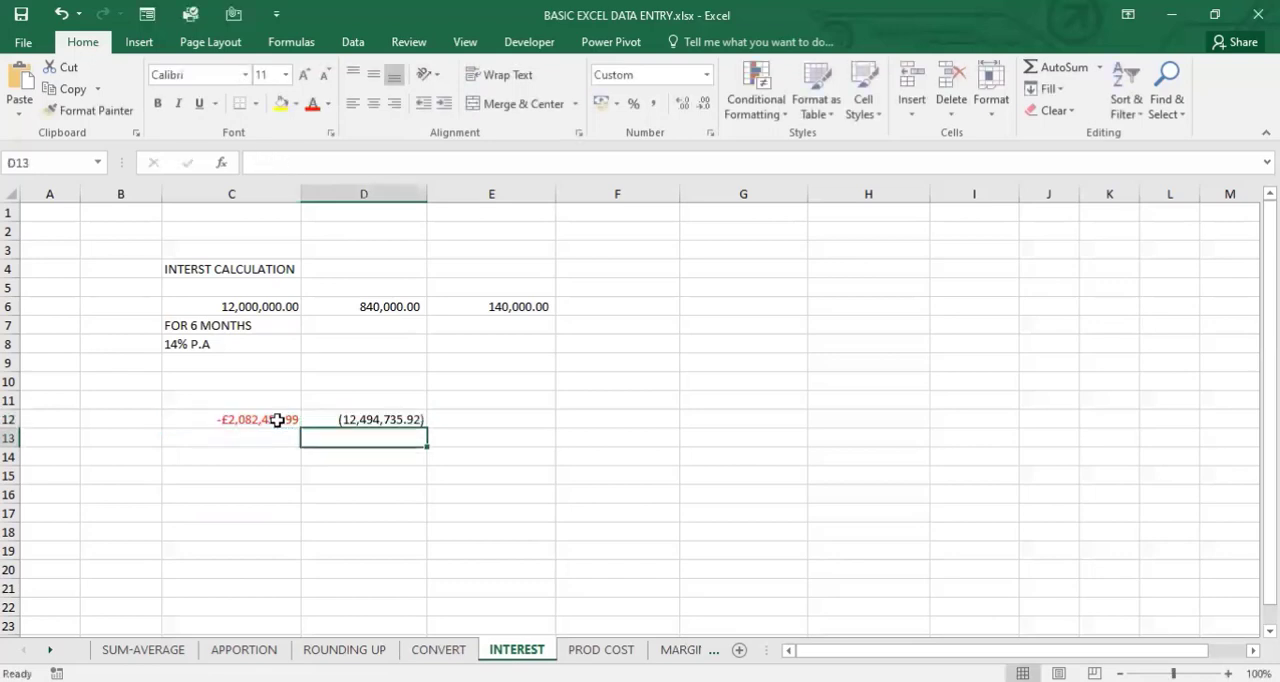
- Compare the simple-interest calculations in D6 and E6 with the PMT payment in C12 and its six-month total in D12
left_click(385, 415)
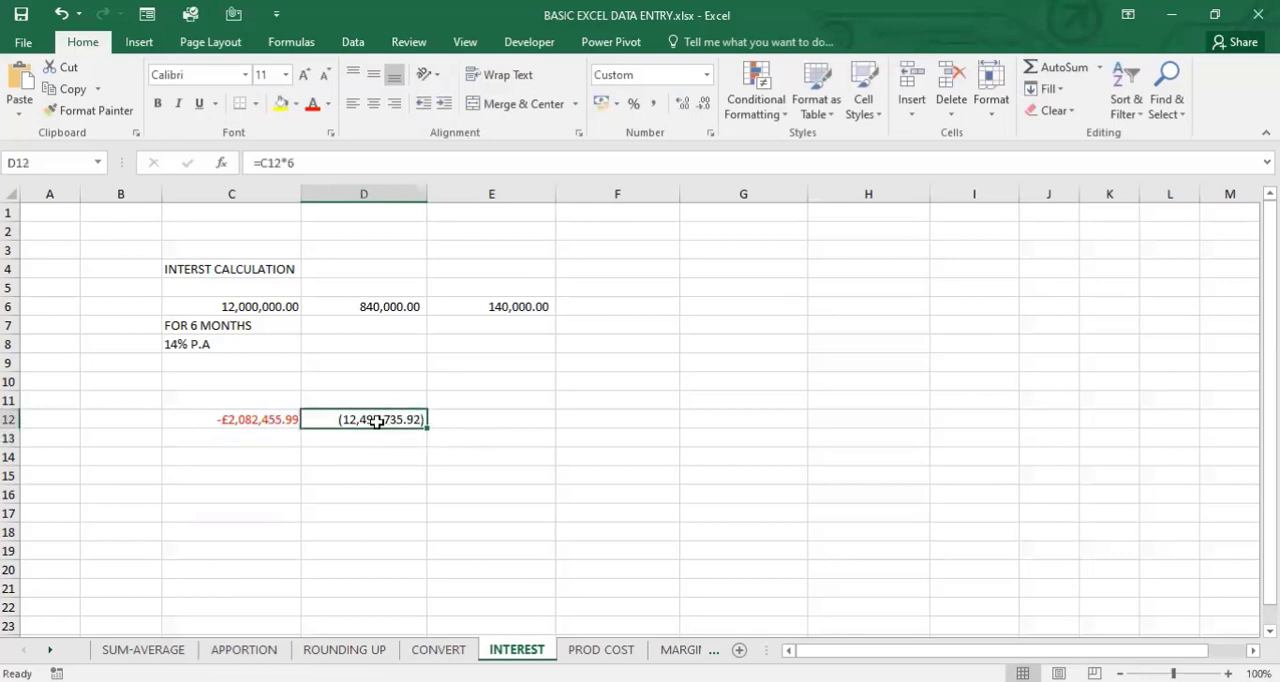
left_click(260, 423)
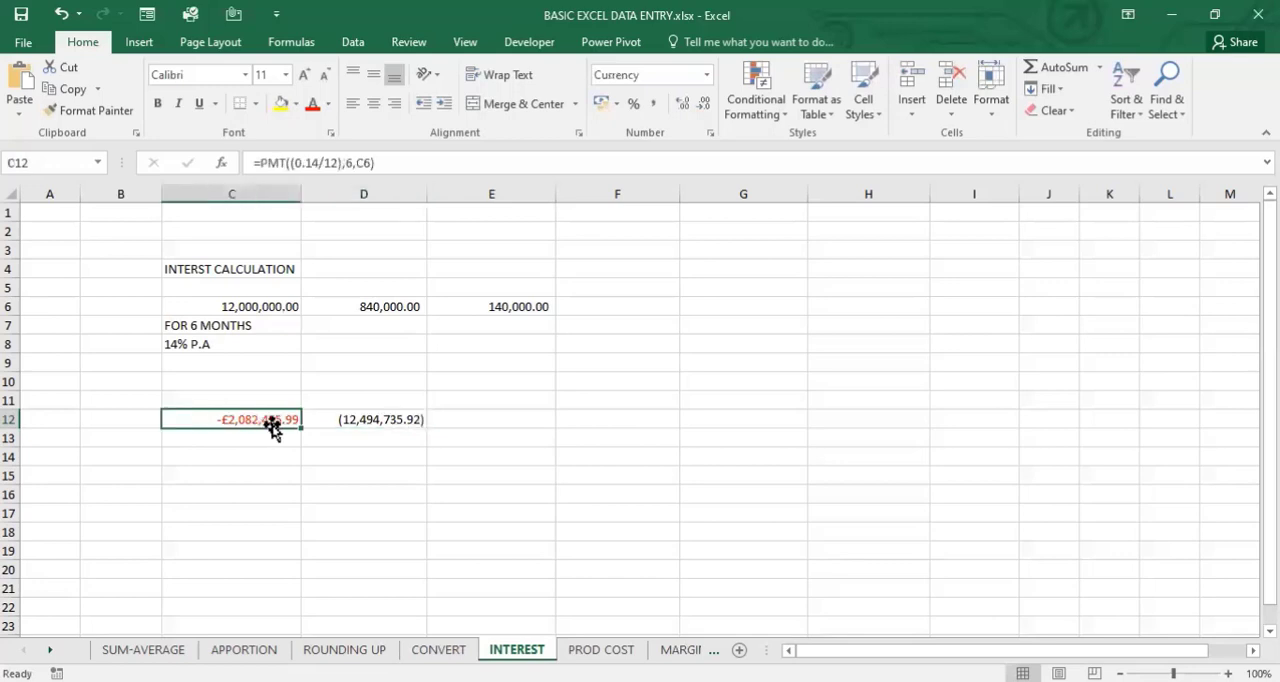
left_click(359, 423)
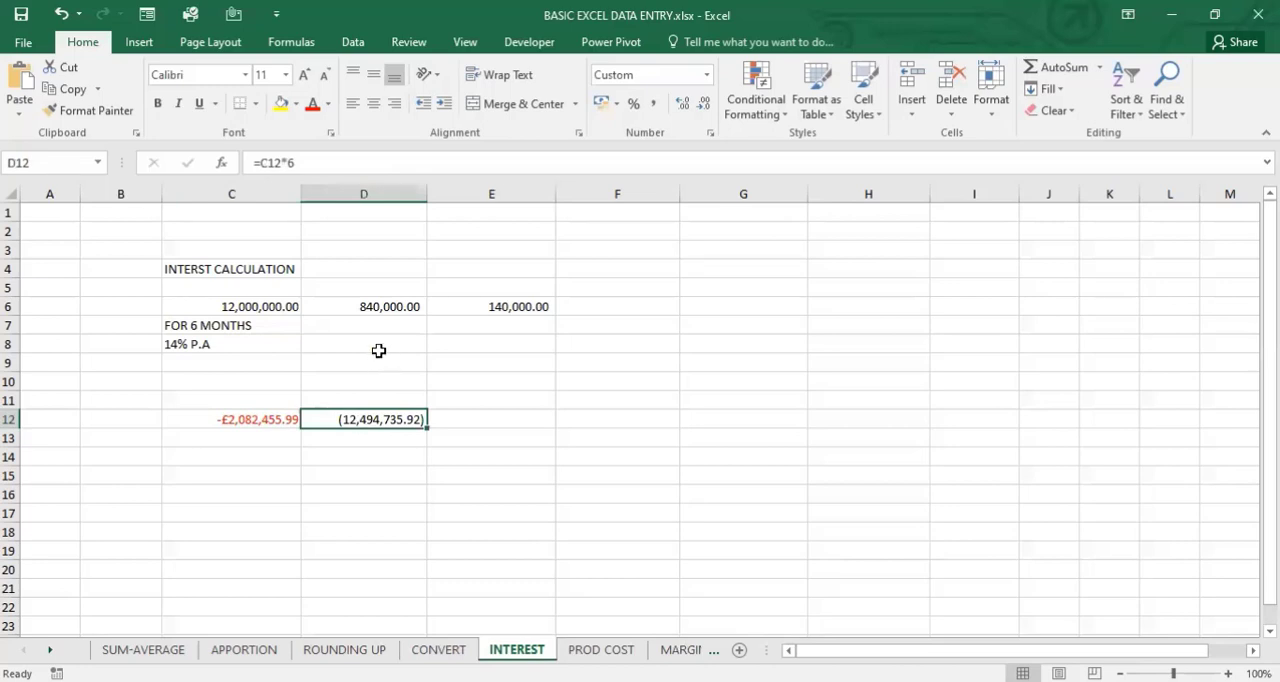
left_click(366, 304)
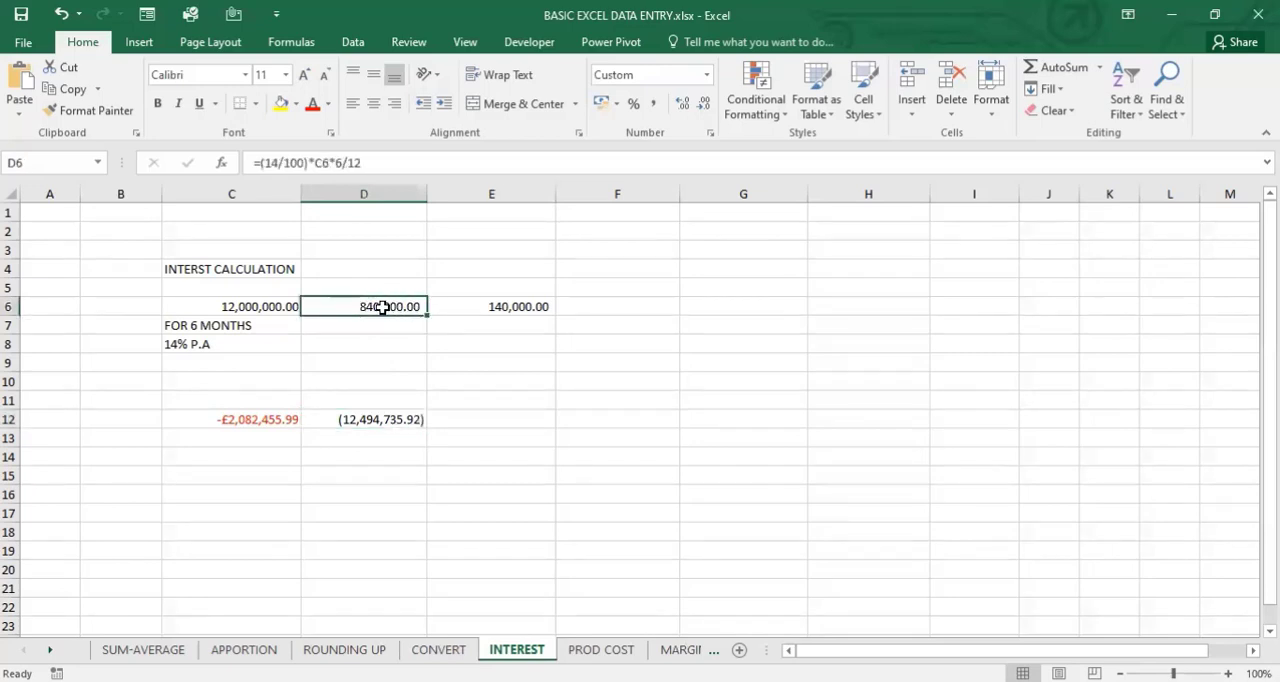
left_click(496, 308)
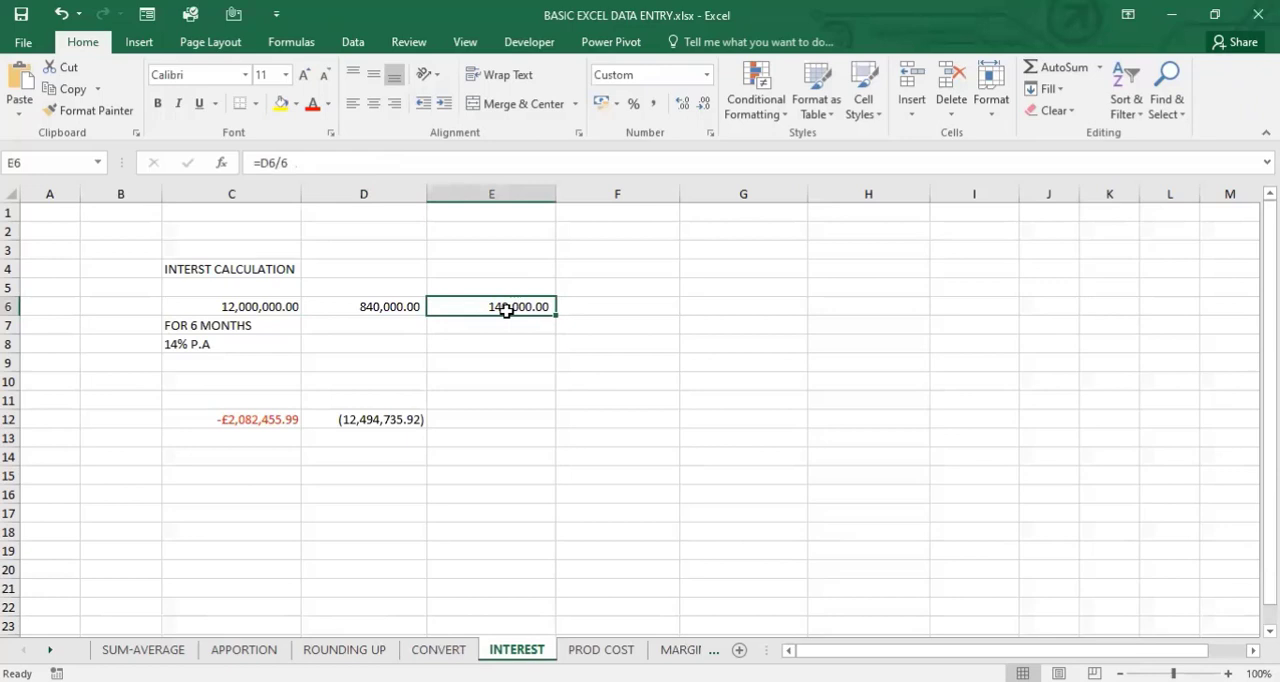
left_click(279, 323)
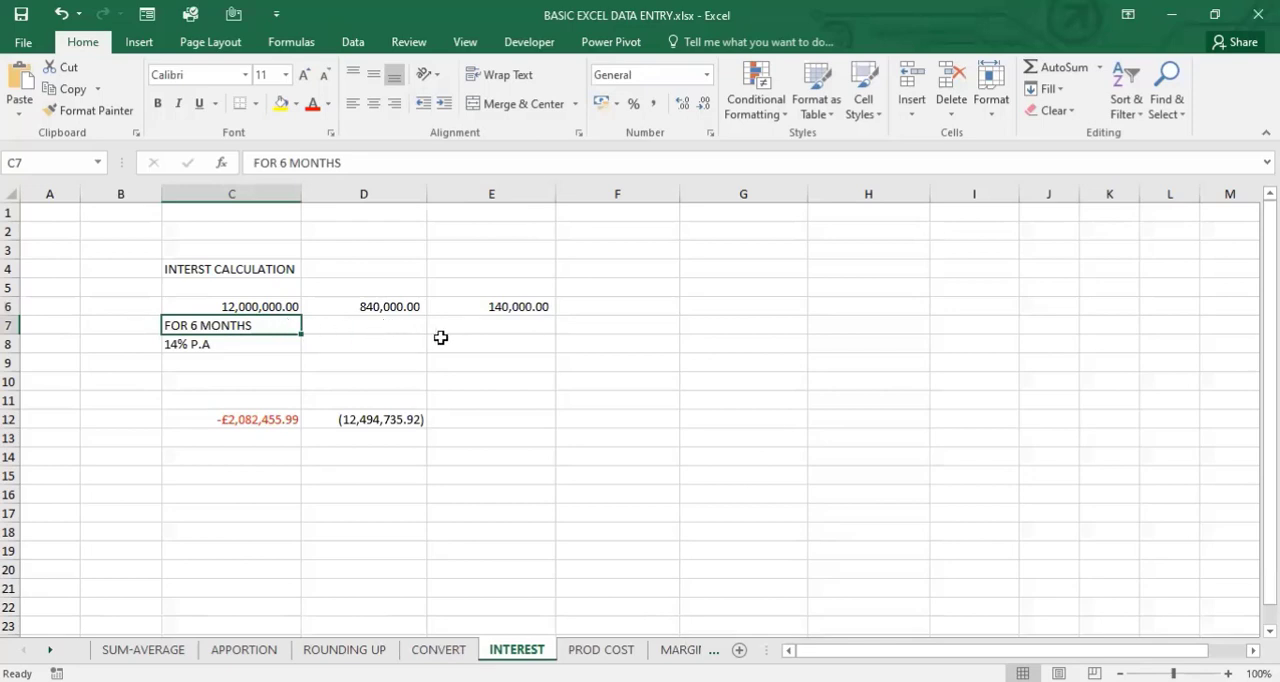
left_click(376, 319)
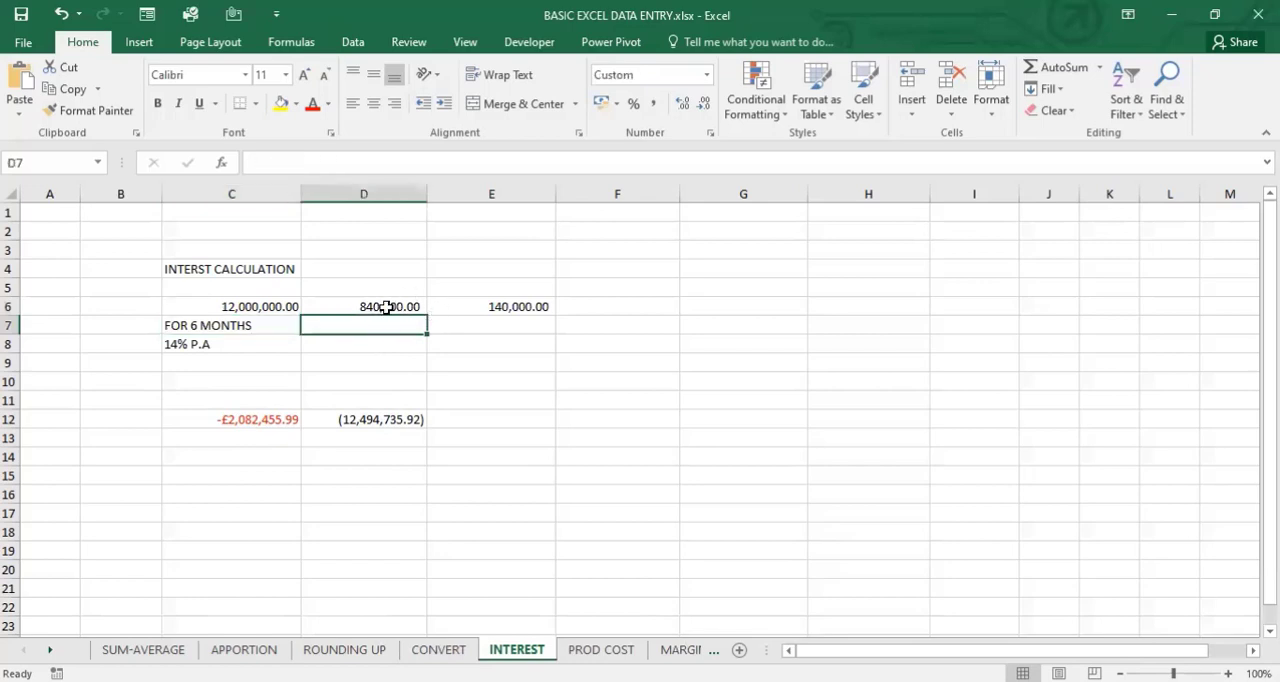
left_click(387, 301)
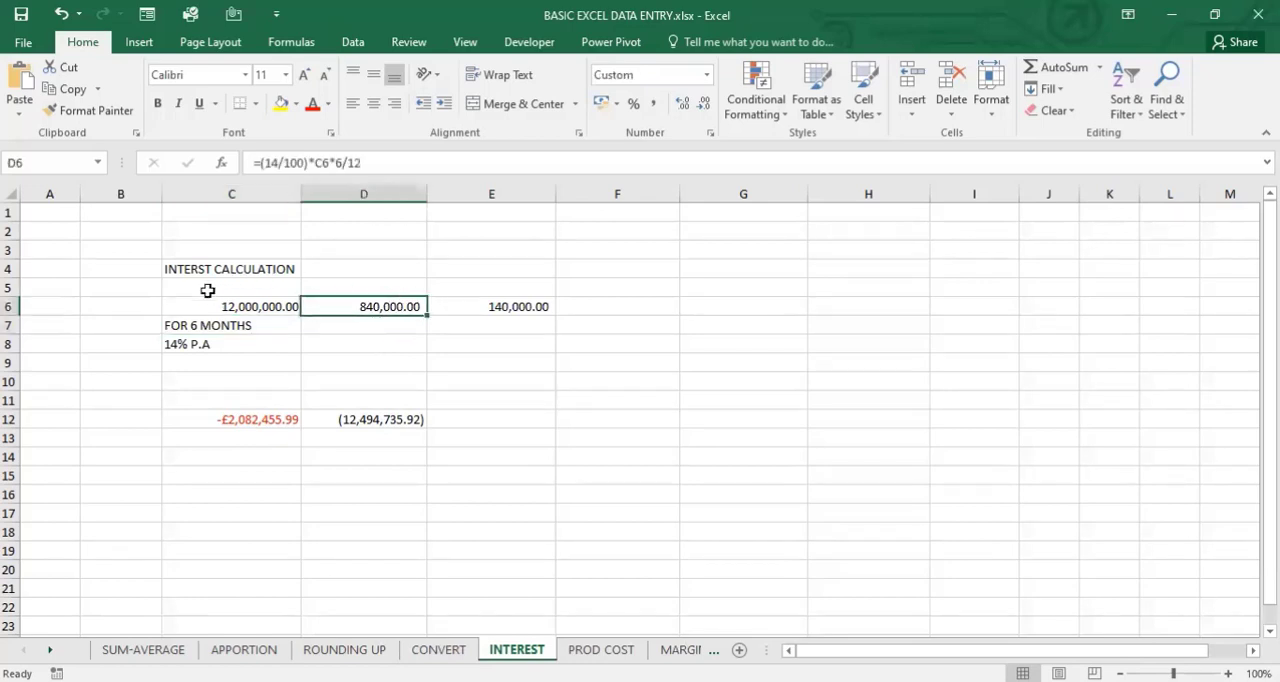
left_click_drag(180, 288, 524, 341)
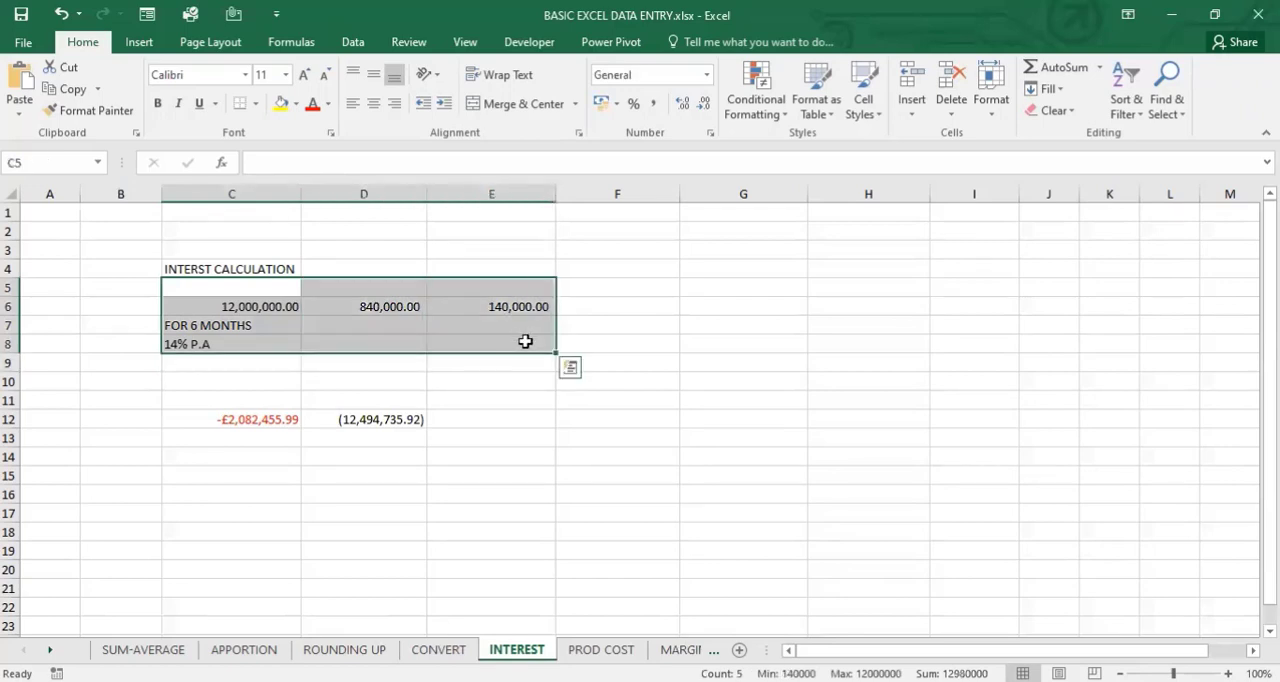
left_click_drag(207, 309, 495, 341)
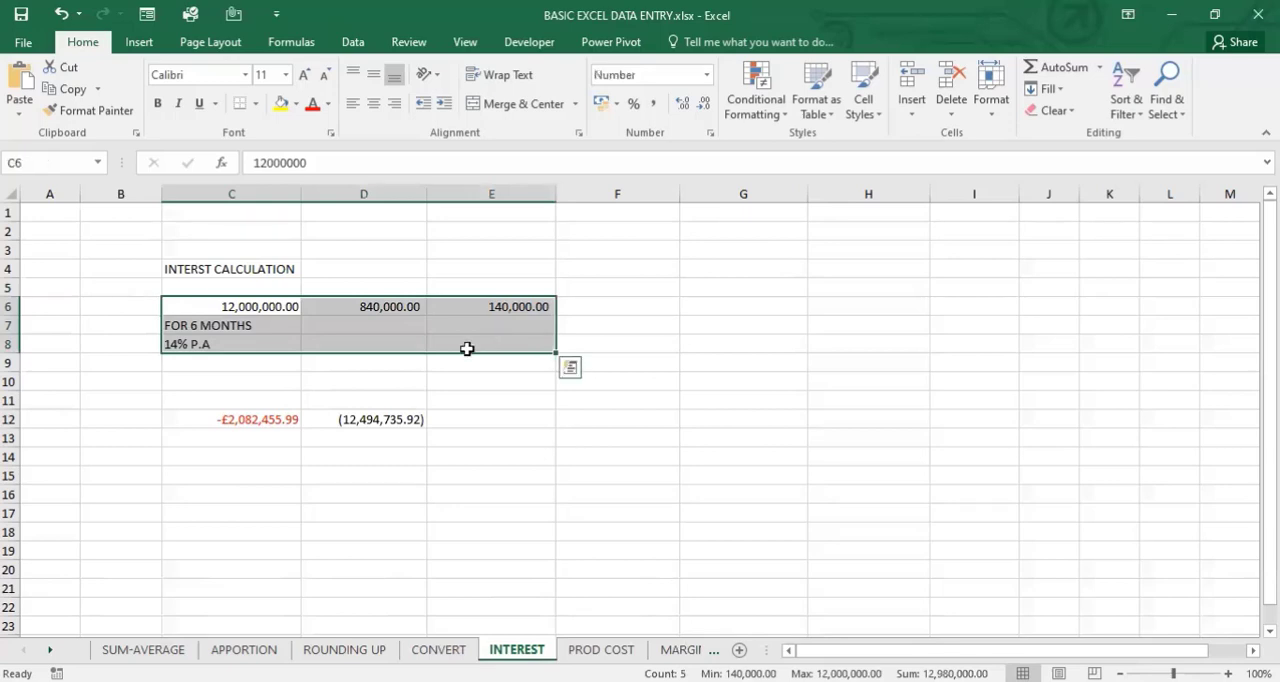
left_click(240, 425)
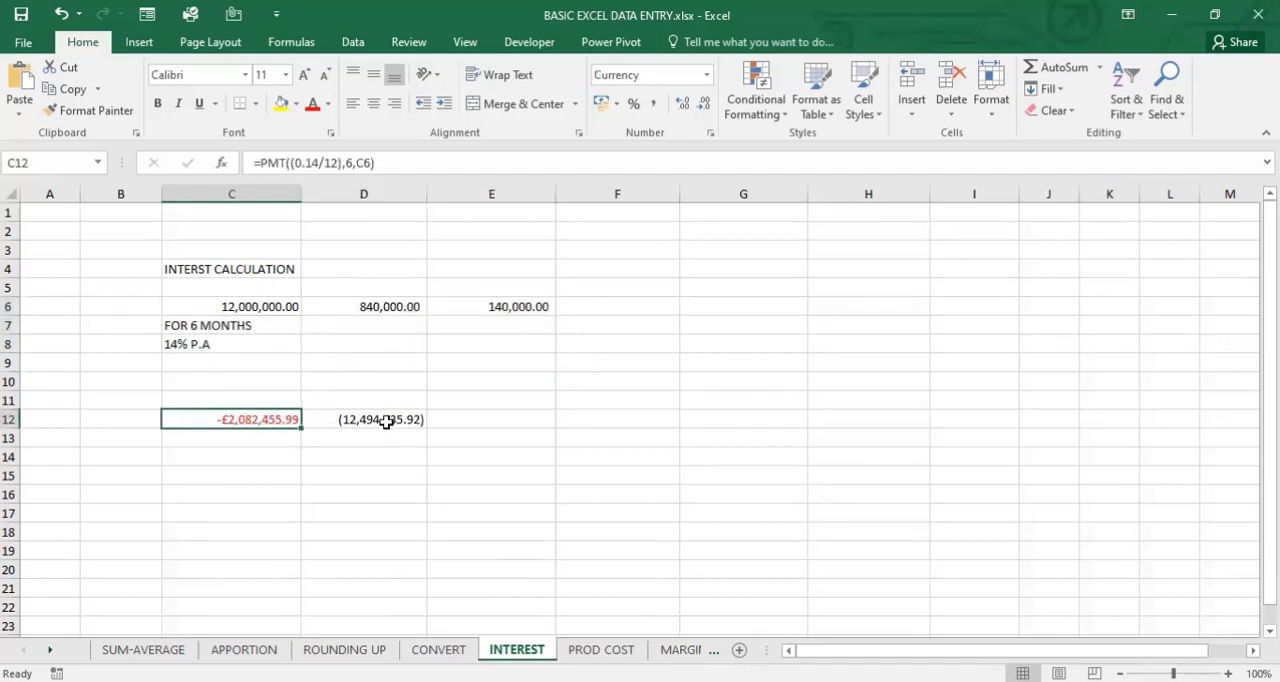
left_click(386, 420)
left_click(495, 433)
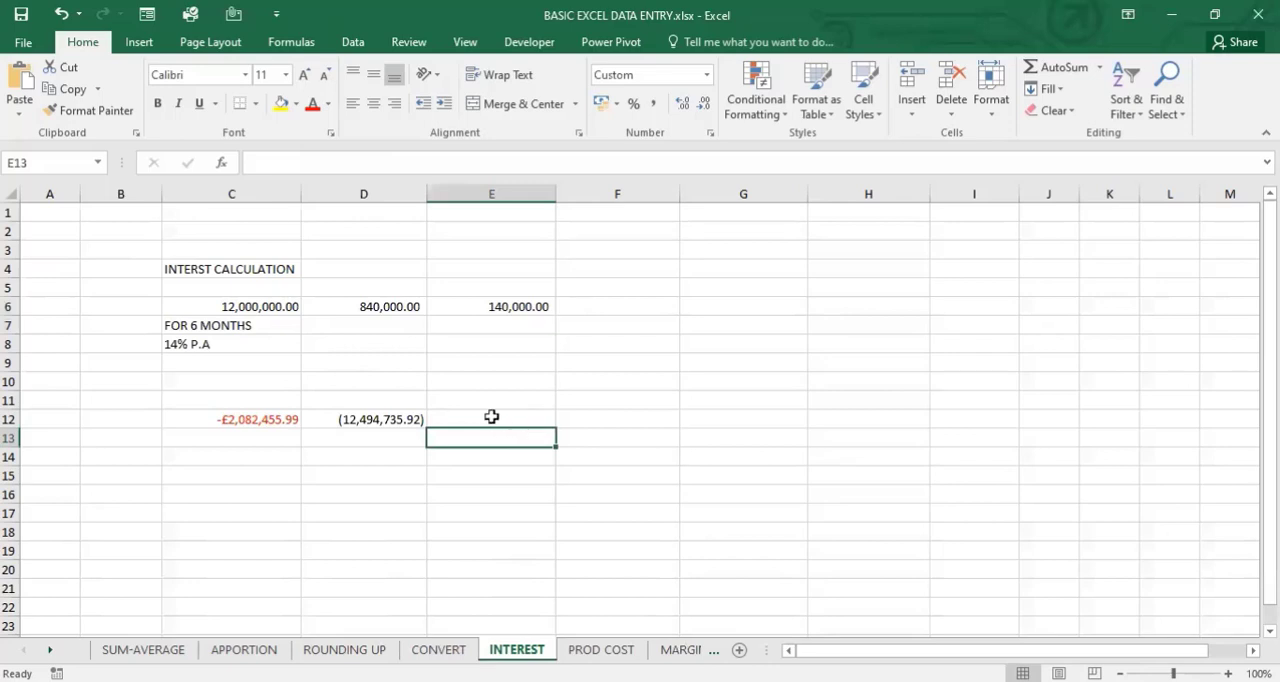
left_click(414, 413)
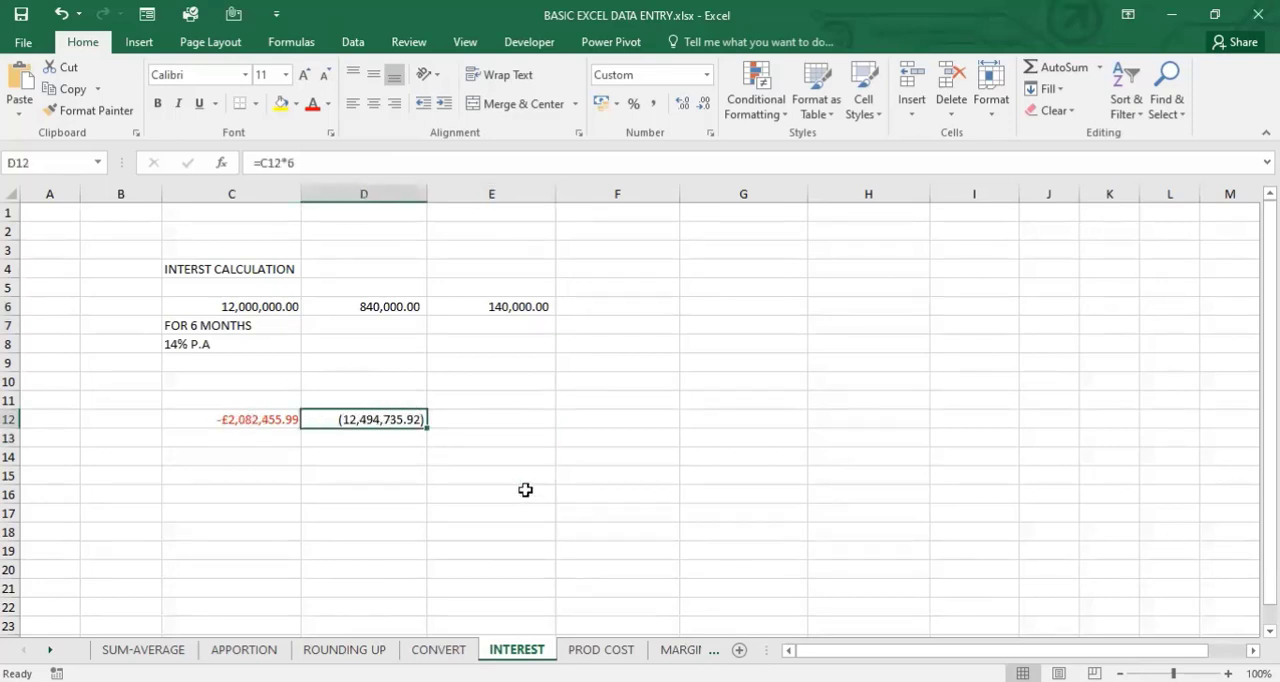
left_click(443, 563)
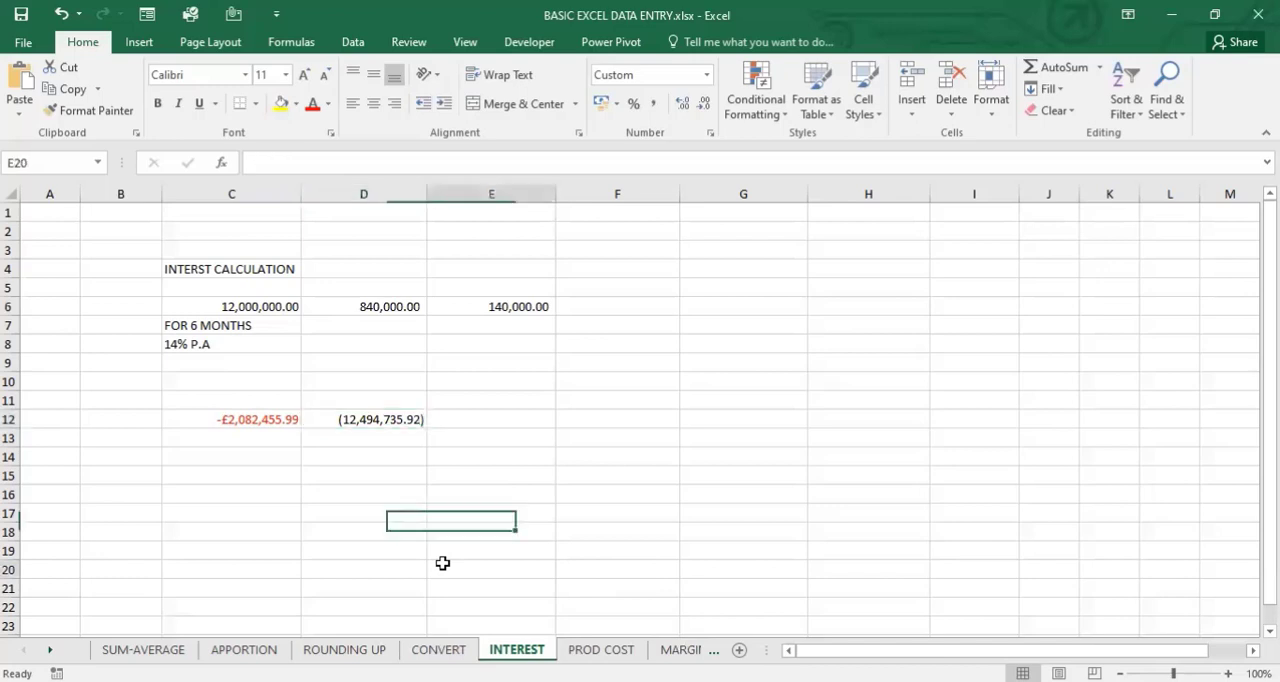
- On the PROD COST sheet, check the formula for the bread amount in D2 and widen column E slightly
key("ctrl+Page_Down")
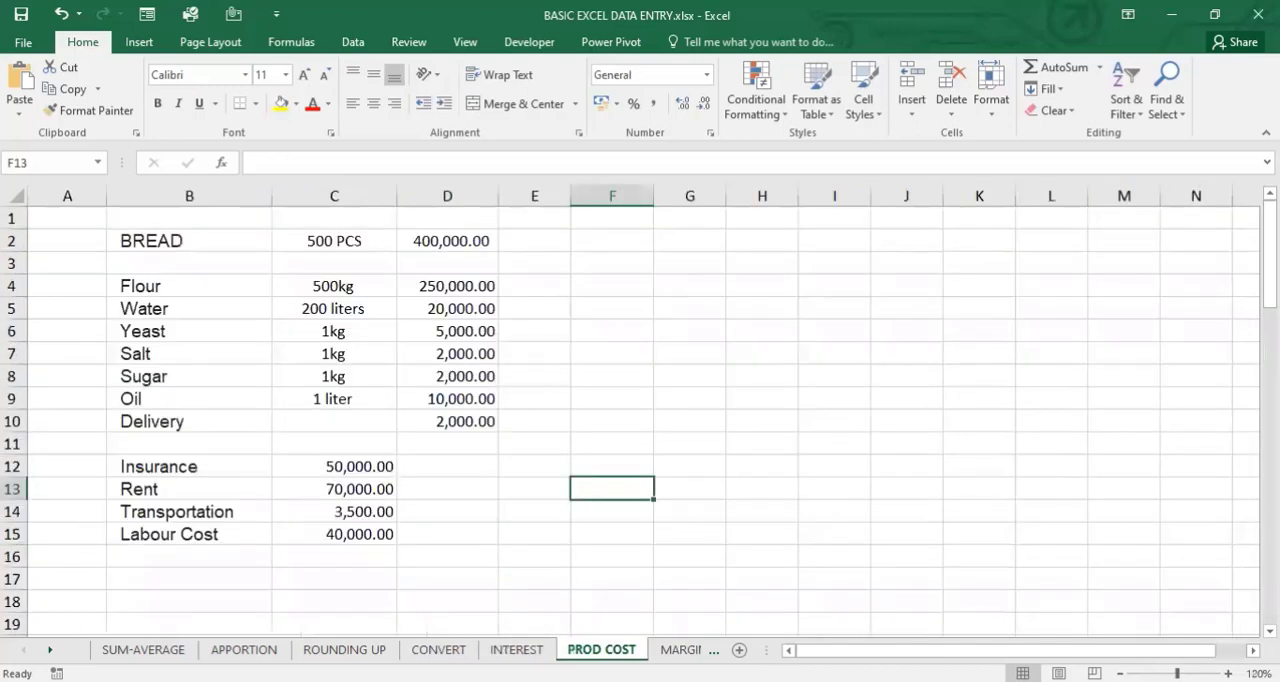
left_click(443, 241)
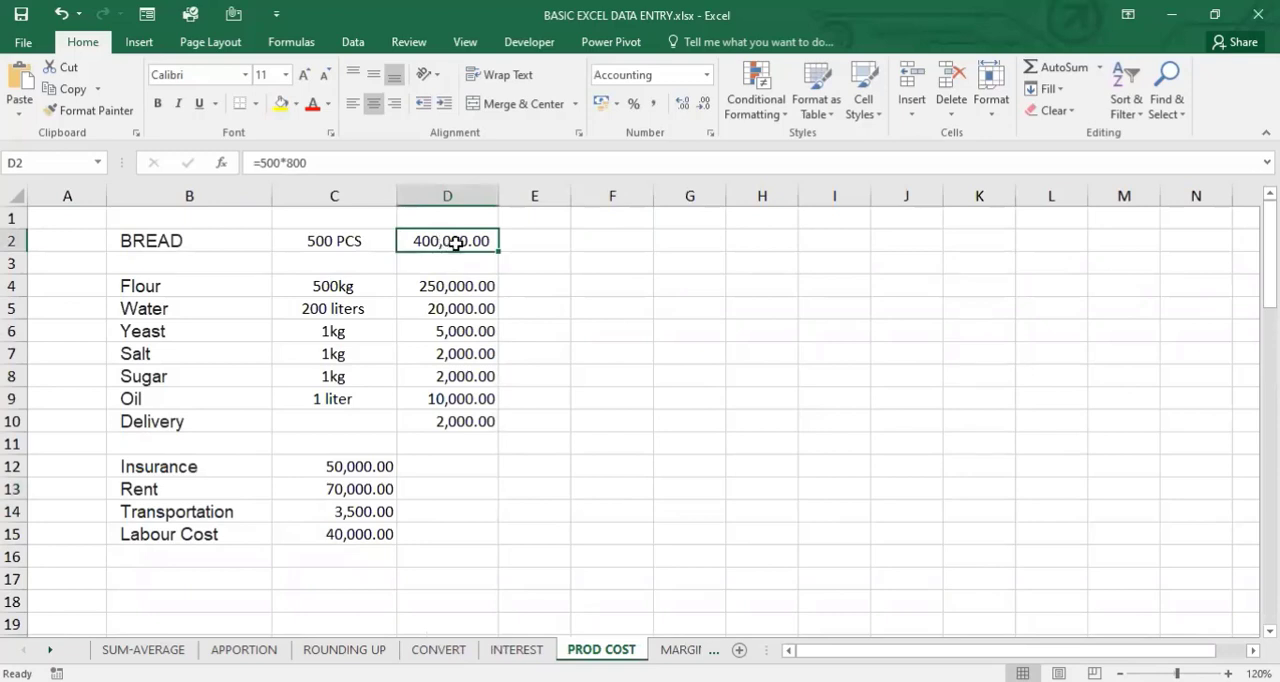
left_click(558, 242)
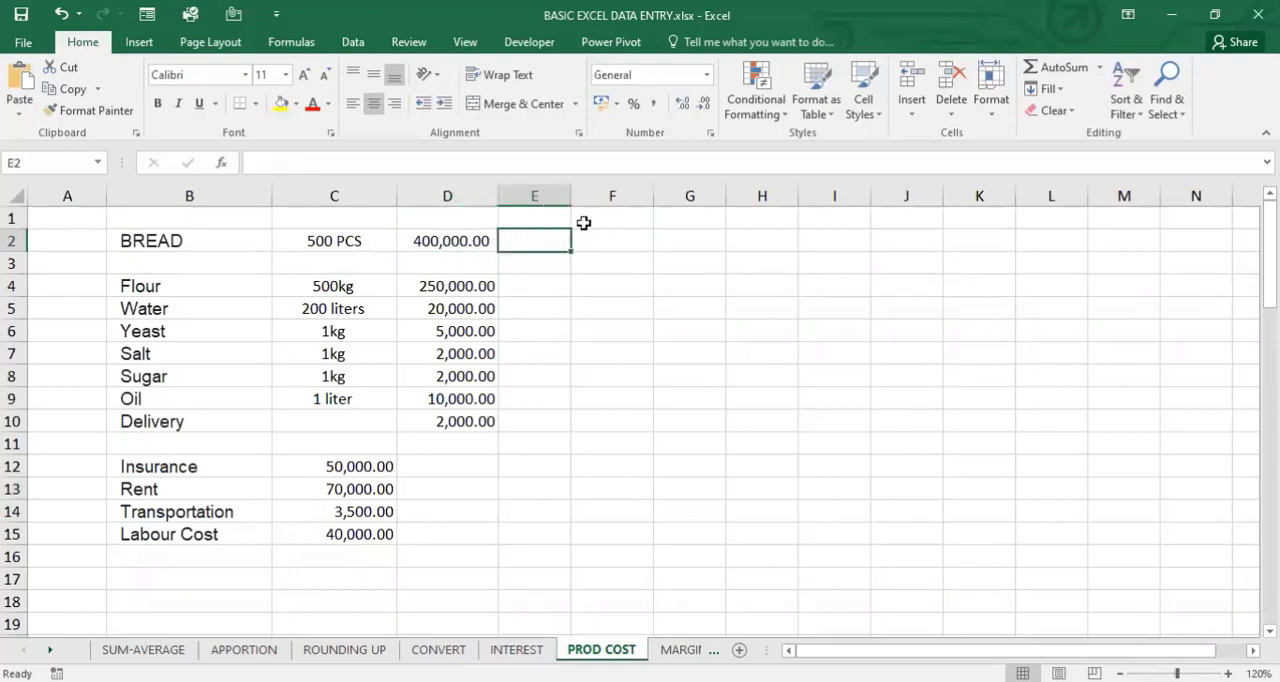
left_click_drag(571, 196, 597, 196)
left_click(540, 285)
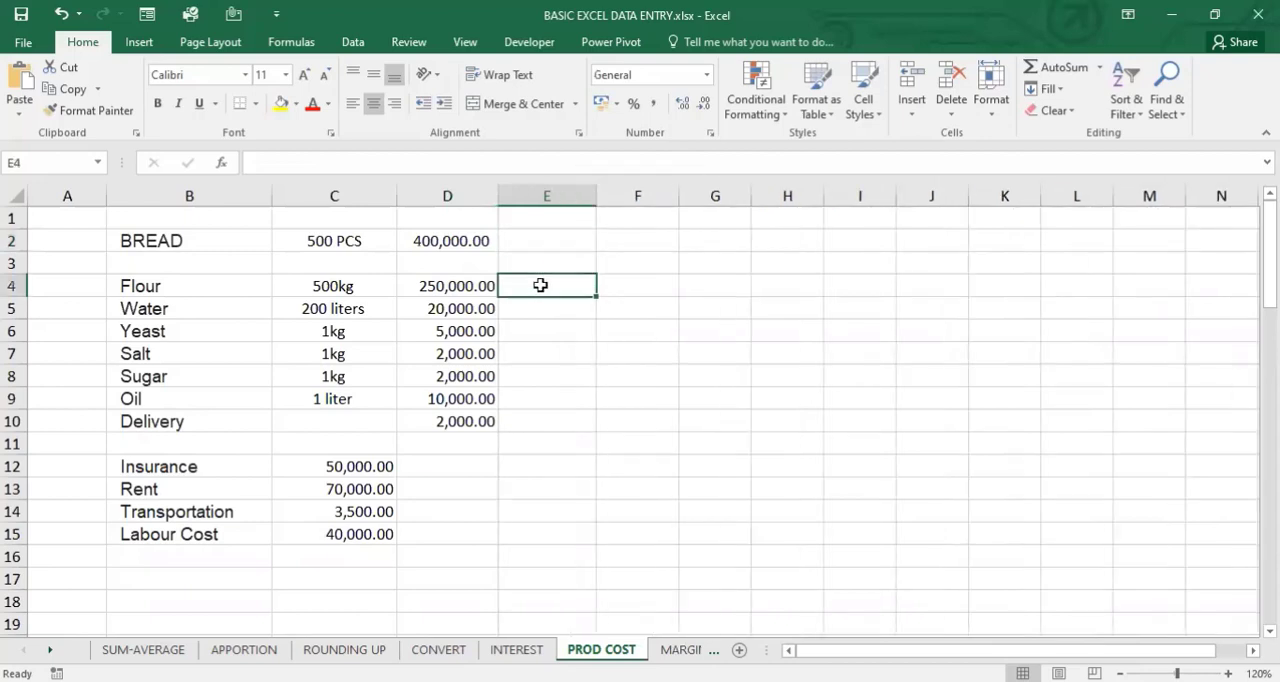
- Review the bread ingredients from flour to delivery, the overhead items in B12:B15, and the ingredient costs in D4:D10
left_click(189, 291)
left_click_drag(271, 300, 221, 422)
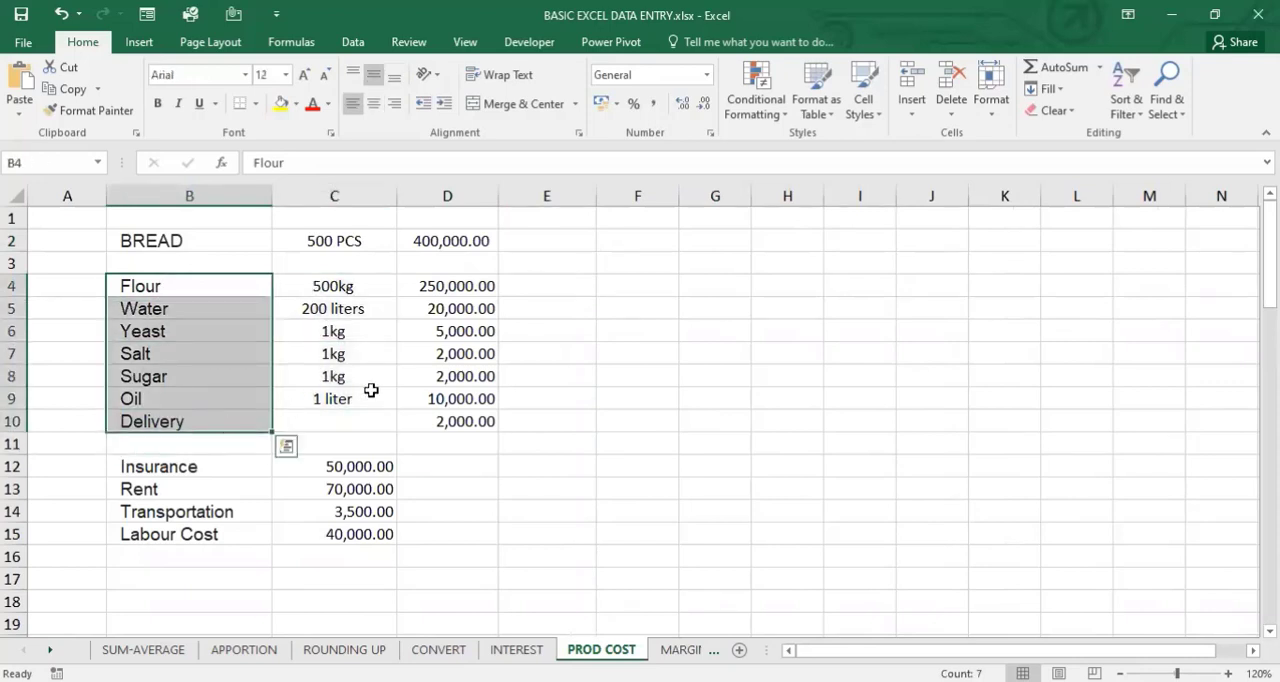
left_click(445, 291)
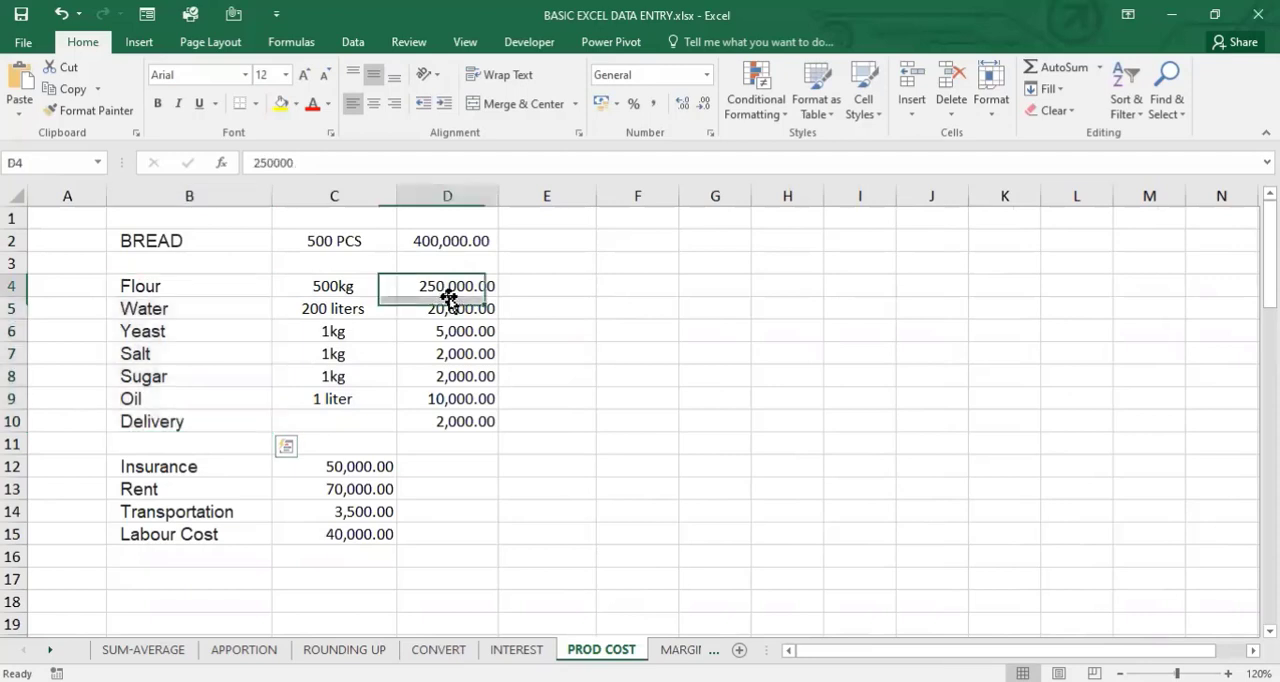
left_click_drag(180, 517, 190, 534)
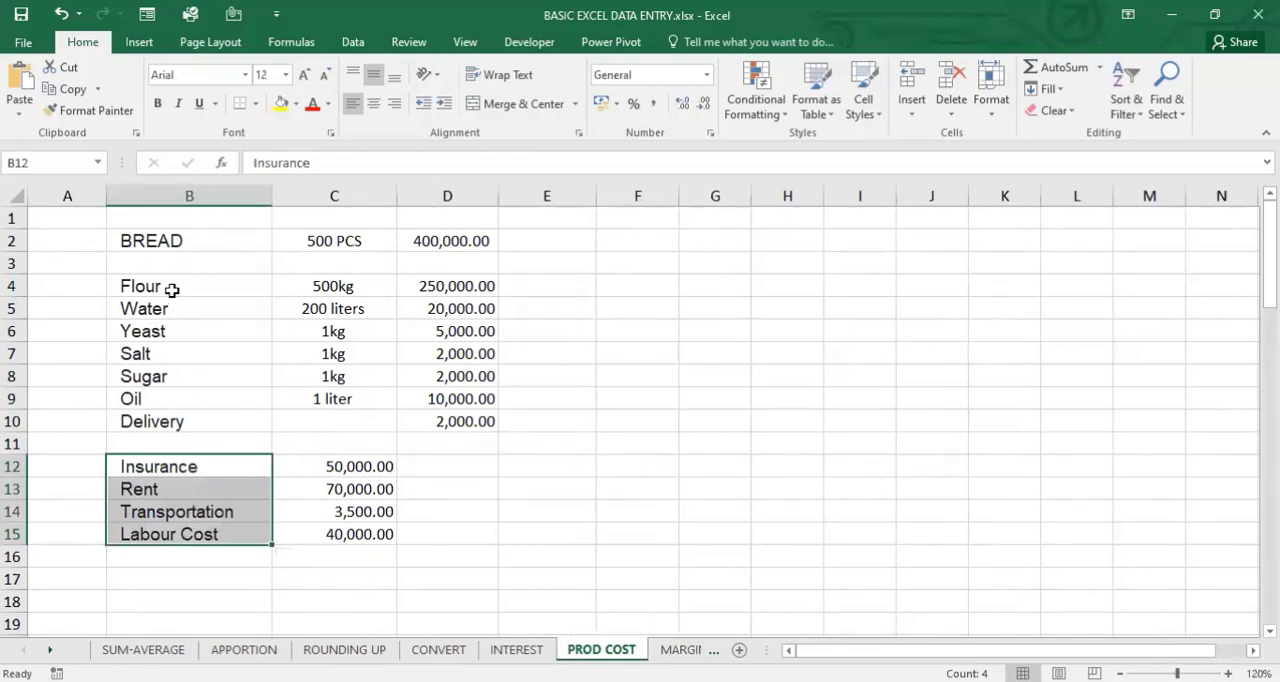
left_click_drag(172, 290, 192, 424)
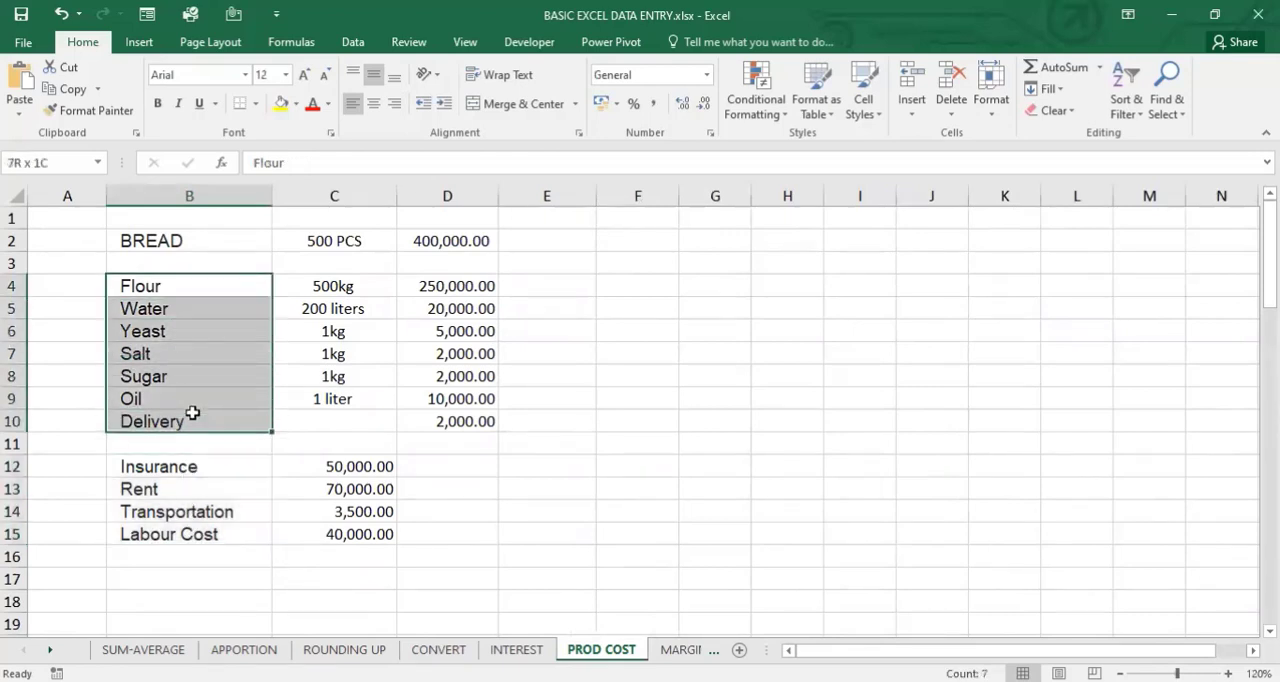
left_click(466, 240)
left_click_drag(463, 290, 470, 421)
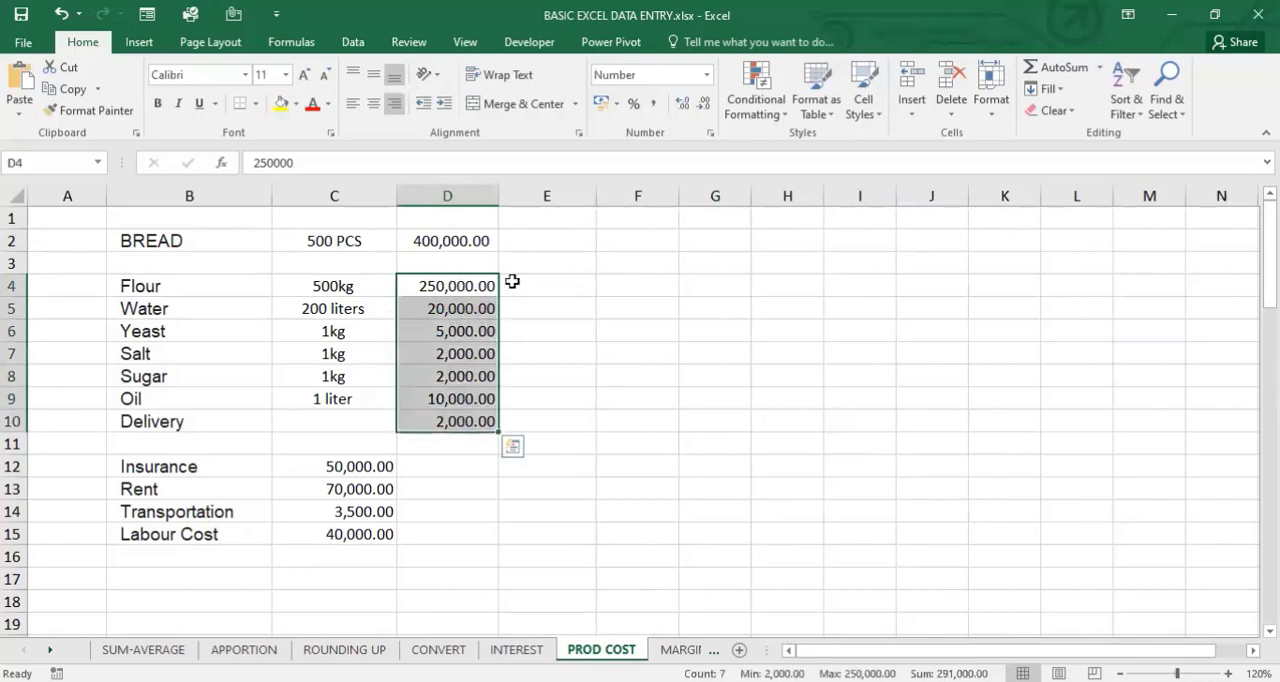
- Enter 400kg in cell E4 as the flour quantity and check the entry
left_click(556, 287)
type("4")
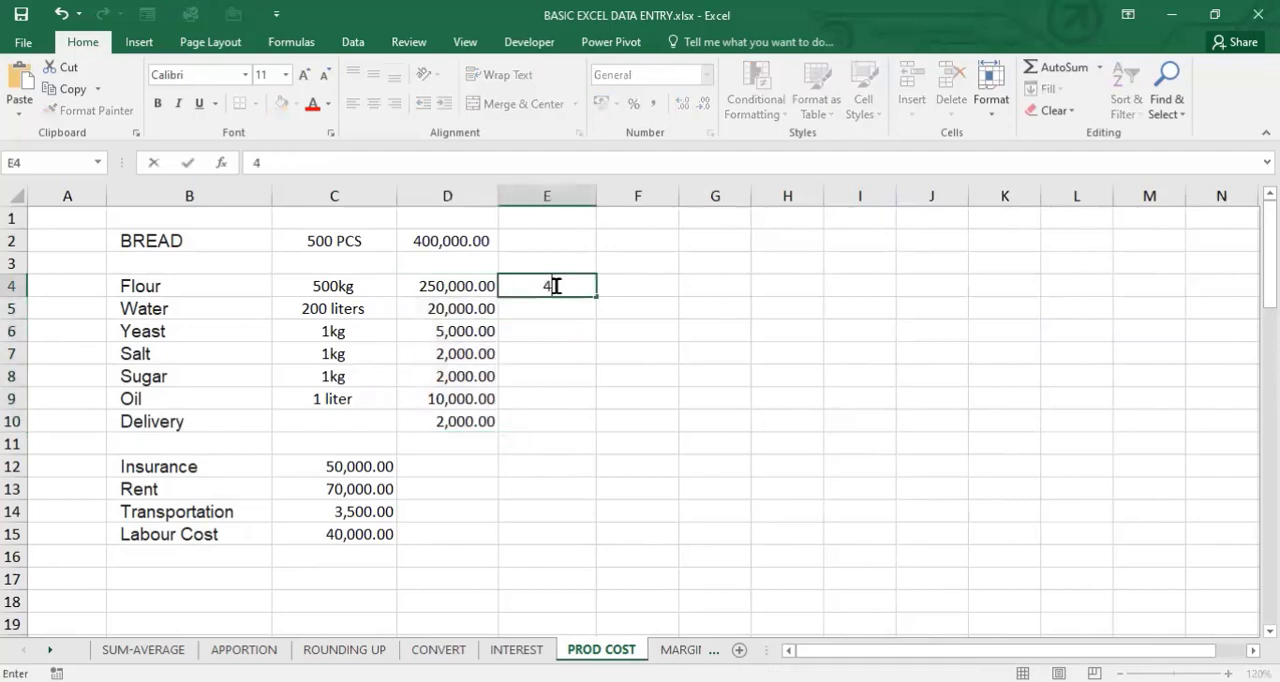
type("00kg")
key("Return")
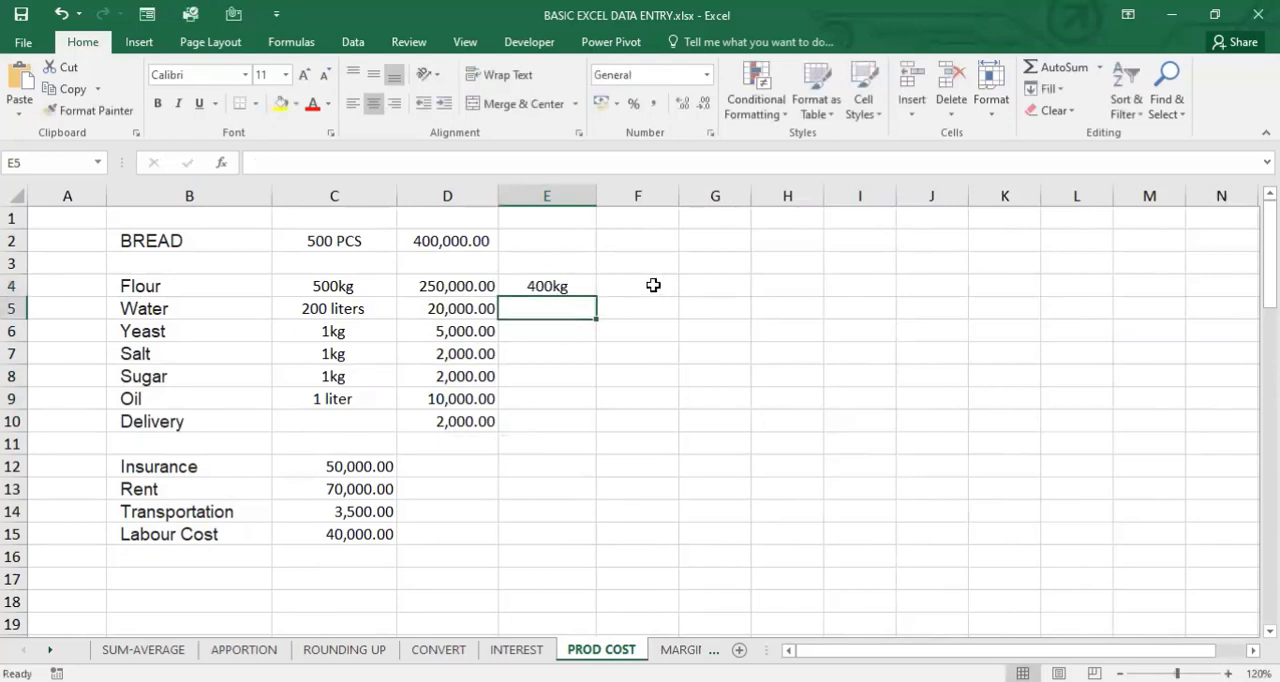
left_click(560, 286)
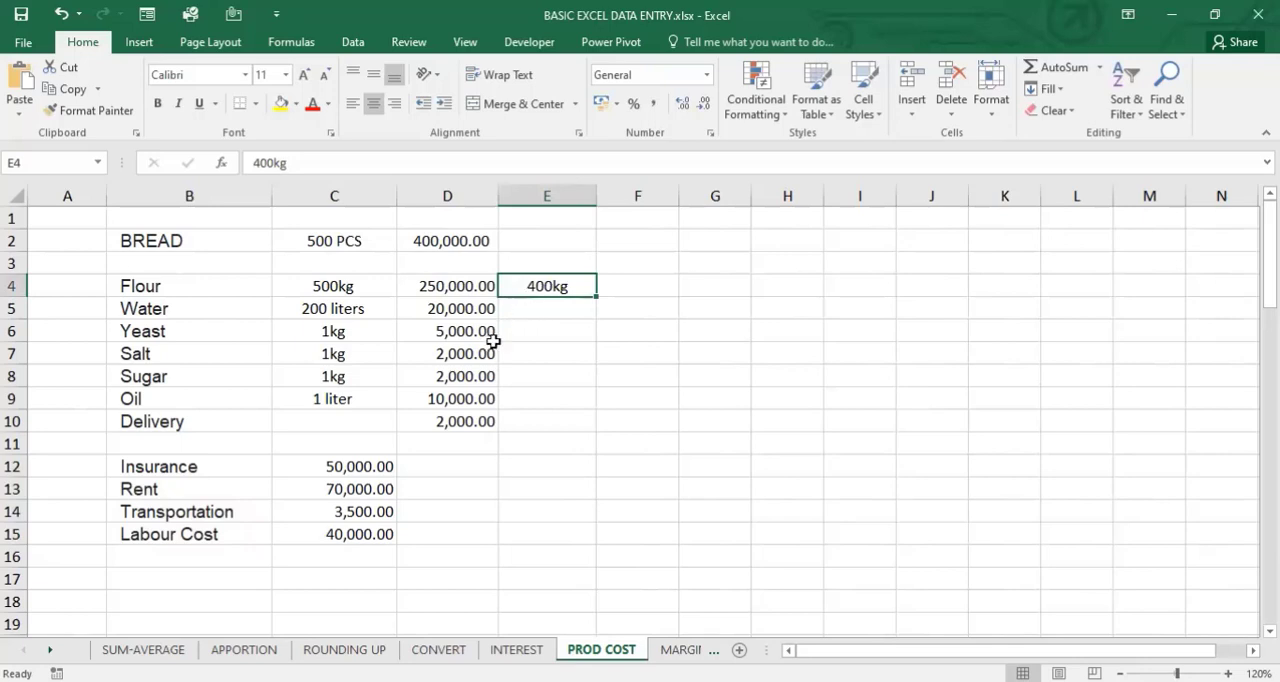
- Enter 0.8ltrs in cell E9 as the oil quantity and centre it in the cell
left_click(535, 400)
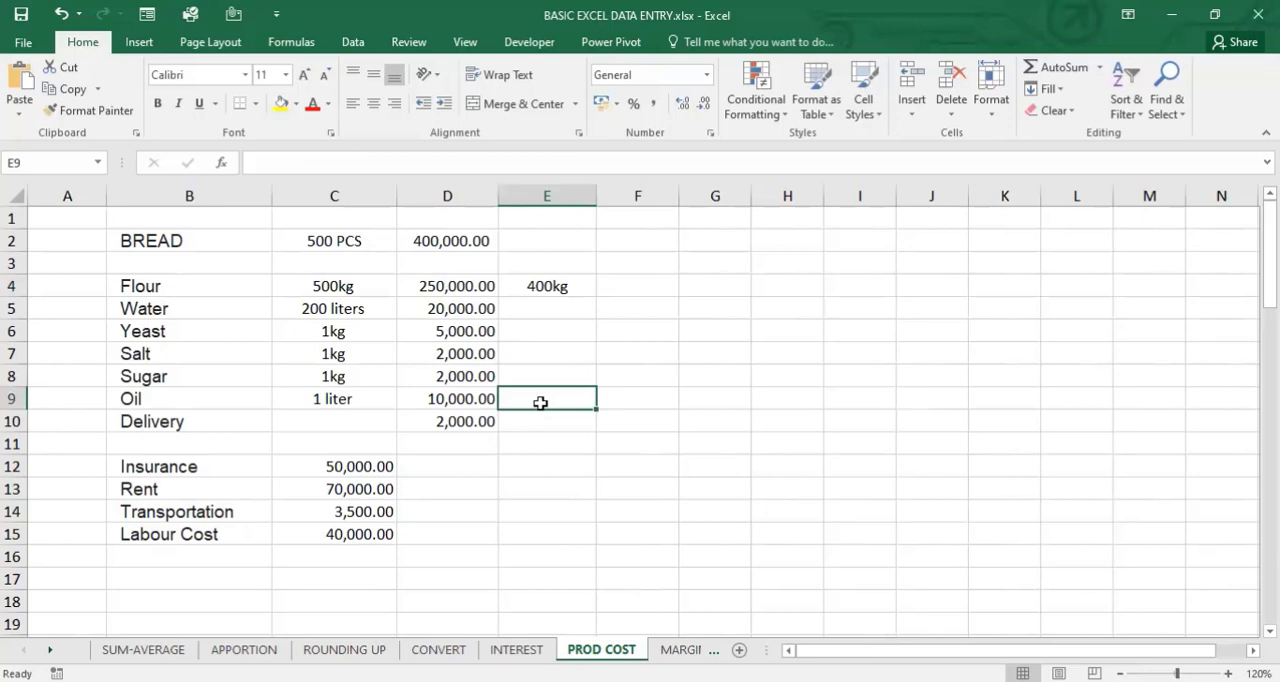
type("0")
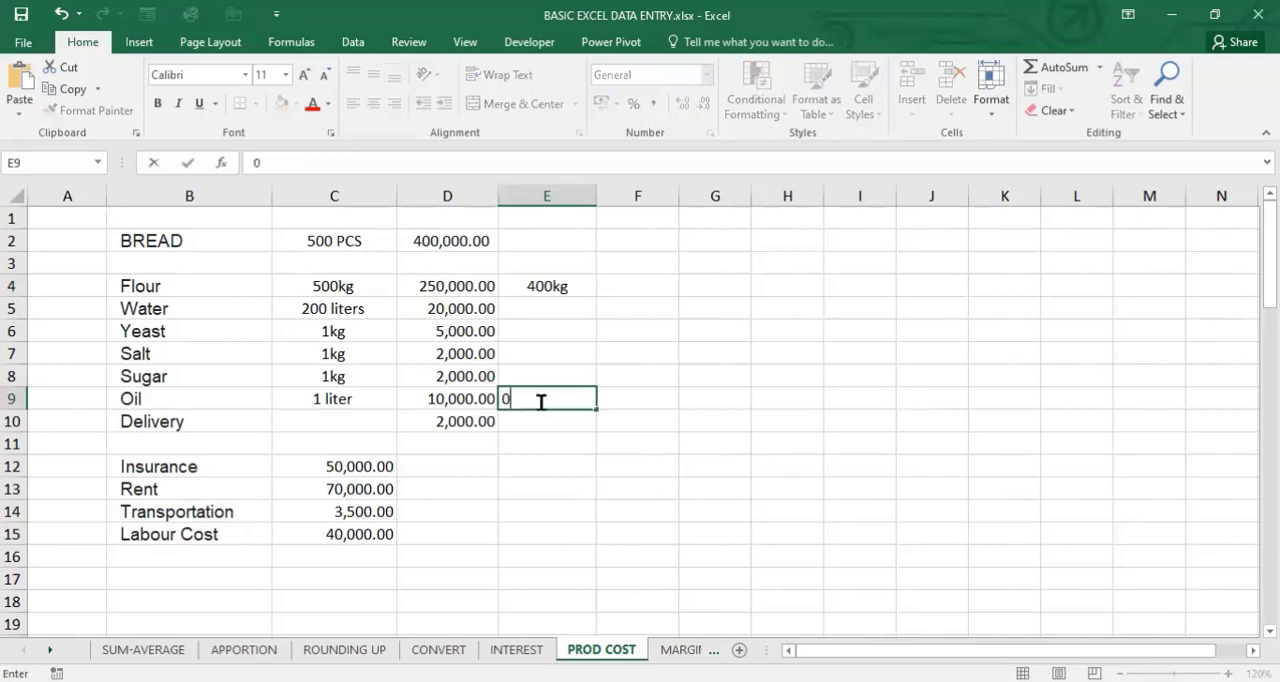
type(".8ltrs")
key("Return")
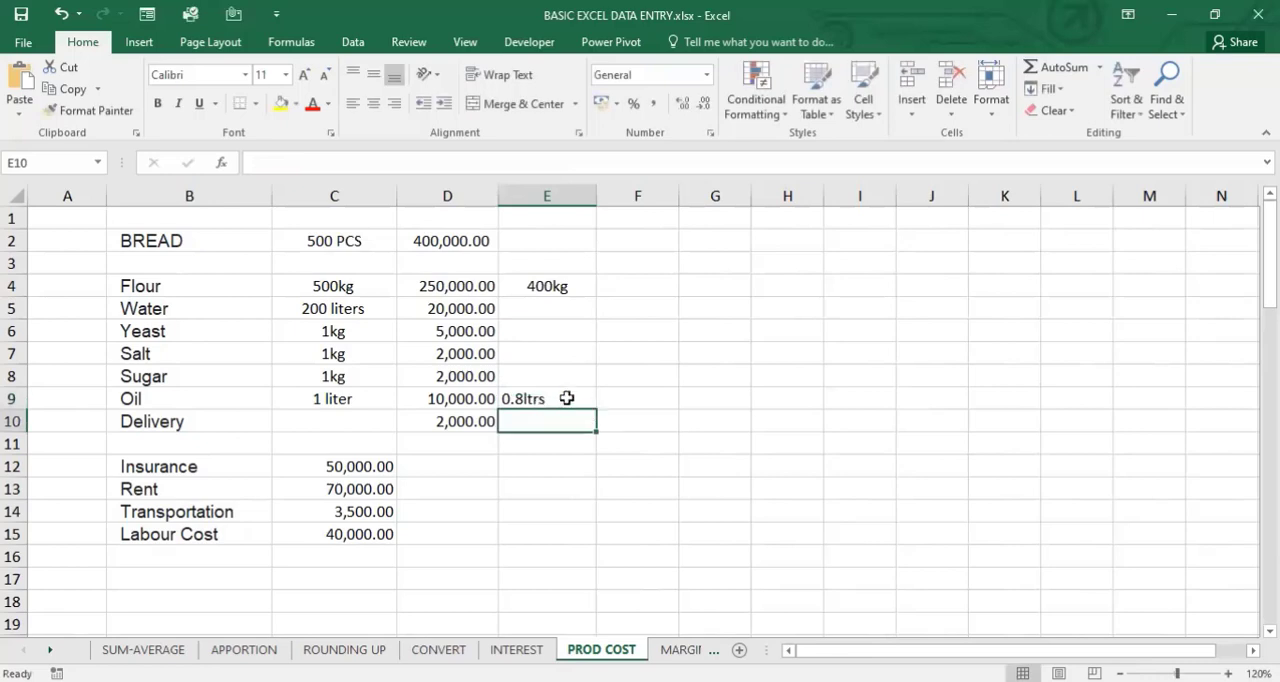
left_click(566, 398)
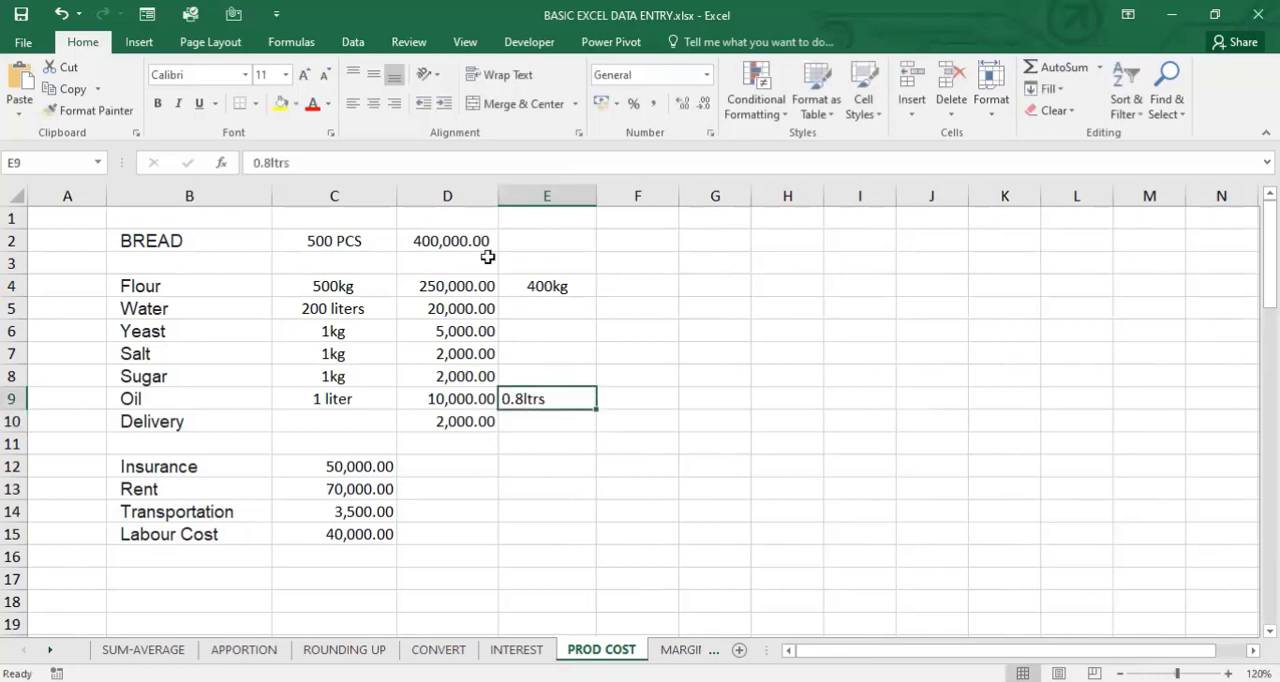
left_click(377, 117)
left_click(610, 295)
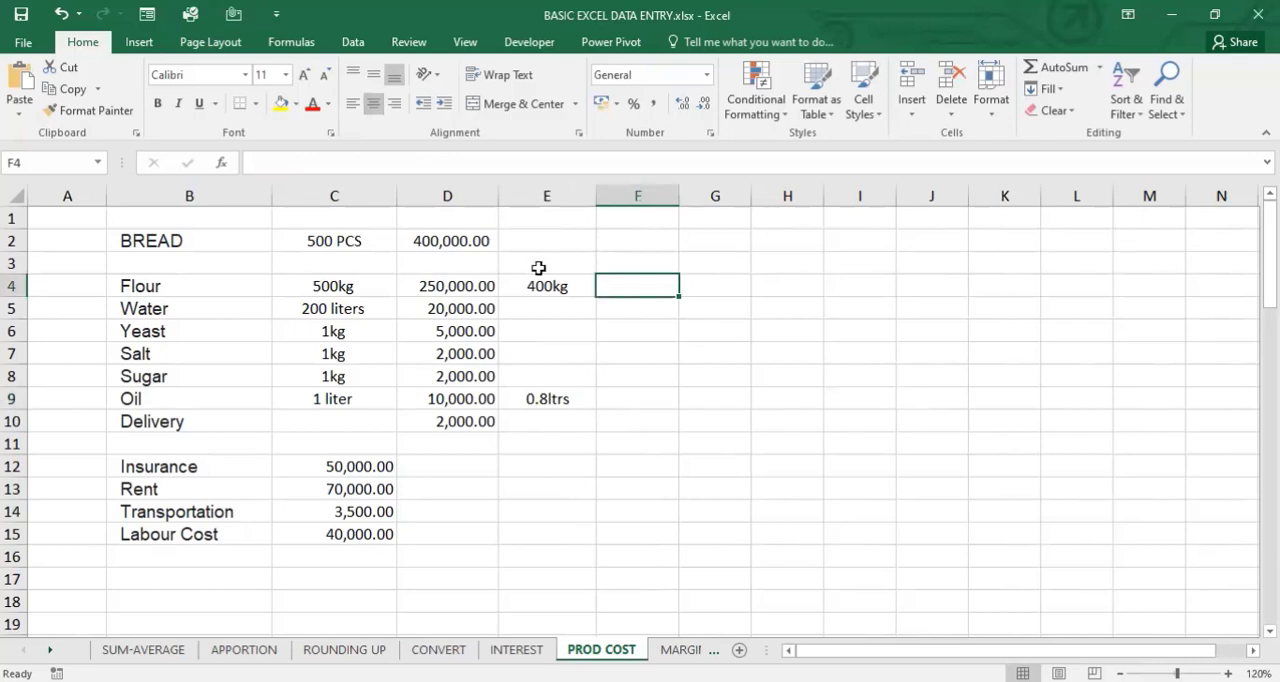
- Compare the quantities entered in column E with the ingredient costs in D4:D10, focusing on the flour row
left_click_drag(580, 265, 553, 426)
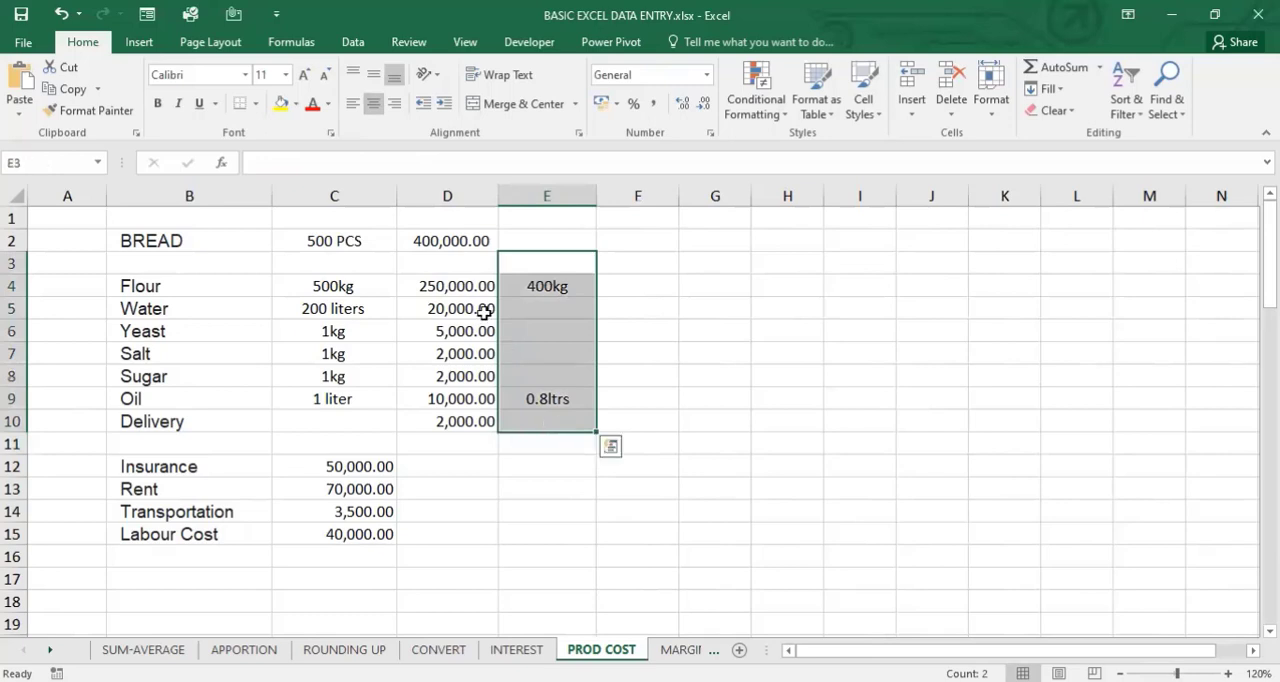
left_click(462, 288)
left_click_drag(462, 288, 477, 432)
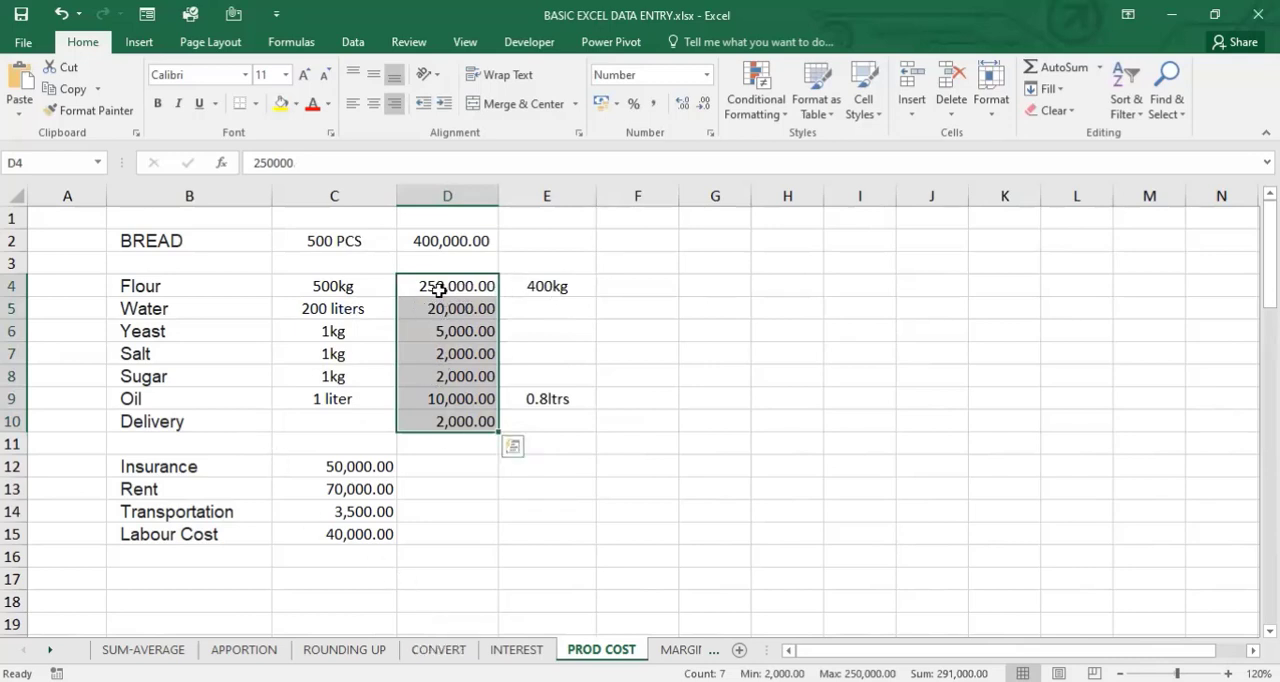
left_click(546, 287)
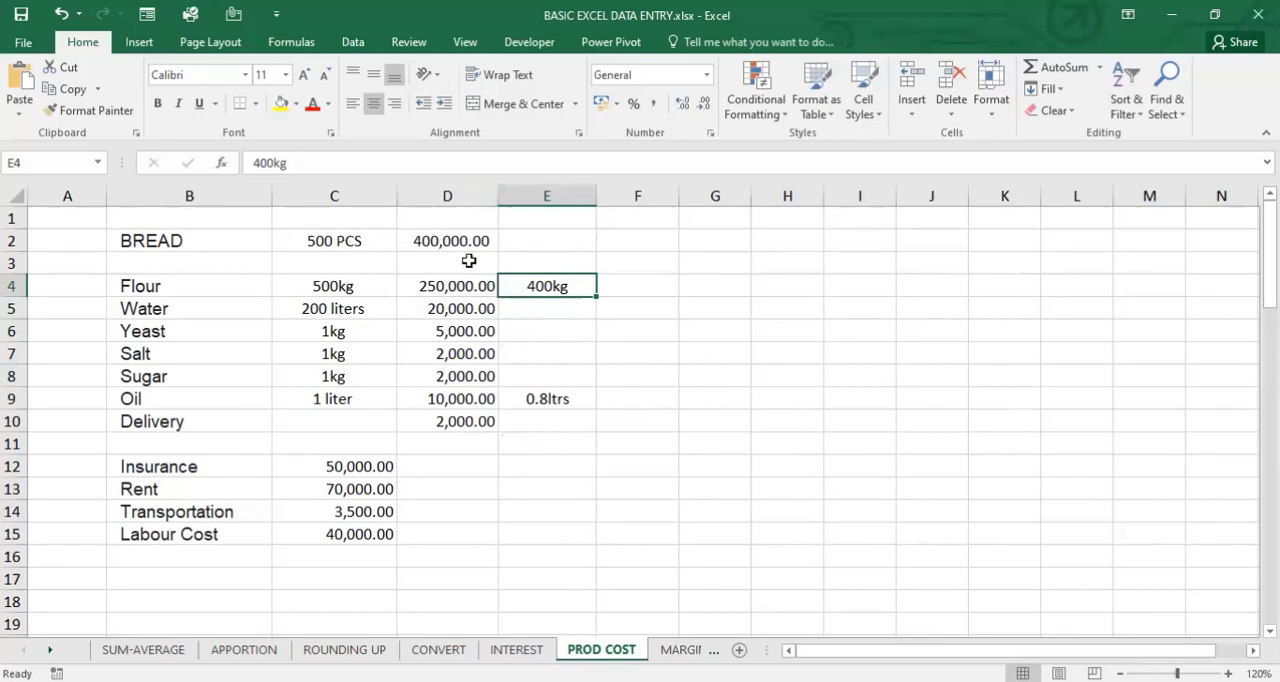
left_click(651, 289)
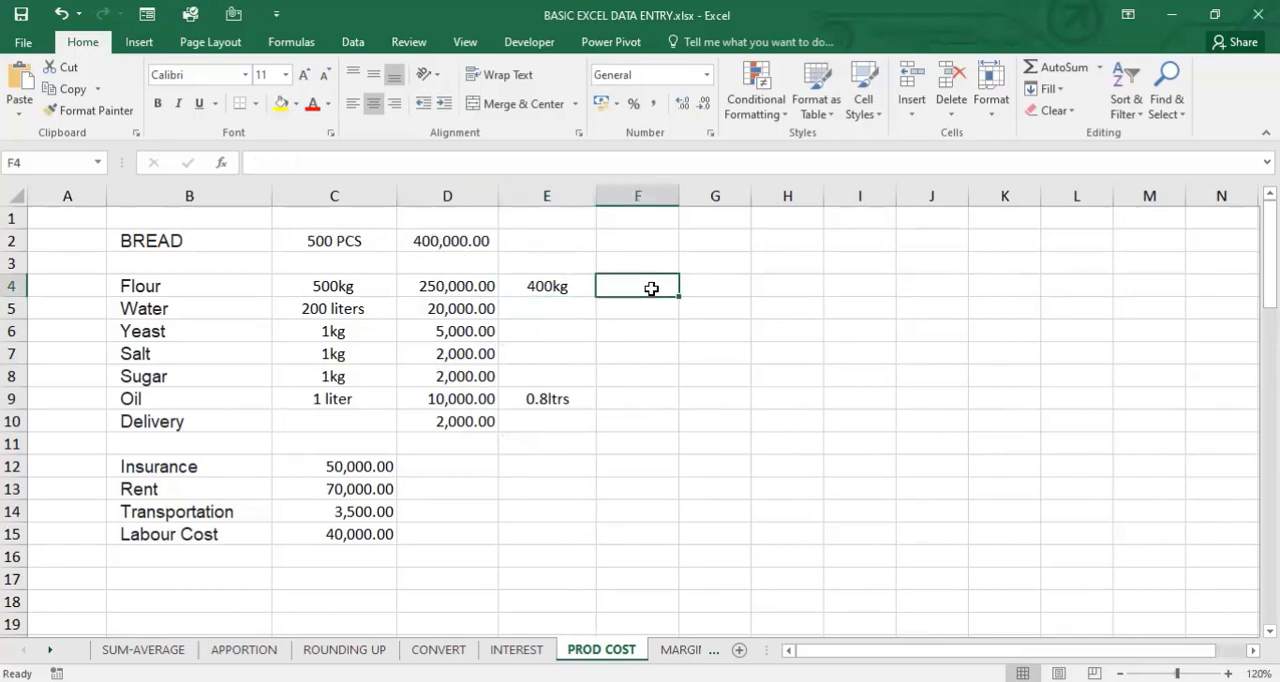
type("=")
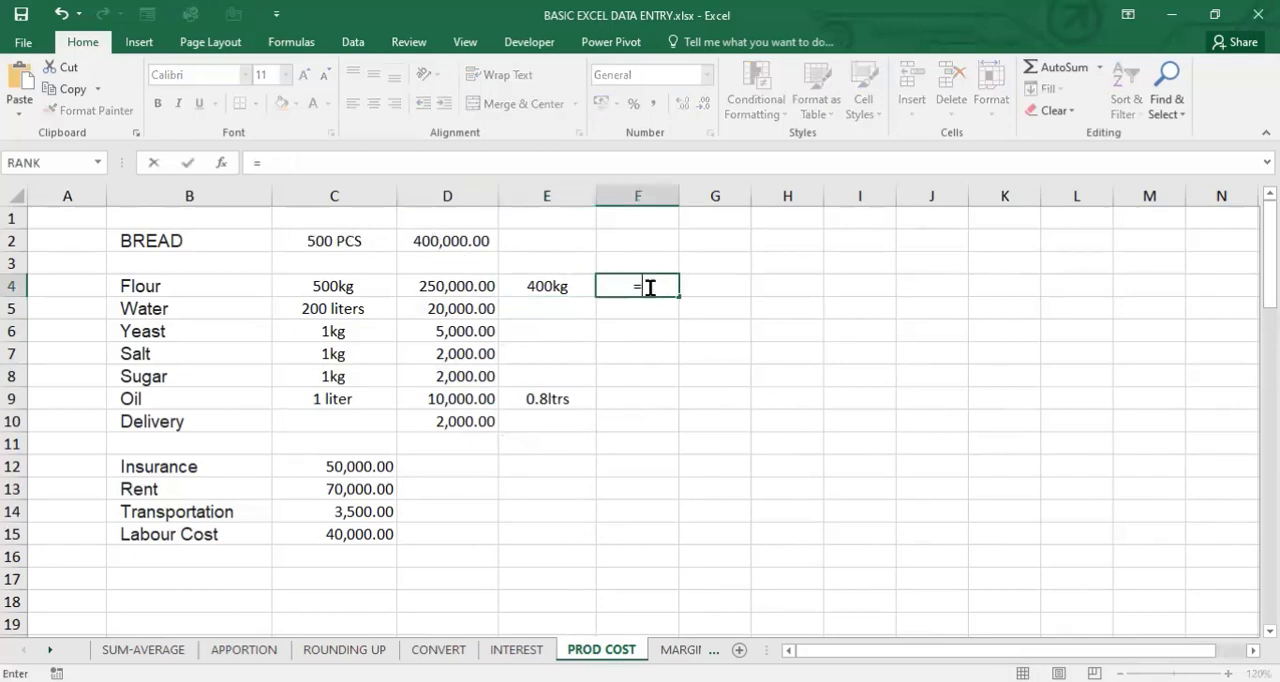
left_click(463, 285)
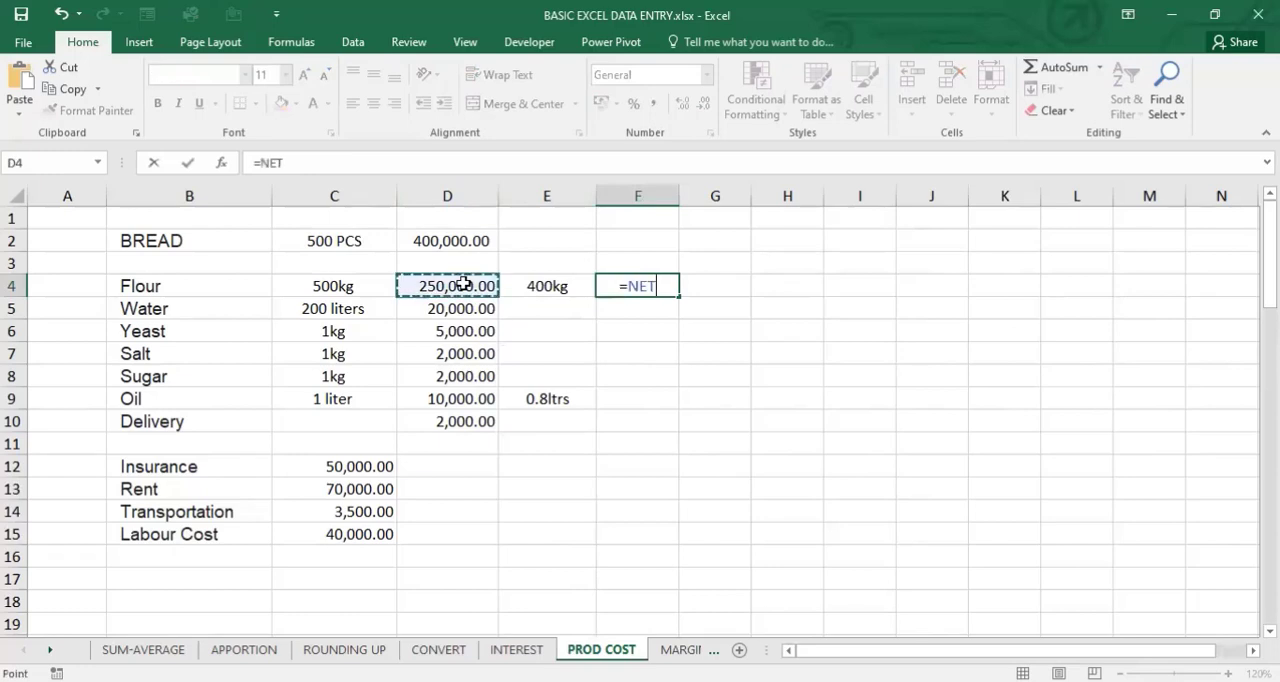
type("*")
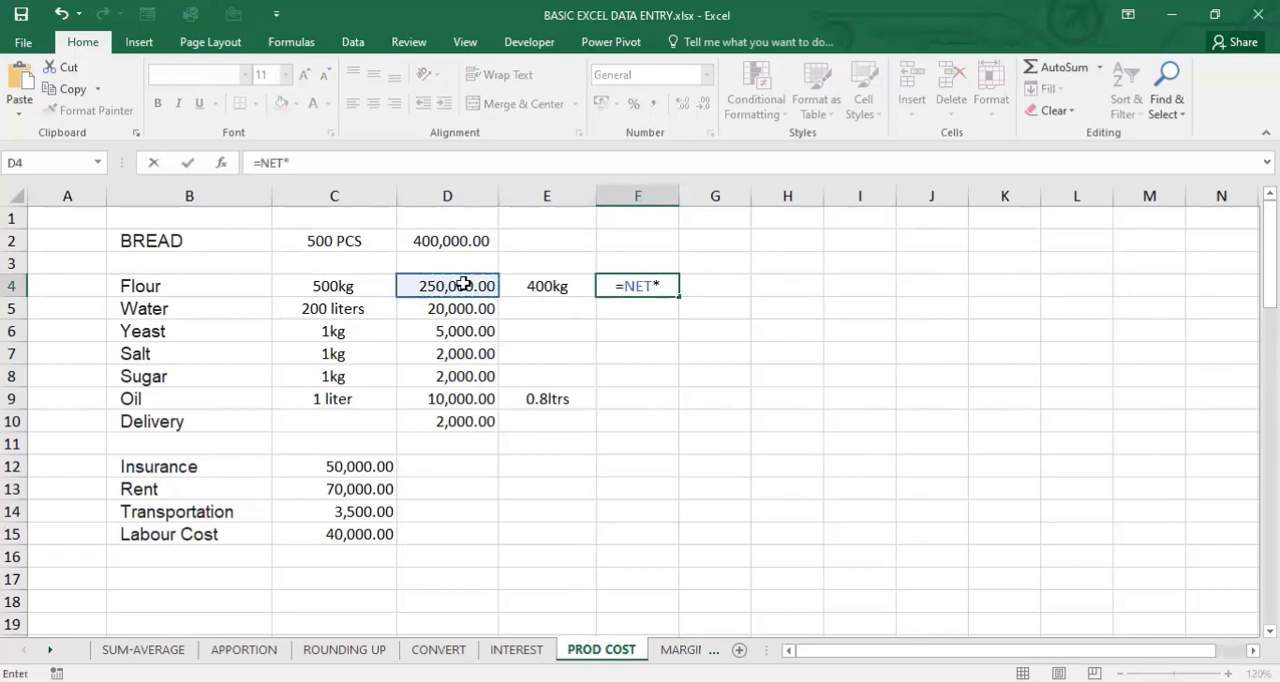
left_click(552, 287)
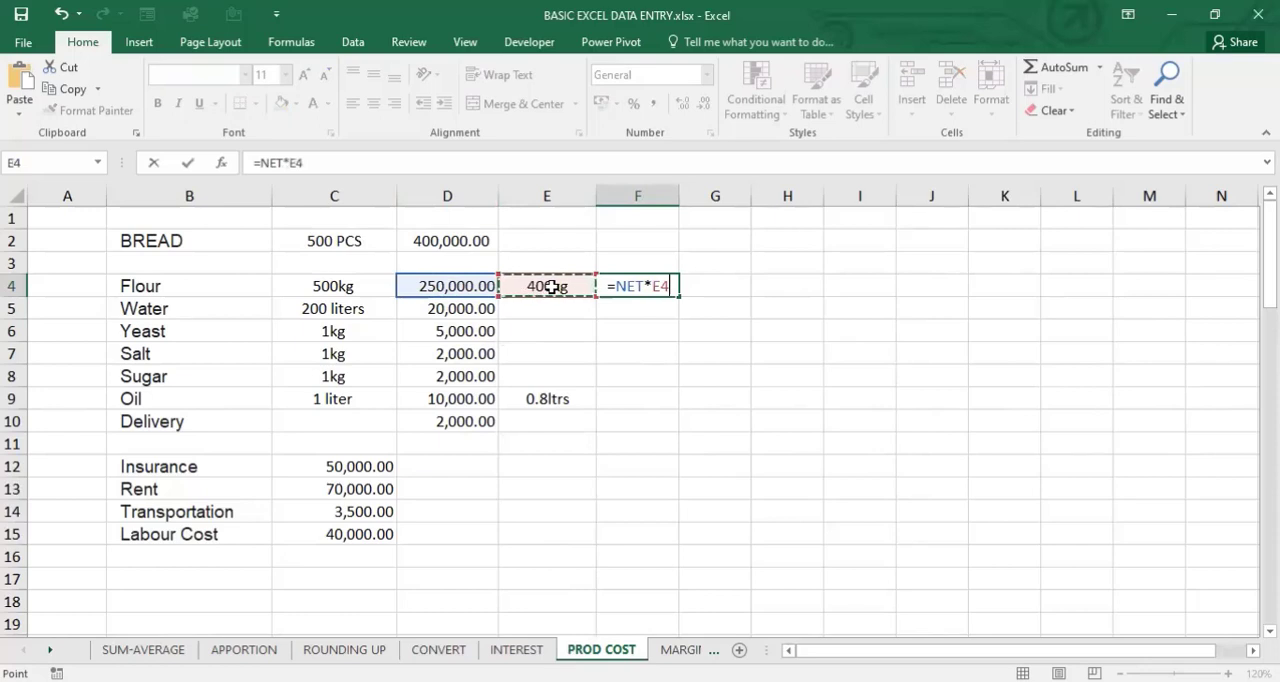
type("/")
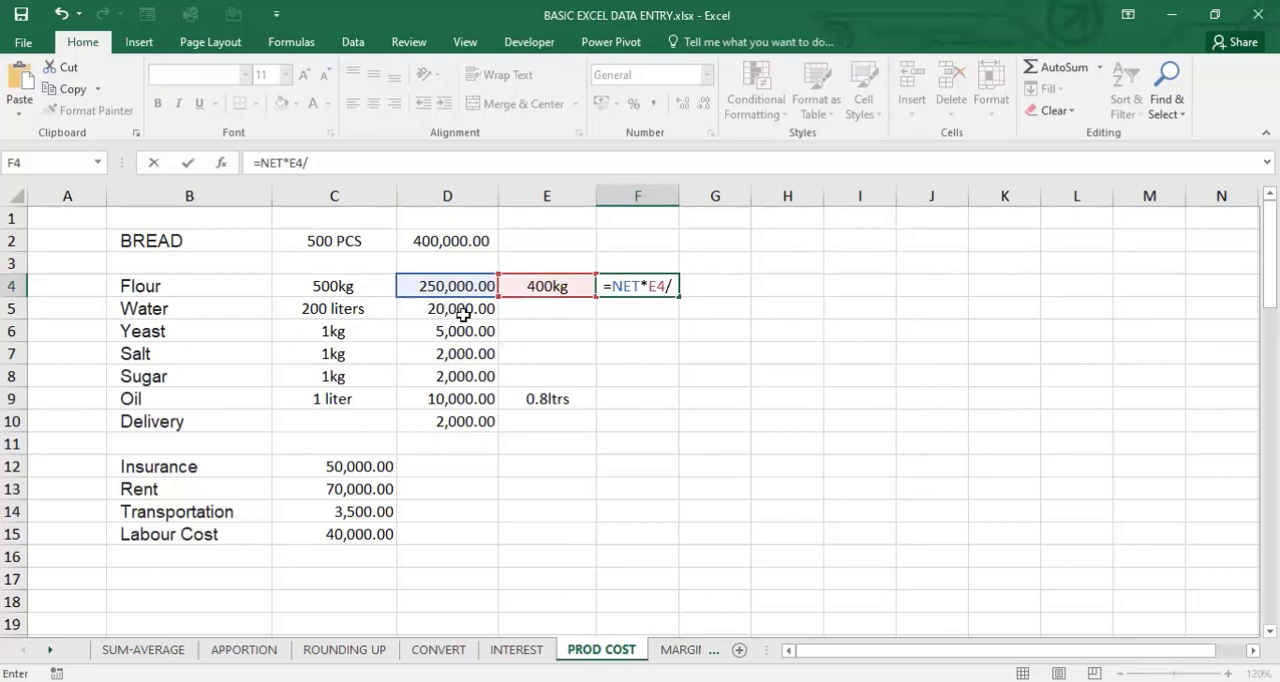
key("BackSpace")
key("BackSpace")
key("BackSpace")
key("BackSpace")
key("BackSpace")
key("BackSpace")
key("BackSpace")
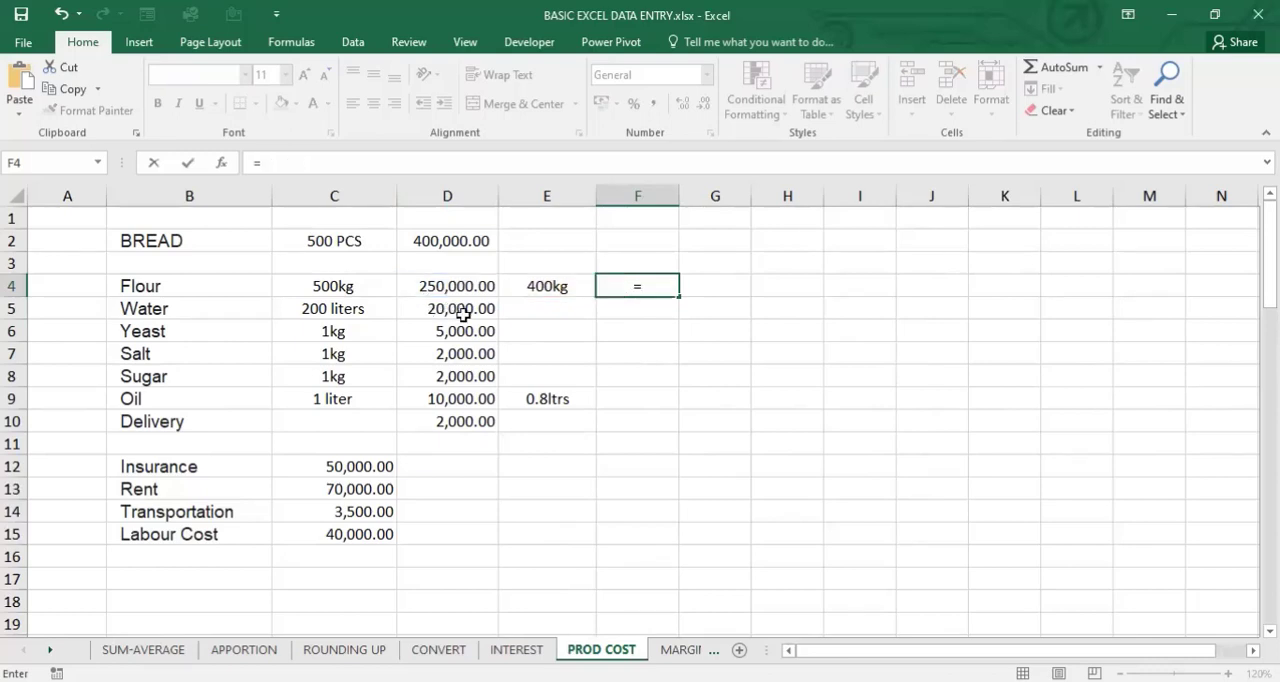
- Calculate the flour cost in F4 with =400/500*NET and format it with thousands separators and two decimals
type("400/500")
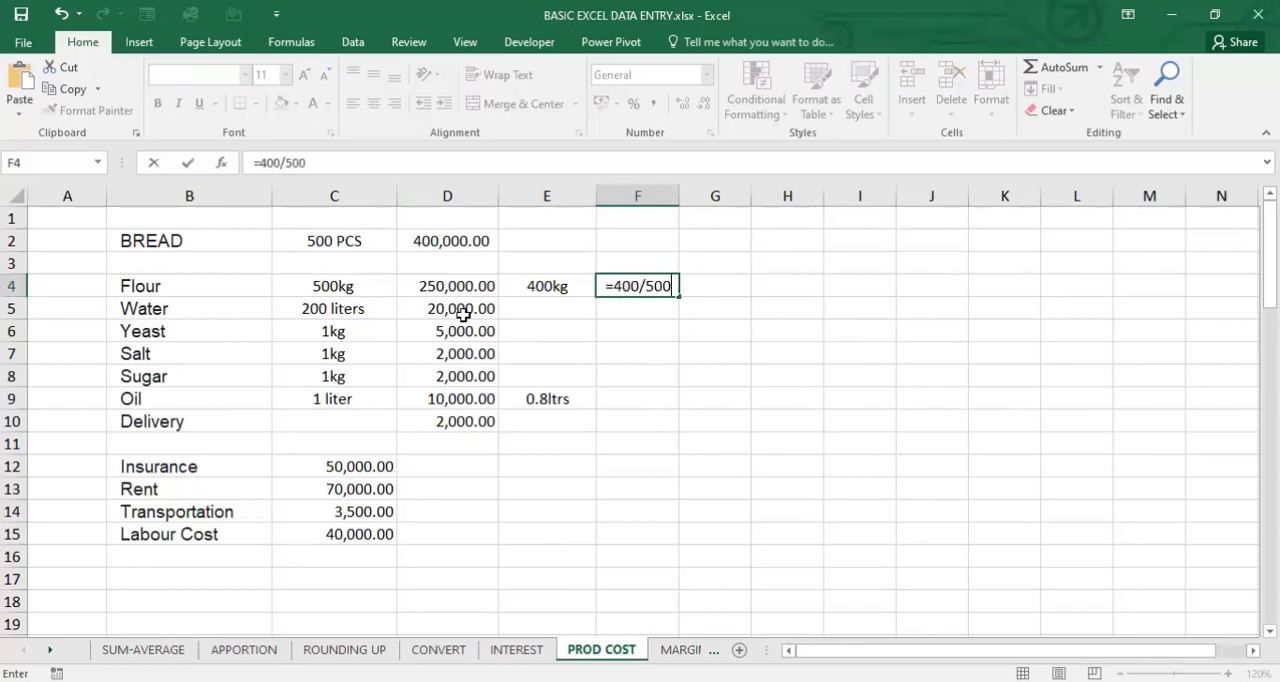
type("*")
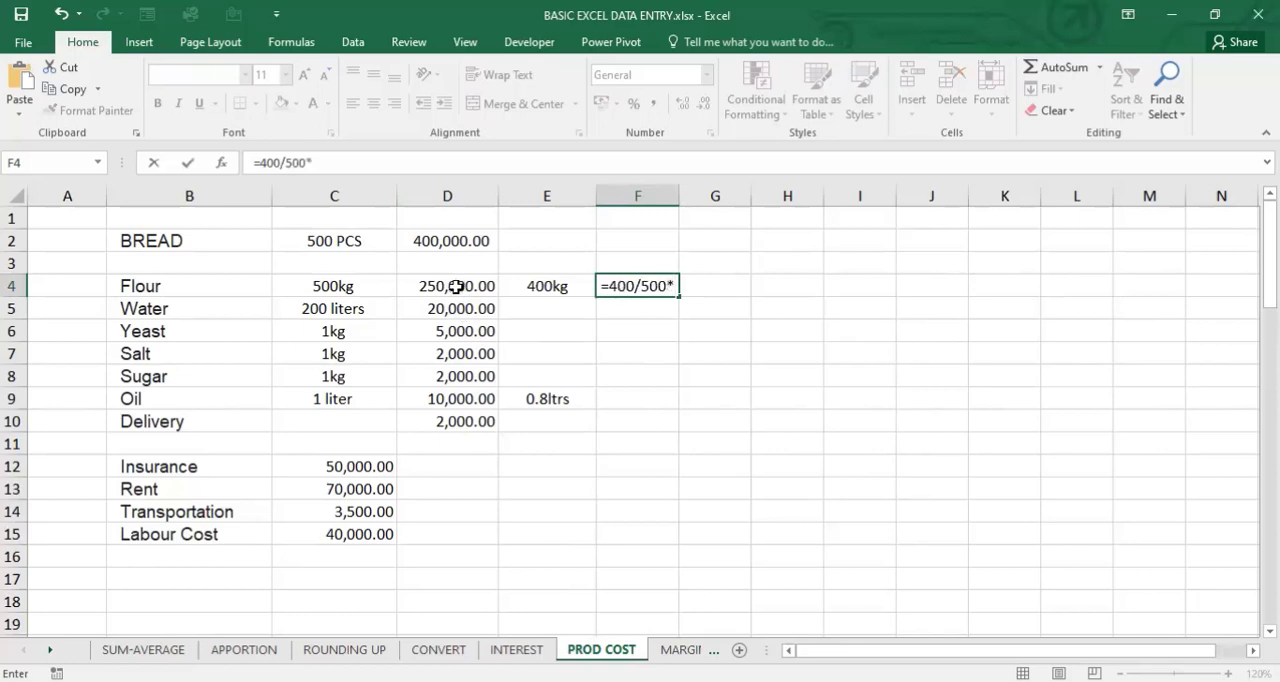
left_click(456, 286)
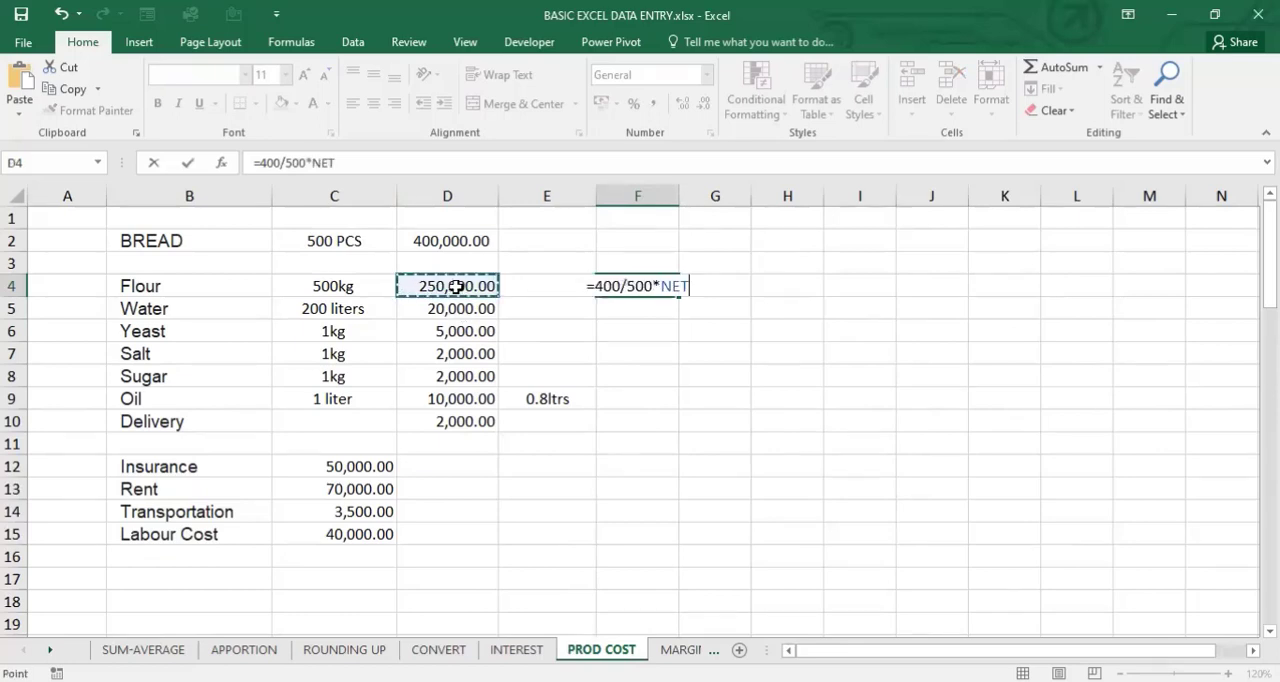
key("Return")
left_click(648, 287)
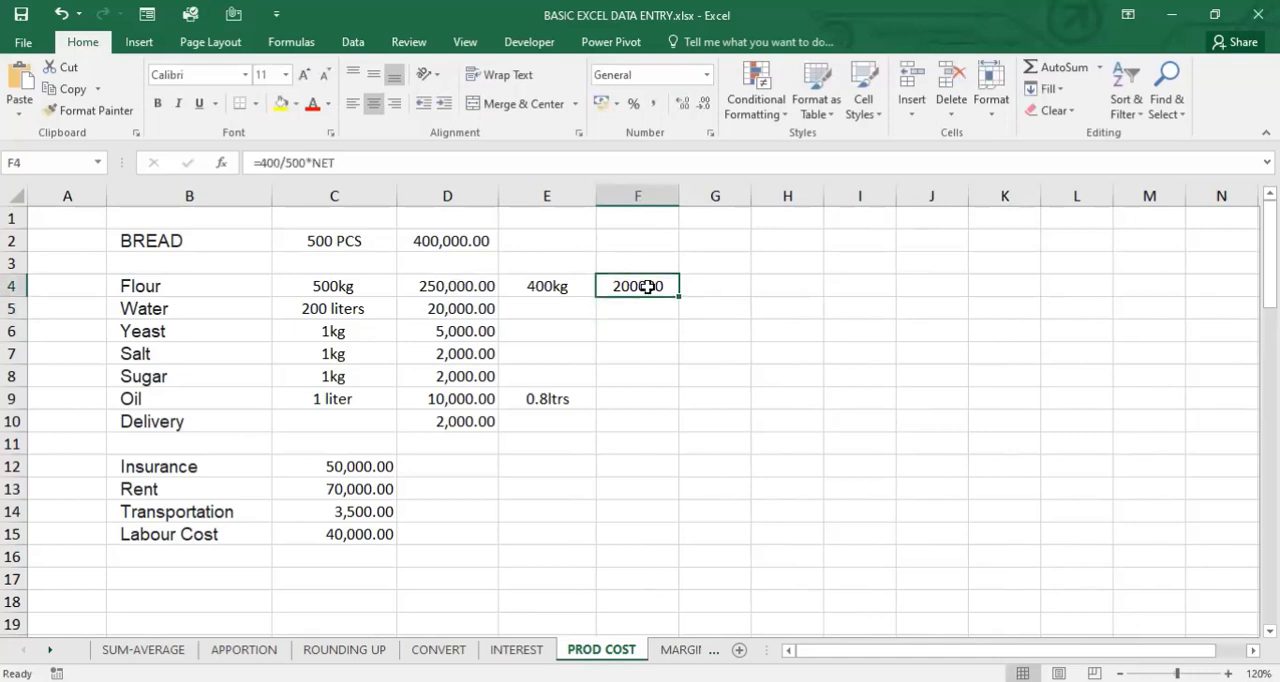
key("ctrl+shift+1")
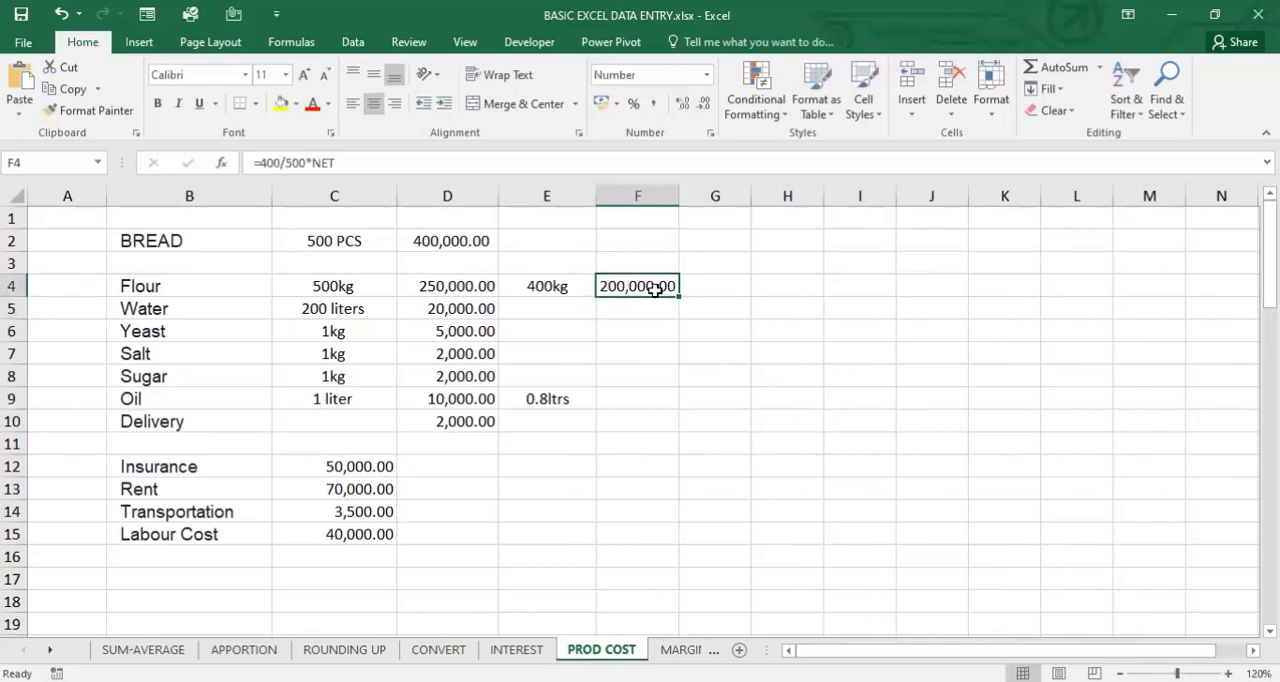
left_click(466, 289)
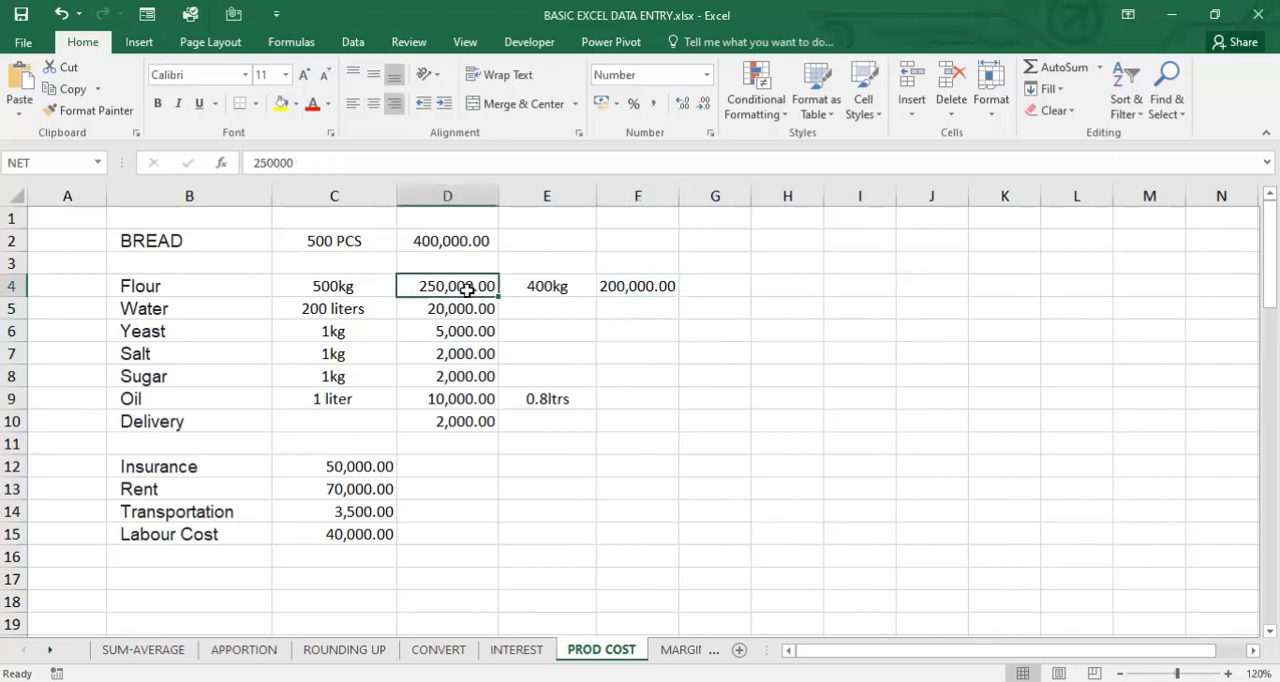
left_click(658, 287)
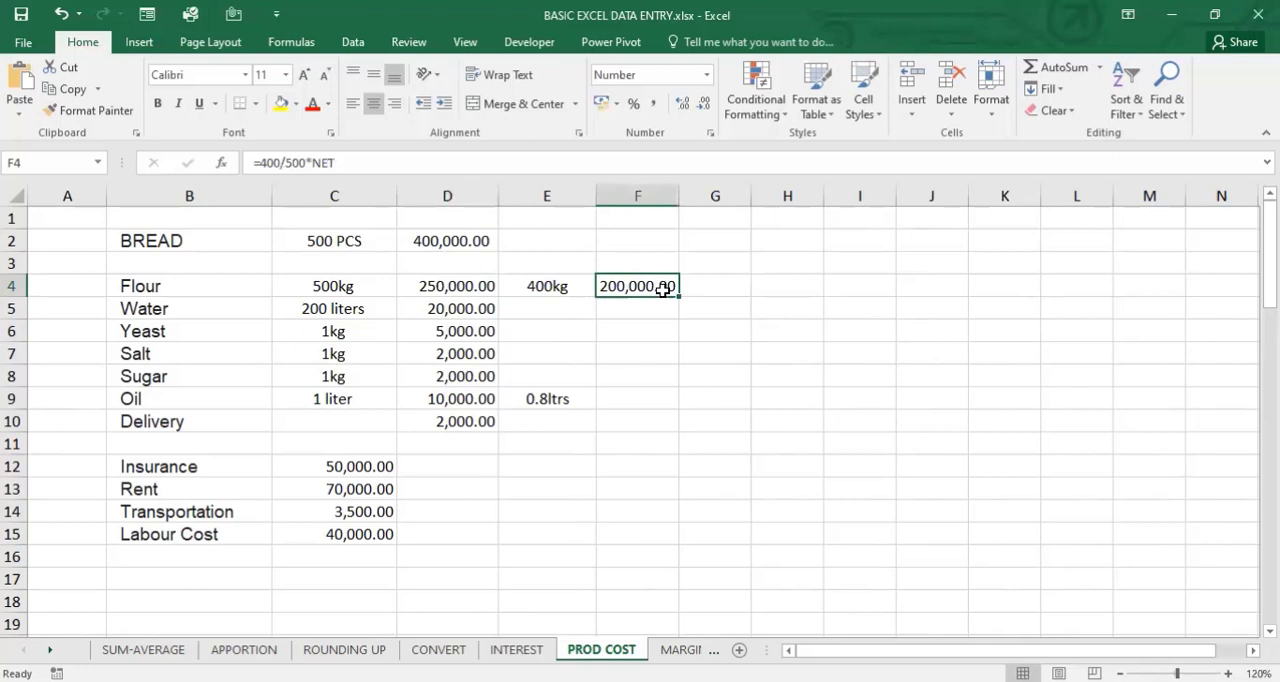
- Enter =D5 in F5 and fill the formula down through the delivery row in F10
left_click(655, 310)
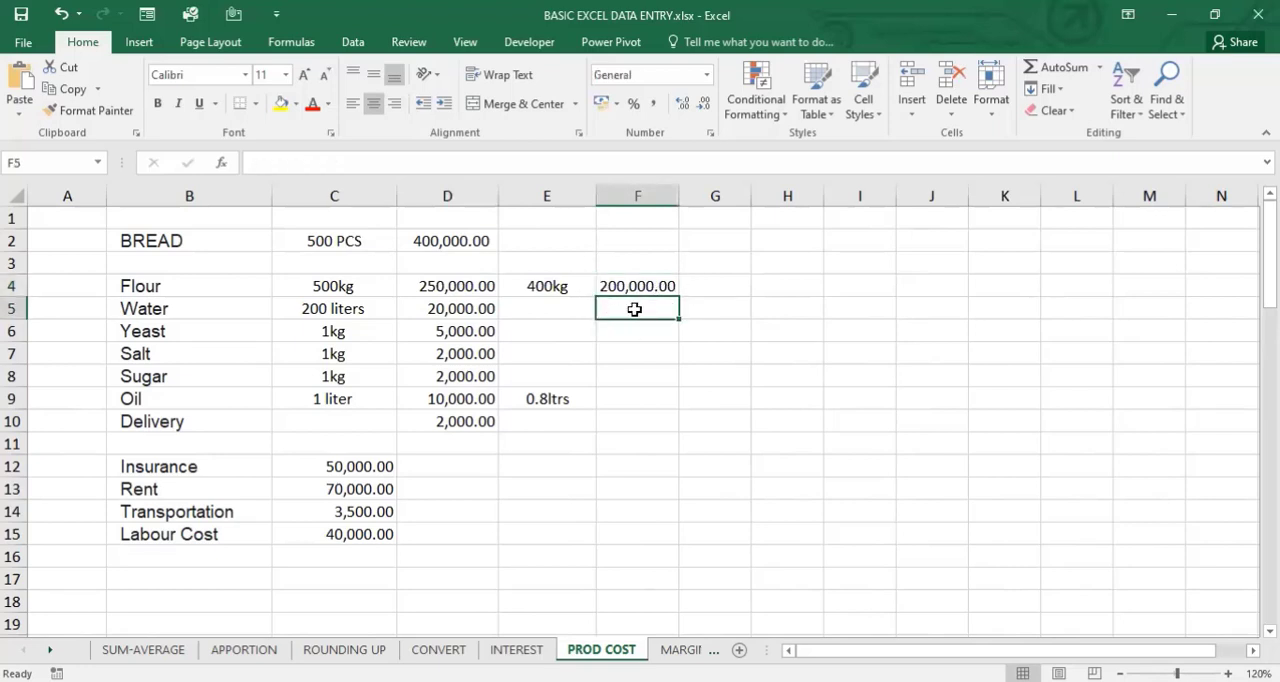
type("=")
left_click(470, 310)
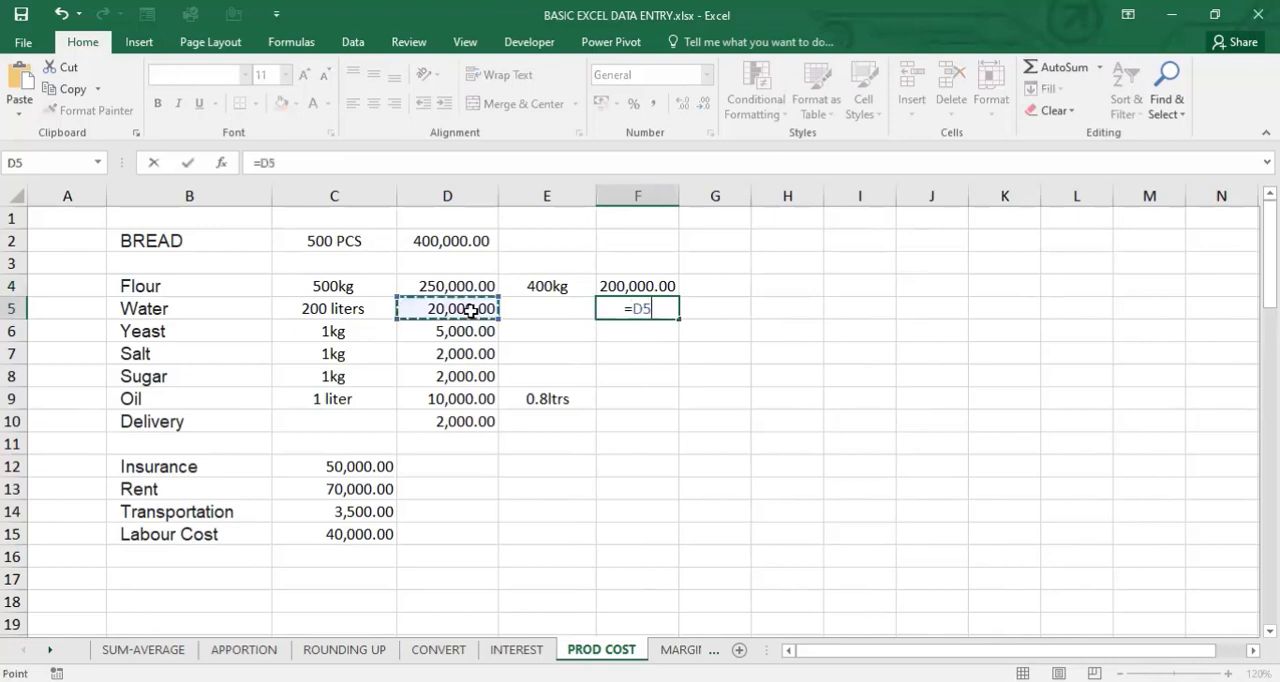
key("Return")
left_click(634, 306)
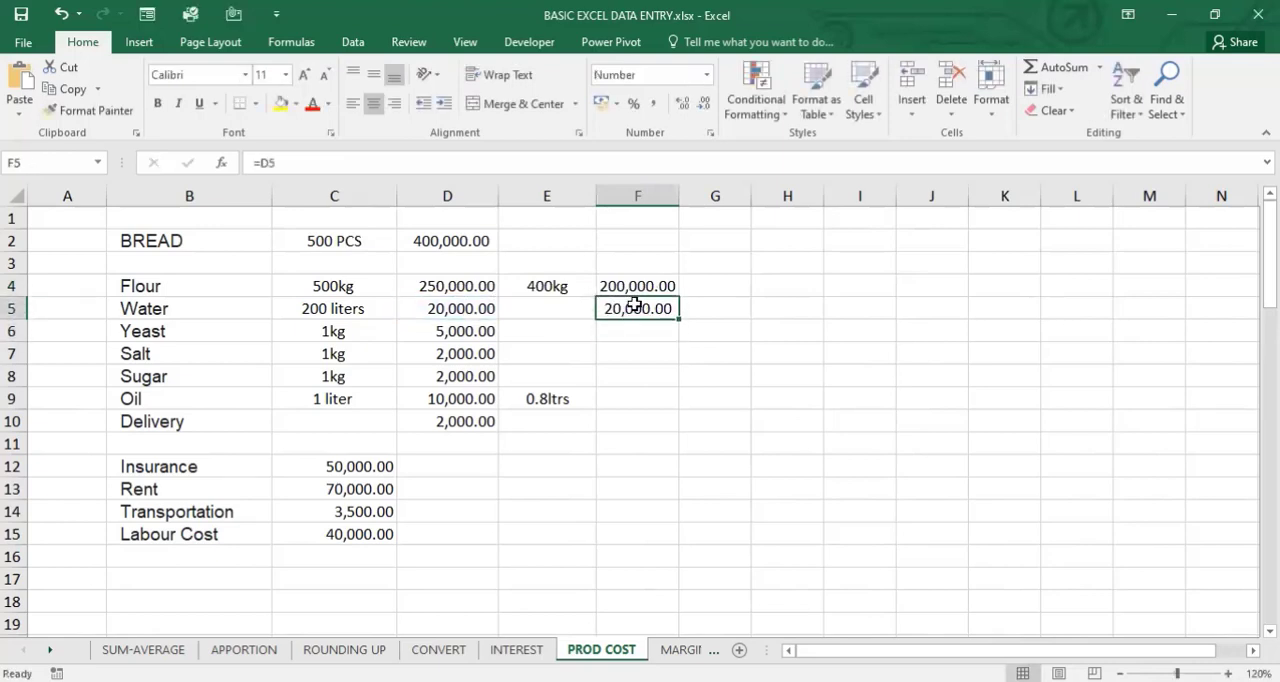
key("shift+Down")
key("shift+Down")
key("shift+Down")
key("shift+Down")
key("shift+Down")
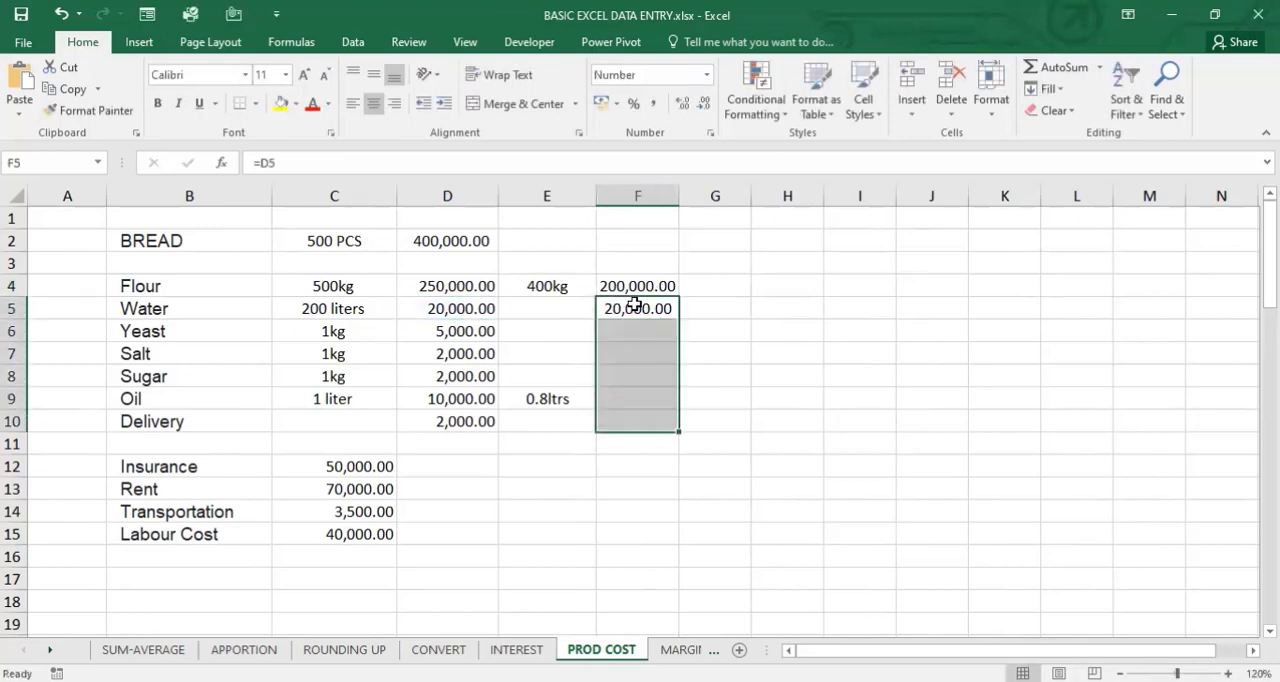
key("ctrl+d")
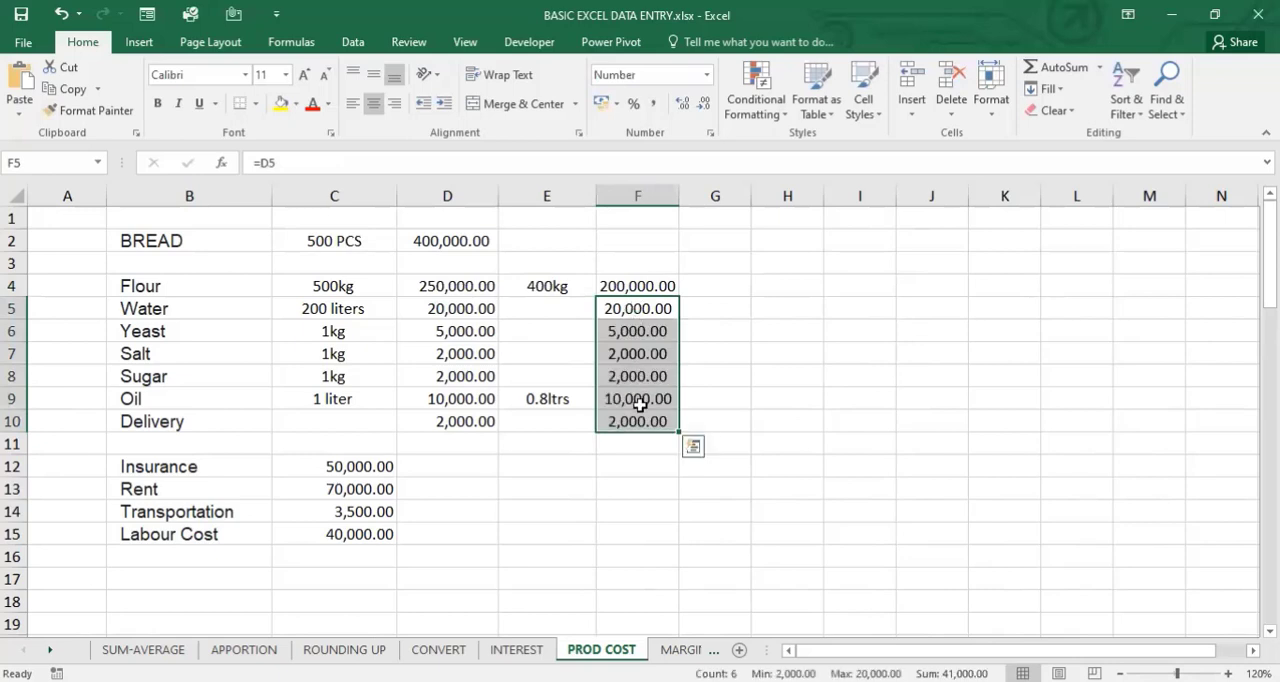
- Replace the oil cost formula in F9 with =0.8*D9
left_click(638, 401)
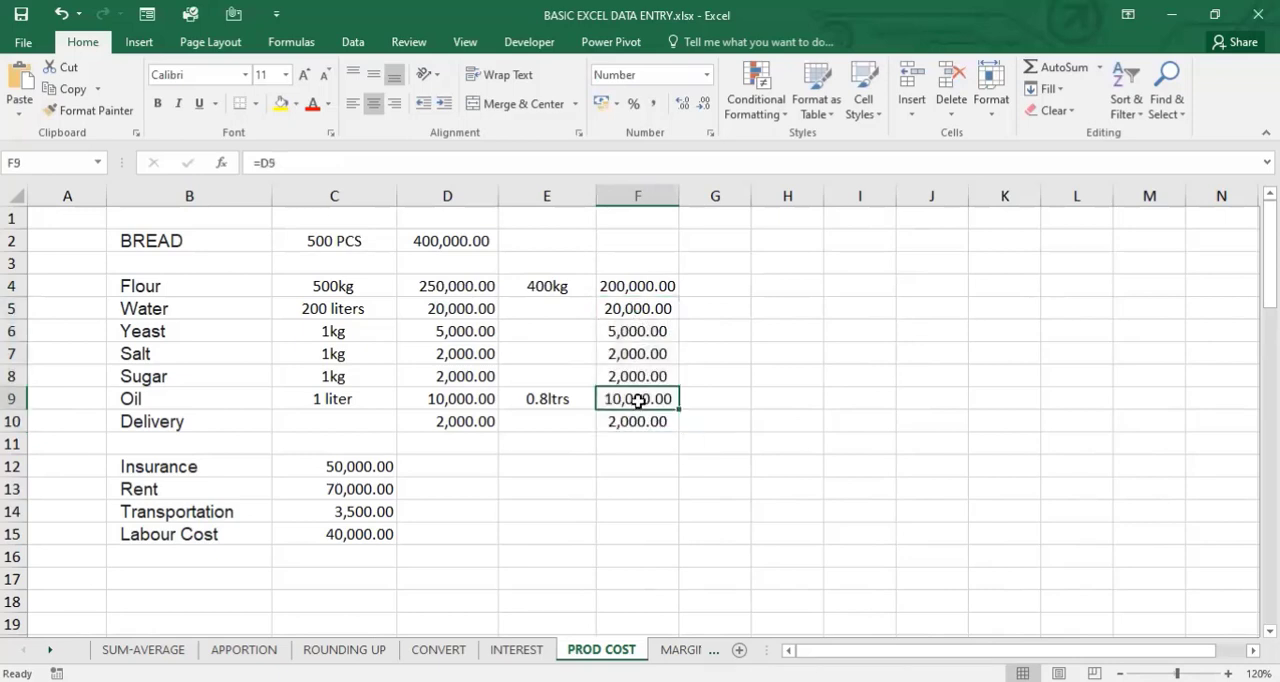
type("=")
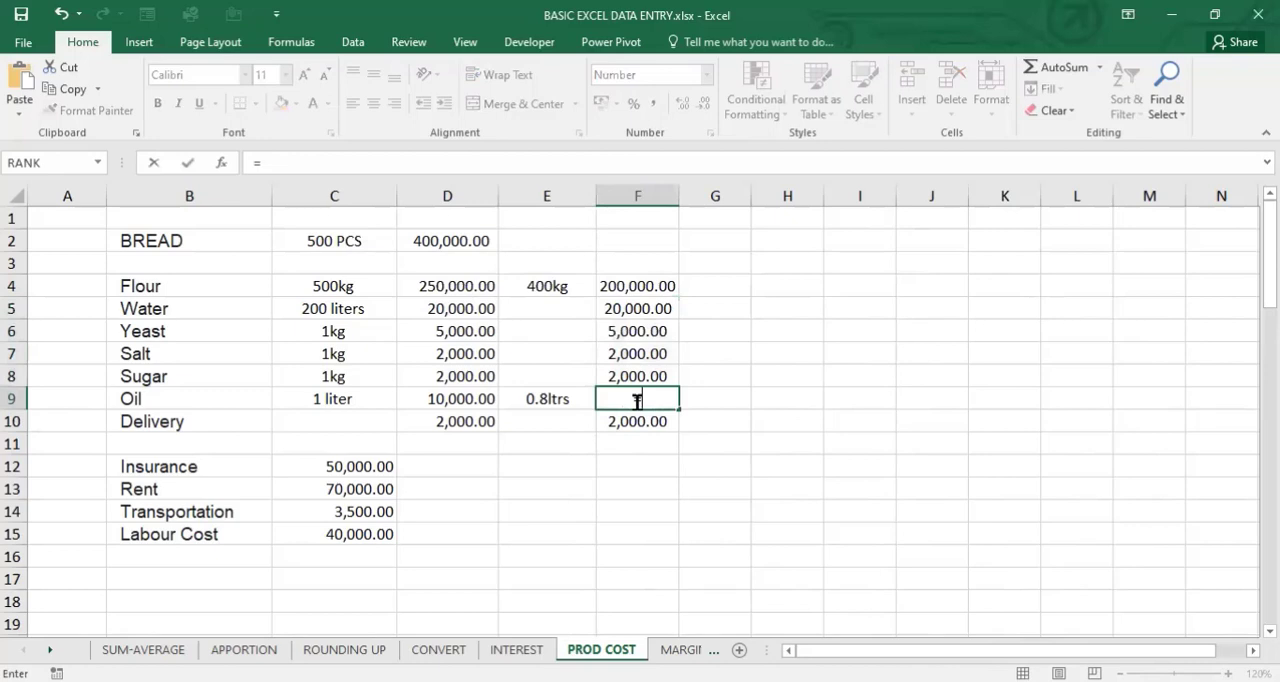
type("0.8*")
left_click(444, 399)
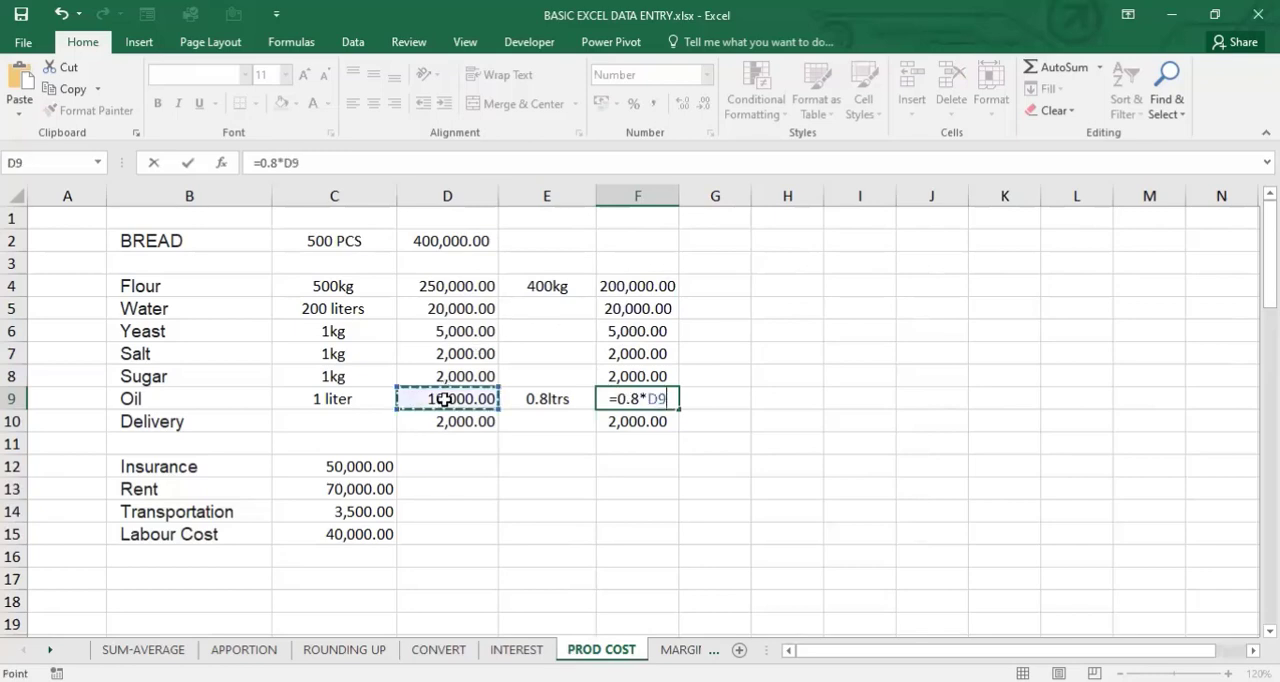
key("Return")
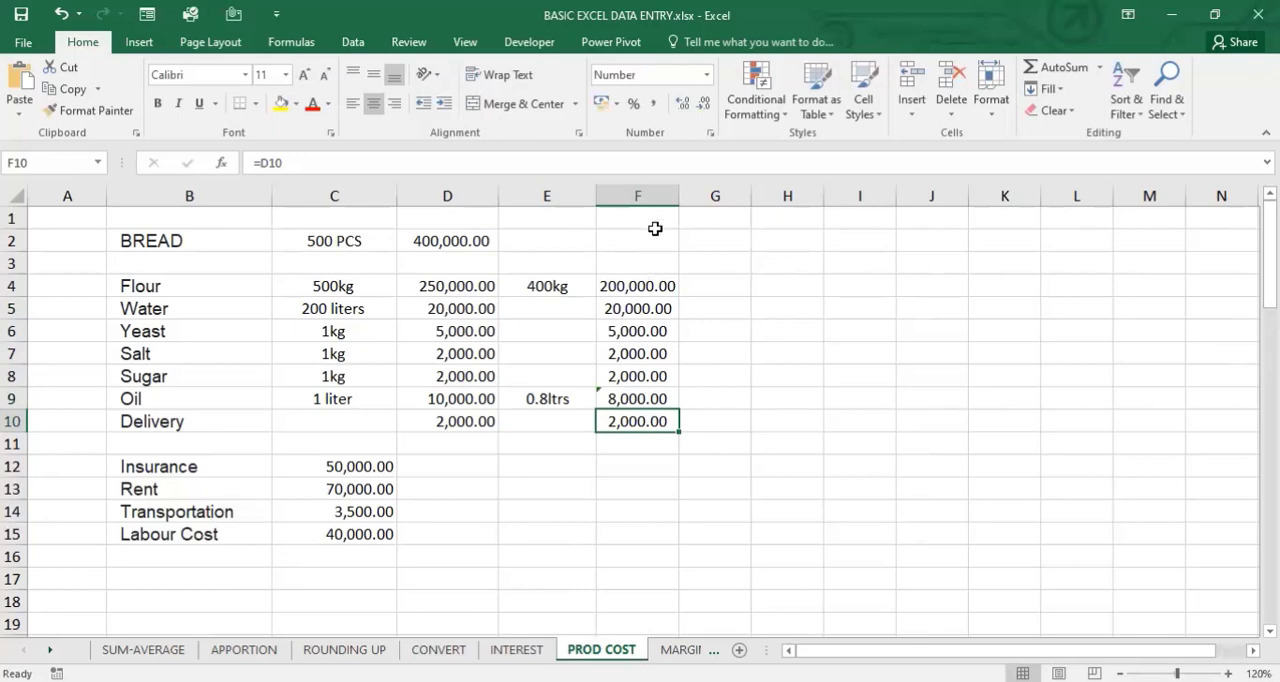
left_click(715, 424)
type("=")
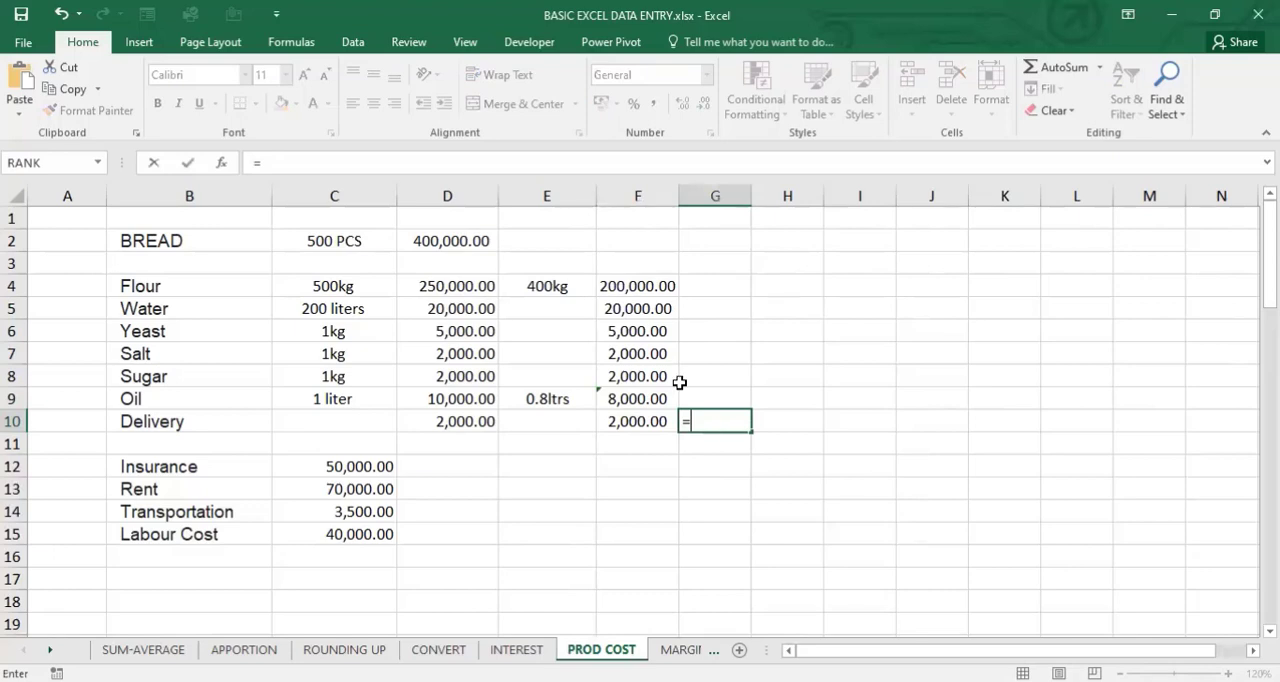
type("direc")
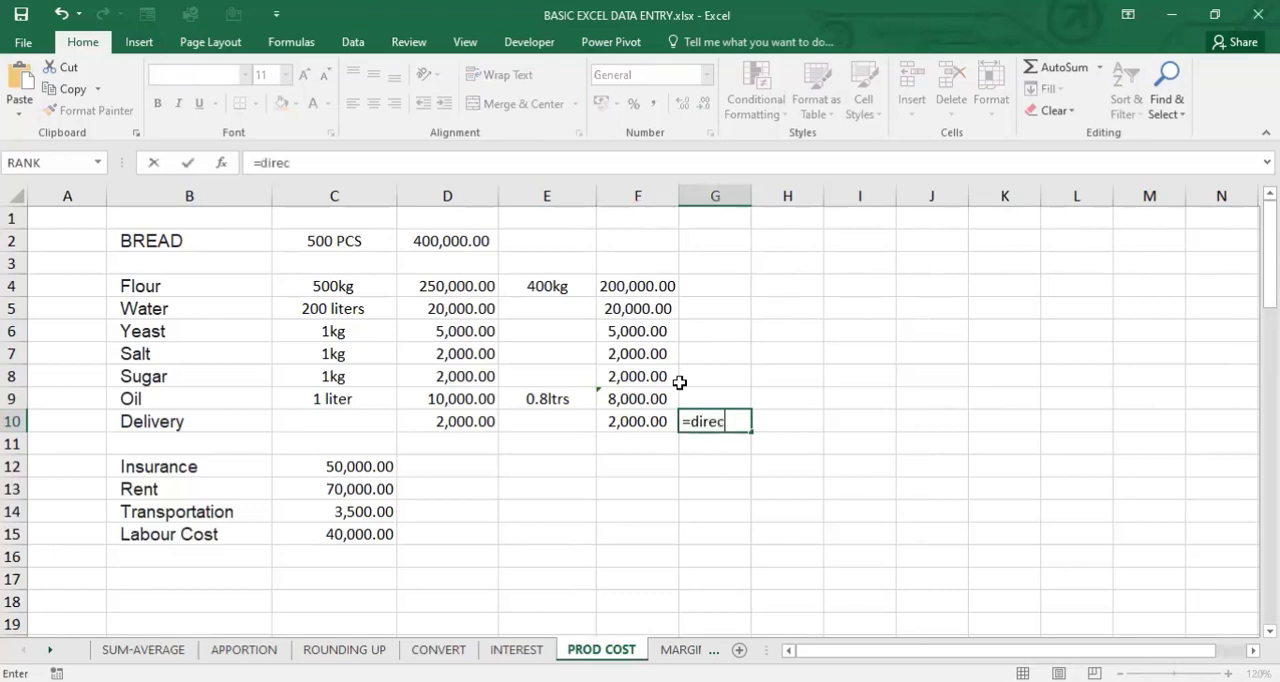
key("BackSpace")
key("BackSpace")
key("BackSpace")
key("BackSpace")
key("BackSpace")
- Total the ingredient costs in G10 with =SUM(F4:F10)
type("sum(")
left_click(640, 287)
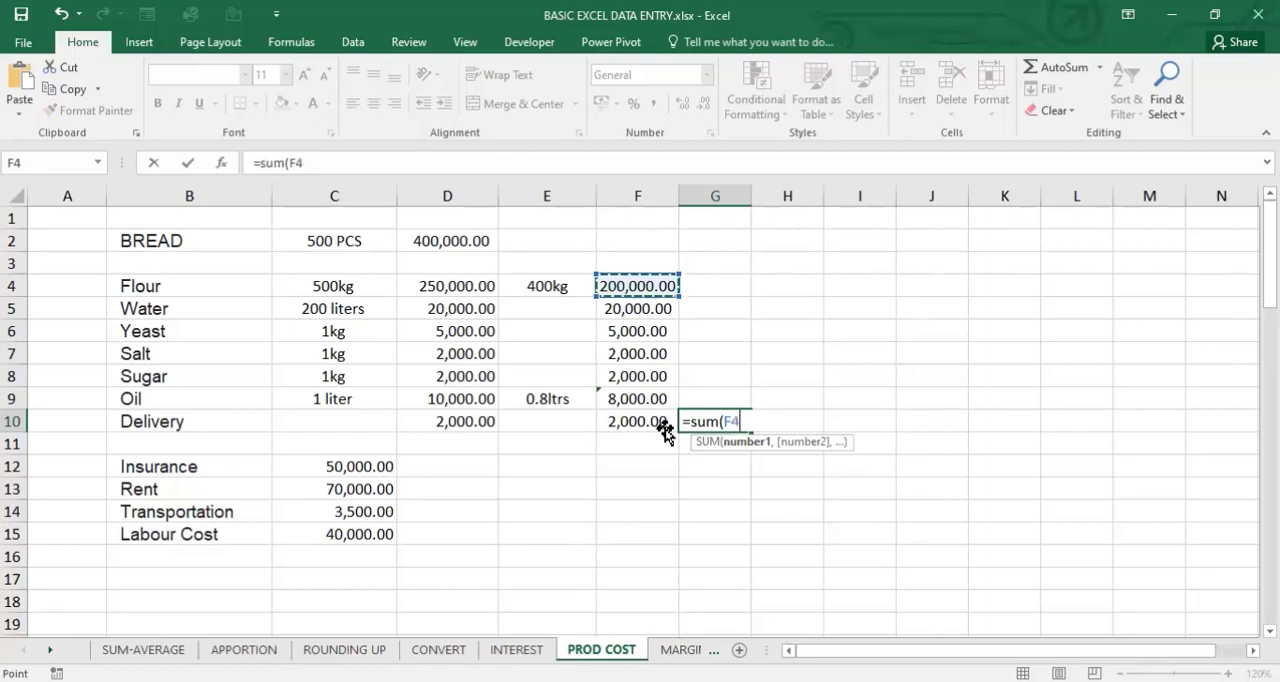
left_click(663, 423, "shift")
type(")")
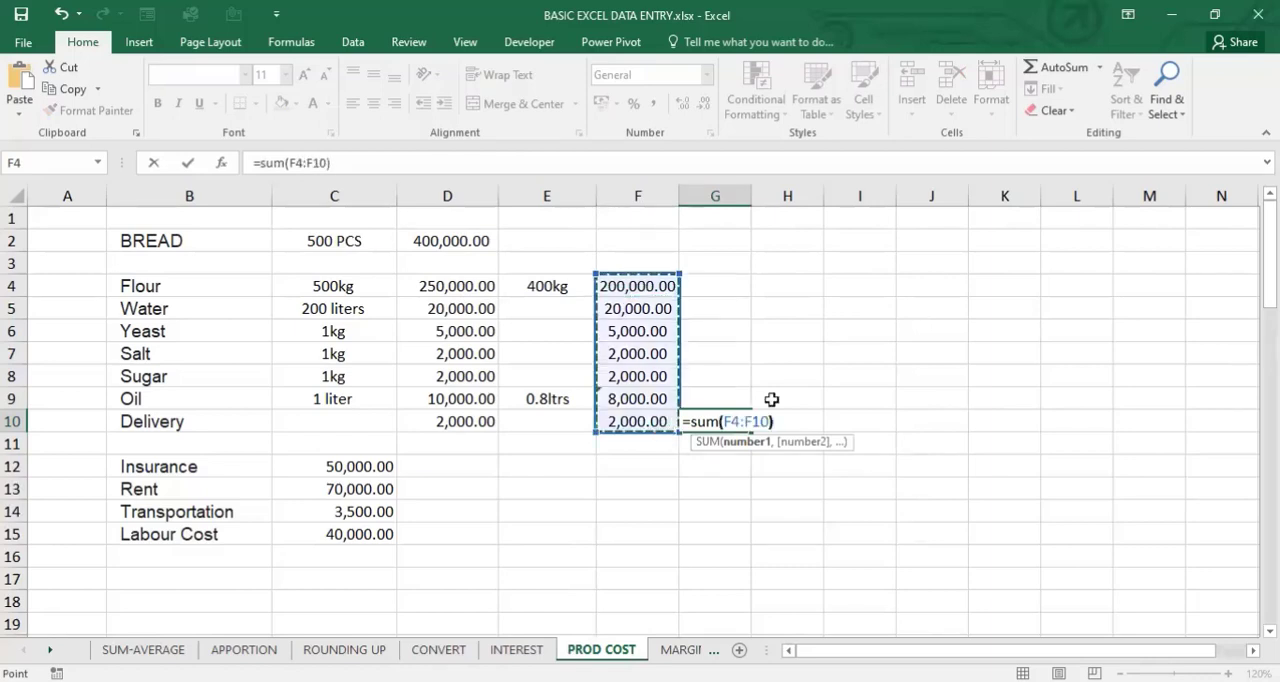
key("Return")
left_click(742, 415)
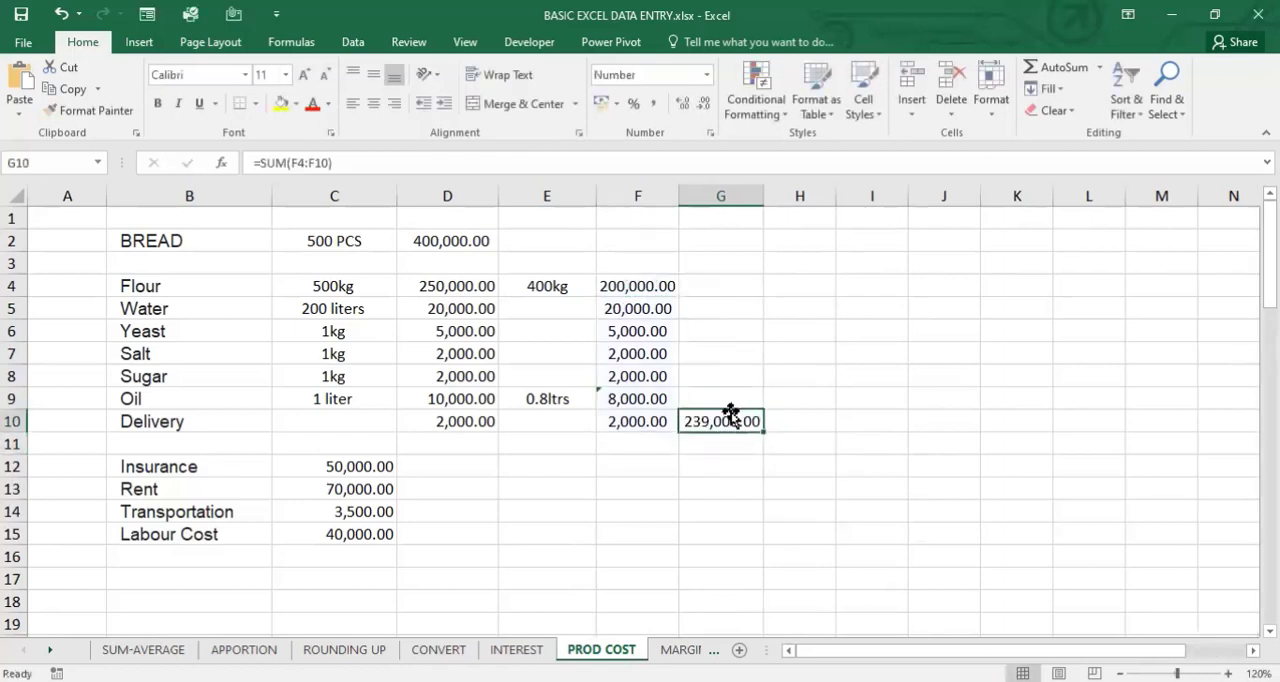
- Compare the bread sales value in D2 with the cost total in G10, and enter =gross profit in H11
left_click(465, 240)
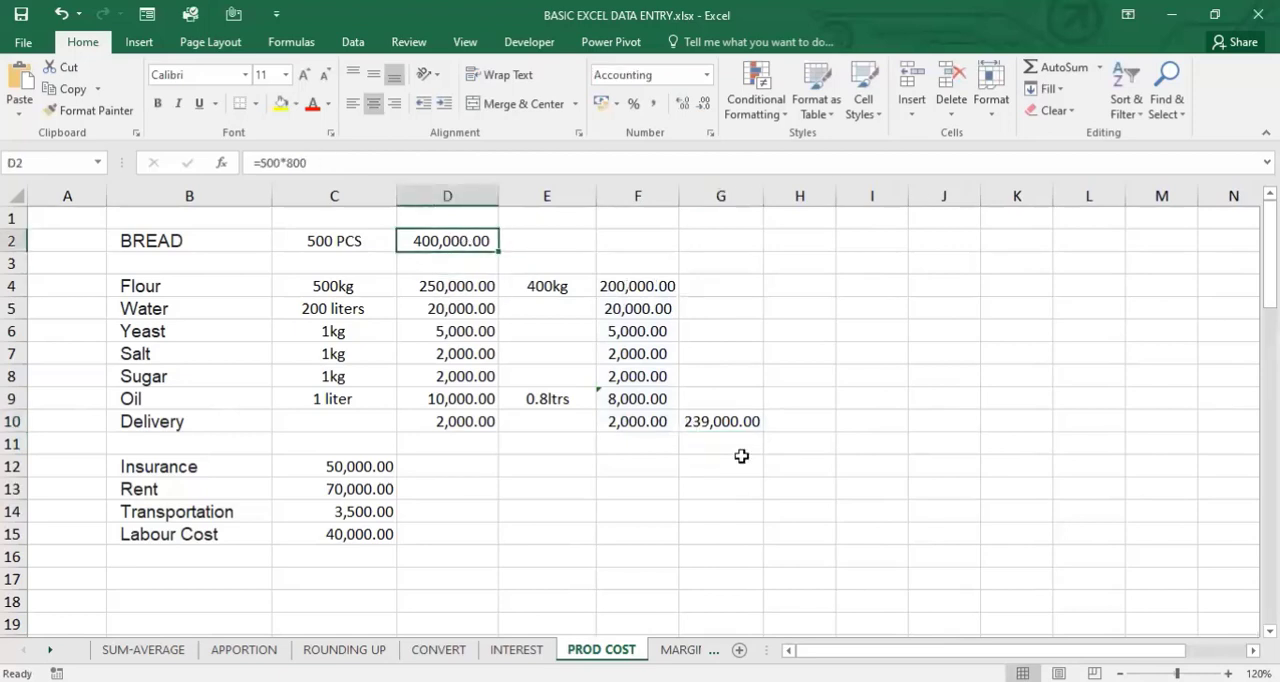
left_click(722, 421)
left_click(814, 433)
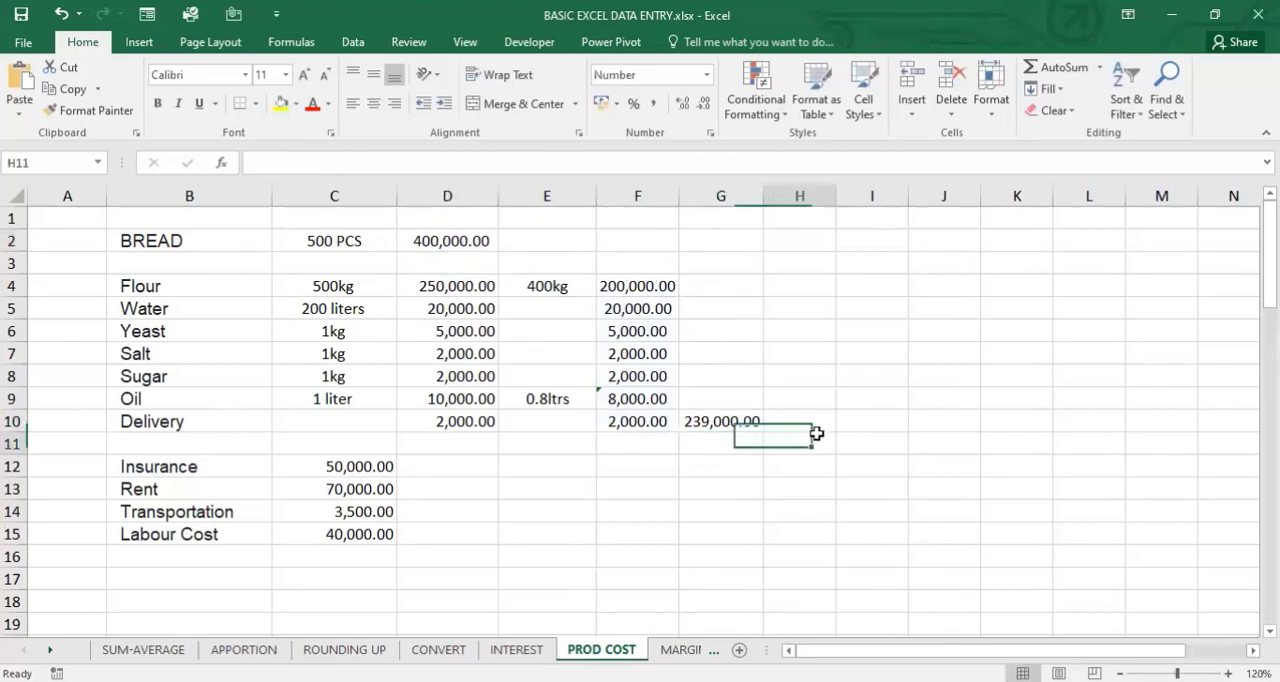
type("=")
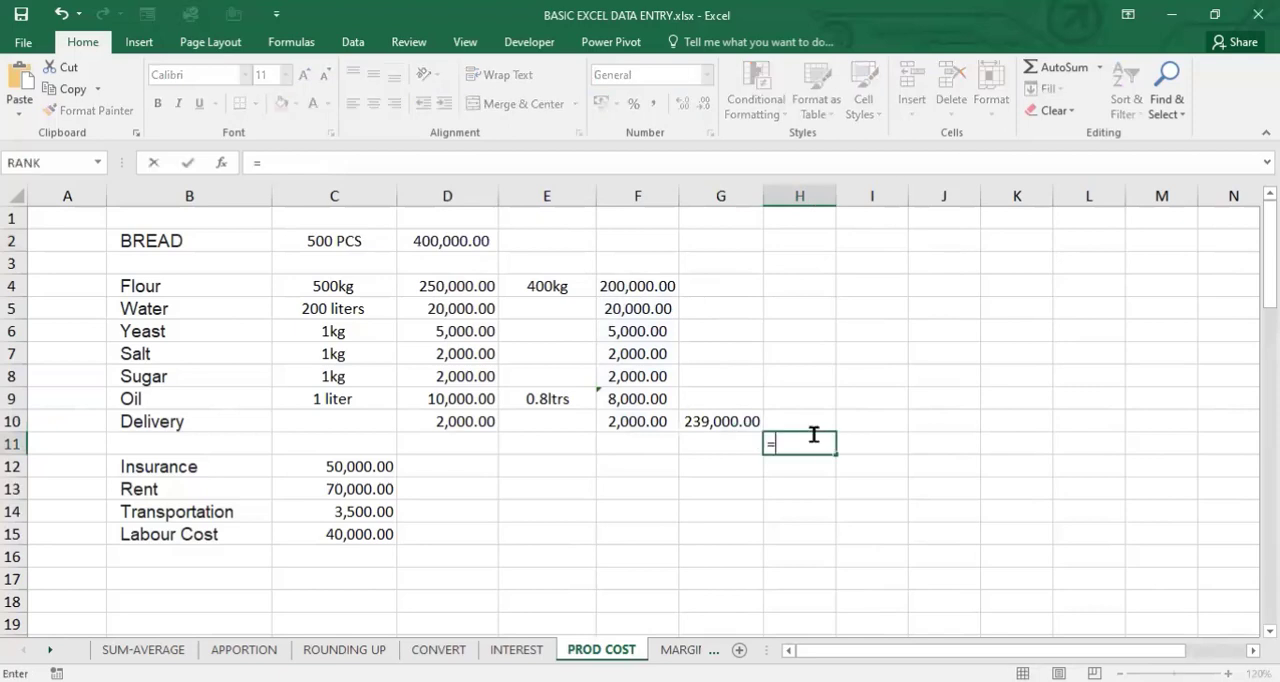
type("gr")
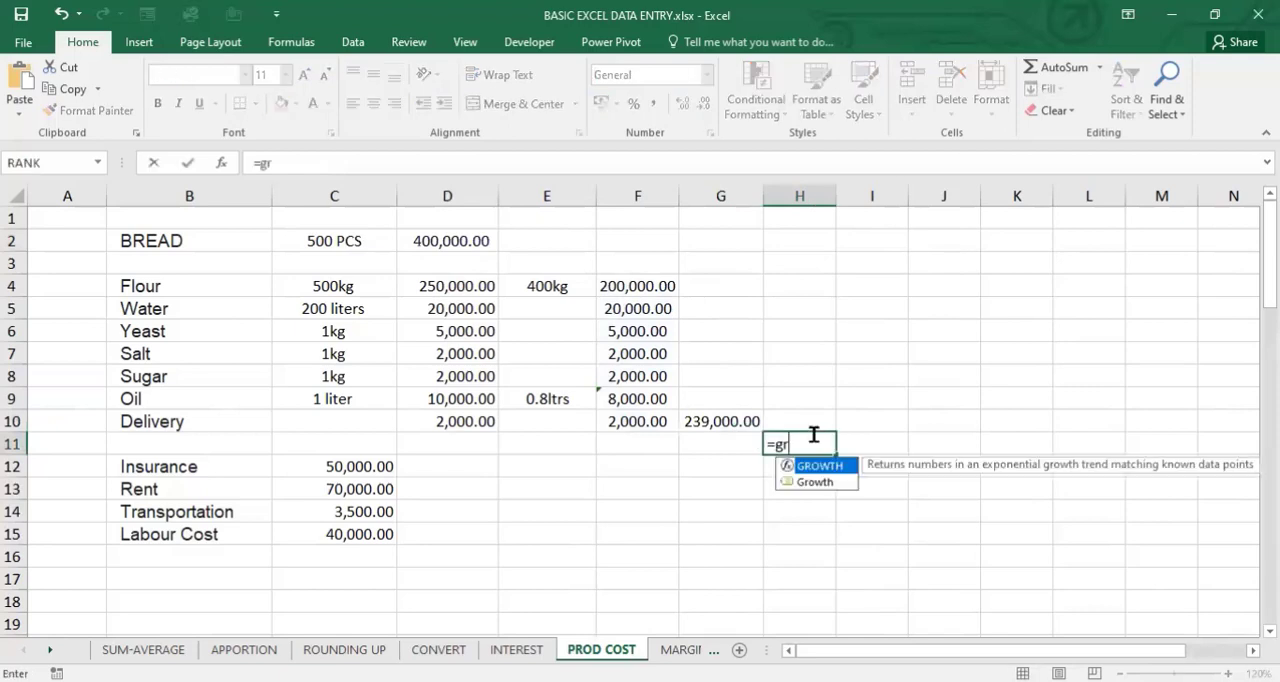
type("o")
type("ss")
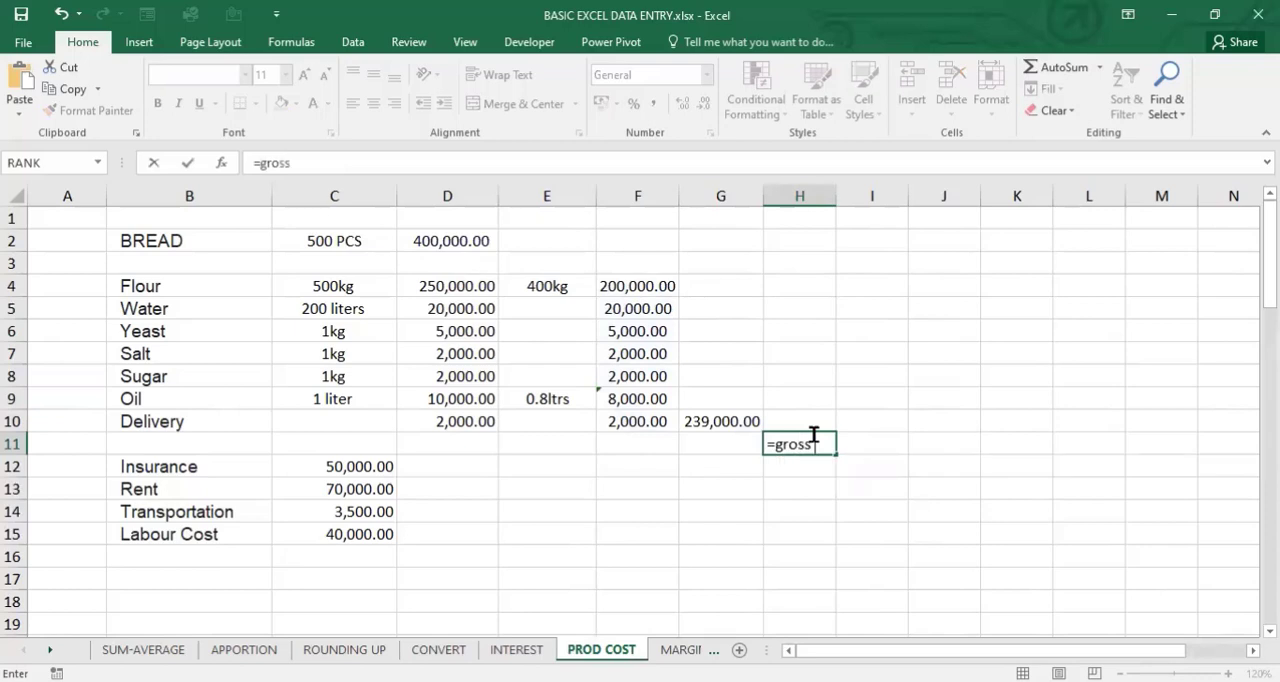
type(" p")
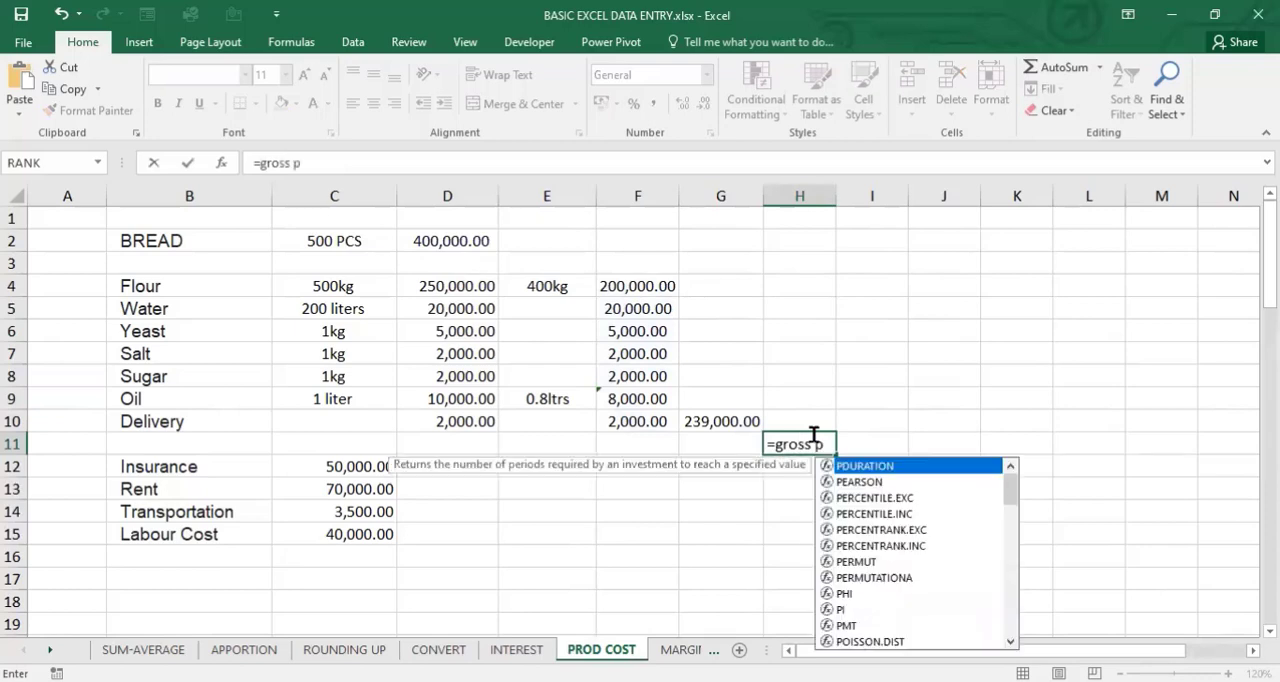
type("rofit")
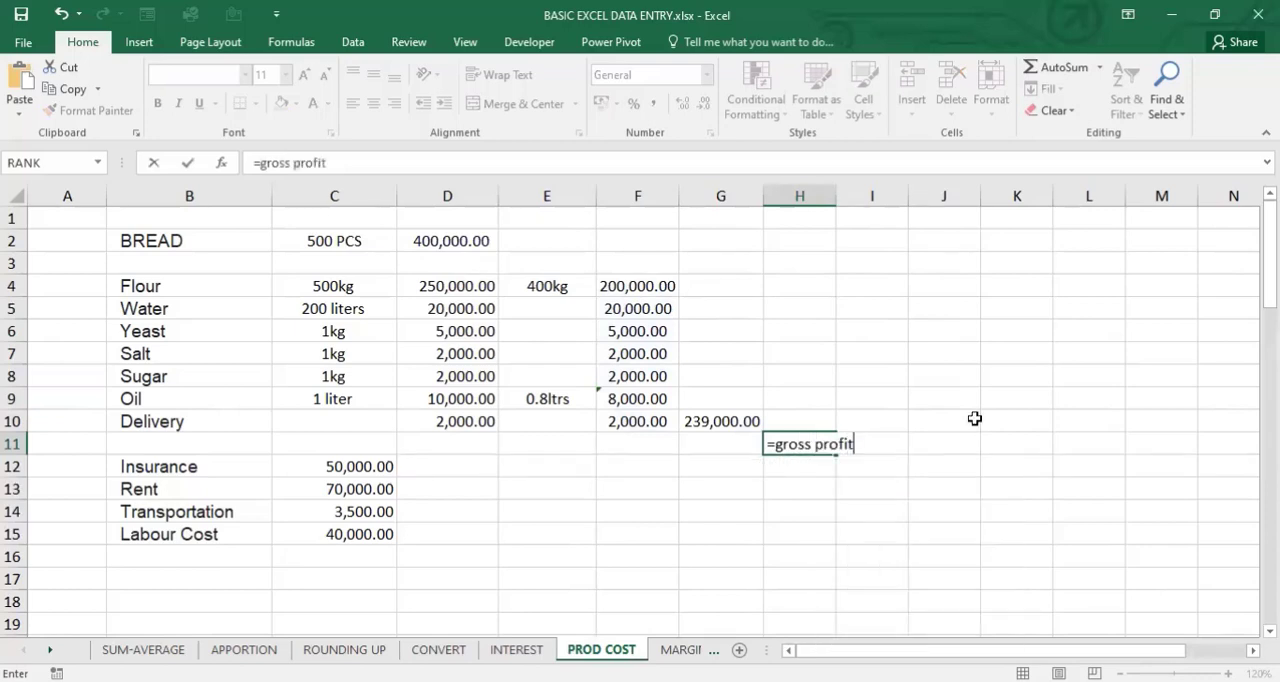
key("Return")
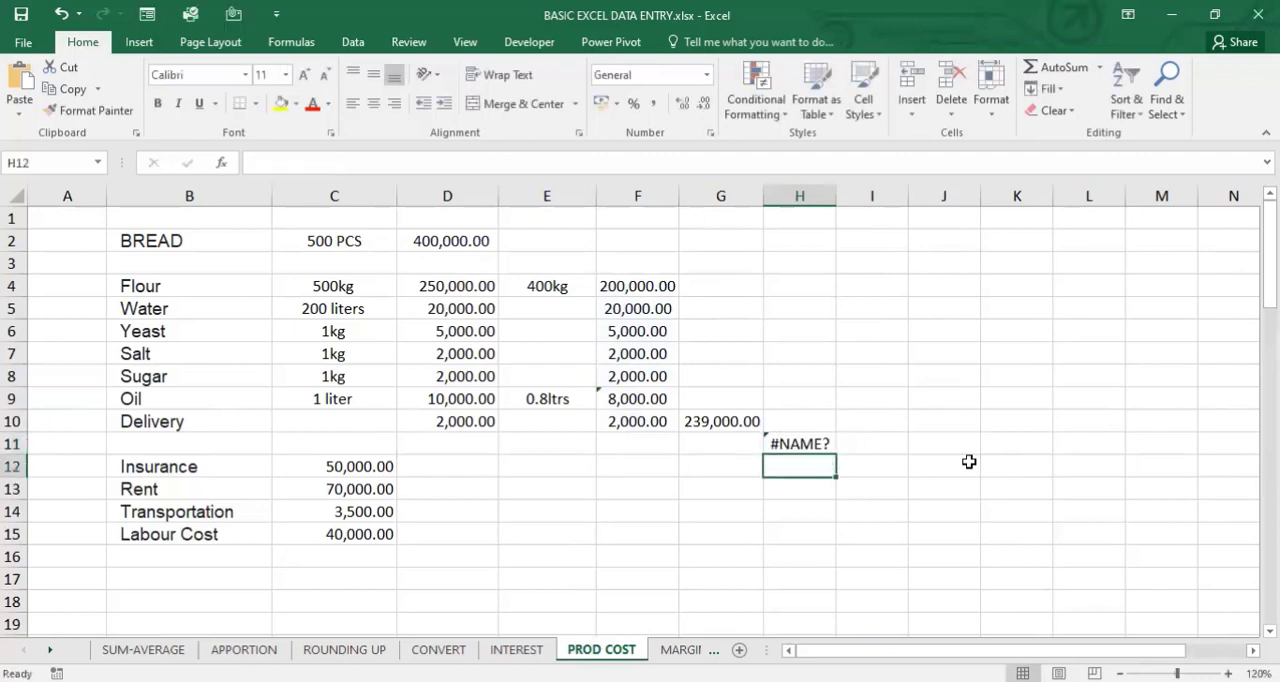
- Remove the equals sign from the H11 entry so it reads as the plain text gross profit
left_click(806, 443)
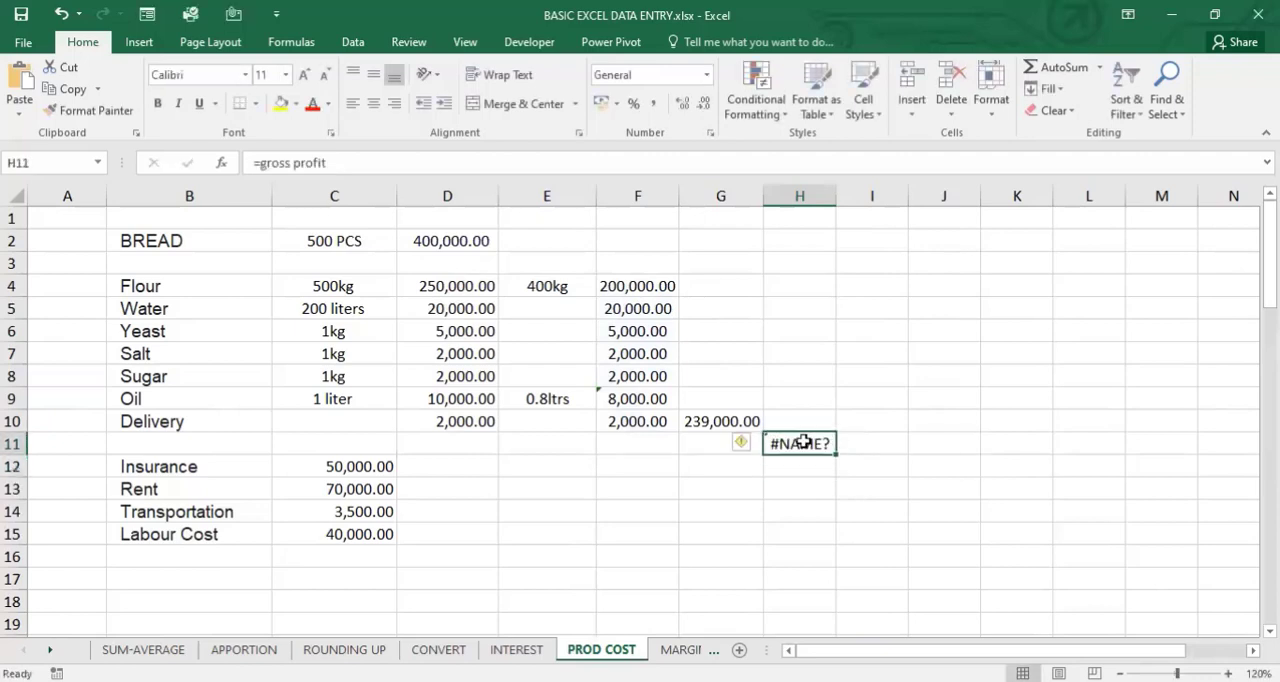
left_click(258, 162)
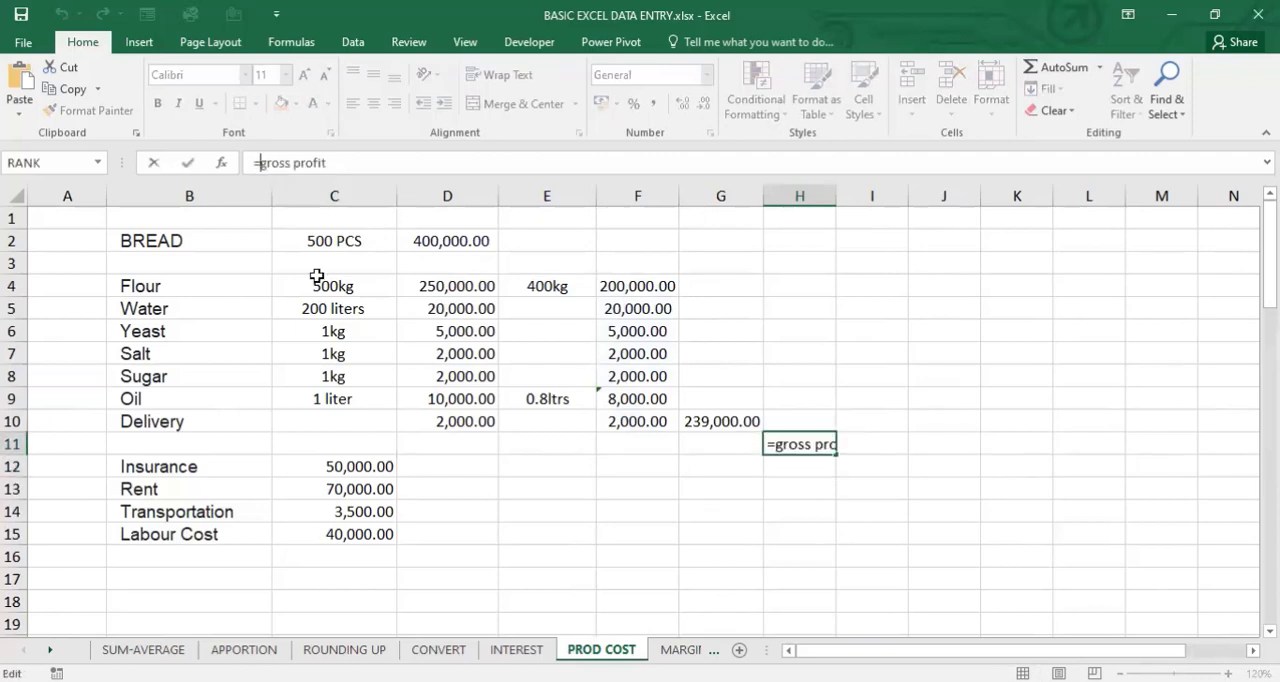
key("BackSpace")
key("Return")
- Move the gross profit label from H11 to H10, beside the ingredient cost total, and make it bold
left_click(780, 443)
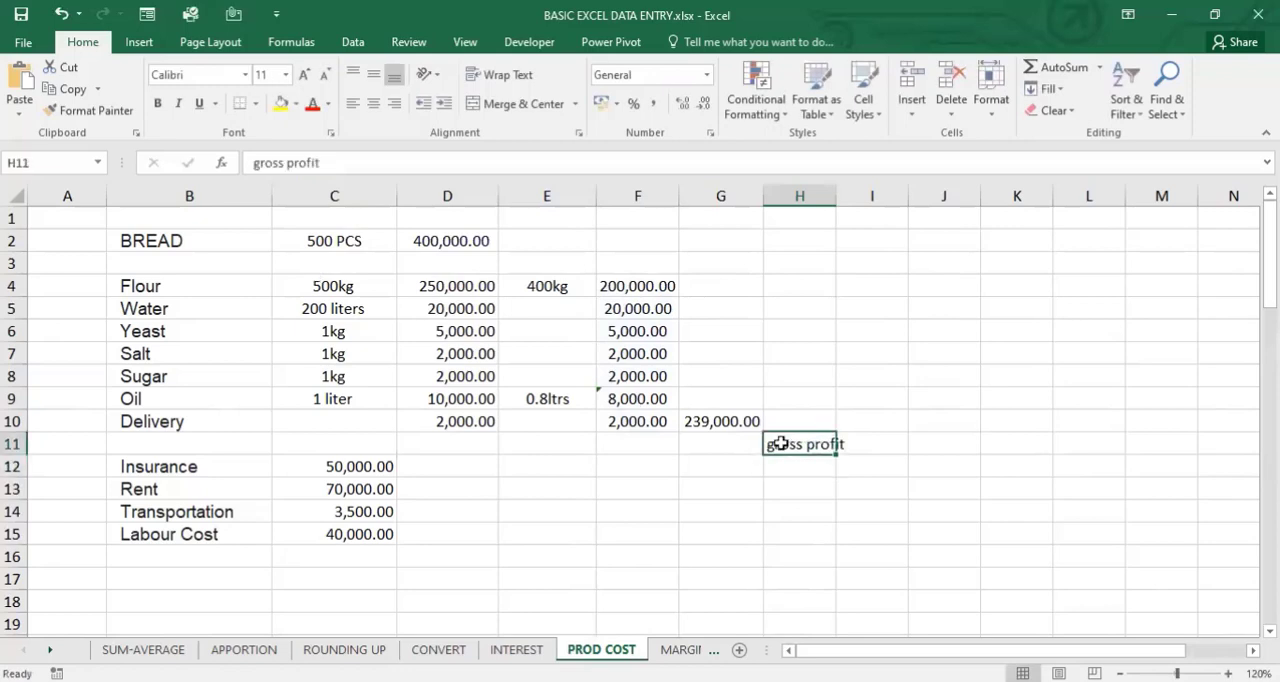
key("ctrl+x")
left_click(824, 421)
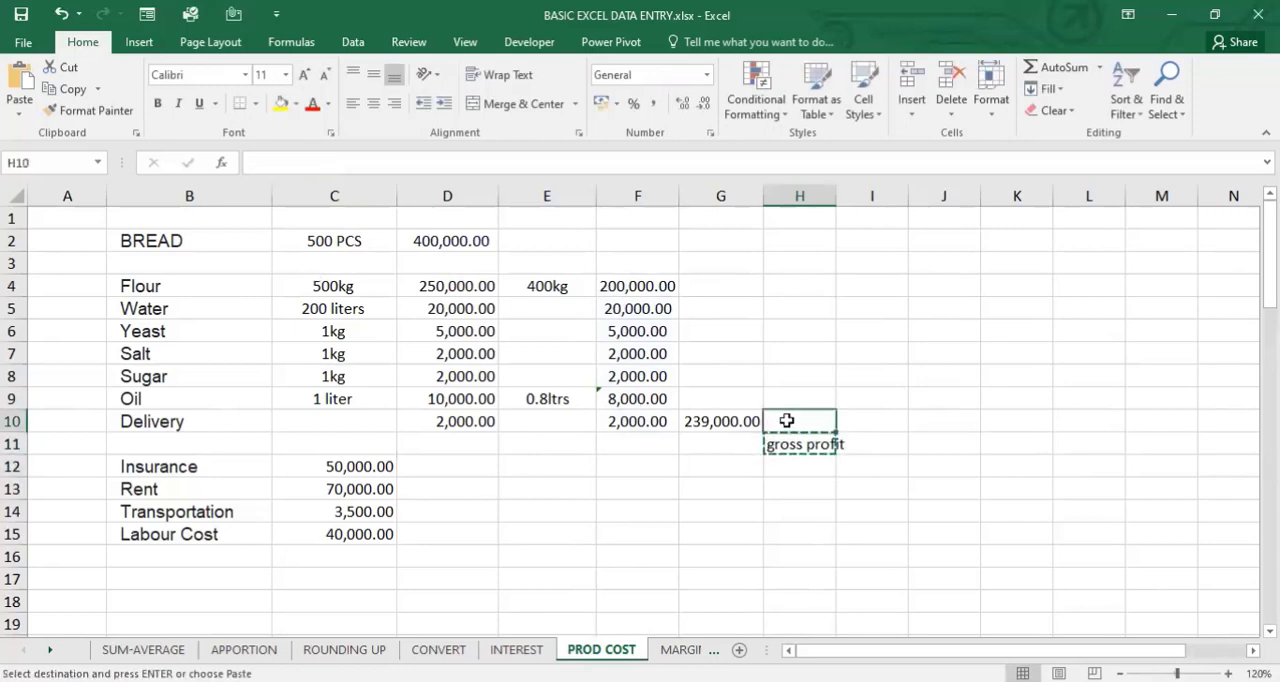
key("Return")
key("ctrl+b")
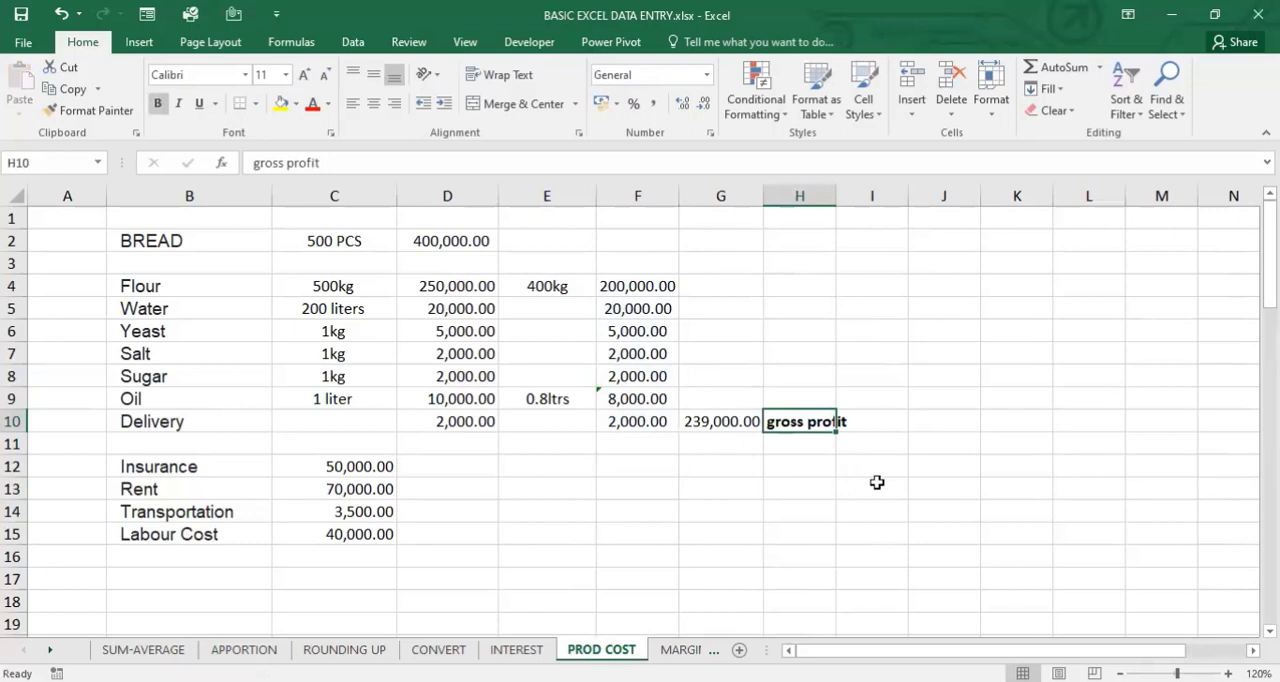
left_click(635, 357)
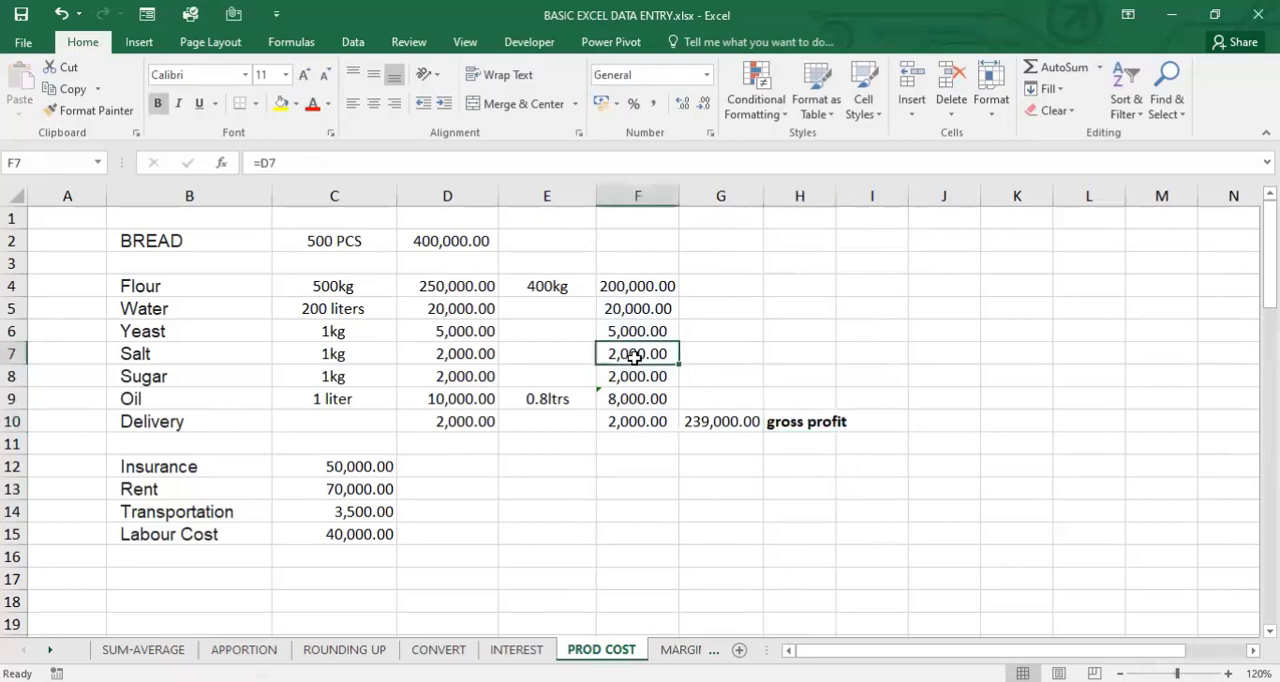
left_click_drag(366, 467, 368, 538)
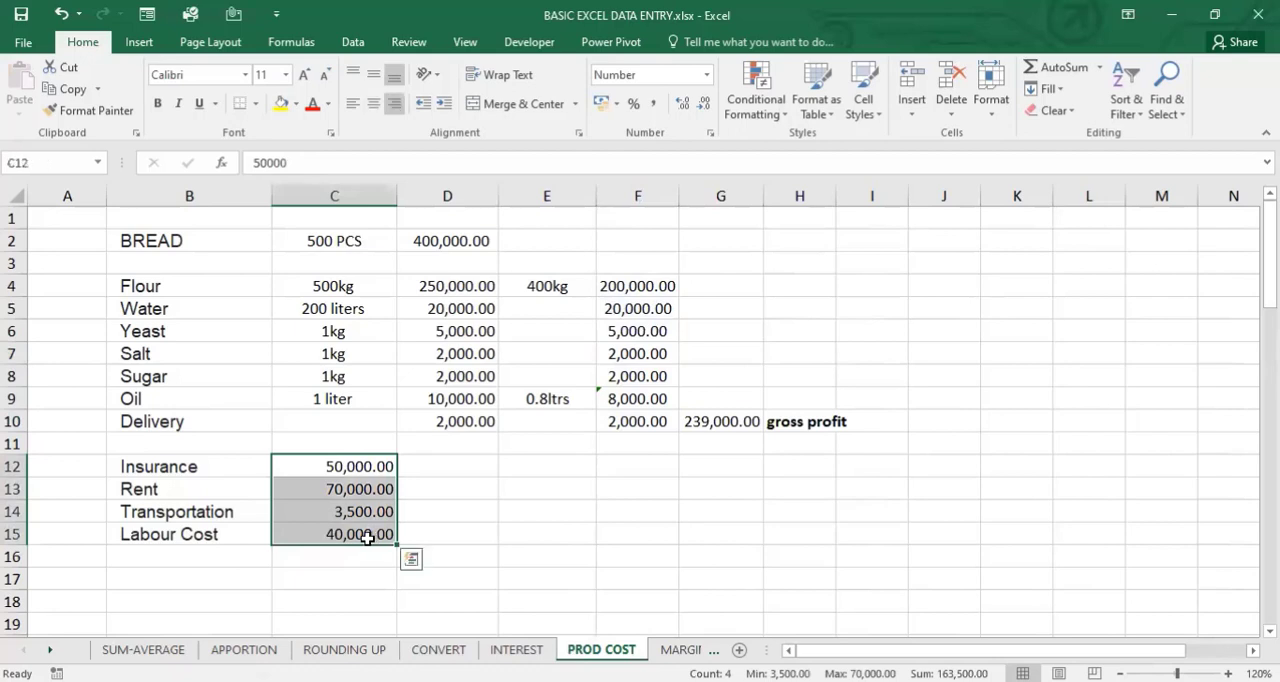
left_click(350, 468)
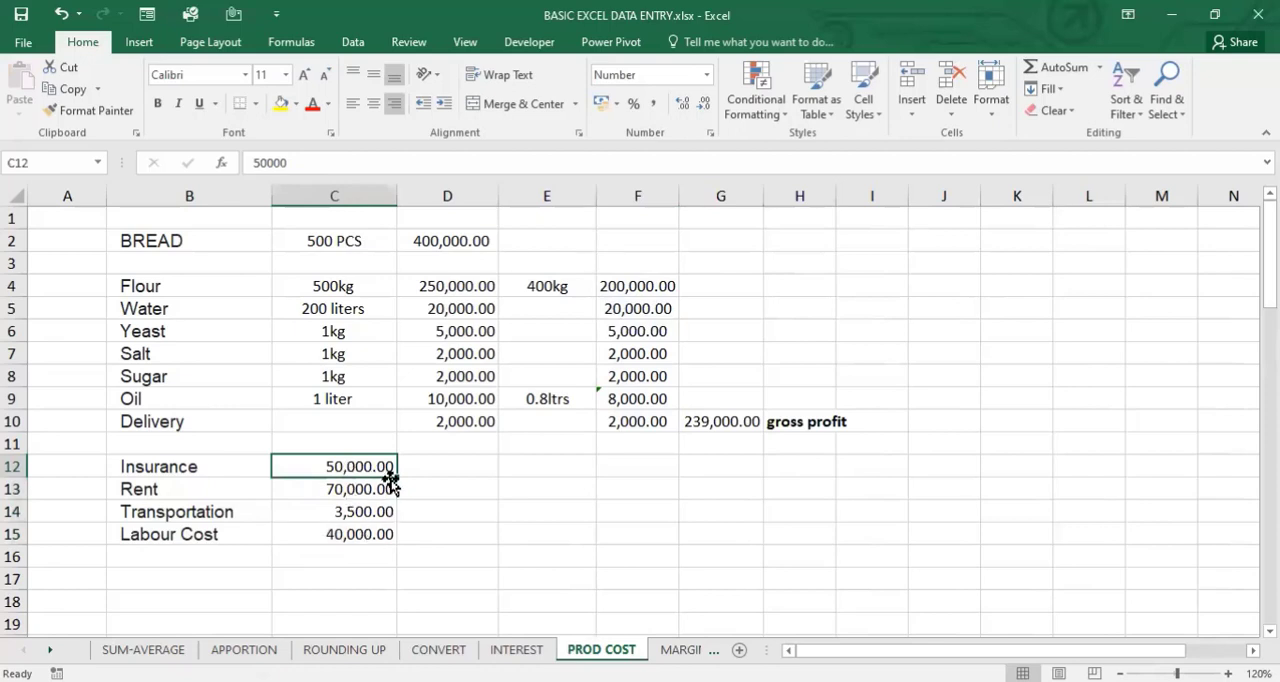
left_click(429, 470)
type("-")
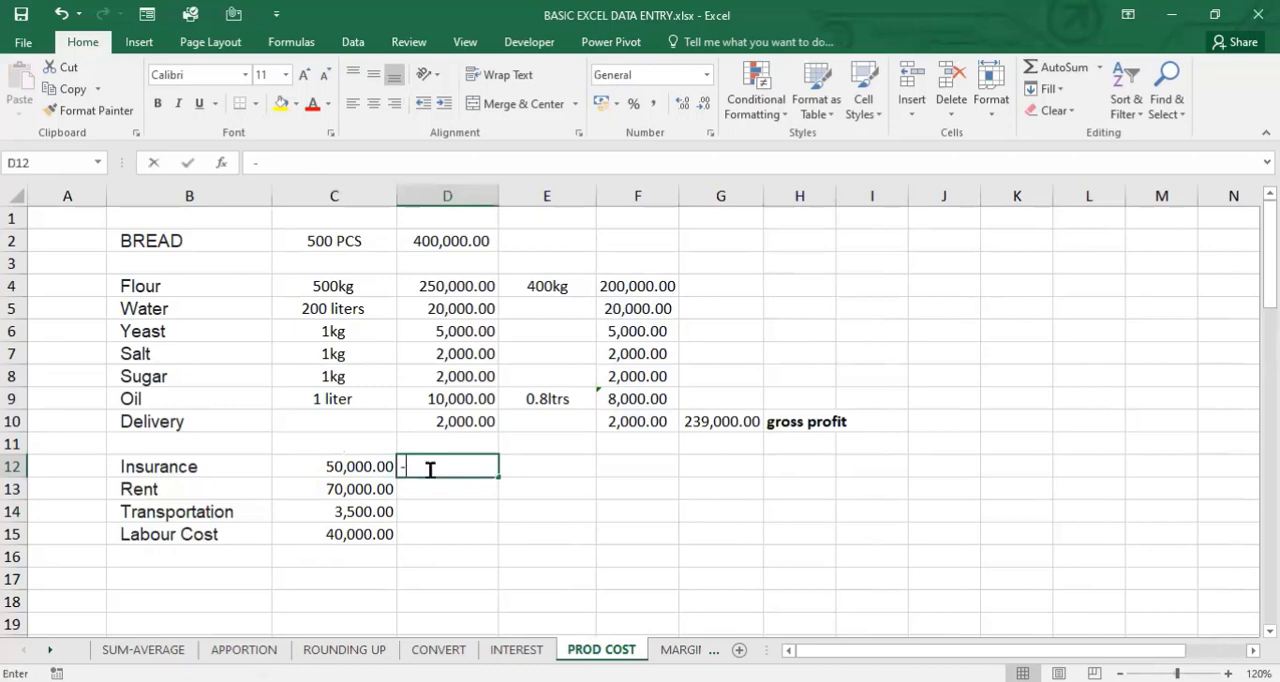
key("BackSpace")
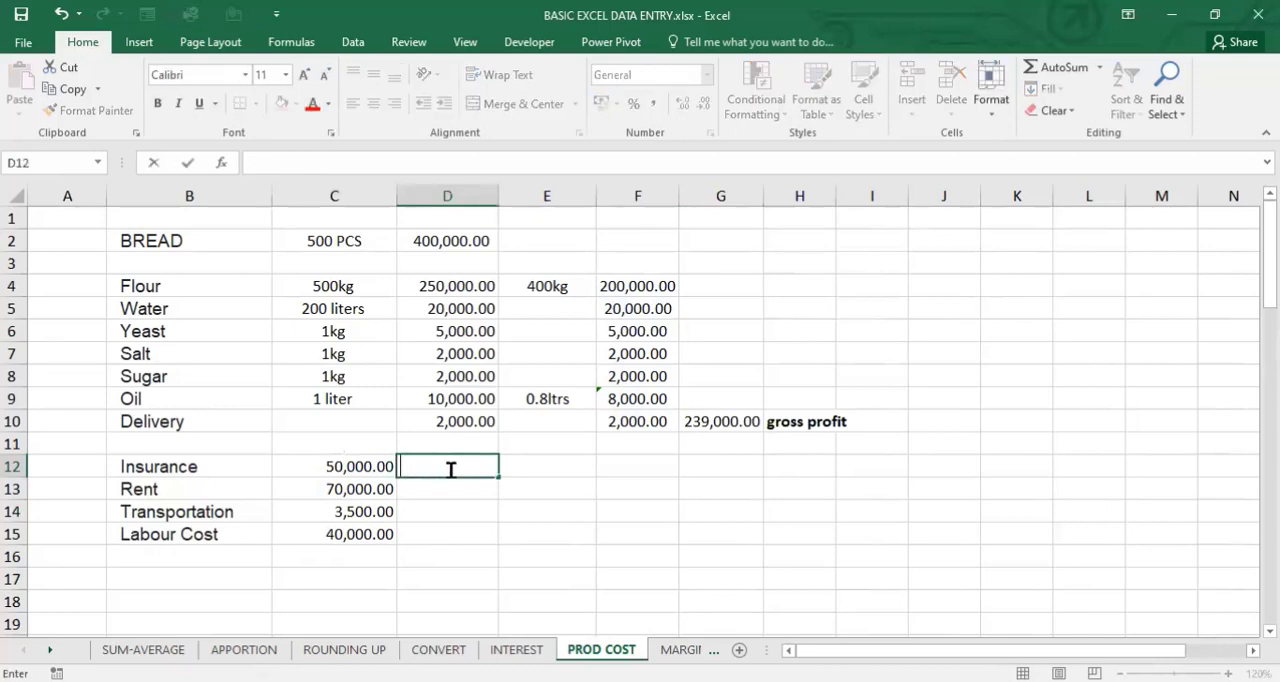
left_click(368, 466)
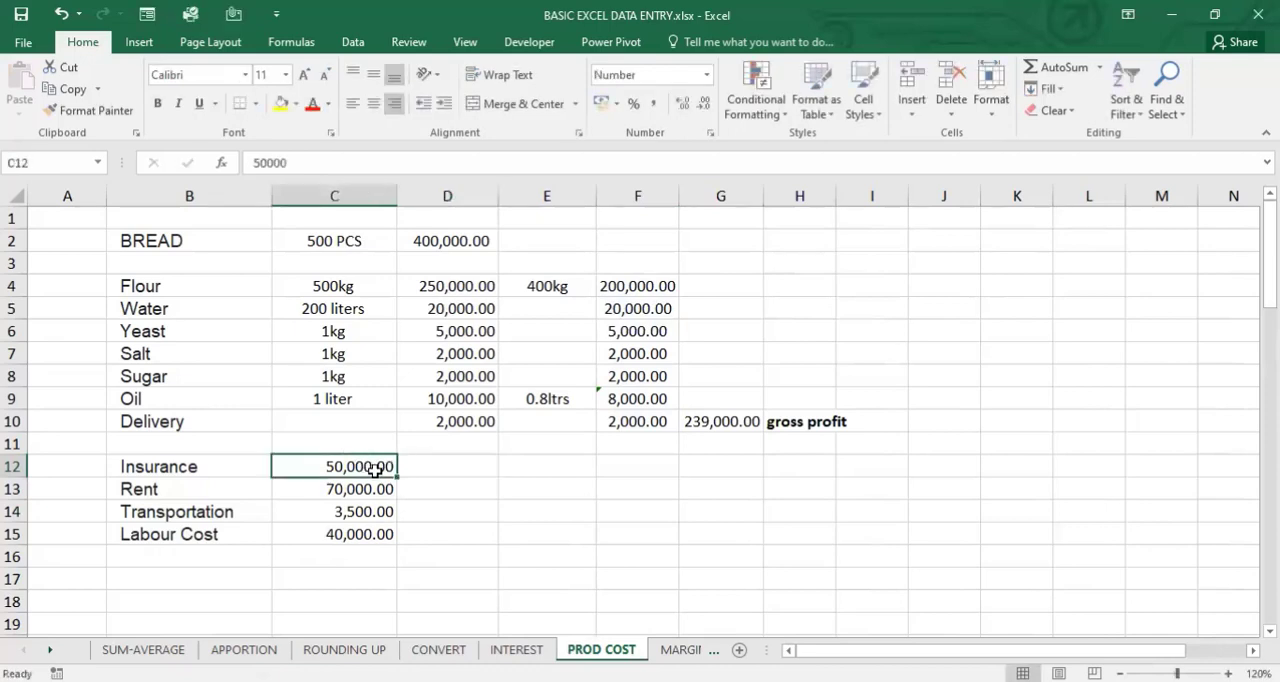
- Calculate the monthly insurance cost in D12 with =C12/12
left_click(440, 467)
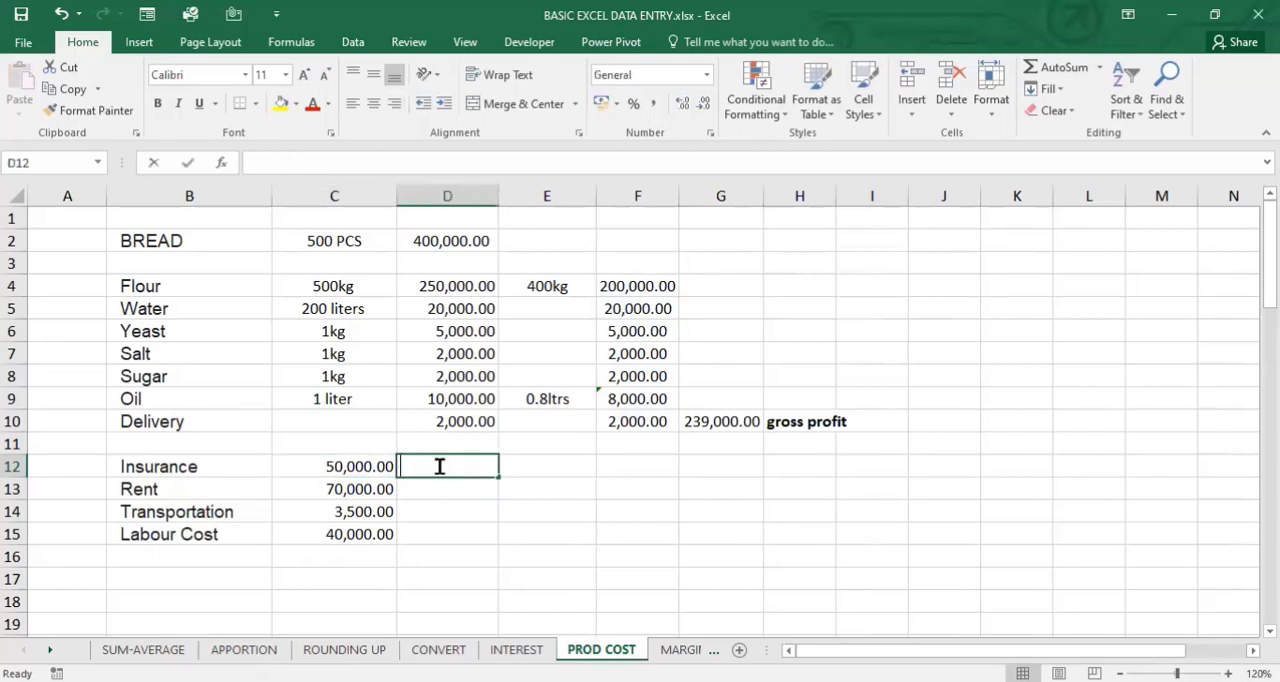
type("=")
left_click(338, 470)
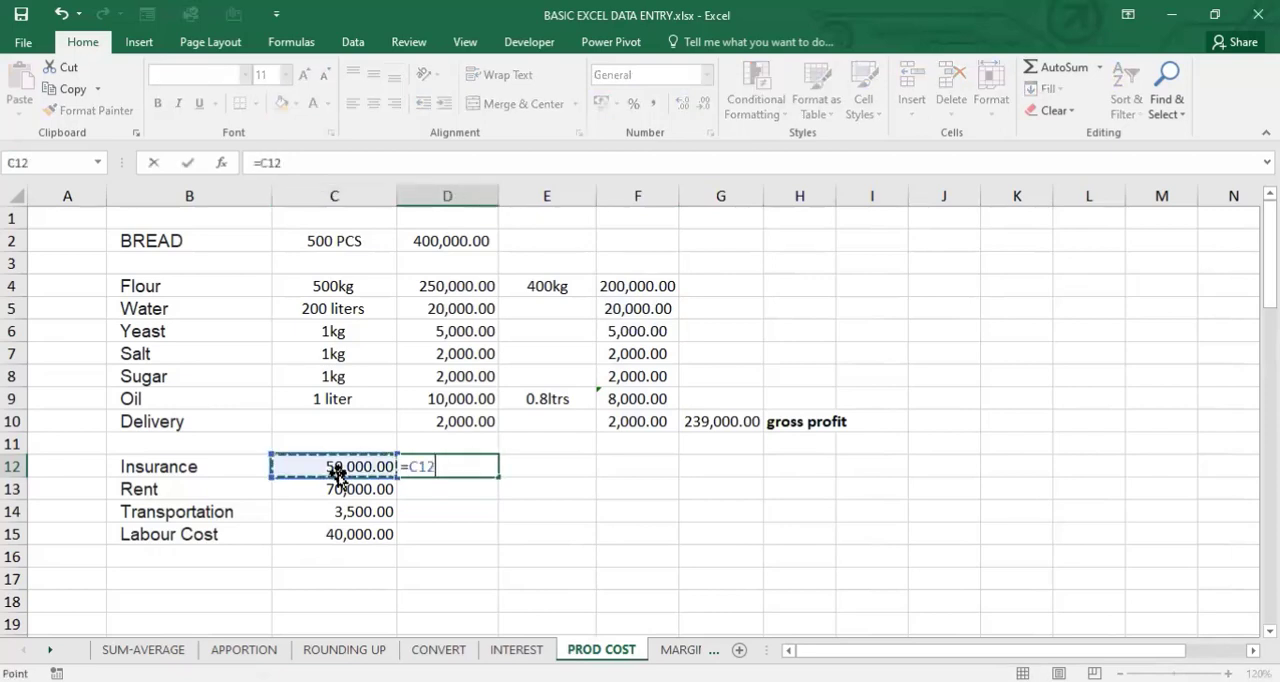
type("/12")
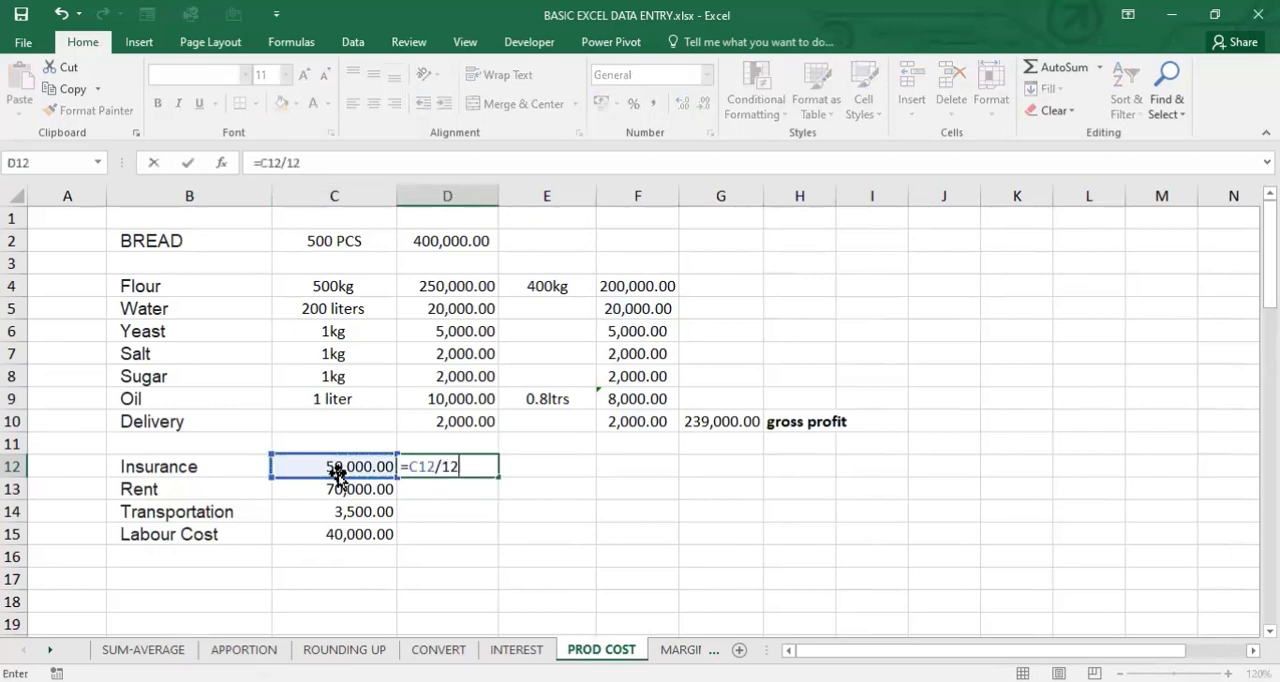
key("Return")
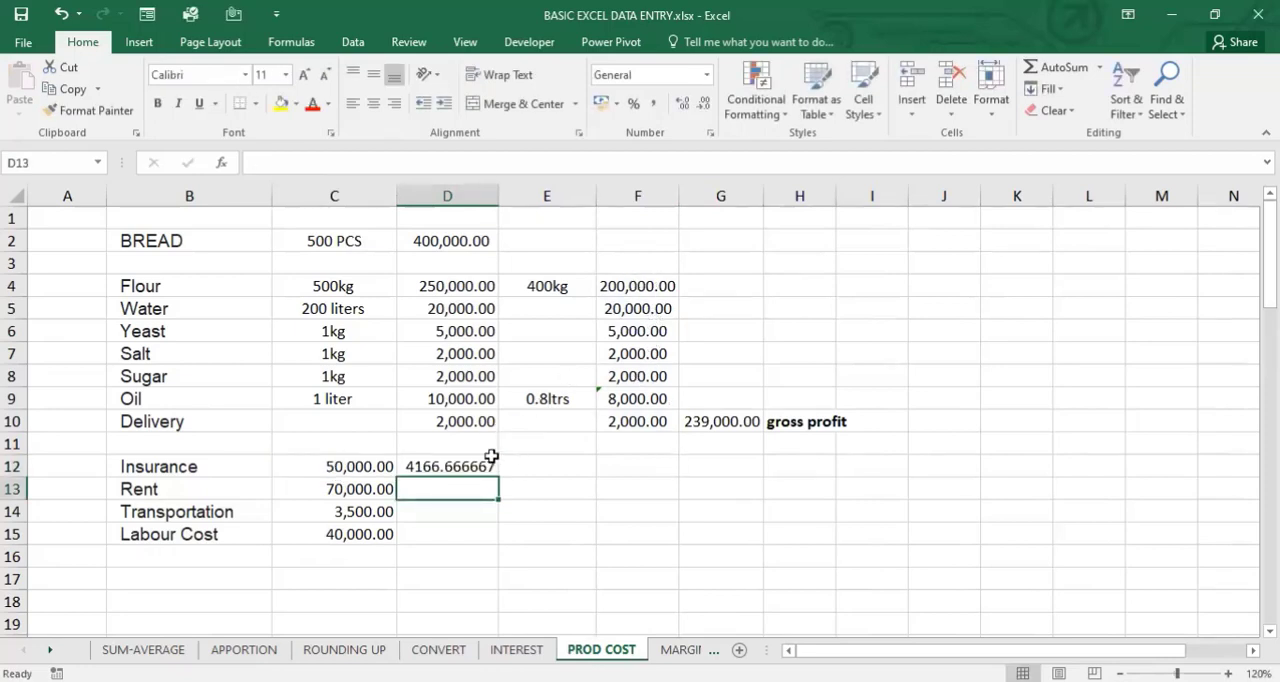
- Fill the monthly cost formula from D12 down into the rent row in D13
left_click(455, 464)
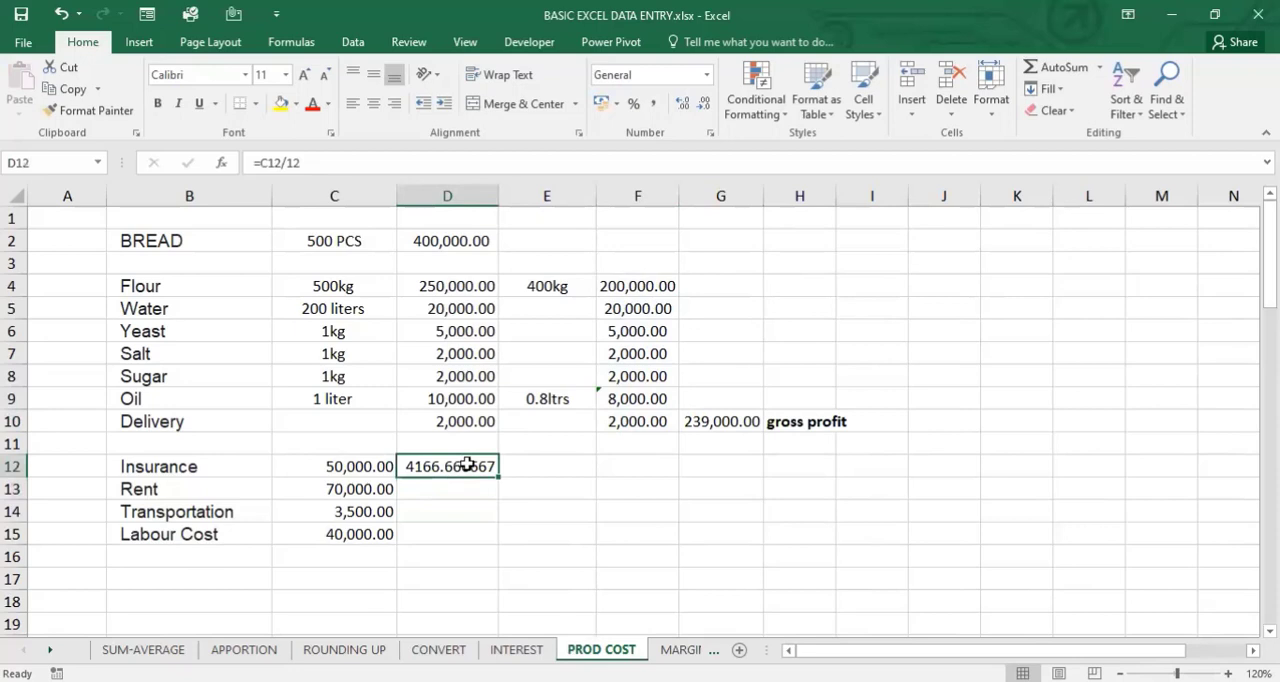
left_click(646, 473)
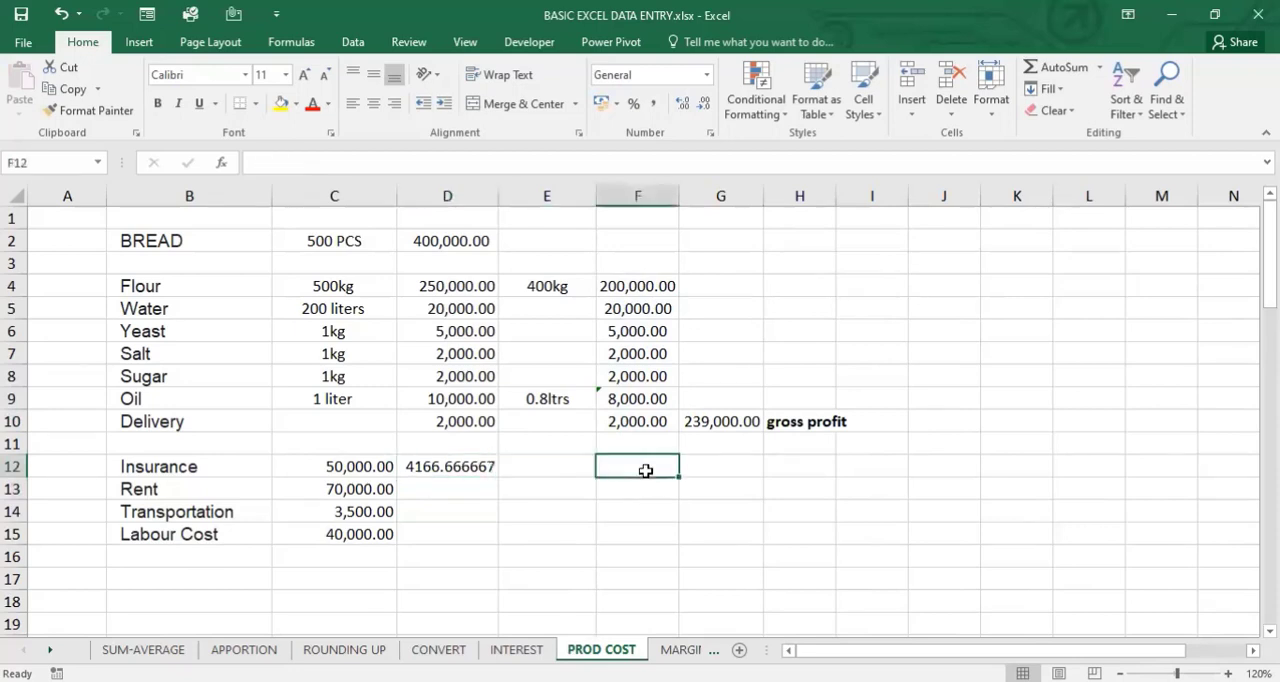
left_click(471, 470)
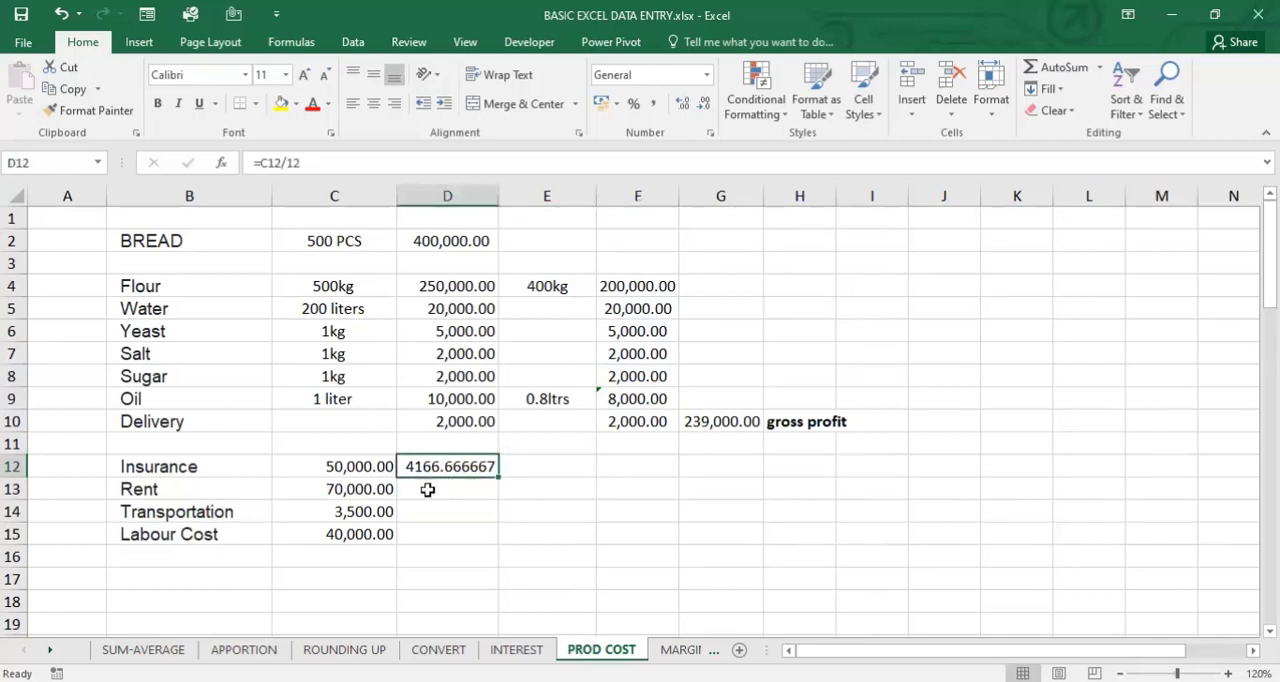
left_click(446, 488)
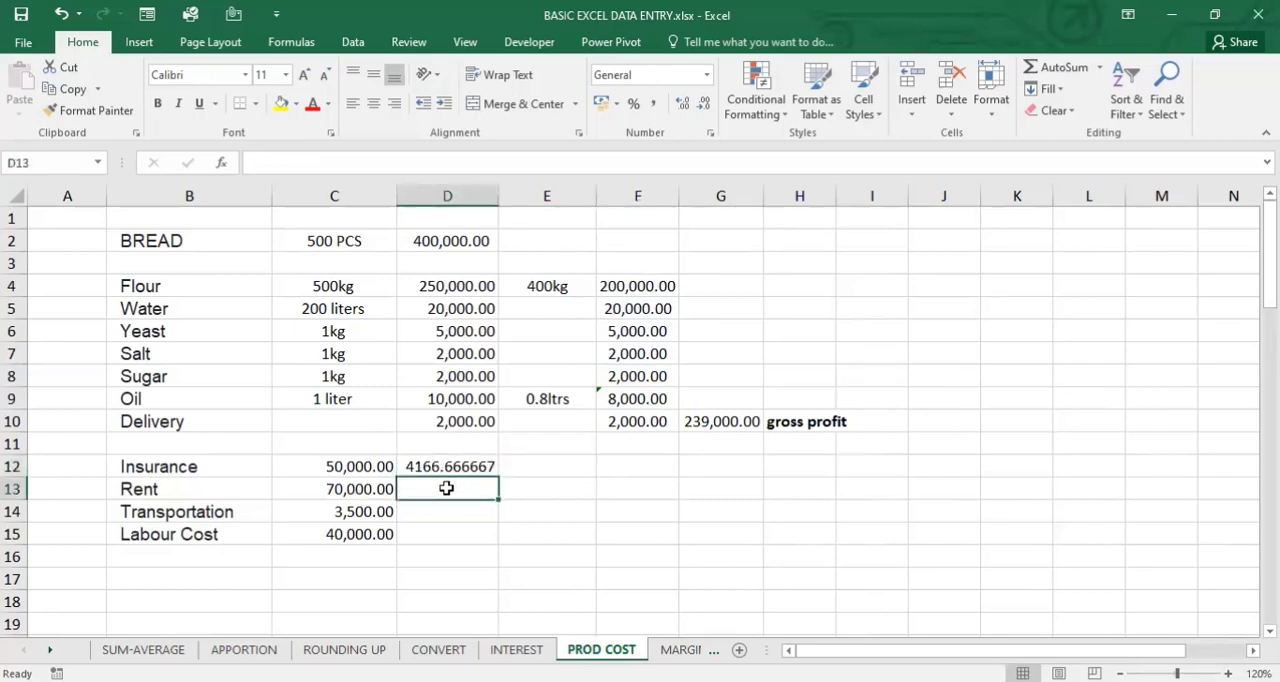
key("ctrl+d")
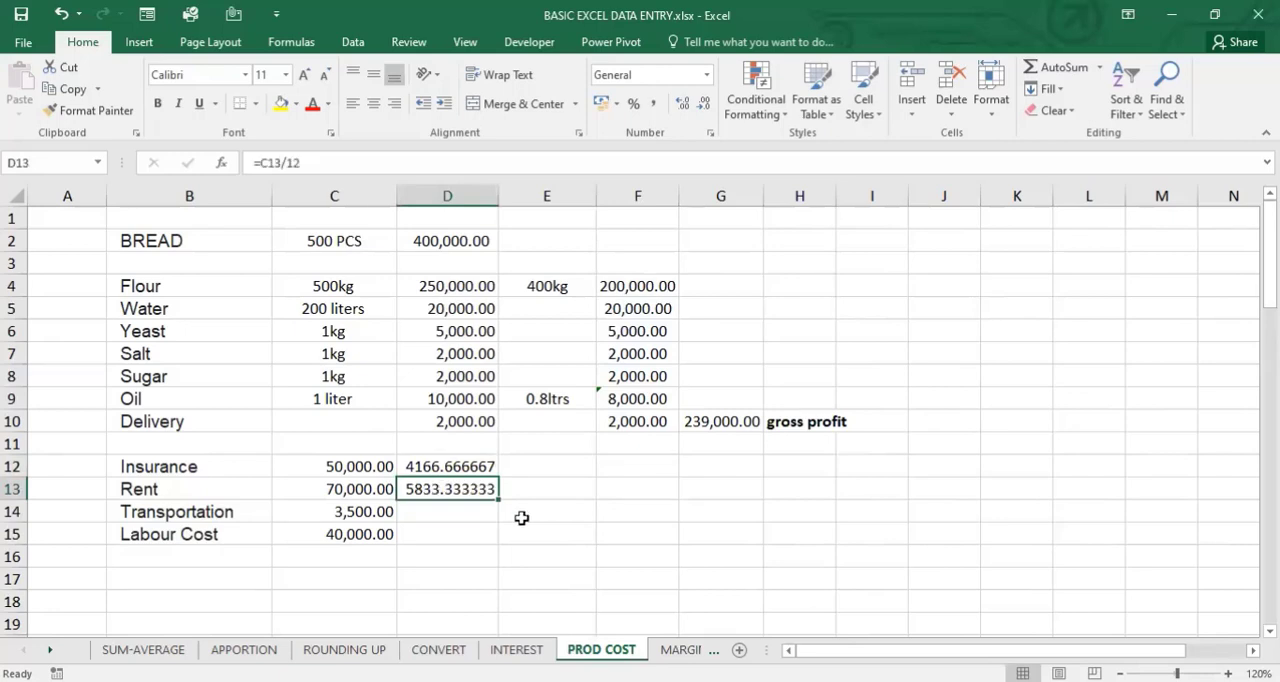
- Enter the transportation cost 3500 in D14 and the labour cost 40000 in D15
left_click(471, 512)
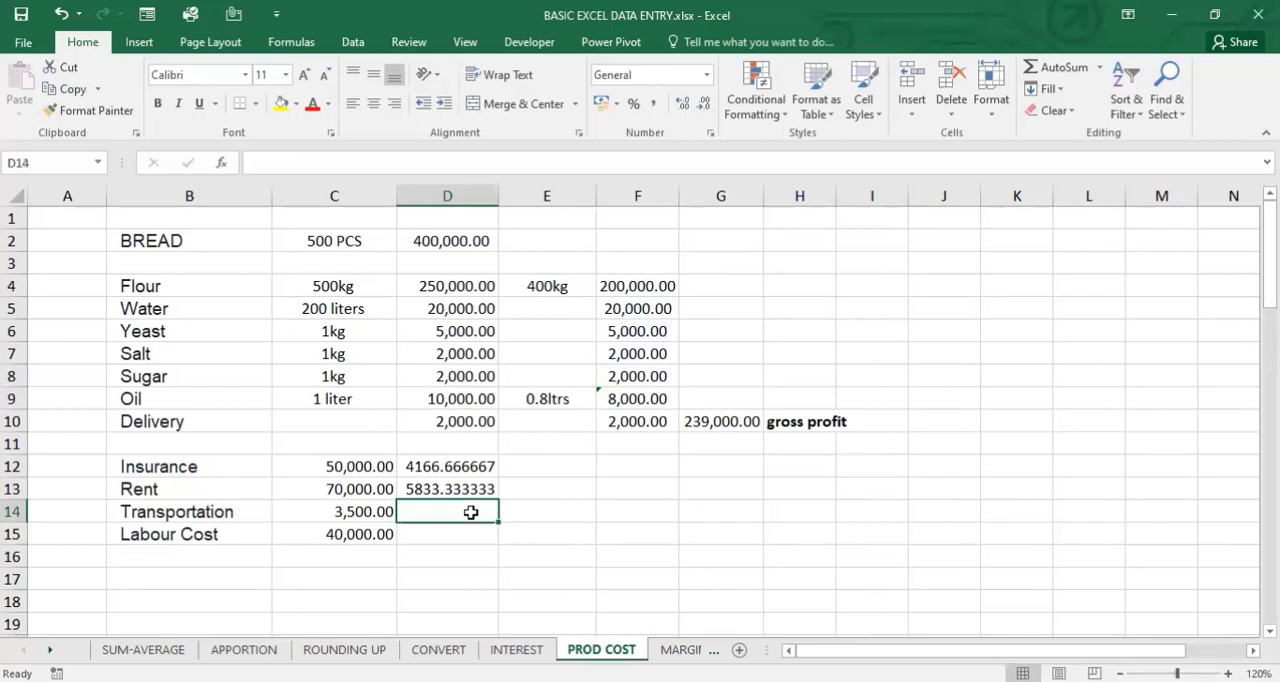
type("3")
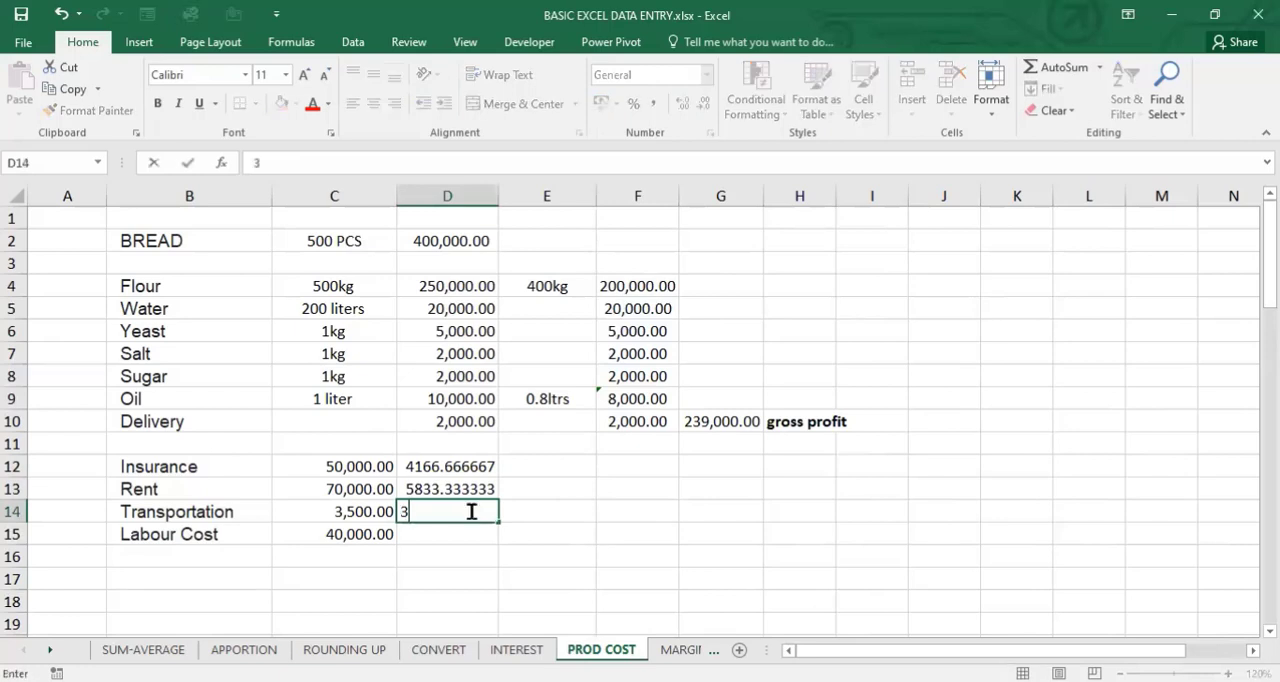
type("500")
key("Return")
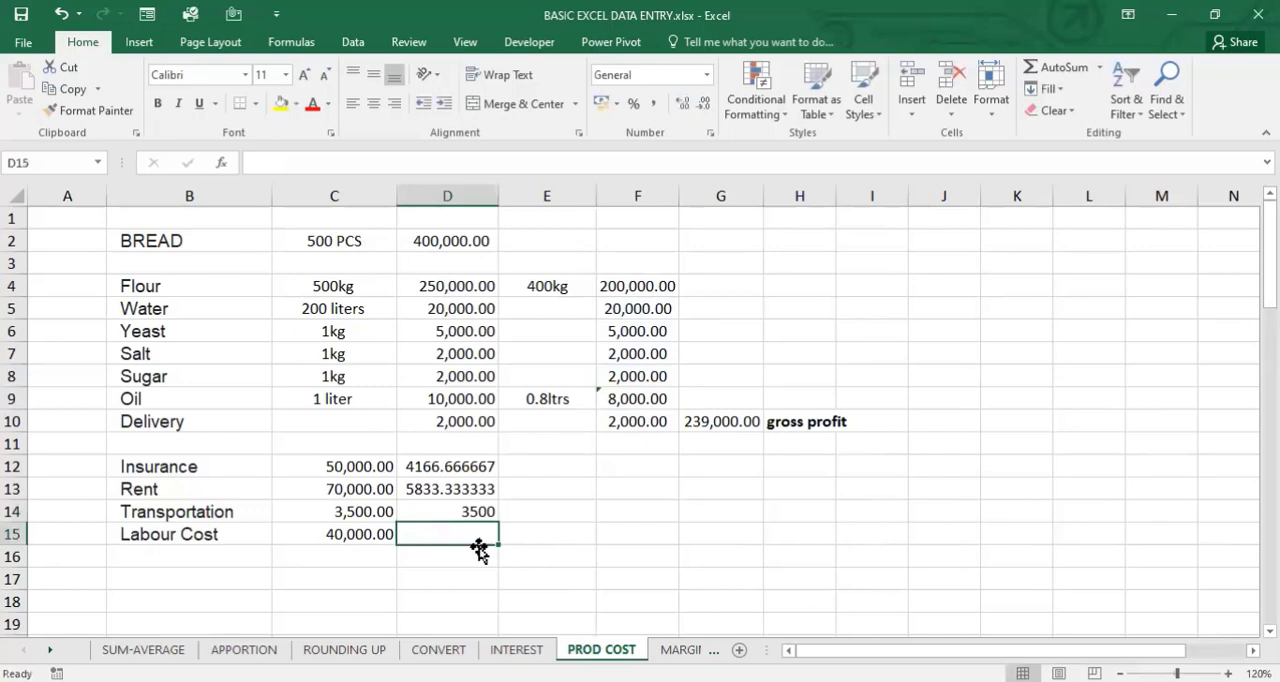
type("40000")
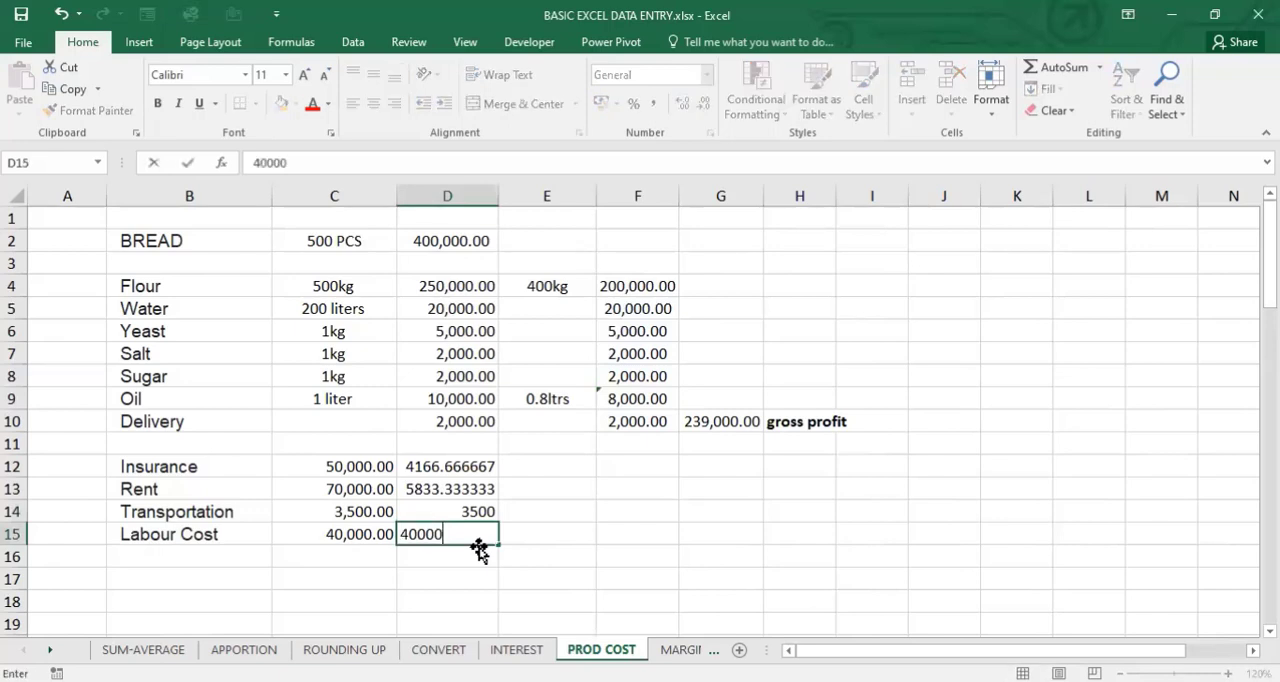
key("Return")
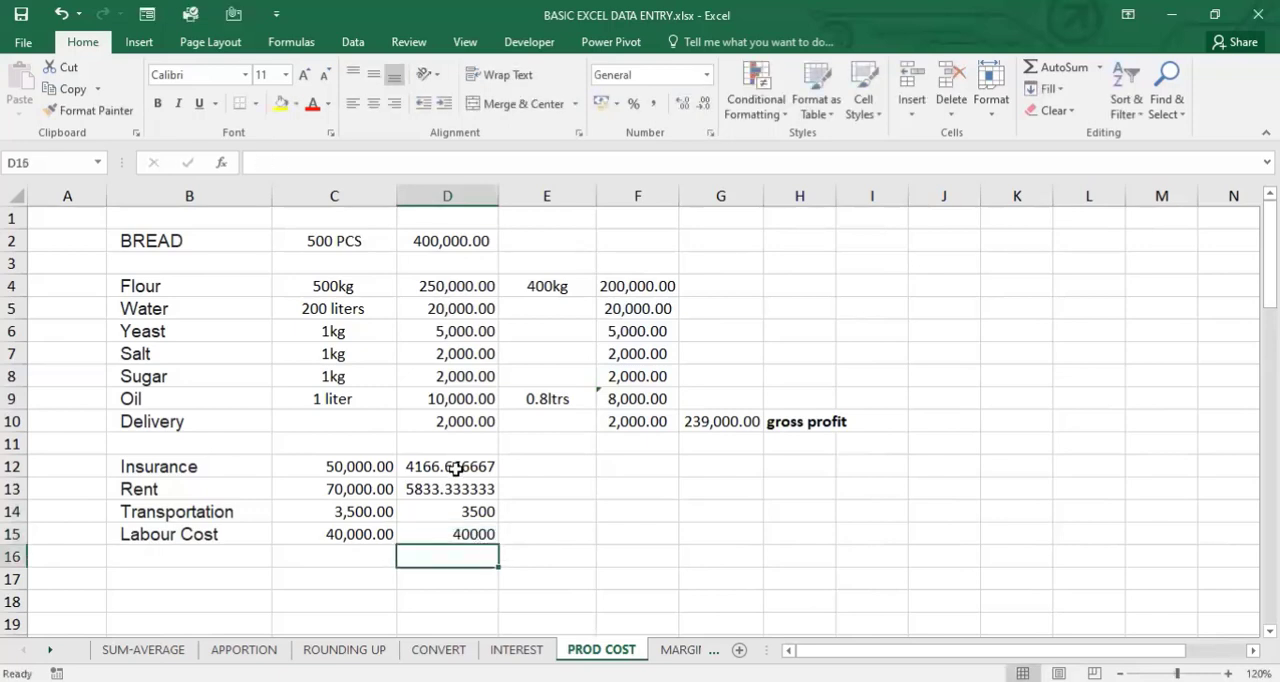
- Format the overhead costs in D12:D15 as numbers with thousands separators and two decimal places
key("Up")
key("Up")
key("Up")
key("Up")
left_click(472, 546, "shift")
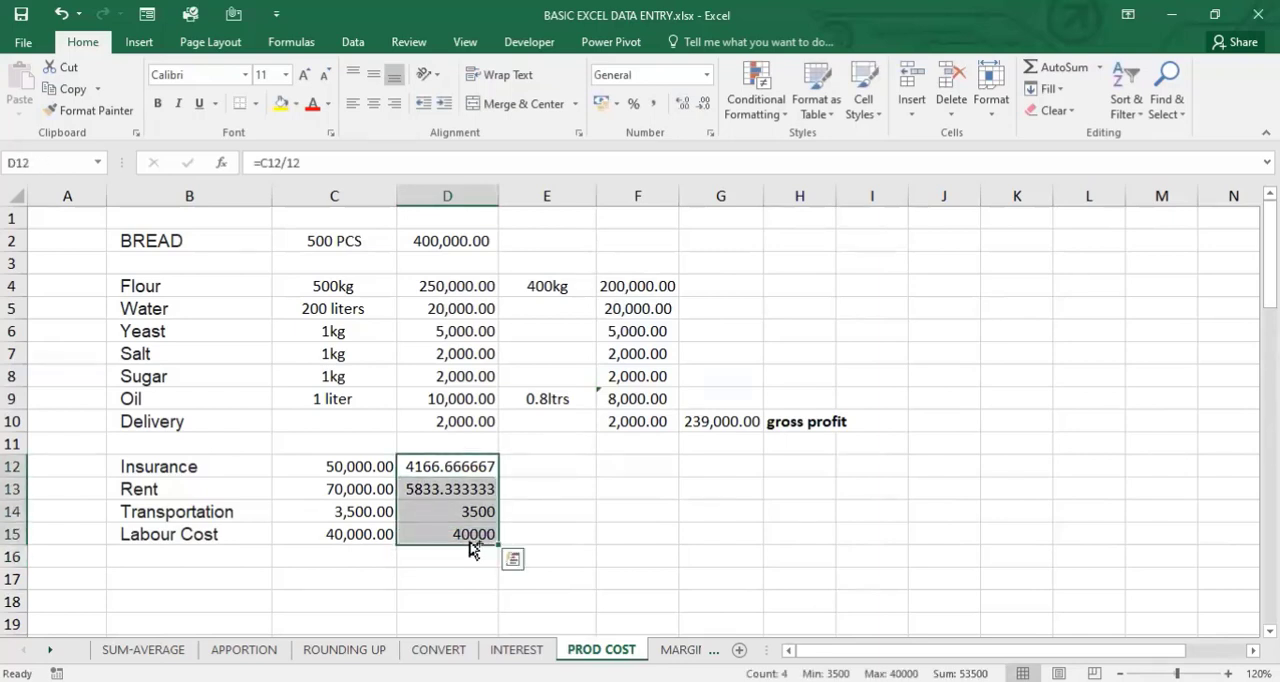
key("ctrl+shift+1")
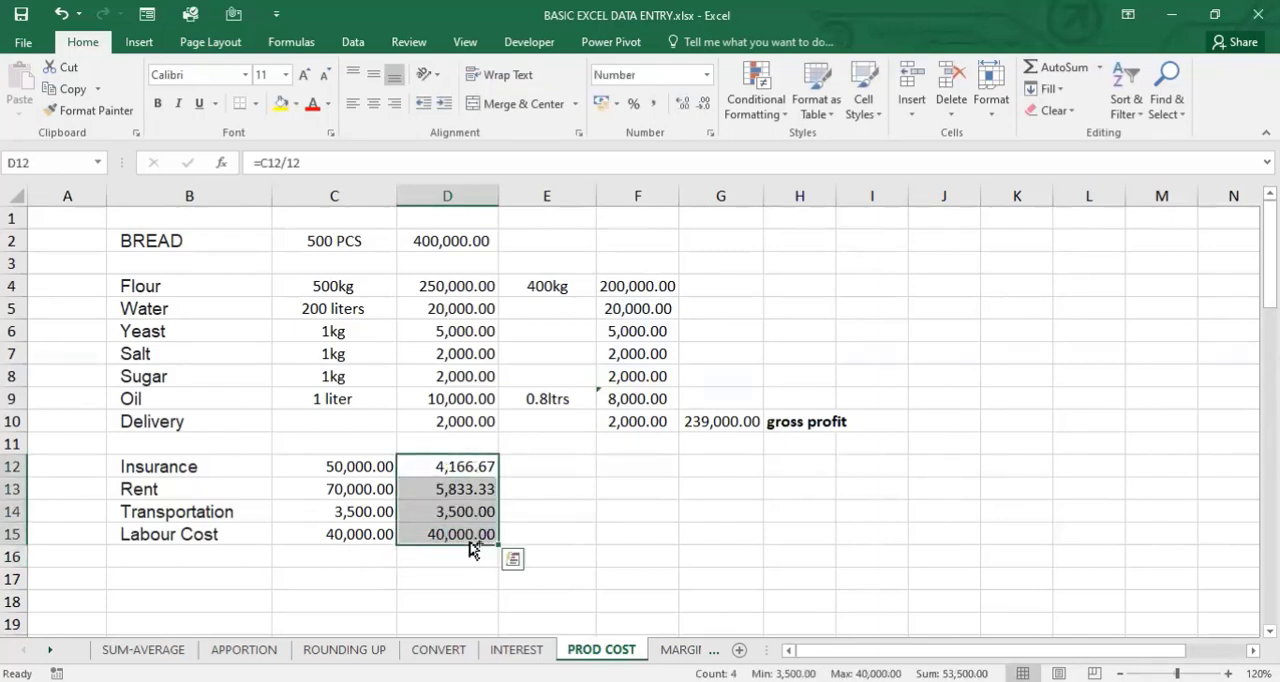
left_click(598, 541)
left_click(443, 564)
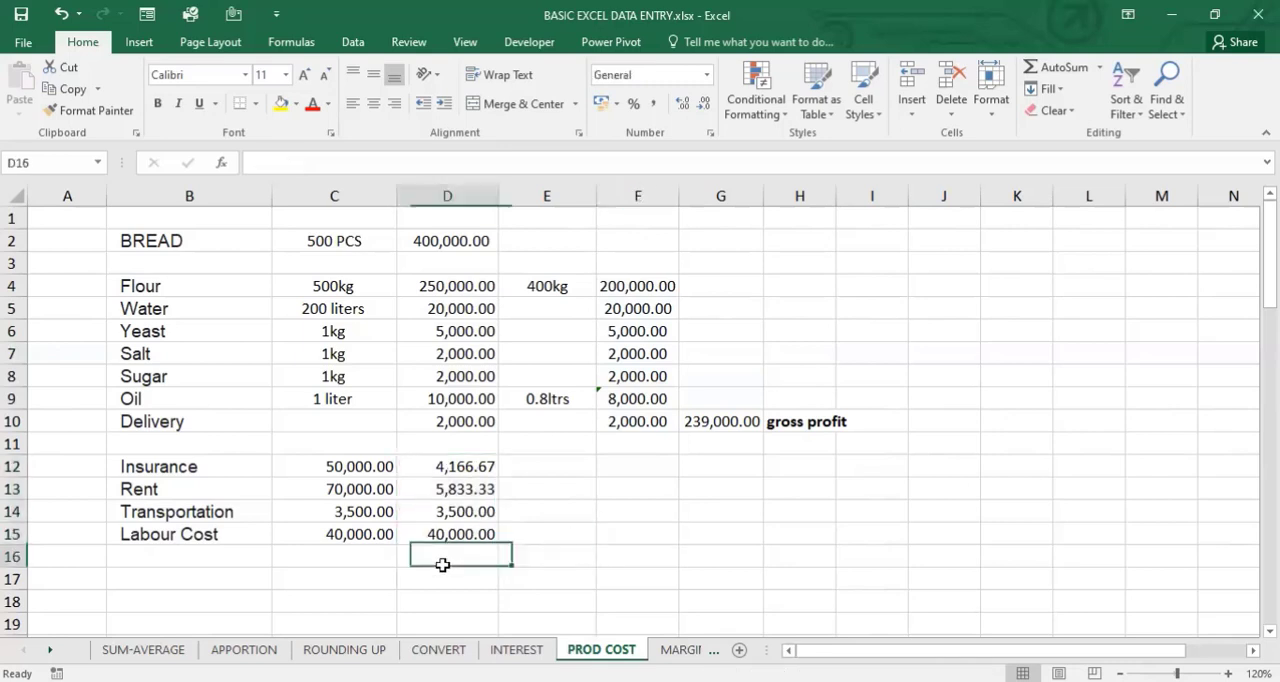
left_click(443, 580)
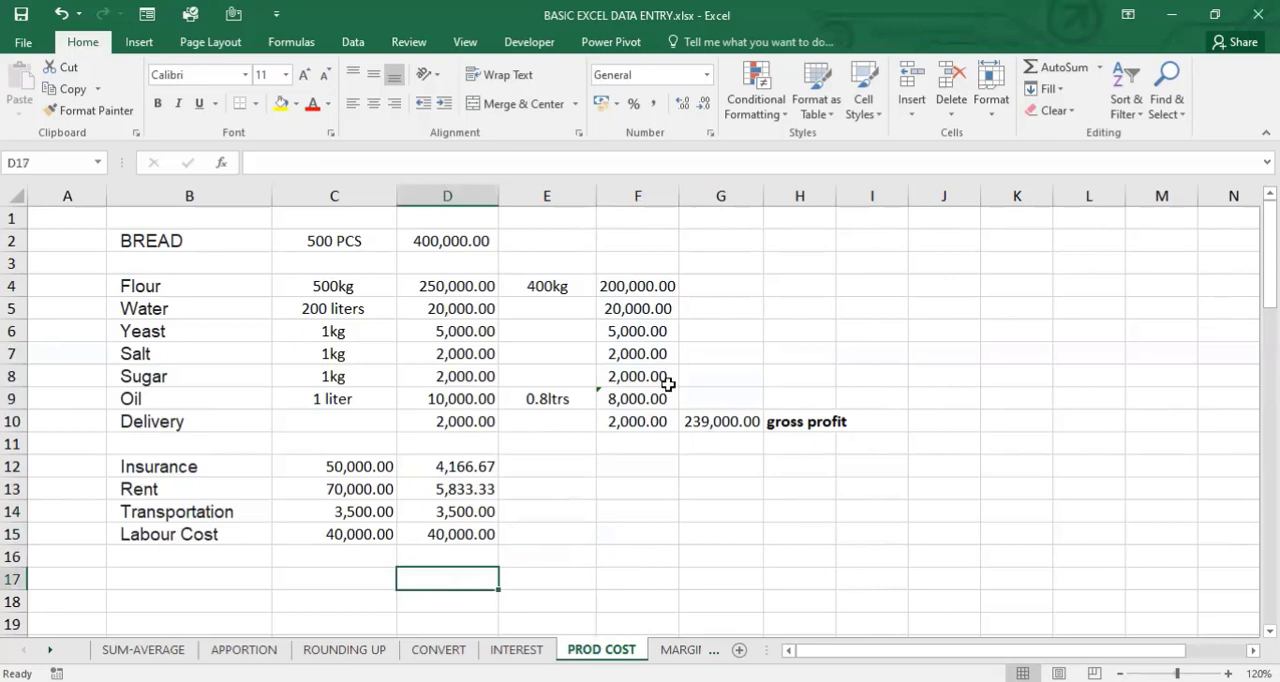
left_click(343, 286)
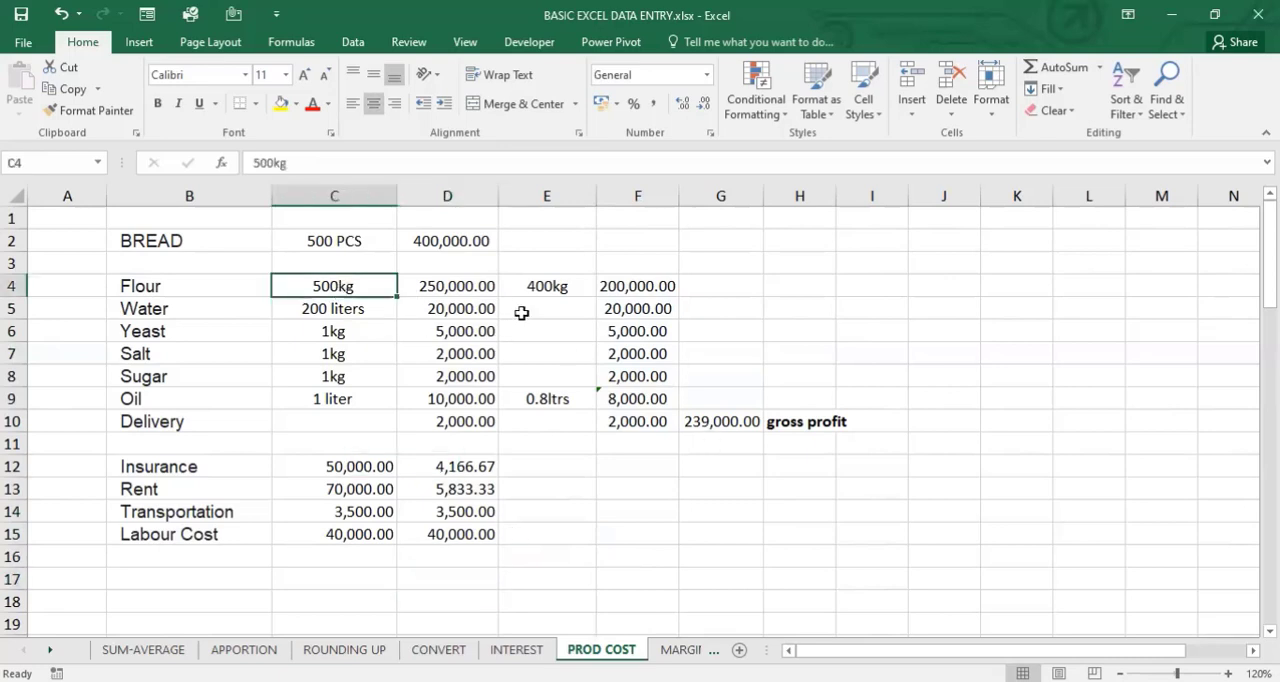
left_click(544, 286)
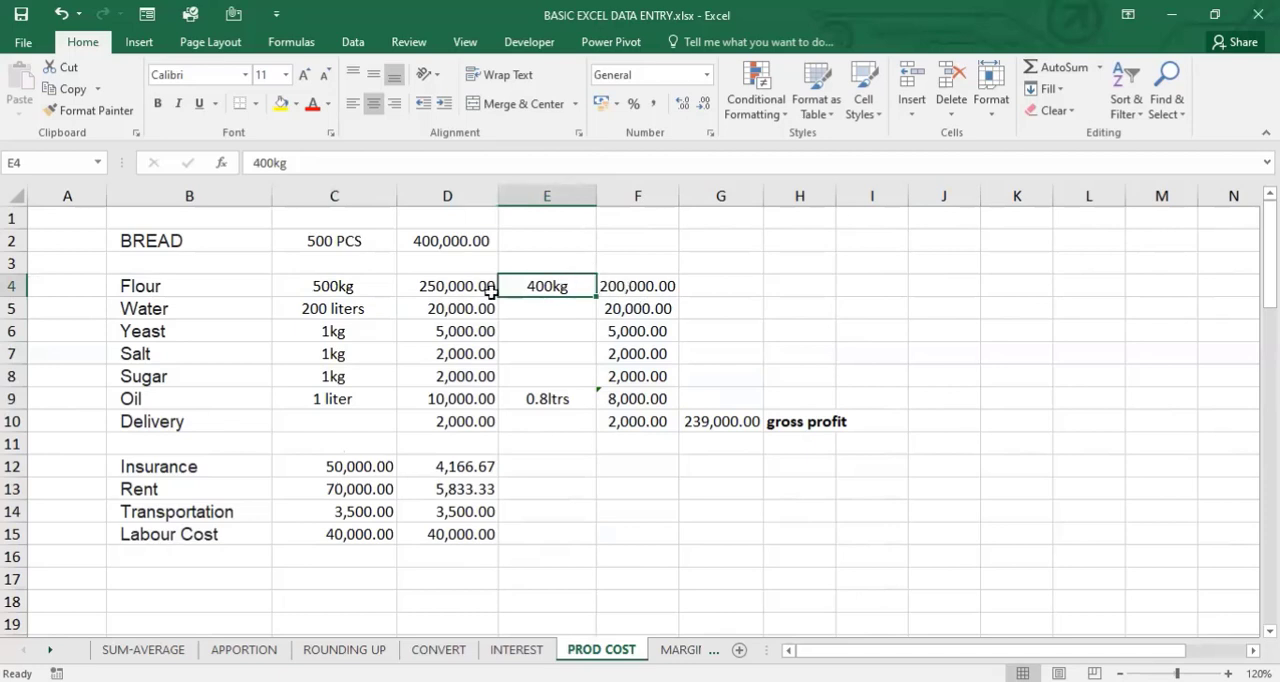
left_click(325, 285)
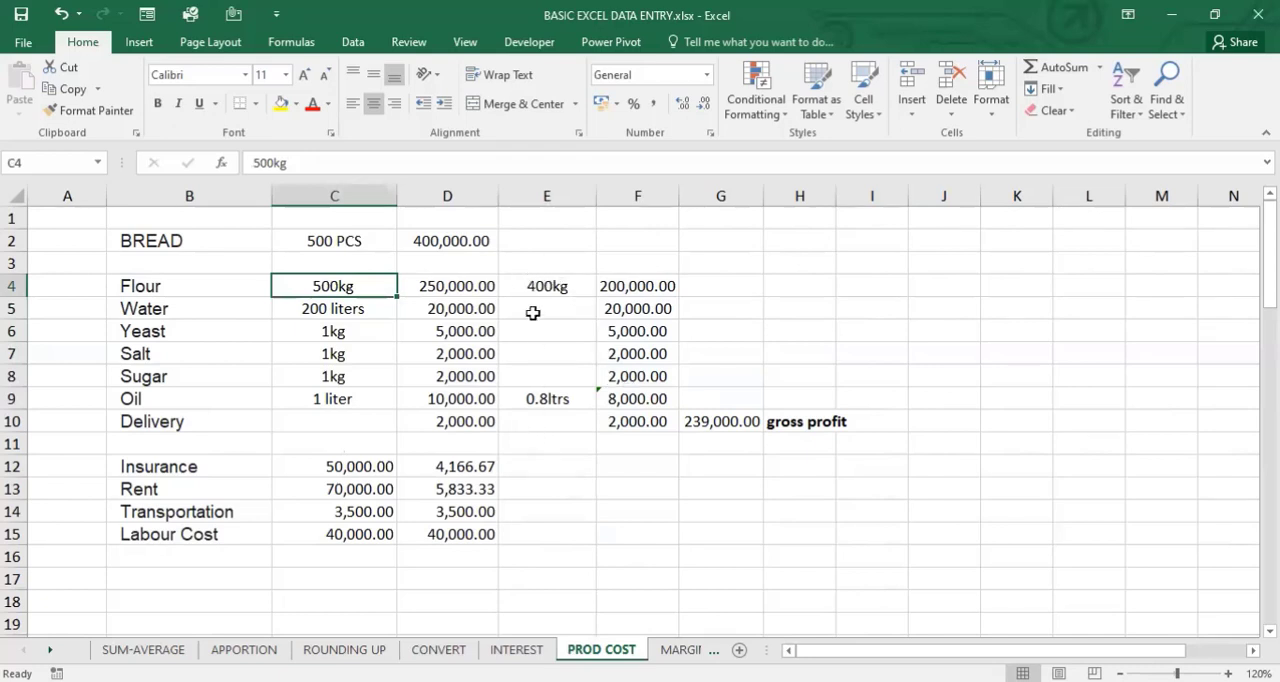
- Insert a blank row at row 11, between the Delivery row and the overhead costs
left_click(551, 437)
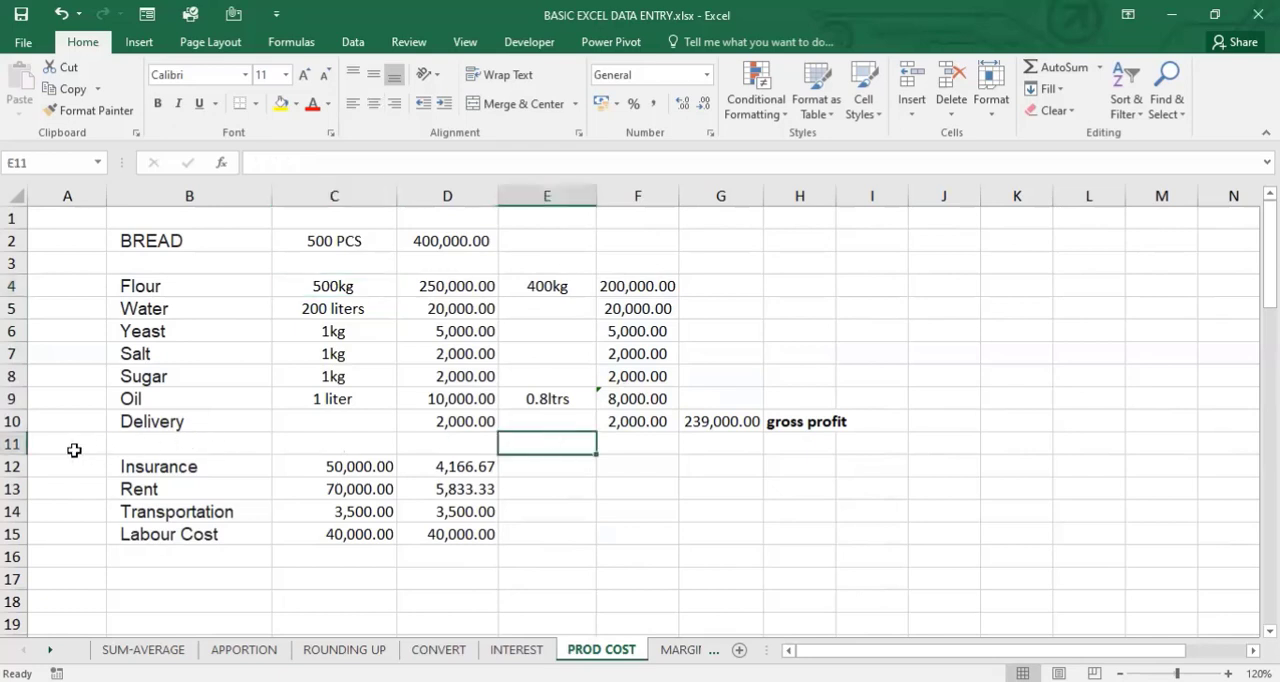
left_click(14, 443)
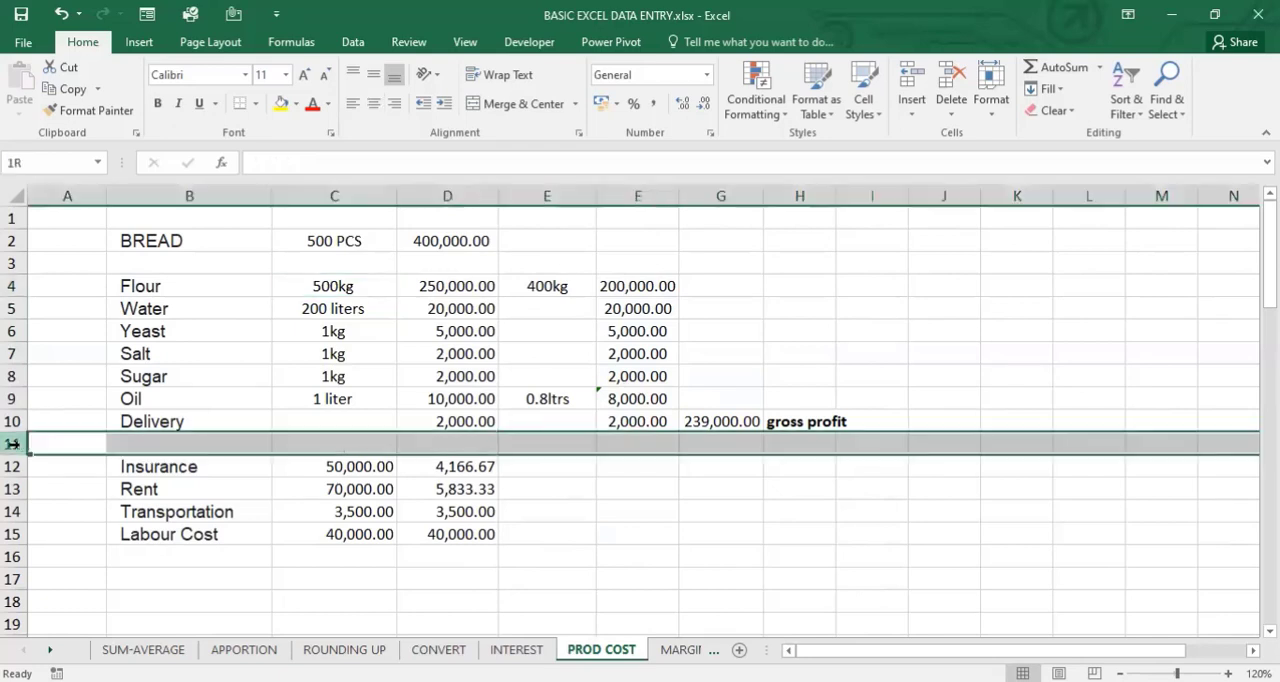
right_click(14, 443)
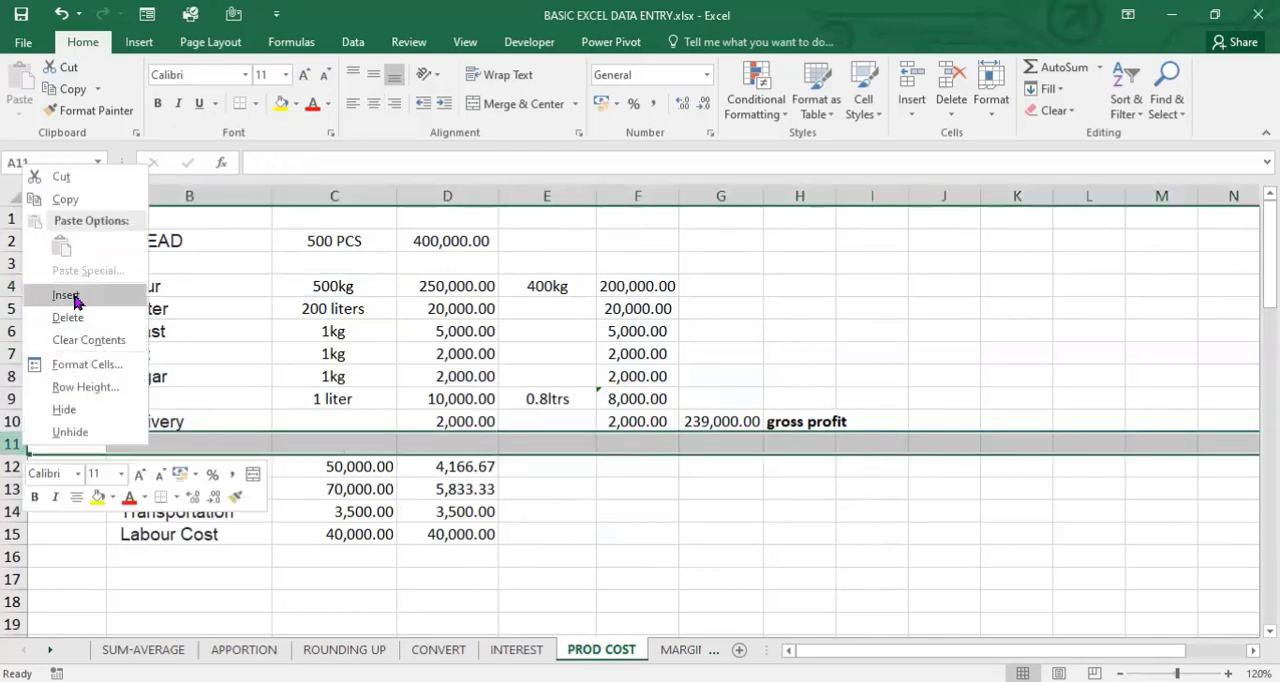
left_click(66, 296)
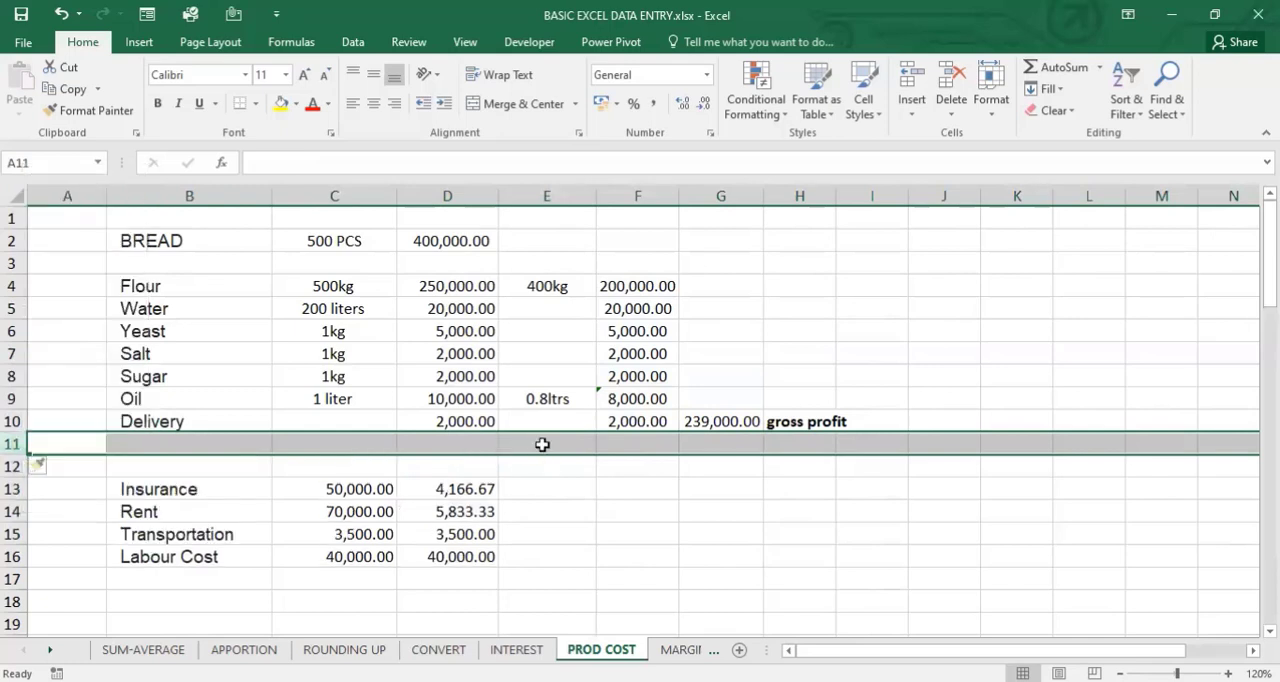
left_click(542, 444)
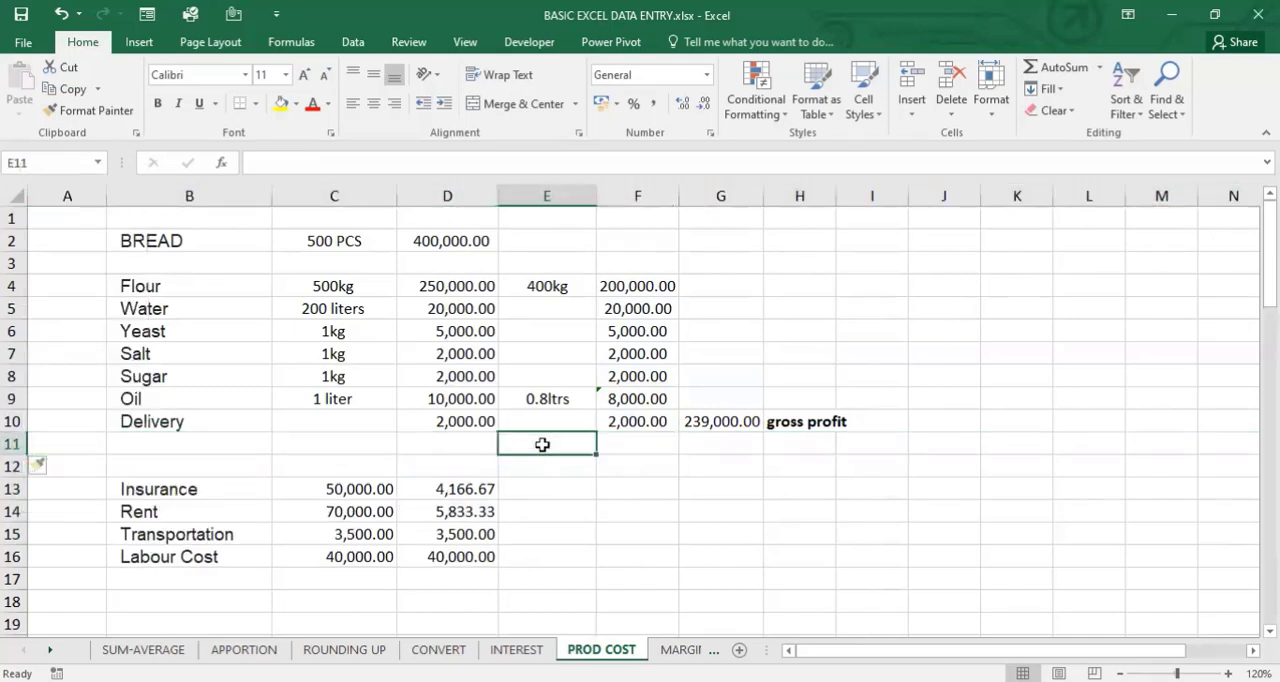
- Enter 0.2% in B11, directly below the Delivery label
left_click(268, 447)
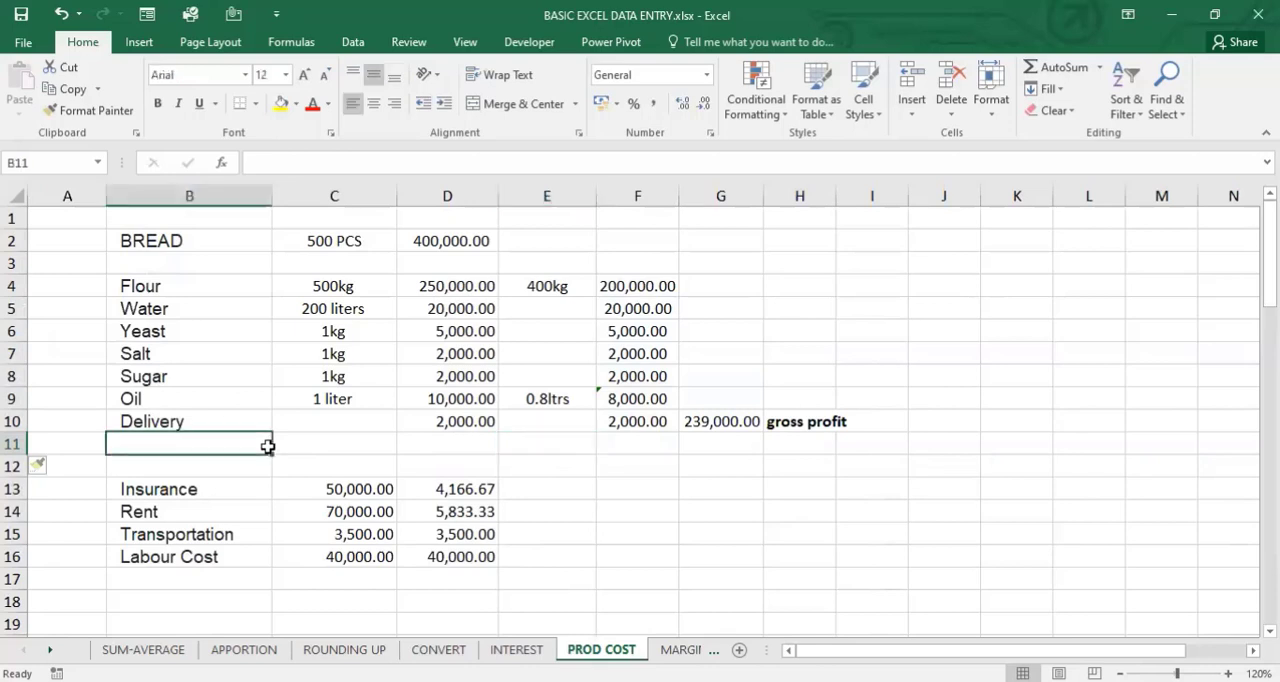
type("0")
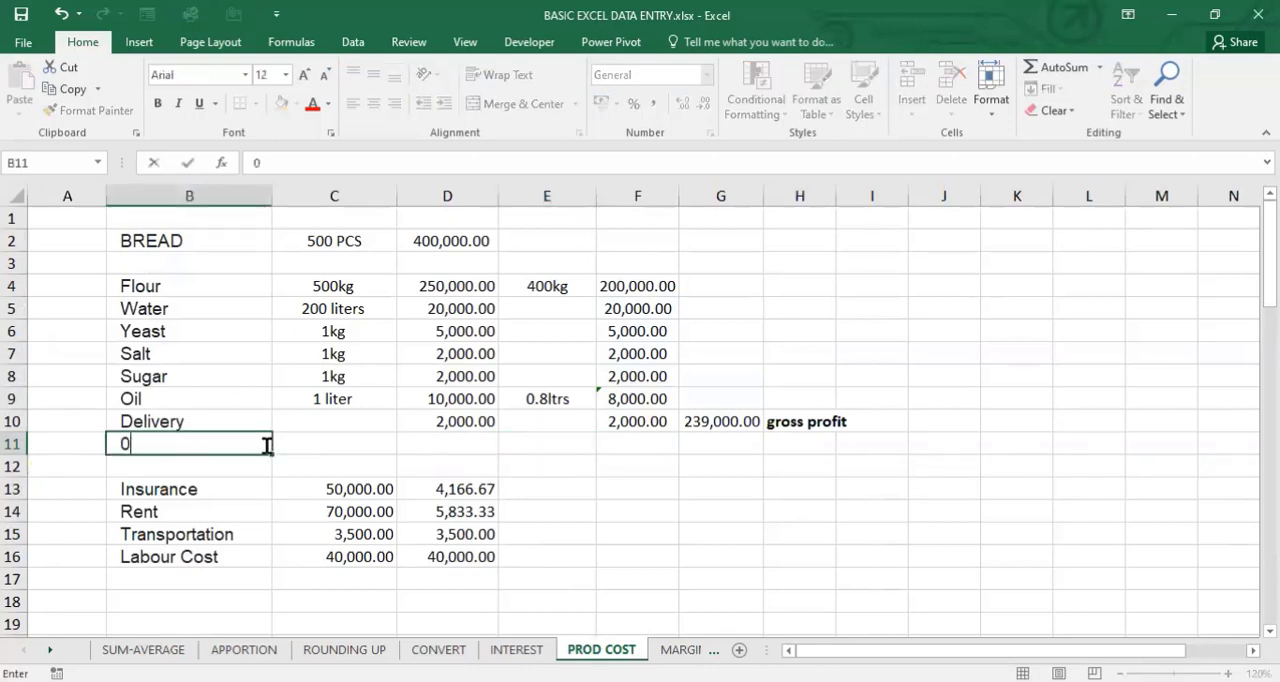
type(".2")
type("%")
key("Tab")
key("Tab")
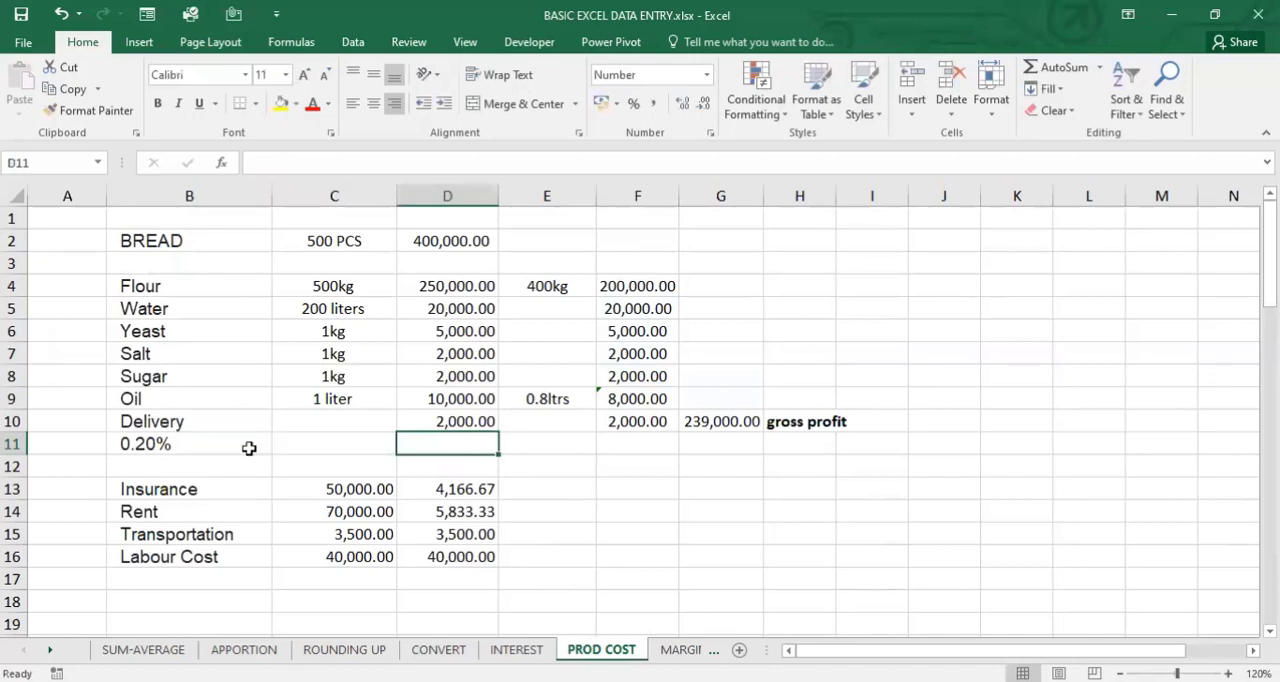
- Change the percentage in B11 to 0.02%
left_click(178, 452)
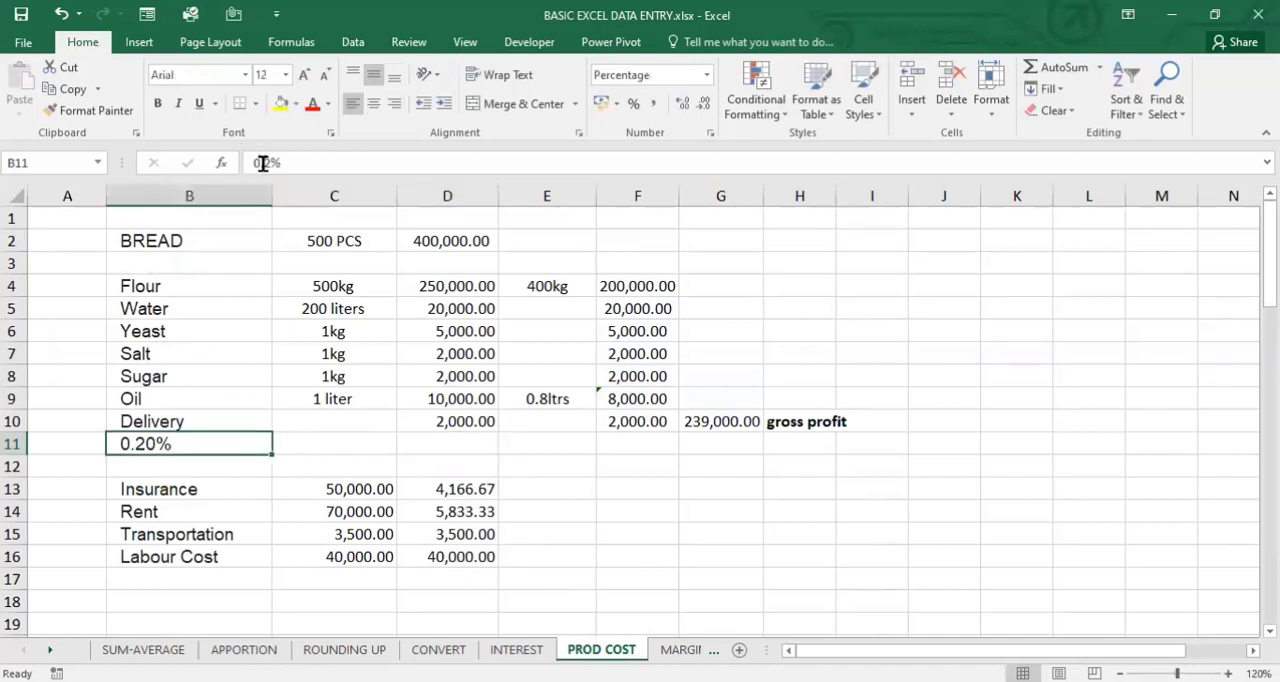
left_click(263, 162)
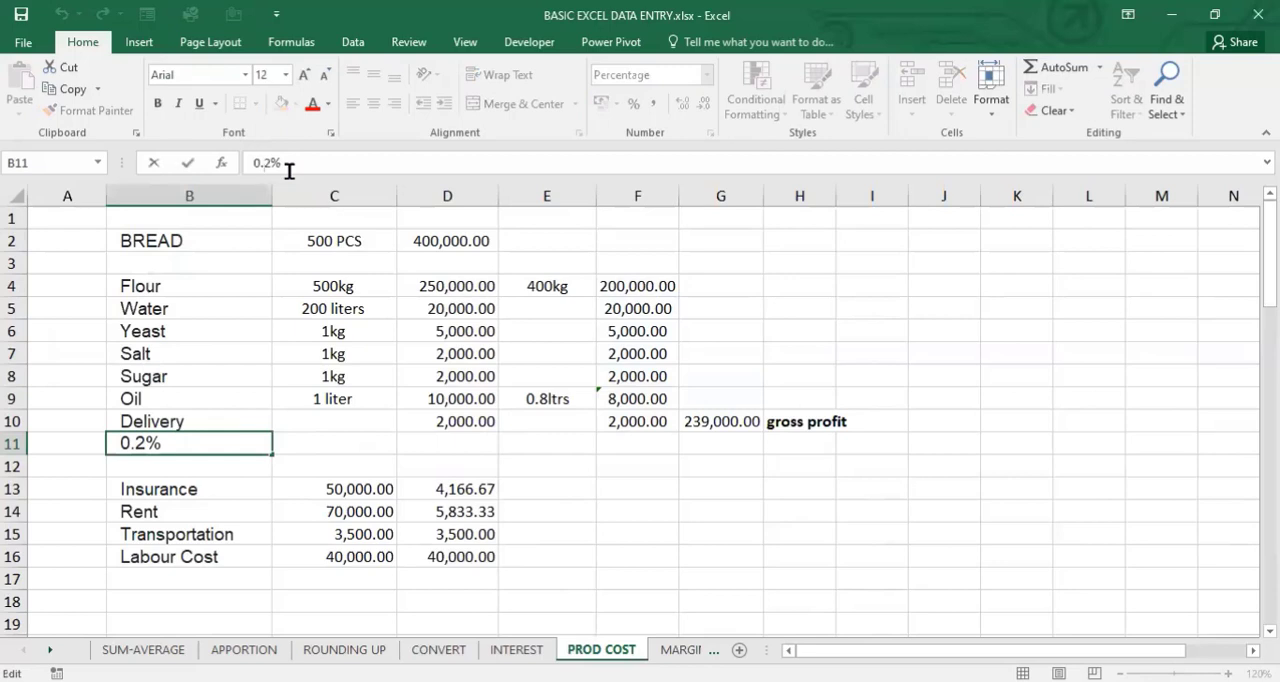
type("0")
key("Tab")
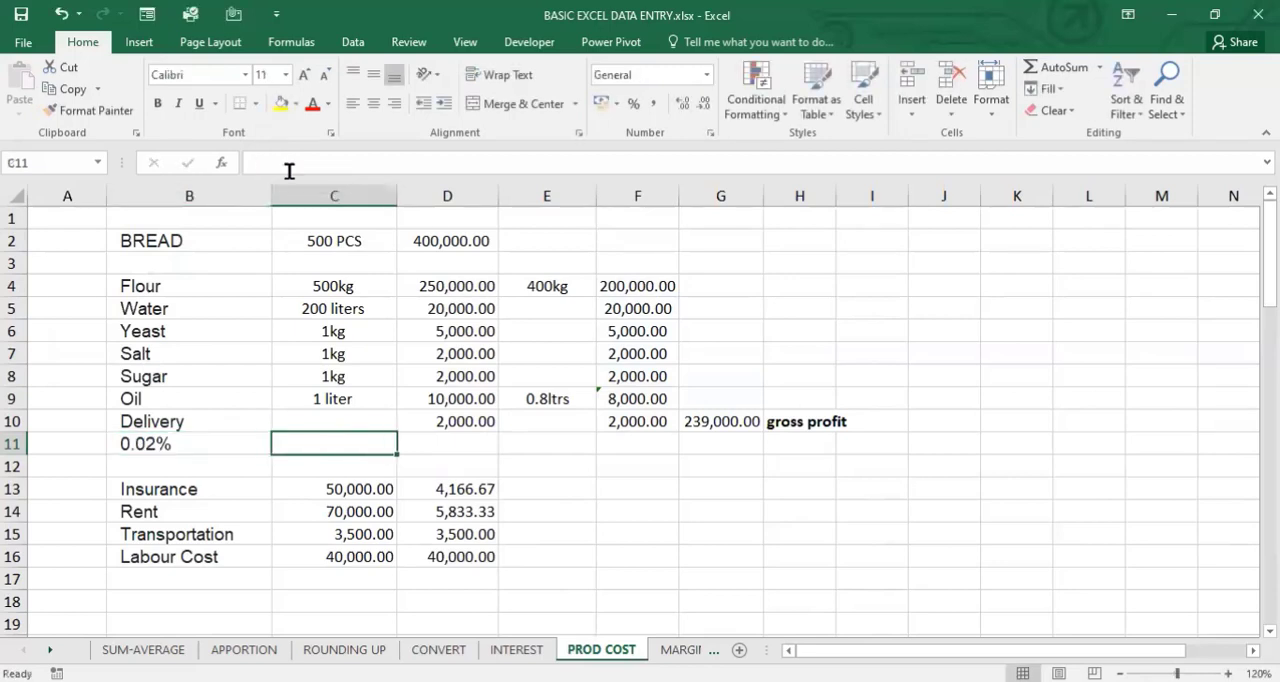
- Calculate the percentage share of the used flour cost in F11 with =F4*0.02
left_click(614, 445)
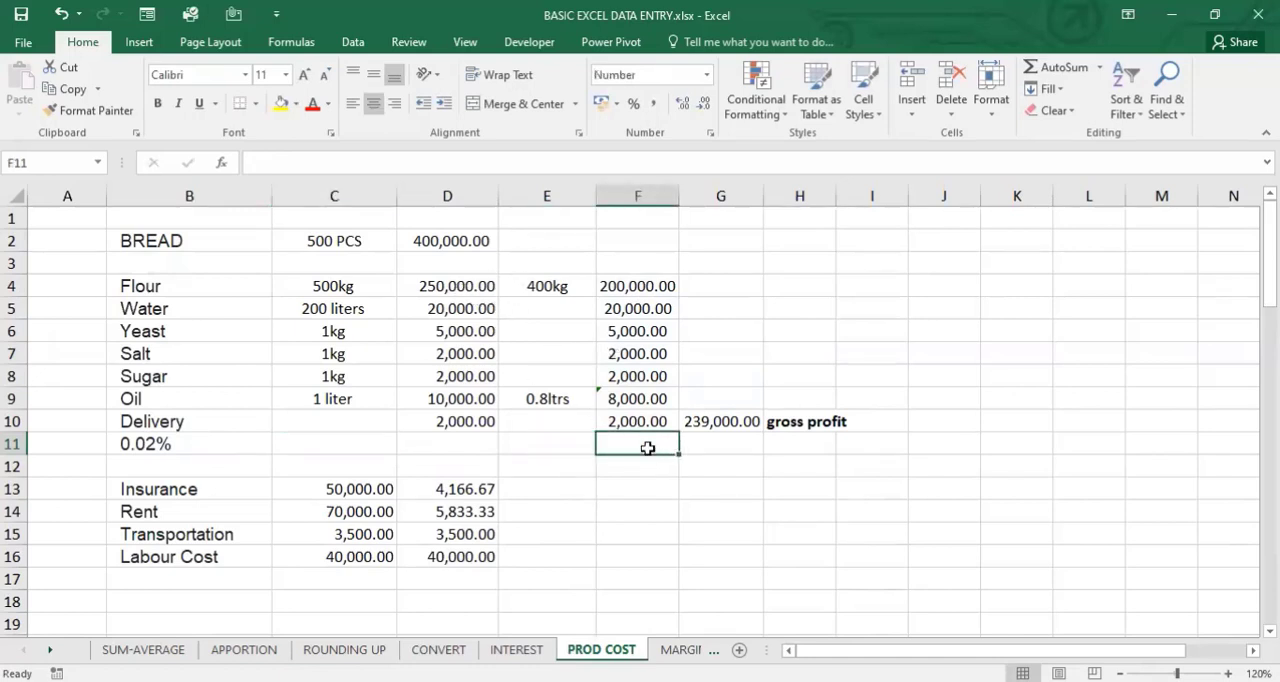
type("=")
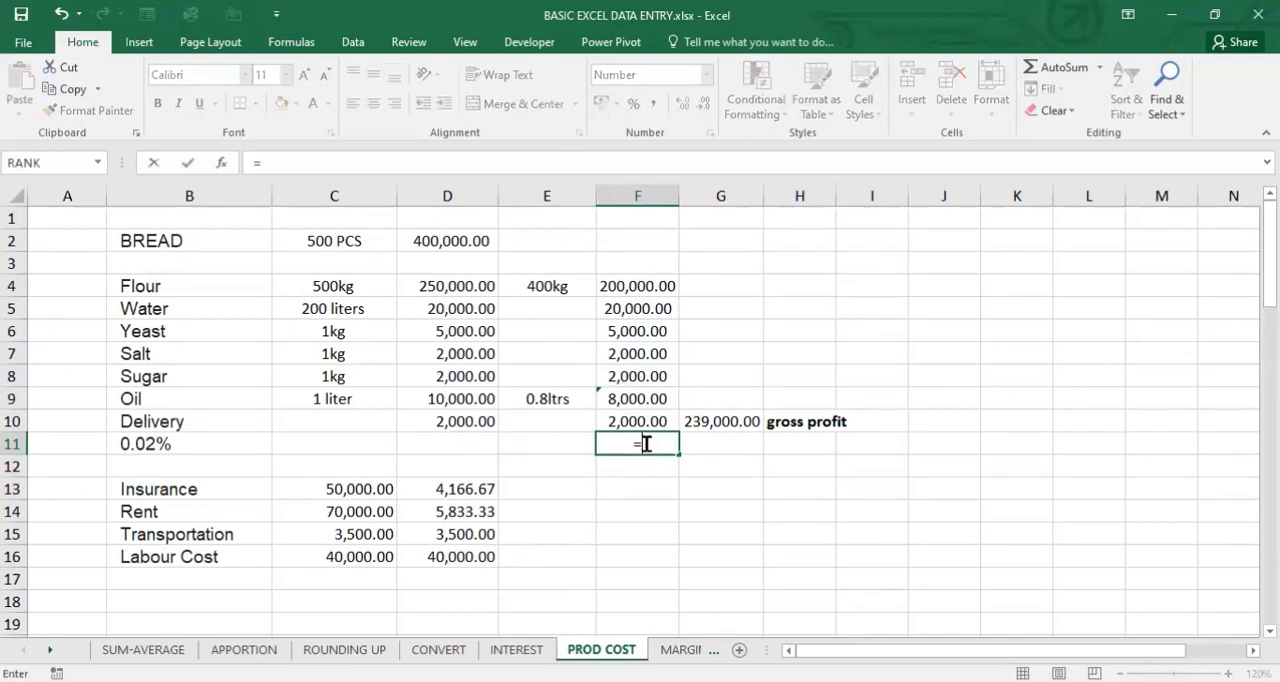
left_click(616, 284)
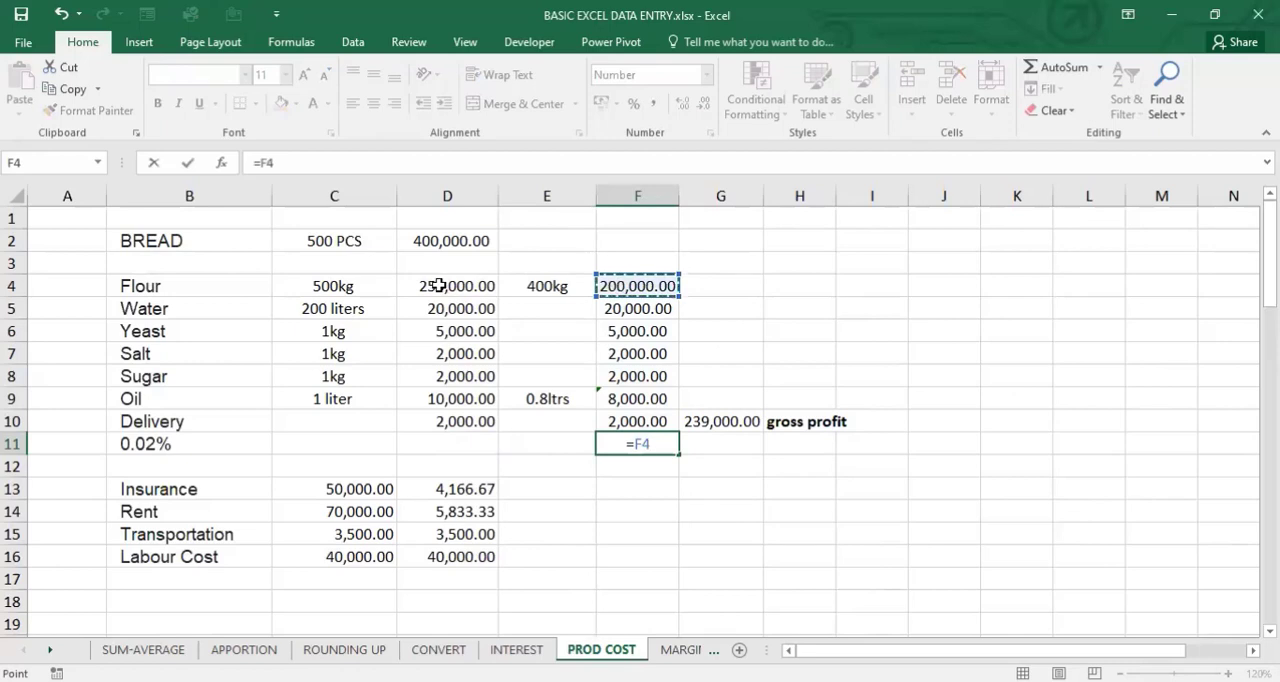
type("*0")
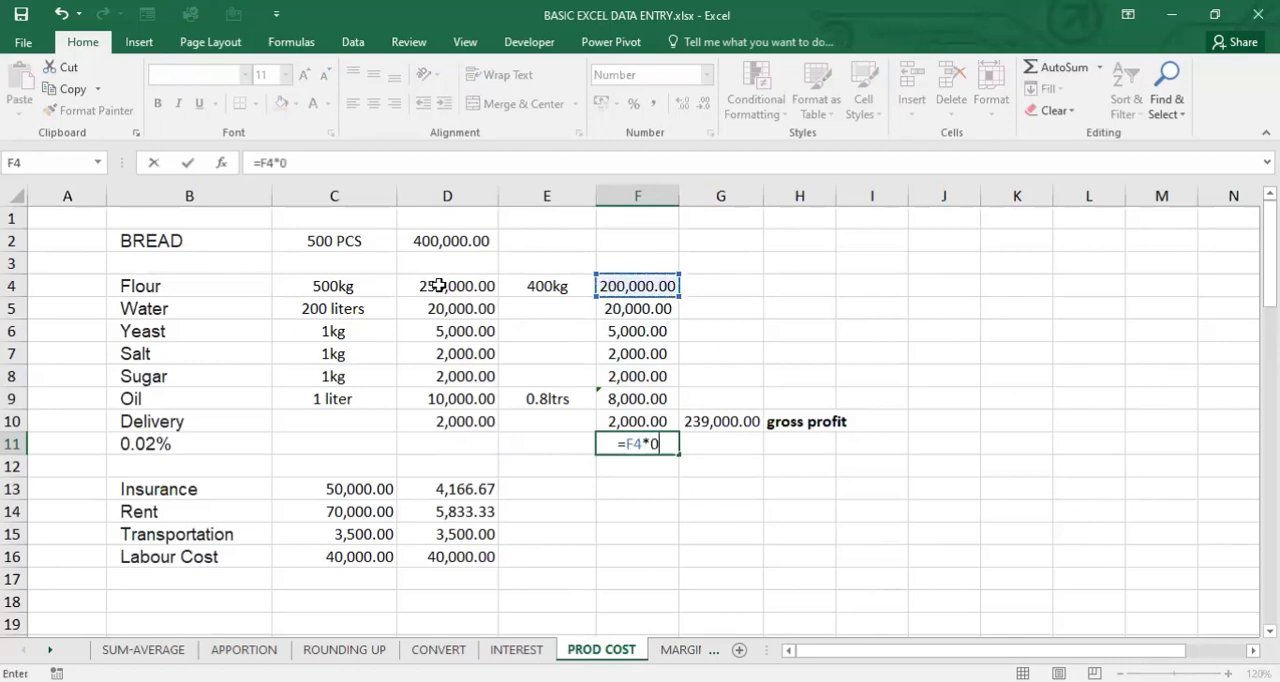
type(".02")
key("Return")
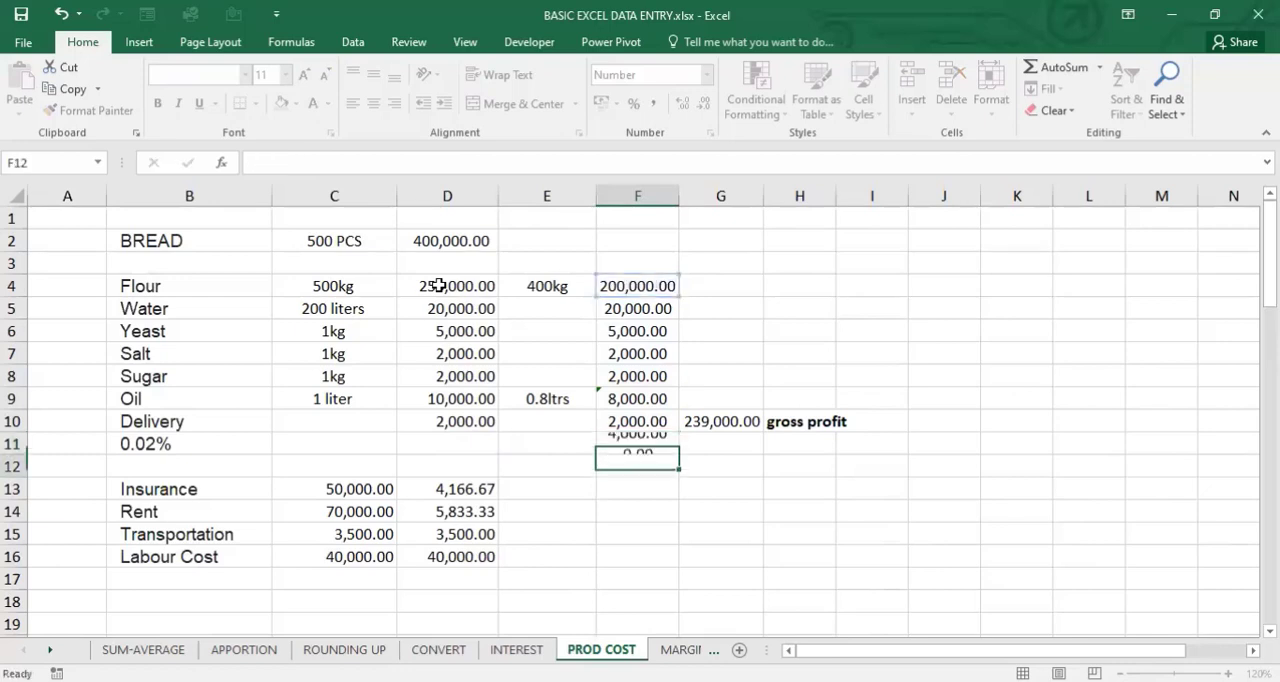
- Review the formulas in F11 and F4 against the flour quantity in C4 and the flour cost in D4
left_click(653, 446)
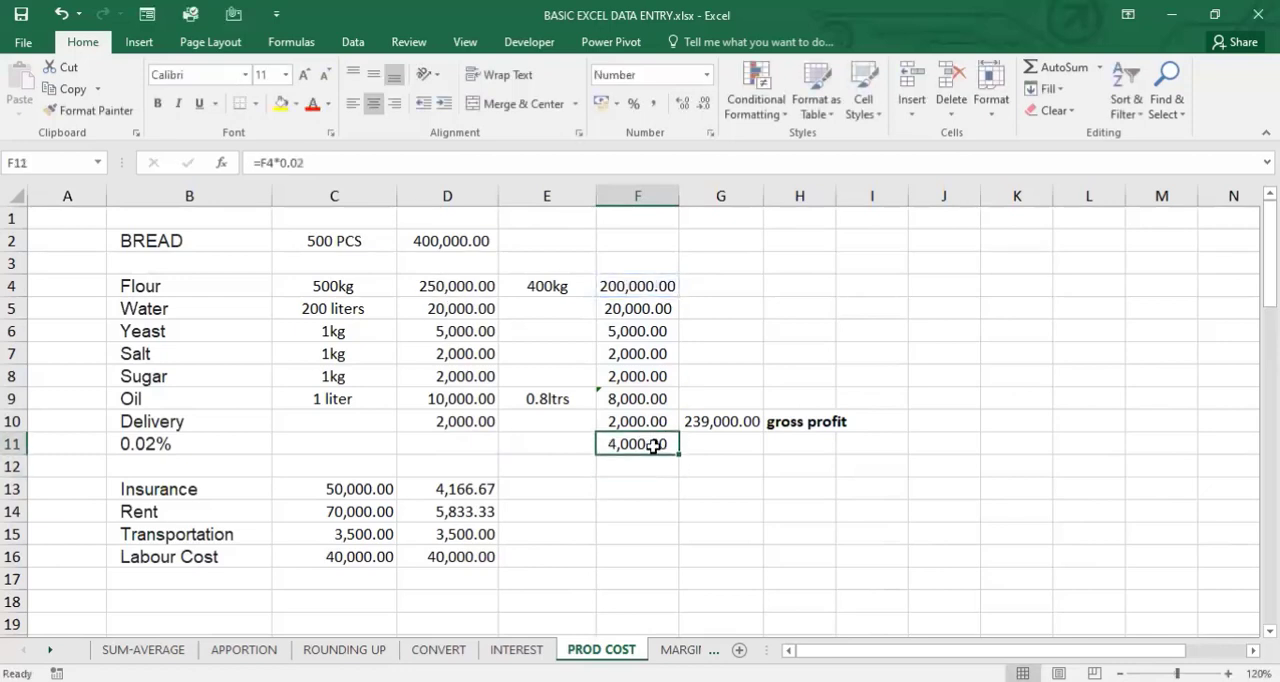
left_click(642, 286)
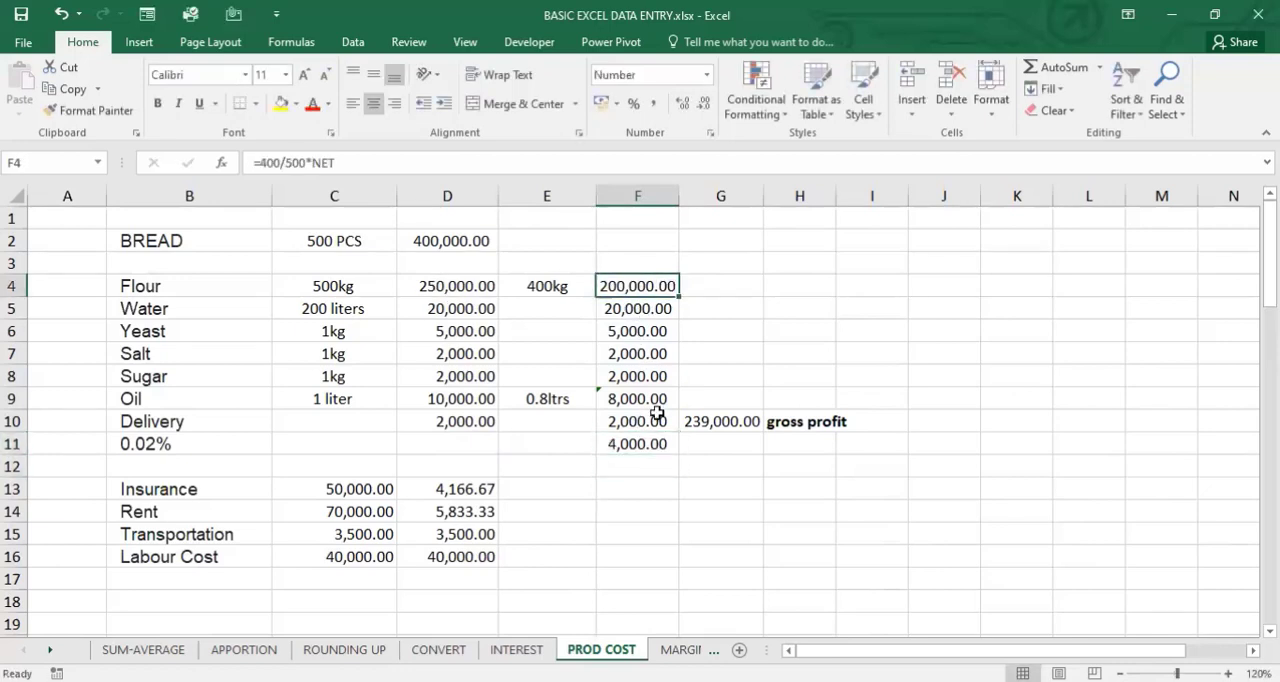
left_click_drag(657, 413, 657, 434)
left_click(648, 444)
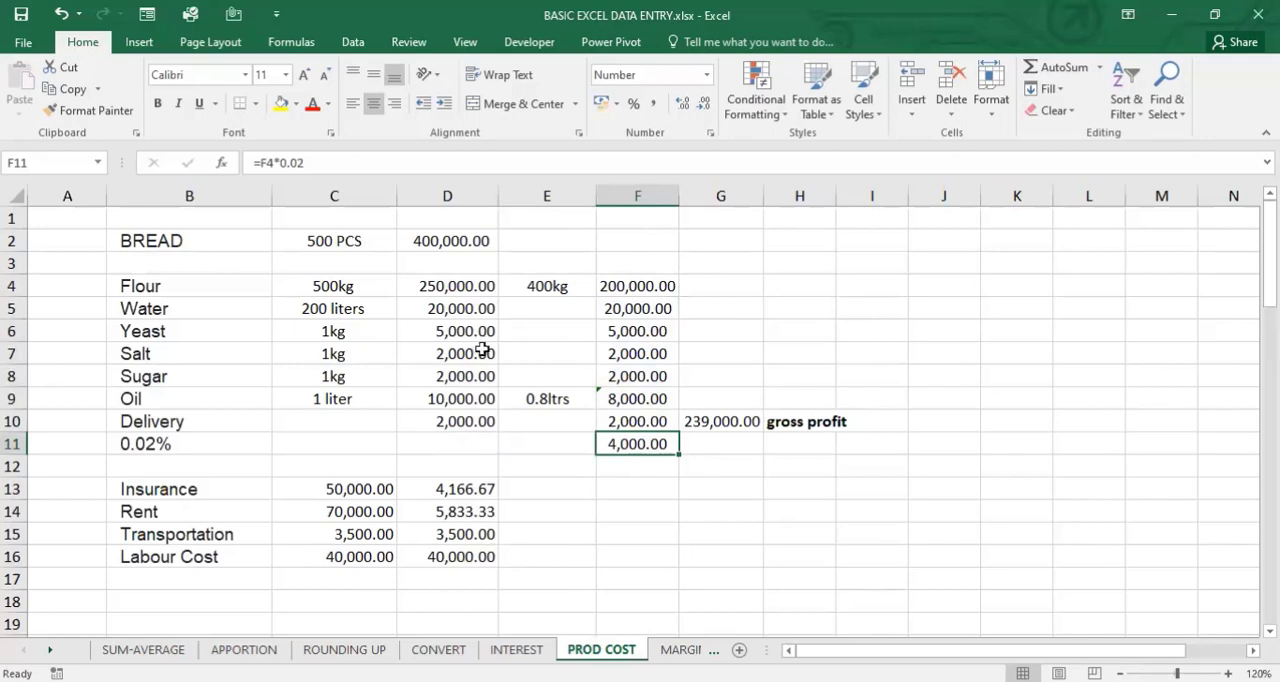
left_click(341, 286)
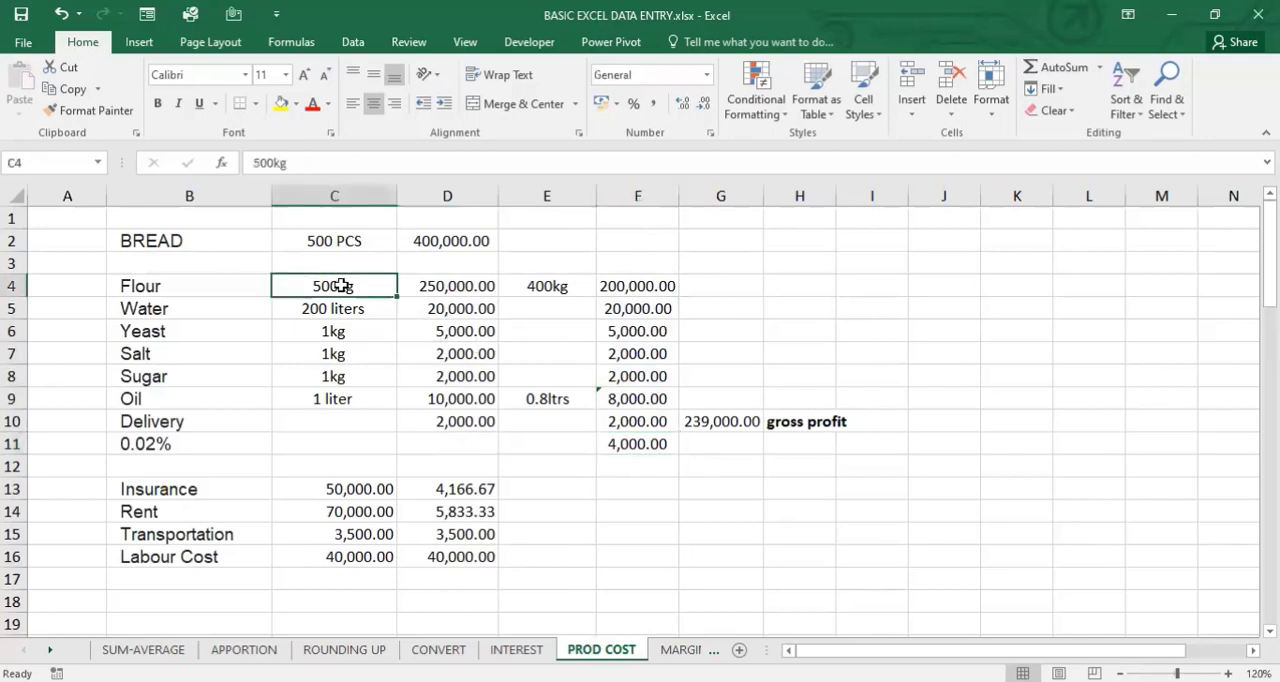
left_click(434, 287)
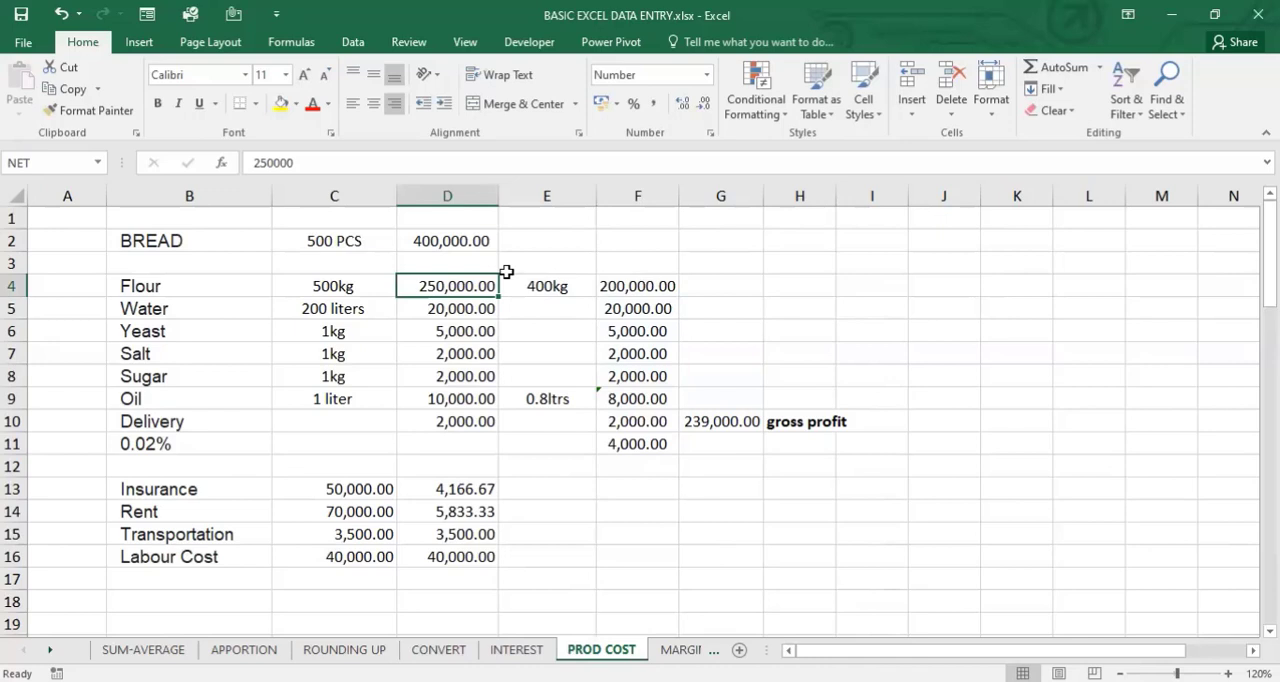
key("alt+Tab")
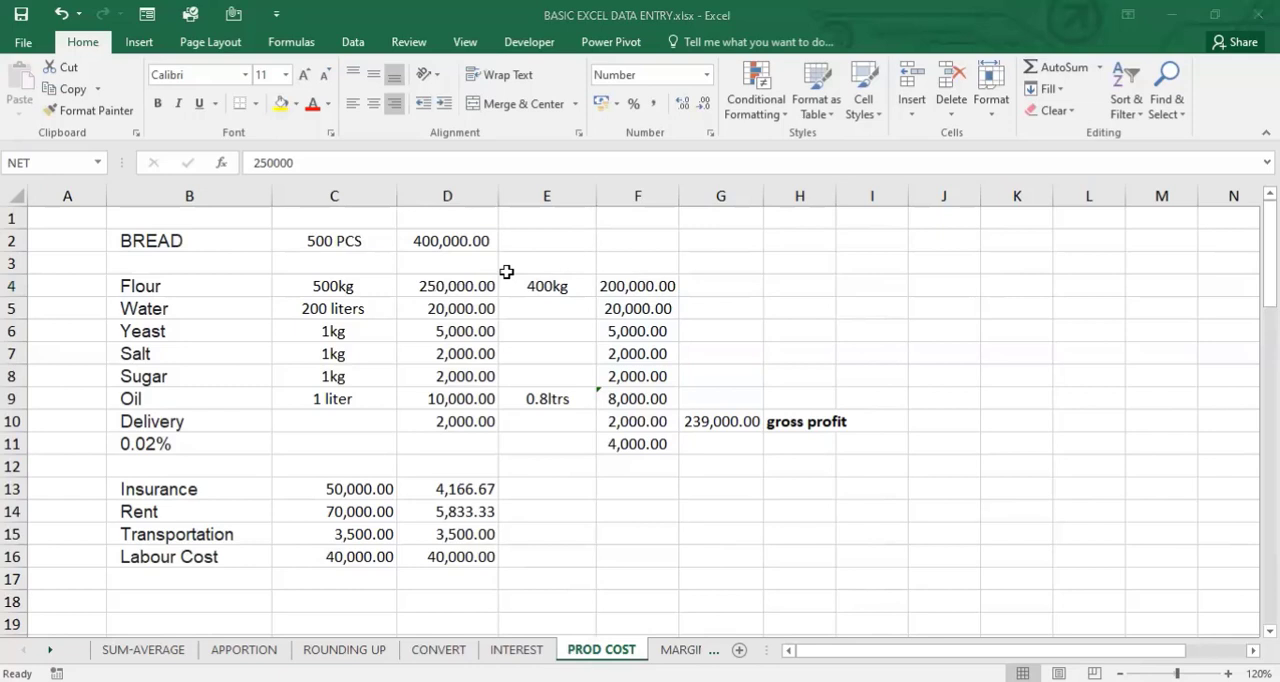
key("alt+Tab")
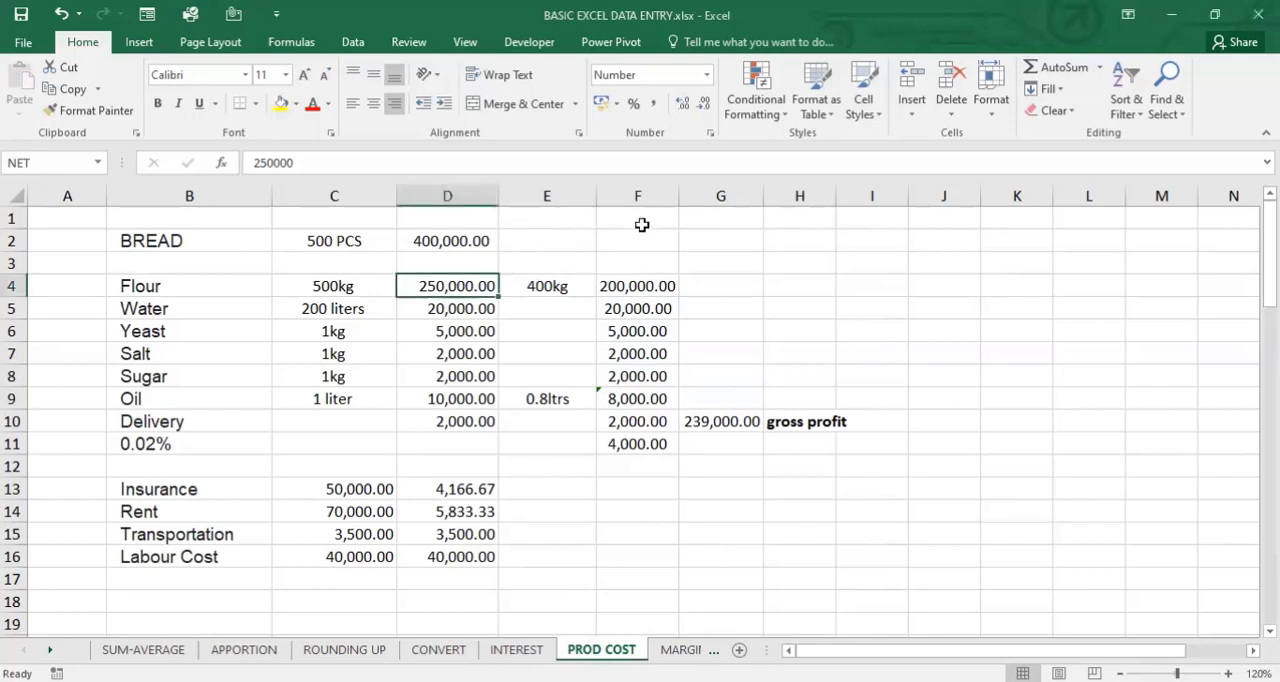
left_click(553, 443)
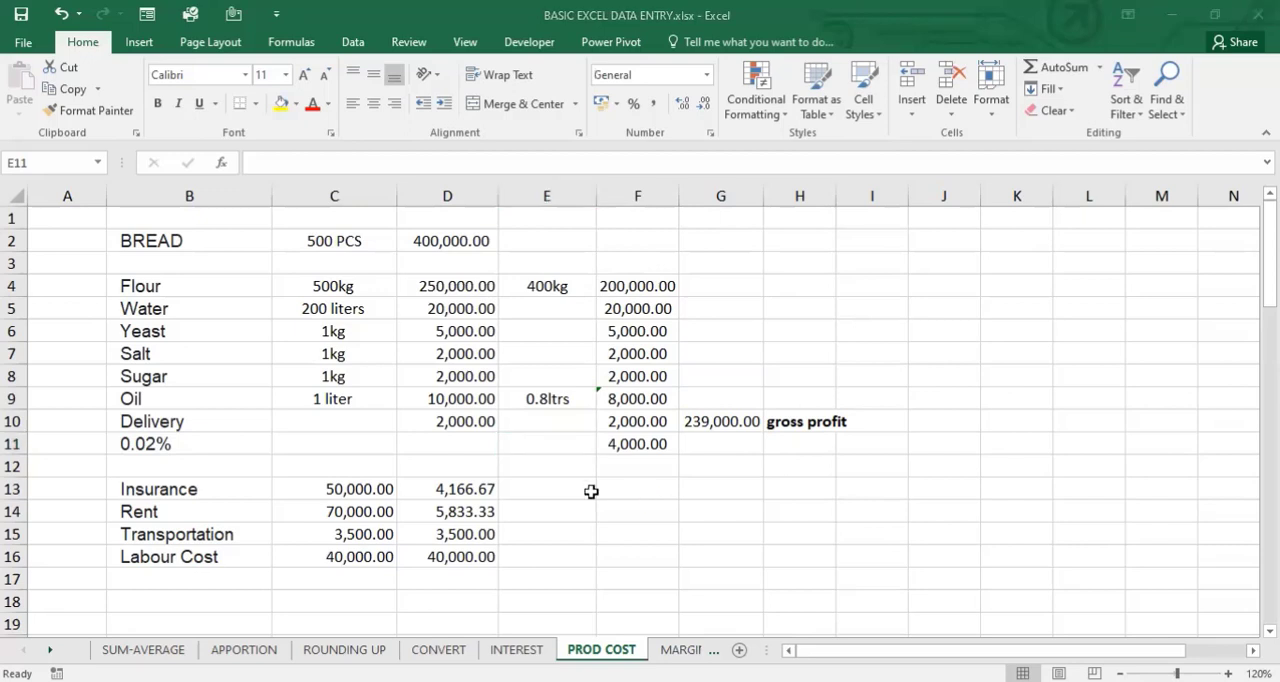
left_click(552, 510)
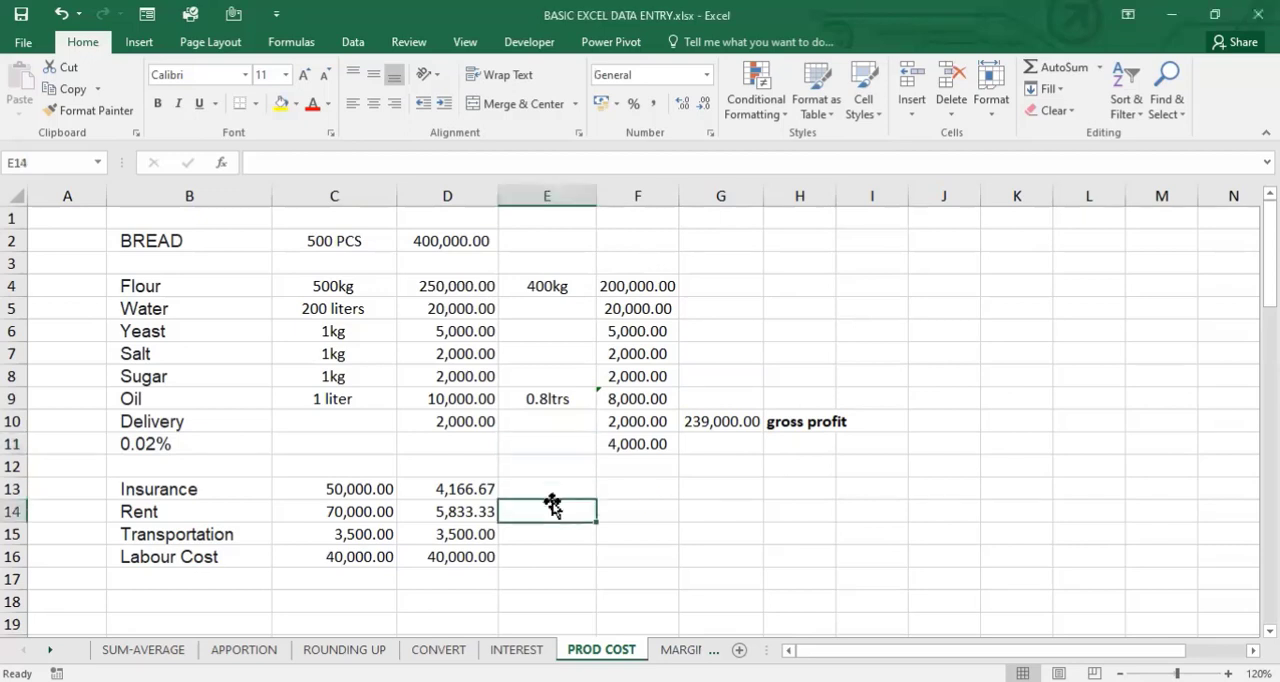
left_click(606, 486)
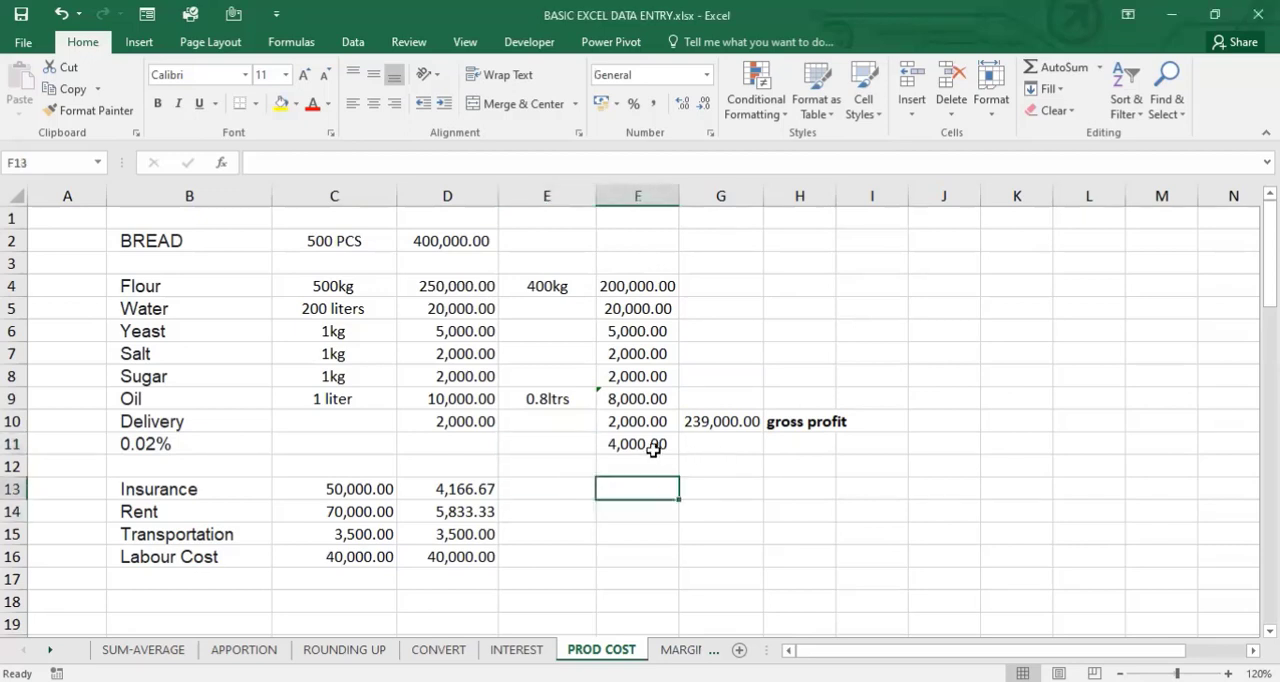
- Extend the cost total in G10 to include the flour percentage amount, summing F4:F11
left_click(722, 444)
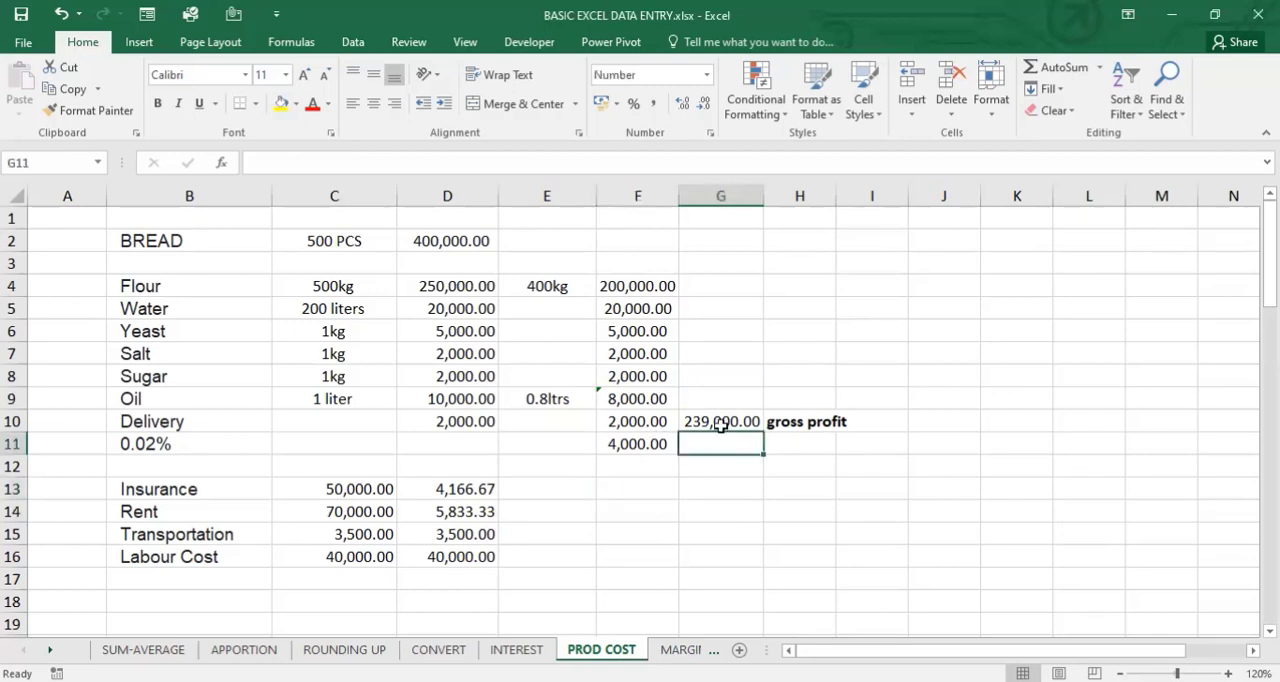
left_click(720, 423)
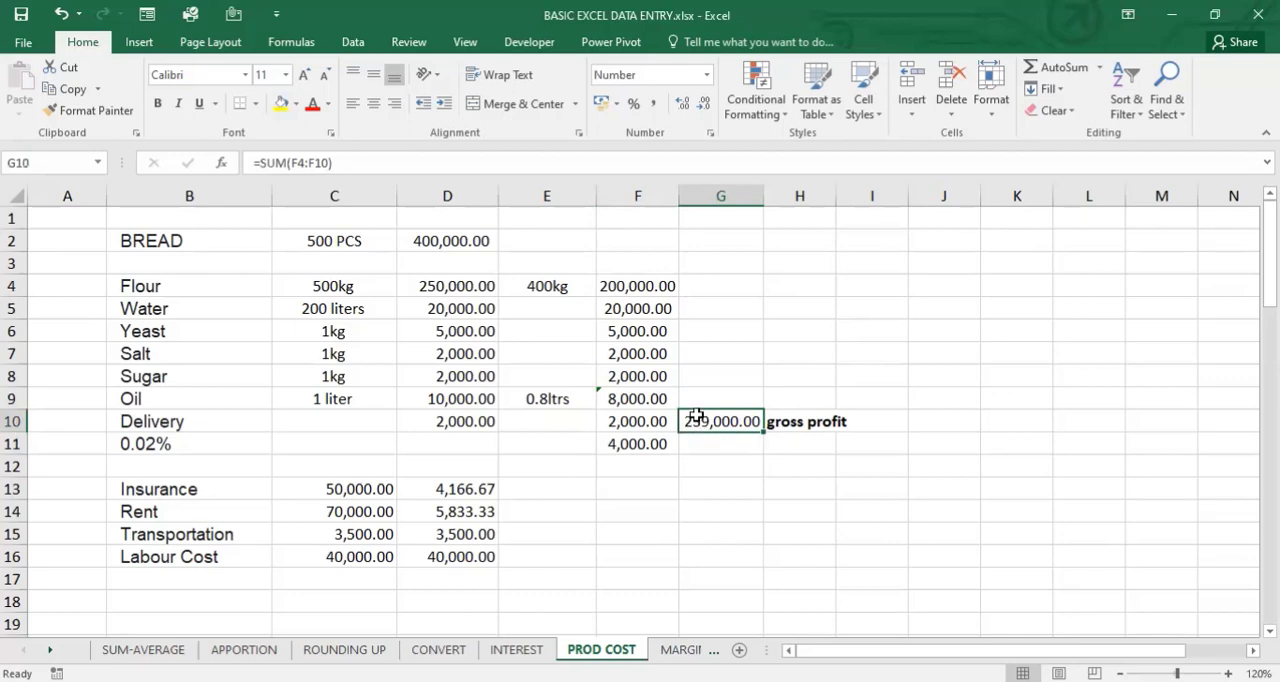
double_click(697, 415)
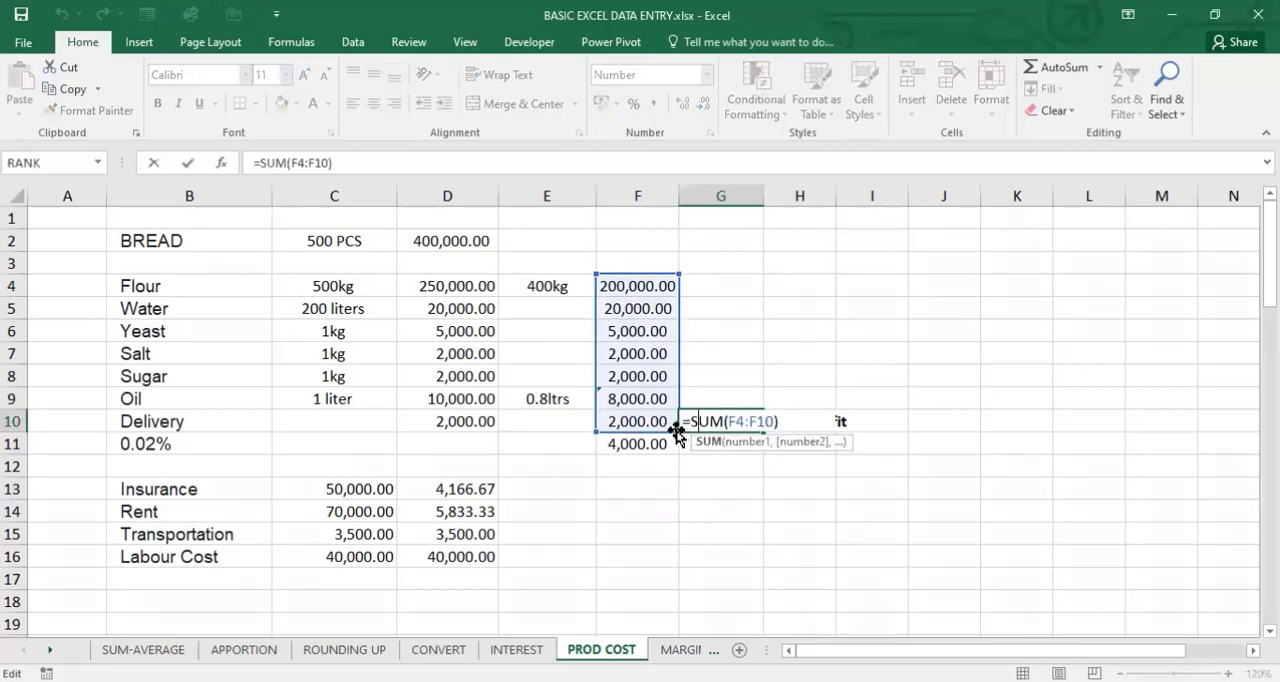
left_click_drag(676, 428, 679, 455)
left_click(745, 448)
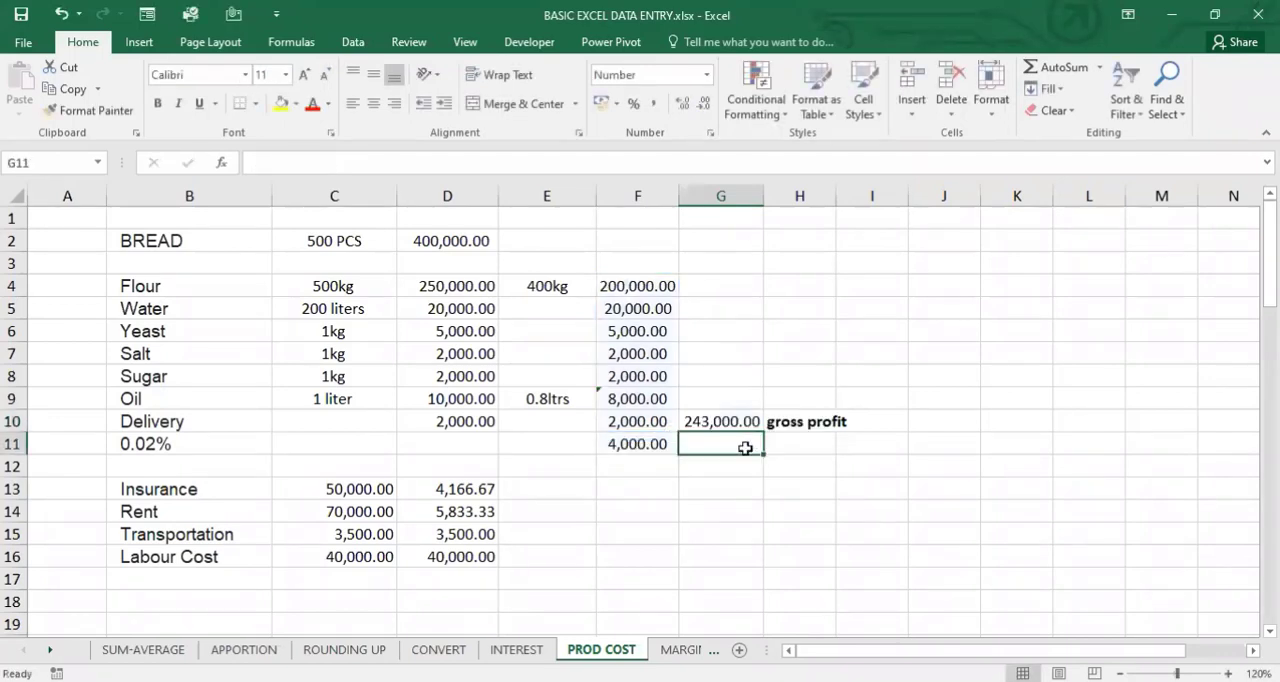
- Calculate the gross profit in G11 by subtracting the total cost from the bread sales value with =D2-G10
type("=")
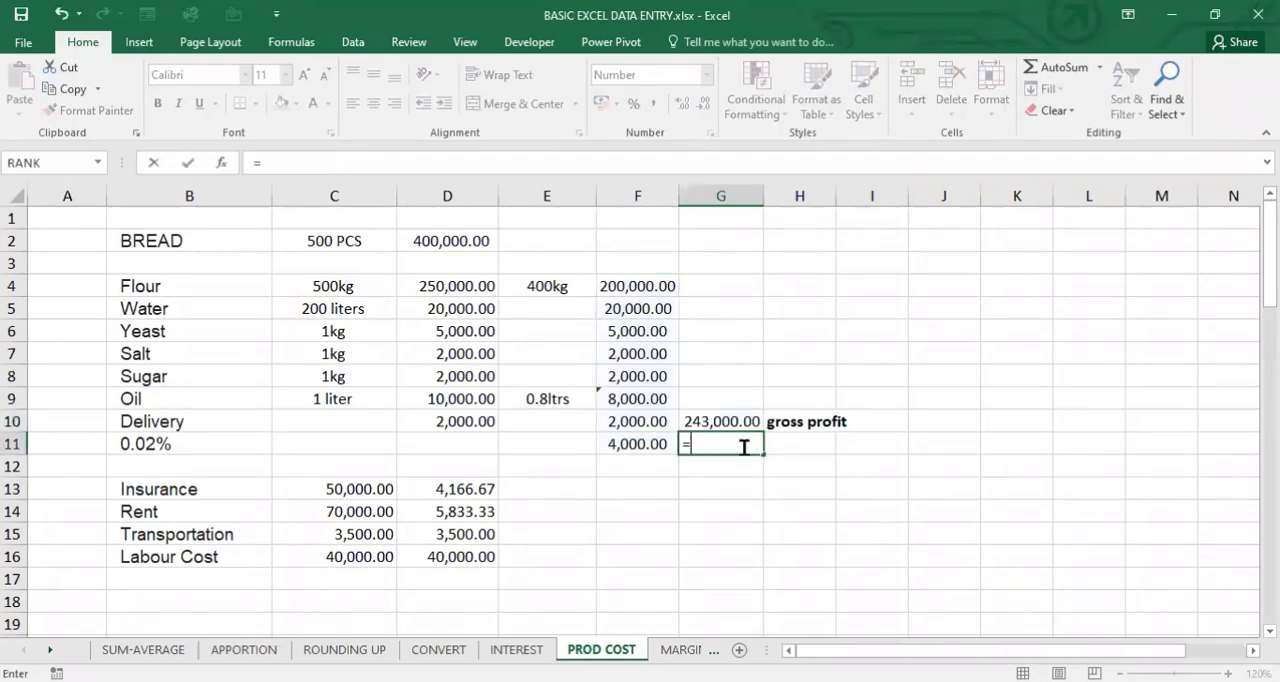
left_click(476, 240)
type("-")
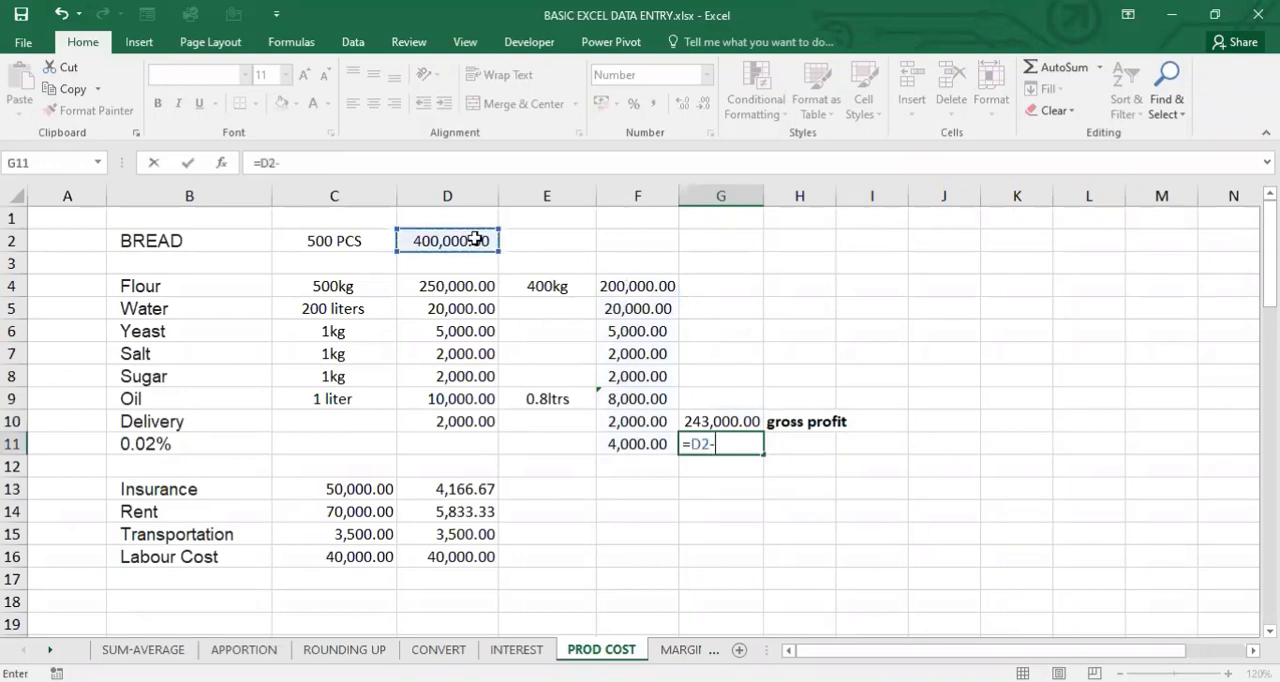
left_click(726, 421)
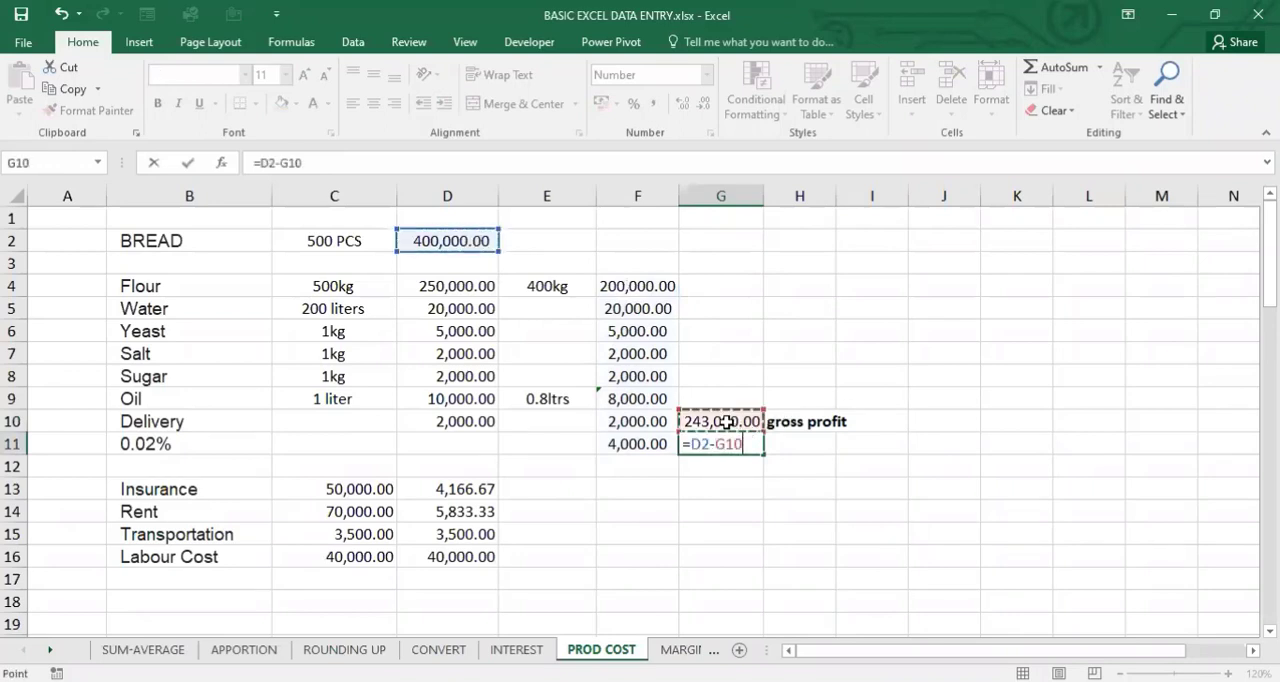
key("Return")
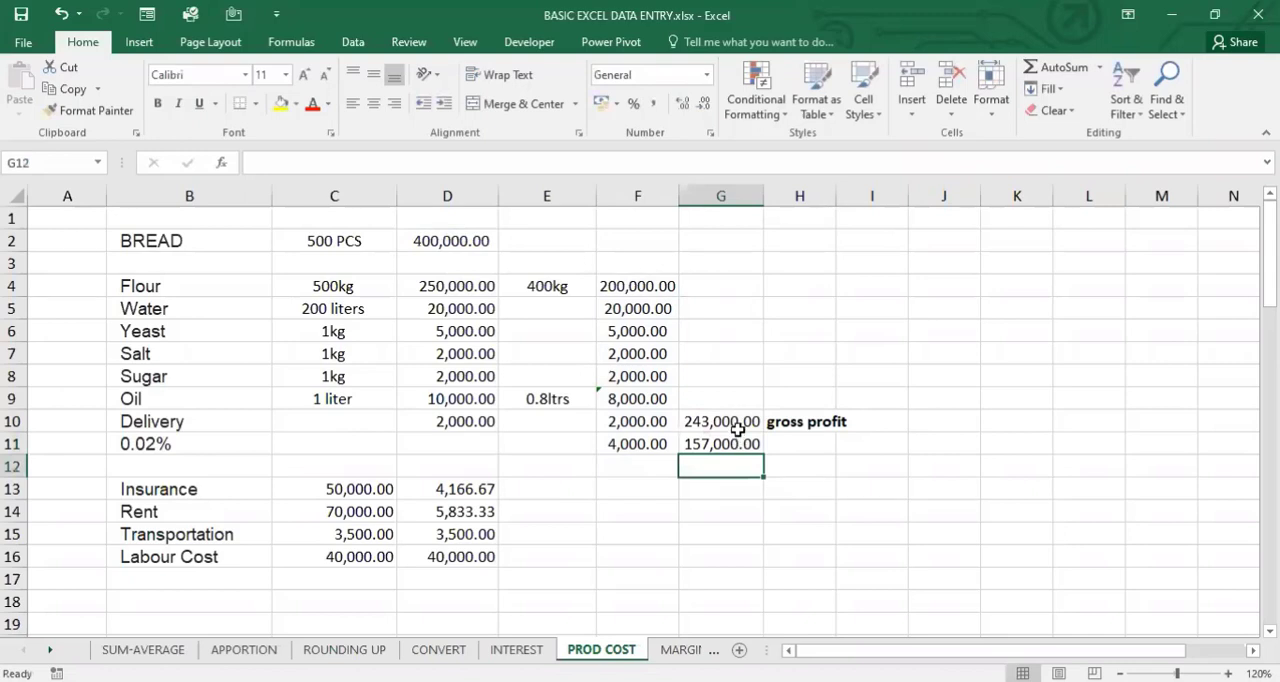
left_click(737, 428)
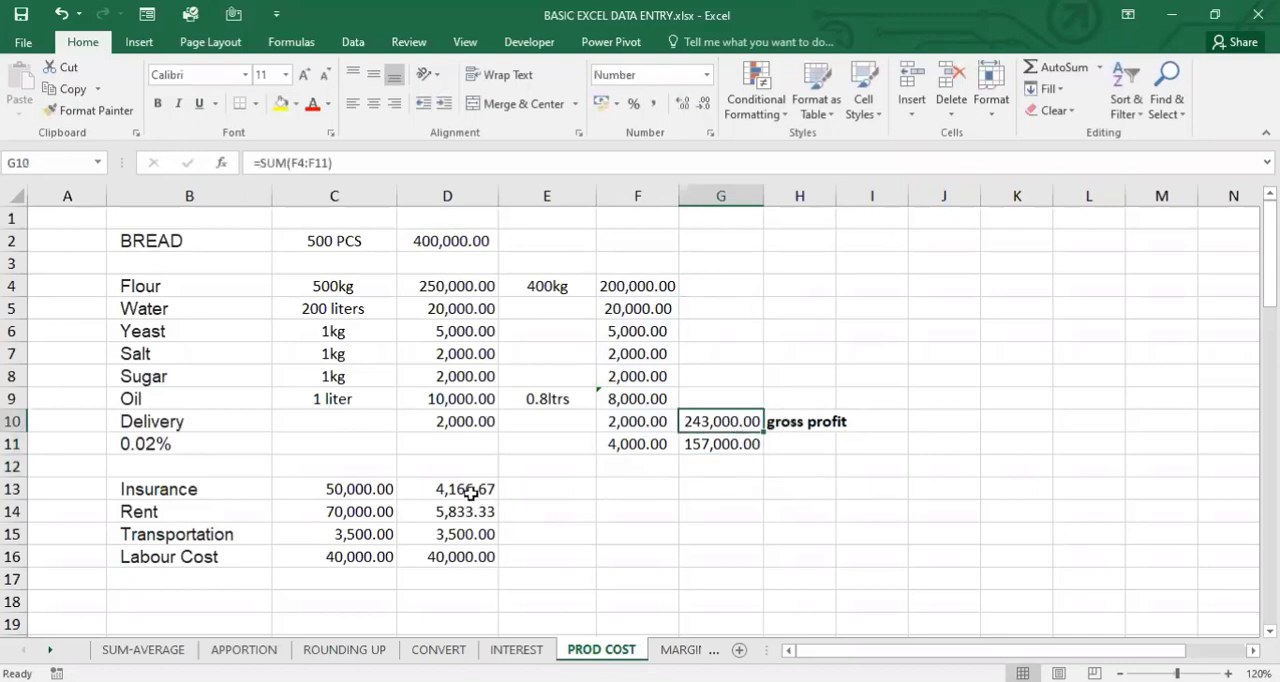
- Total the insurance, rent, transportation and labour costs in E16 with =SUM(D13:D16)
left_click(574, 554)
type("=")
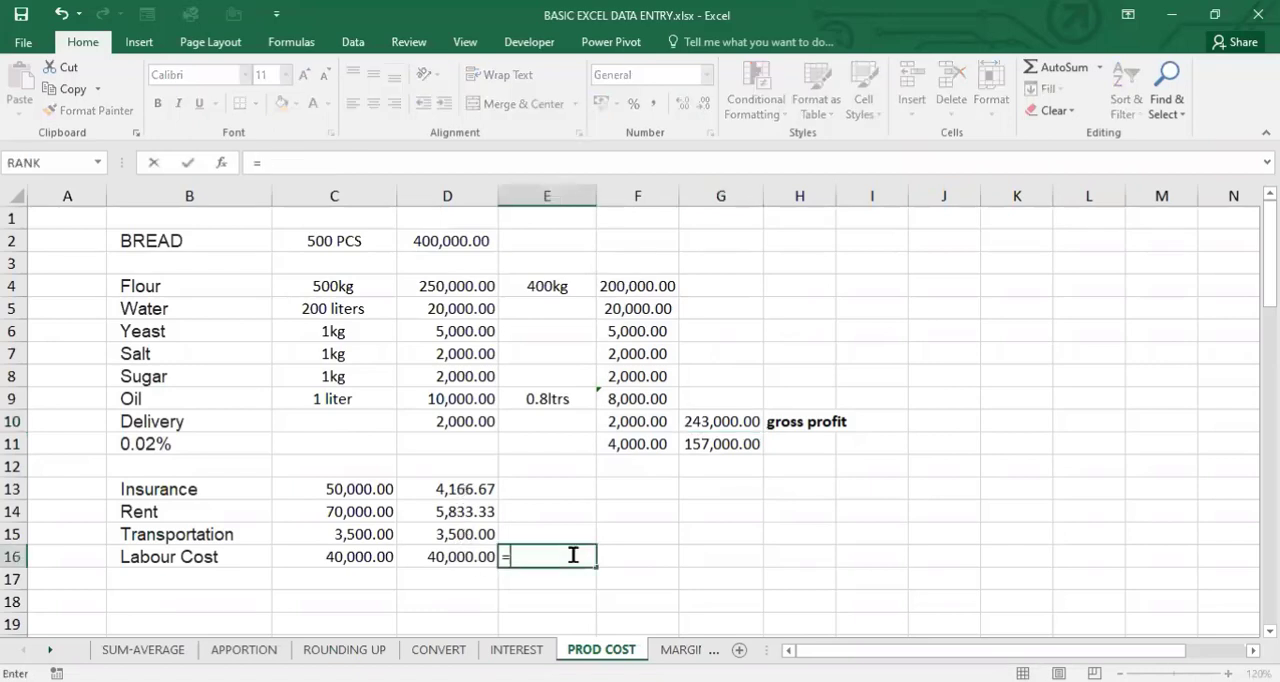
type("sum")
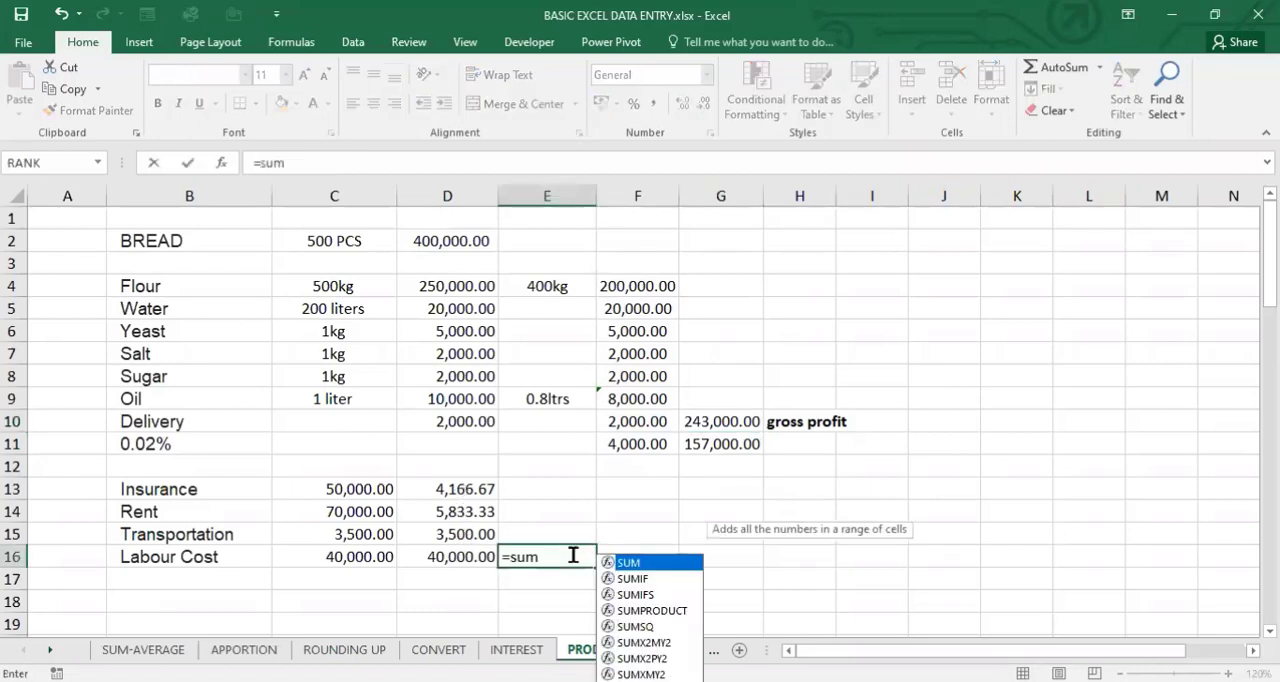
type("(")
left_click(449, 488)
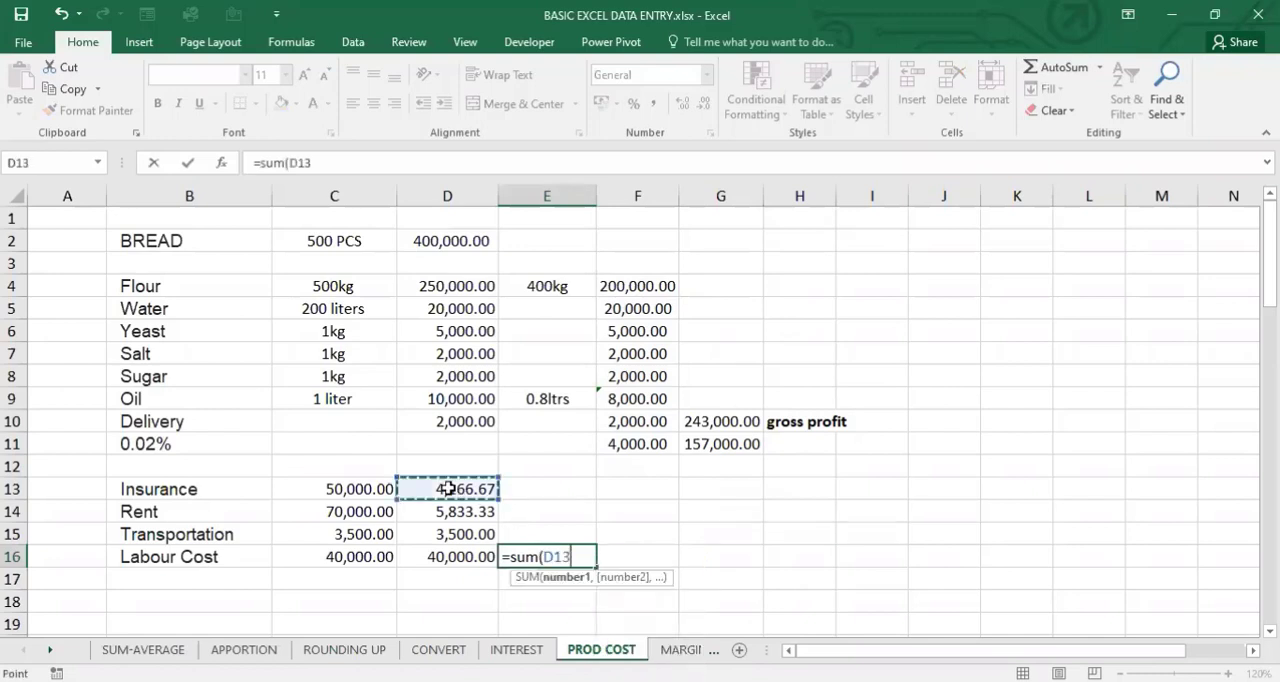
left_click(456, 556, "shift")
type(")")
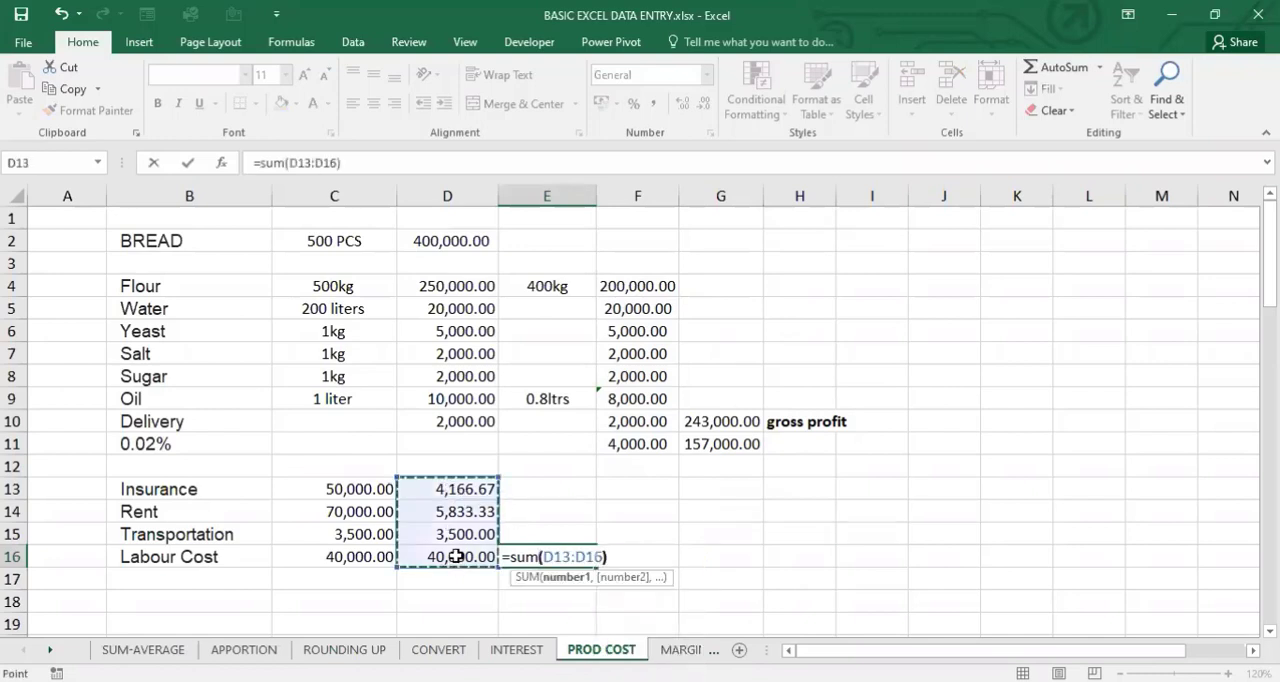
key("Tab")
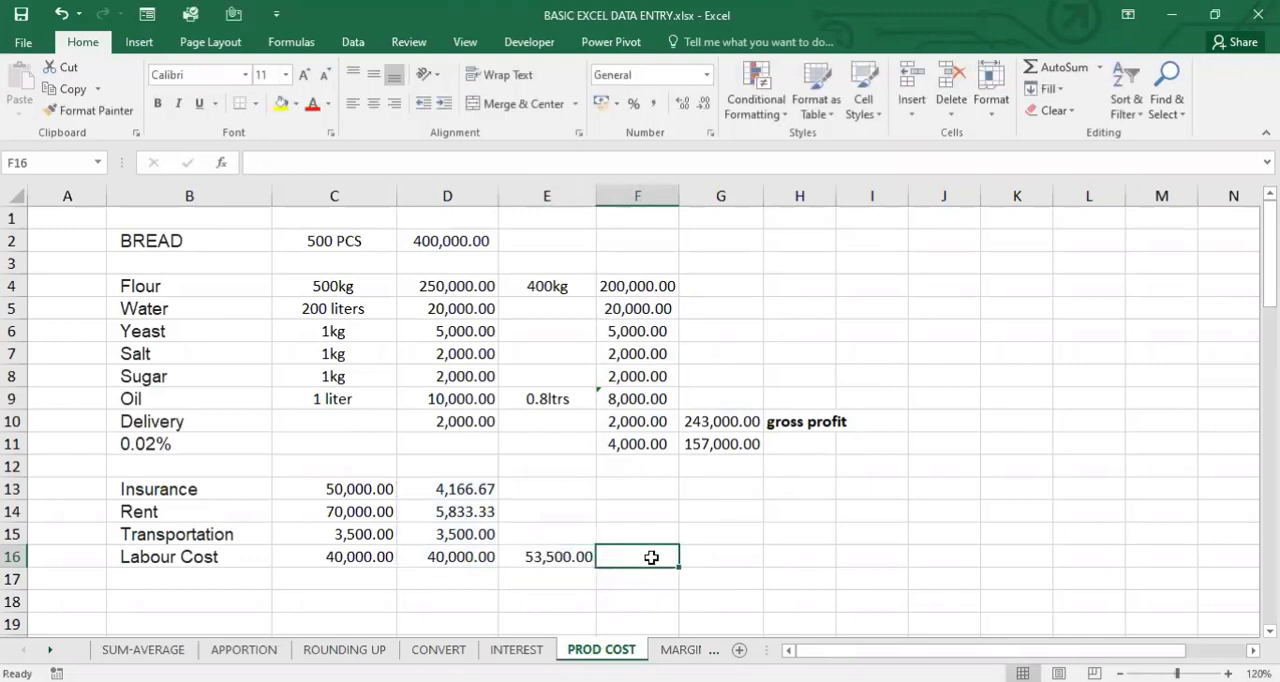
- Examine the overhead rows 13 to 16 against the direct production costs, comparing Delivery in row 10 with Transportation in row 15
left_click(716, 557)
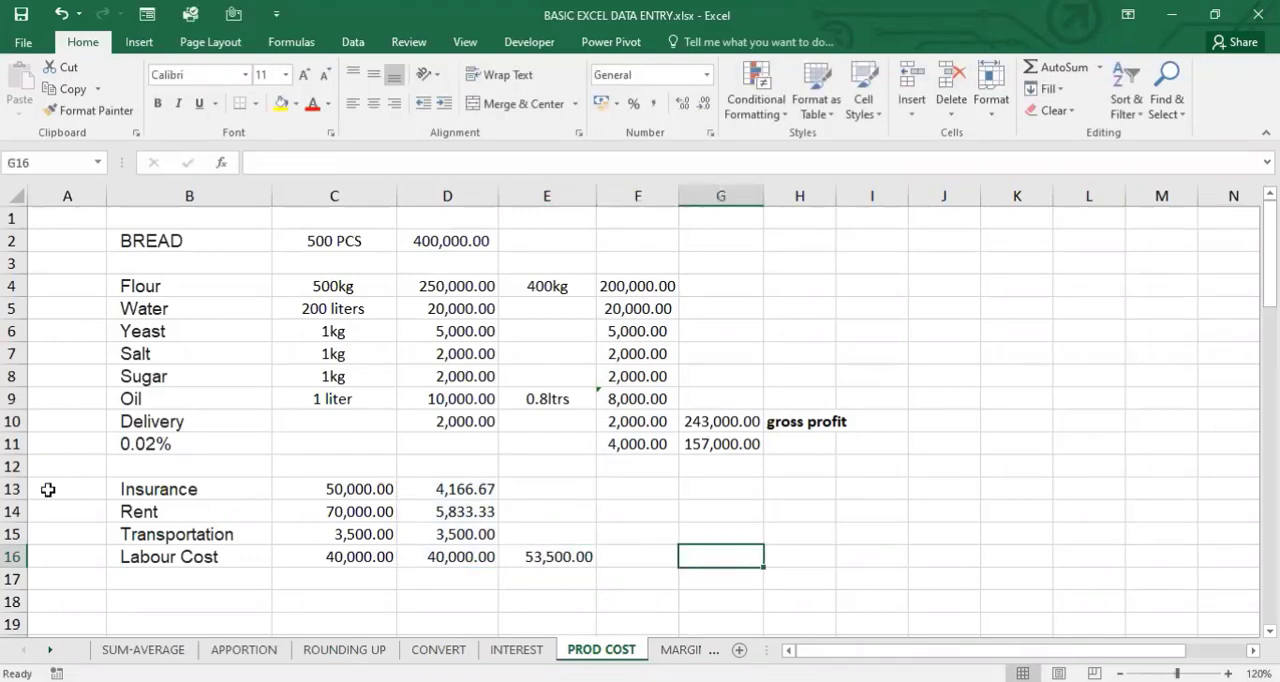
left_click(14, 489)
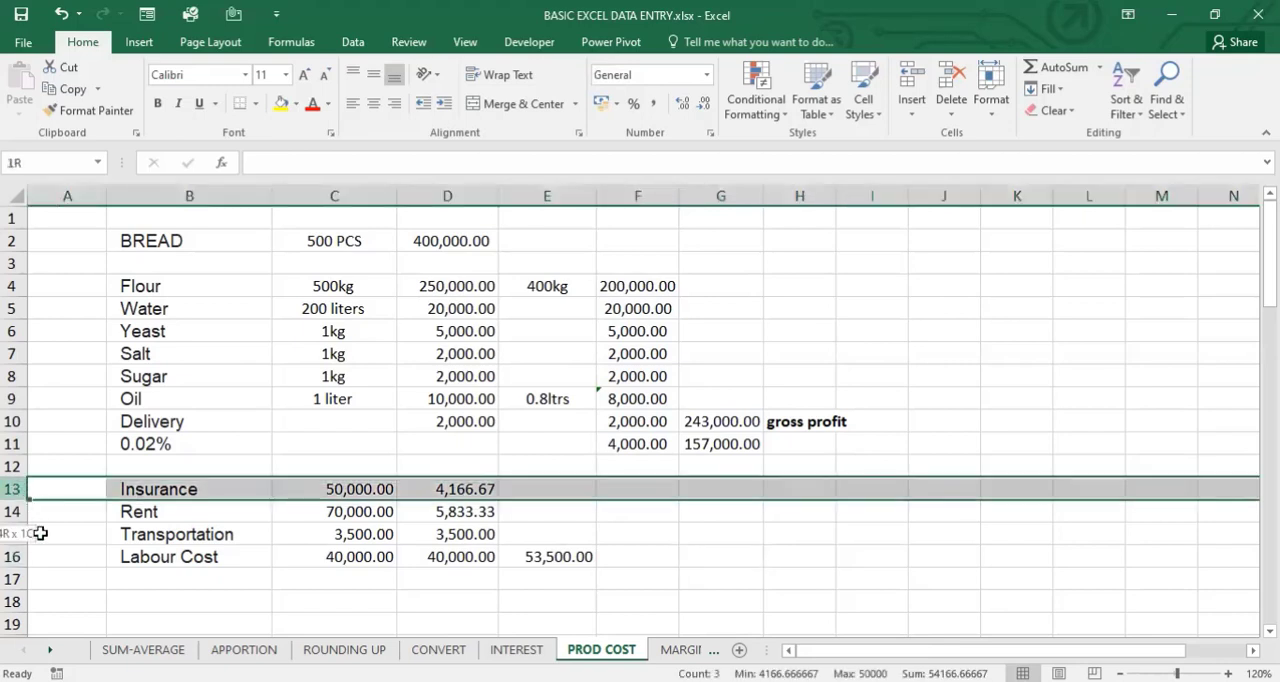
left_click_drag(59, 580, 60, 580)
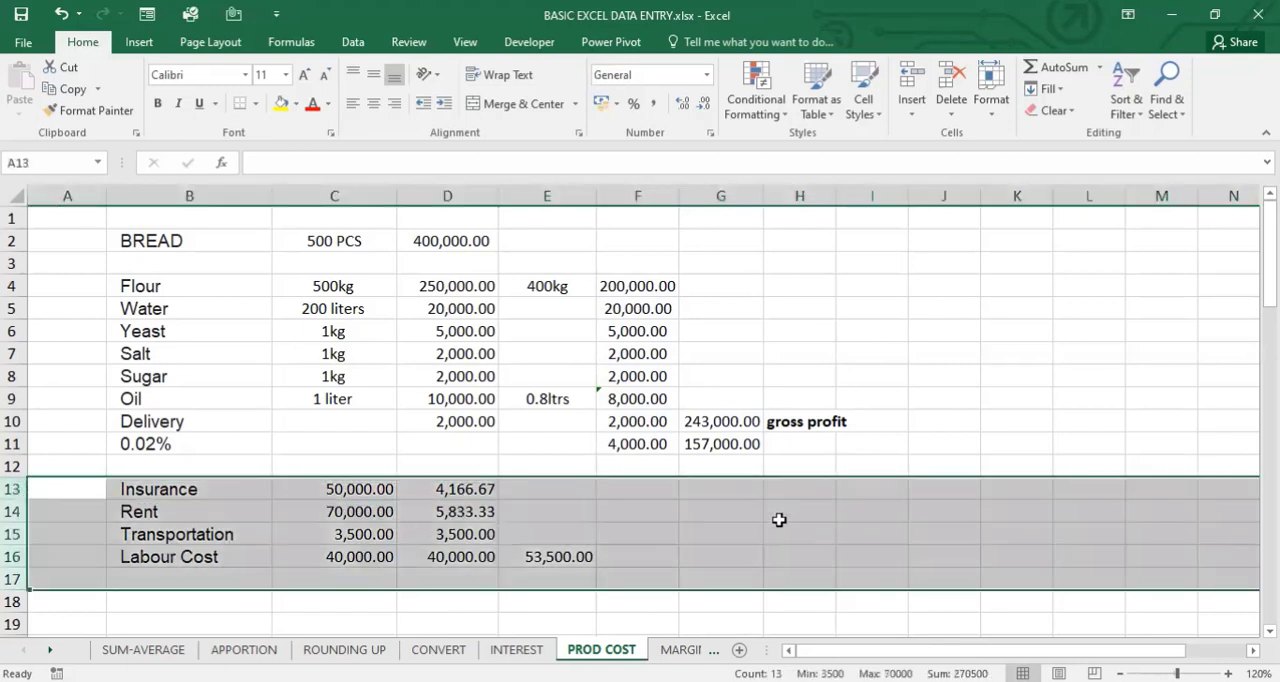
left_click(725, 550)
left_click(725, 550)
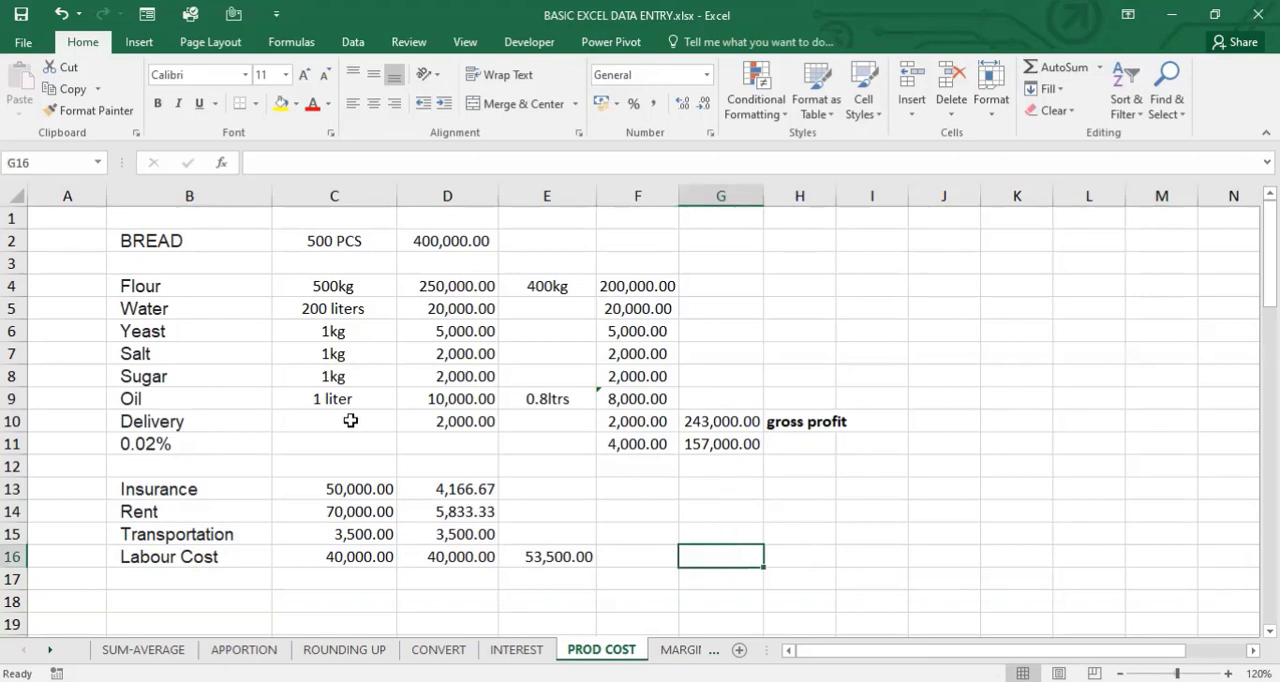
left_click(150, 418)
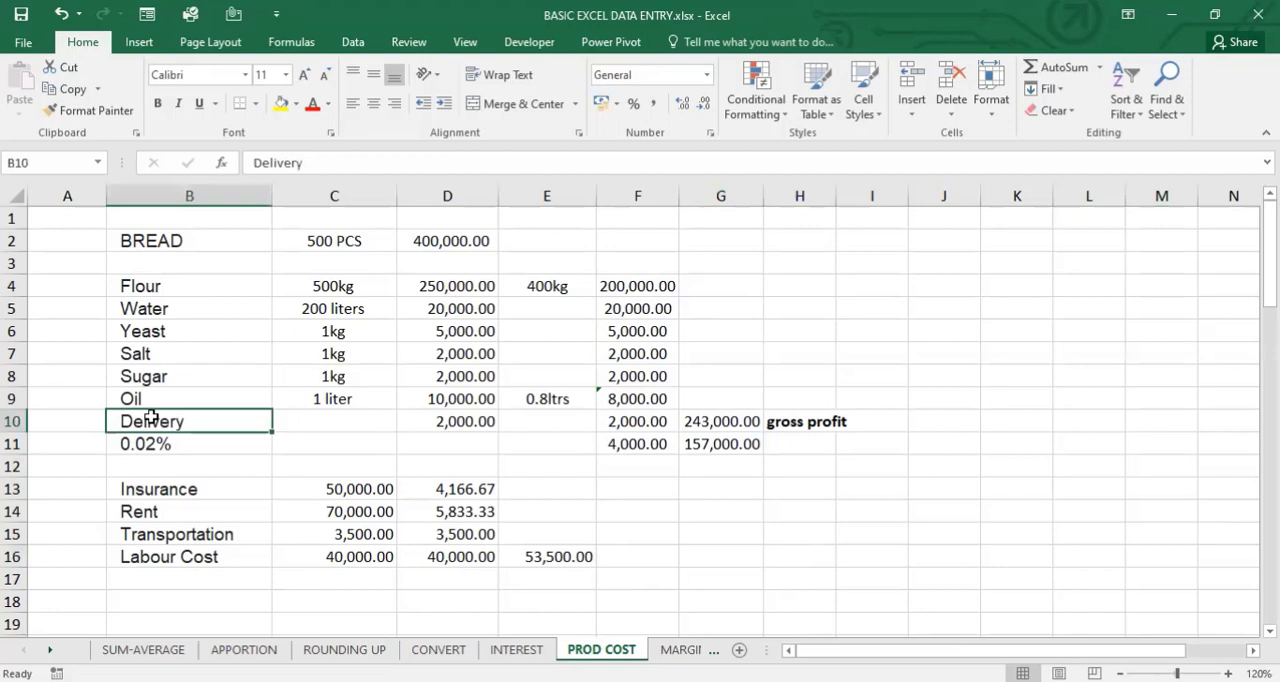
left_click(12, 420)
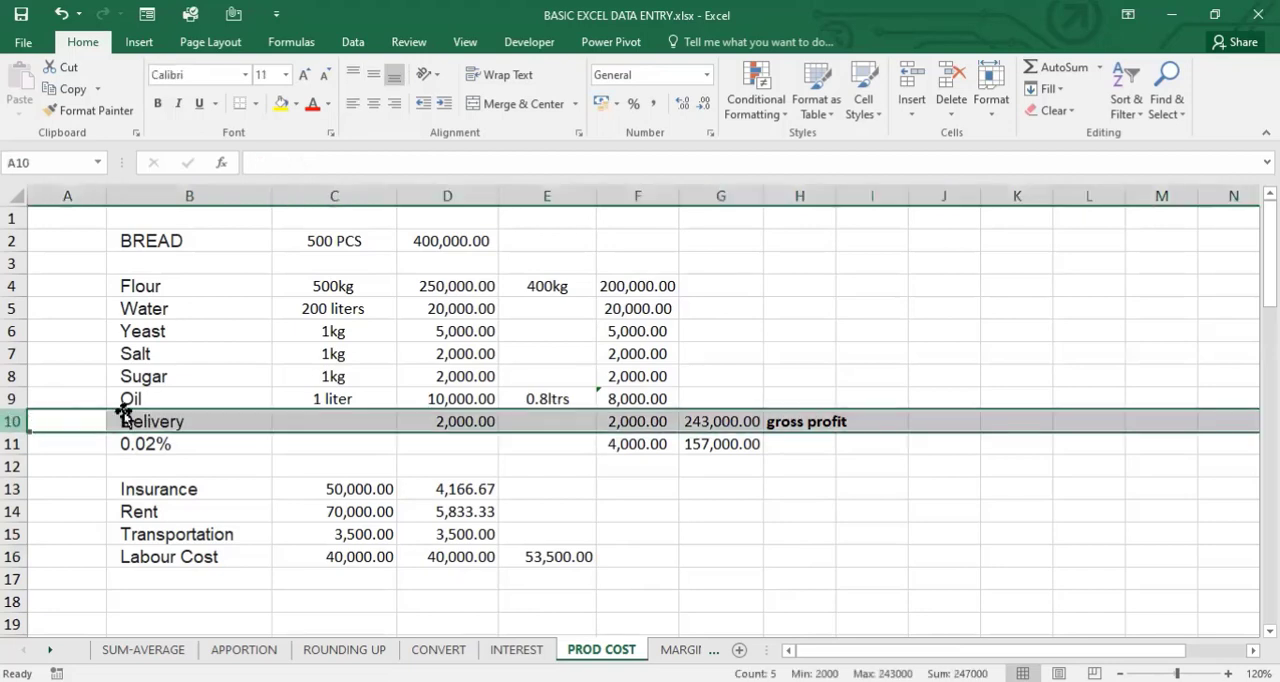
left_click(194, 422)
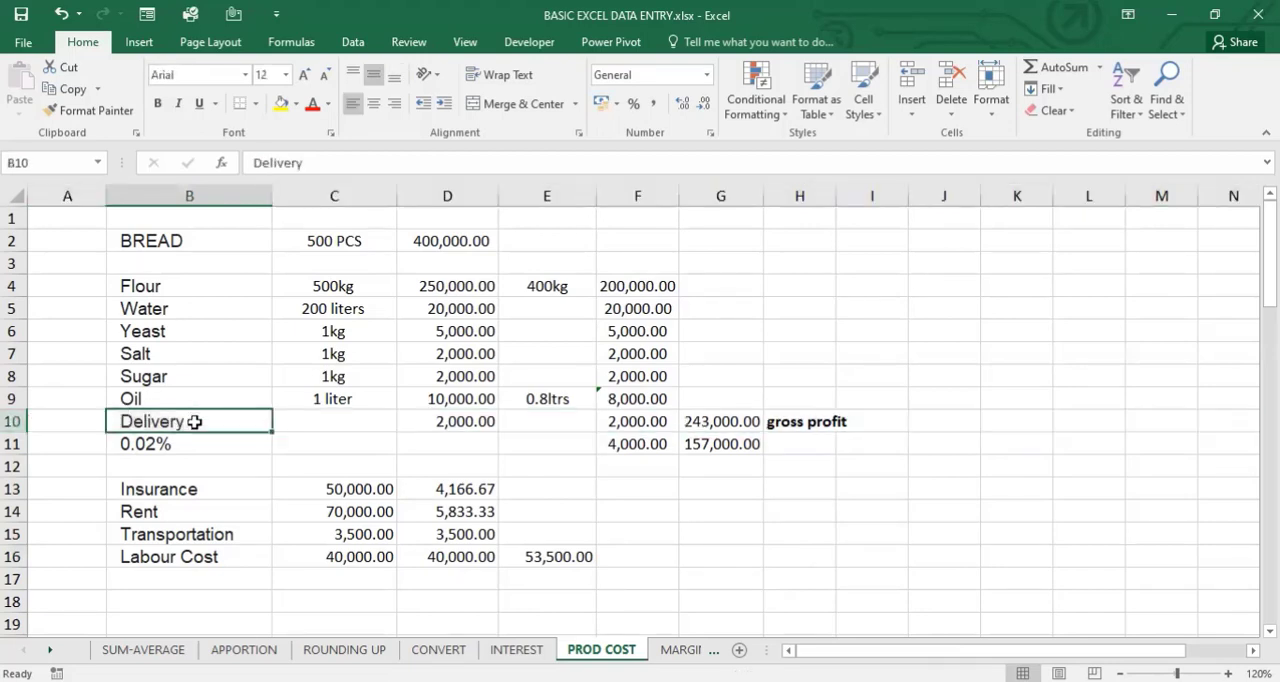
left_click(181, 535)
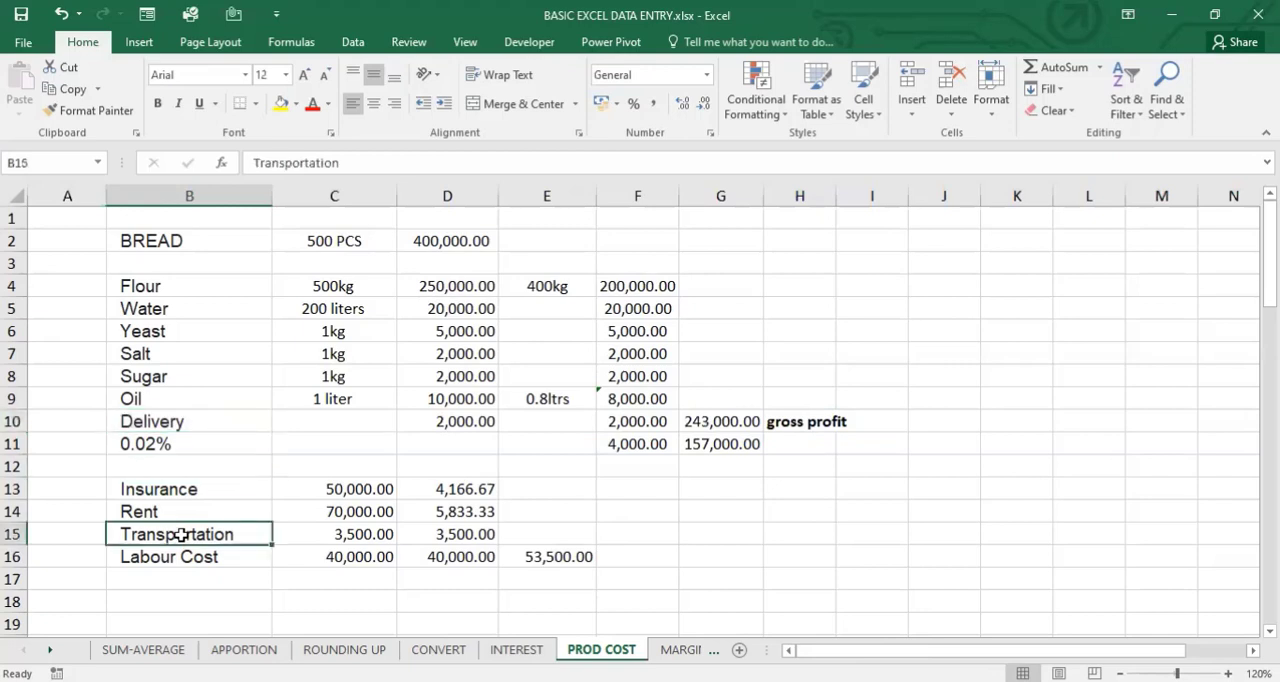
left_click(10, 535)
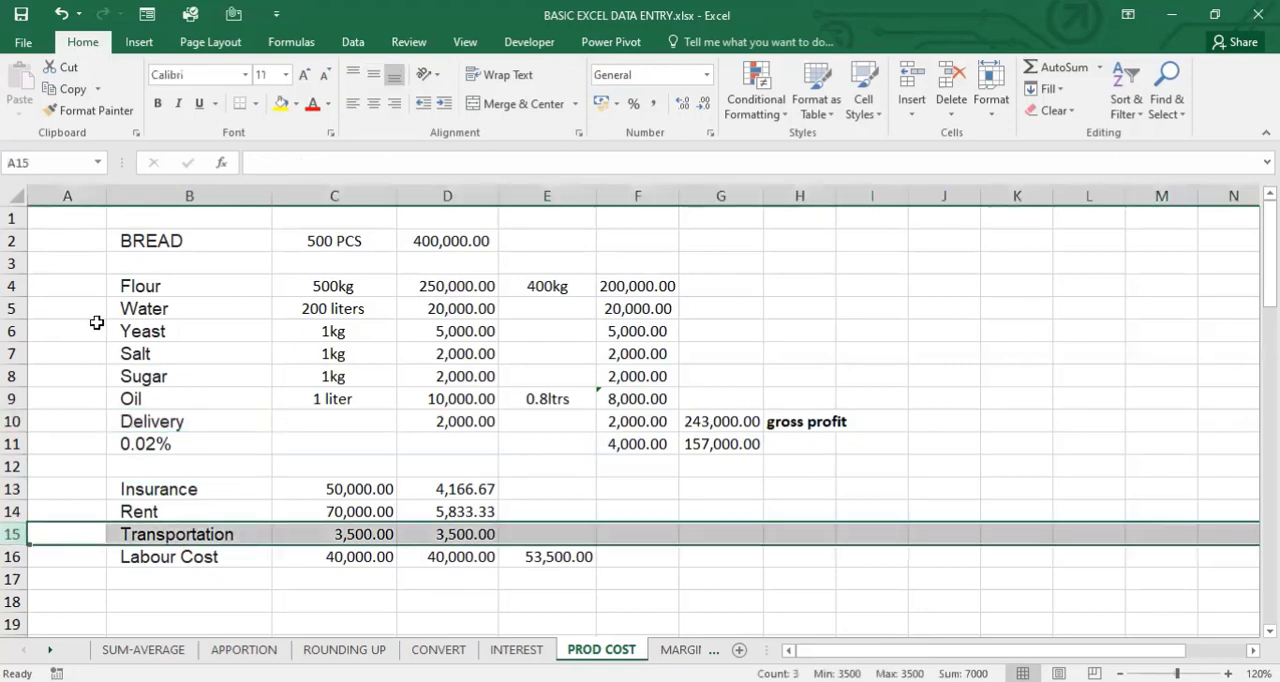
left_click(10, 331)
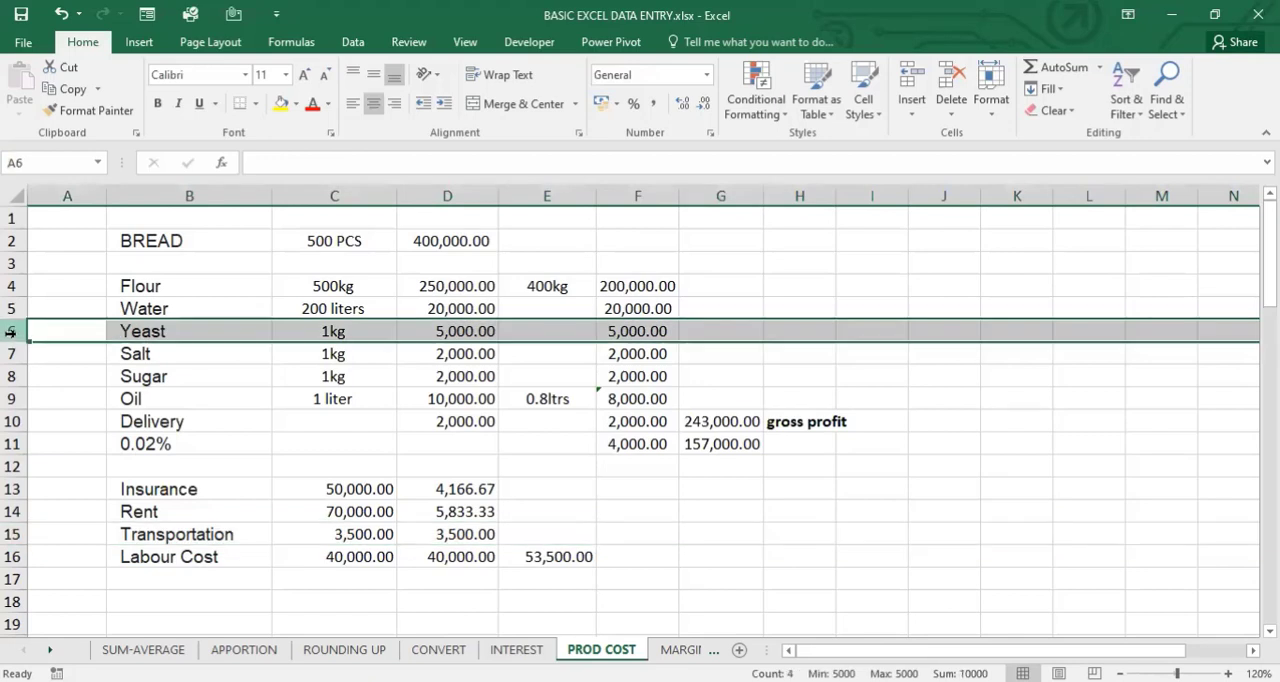
left_click(12, 534)
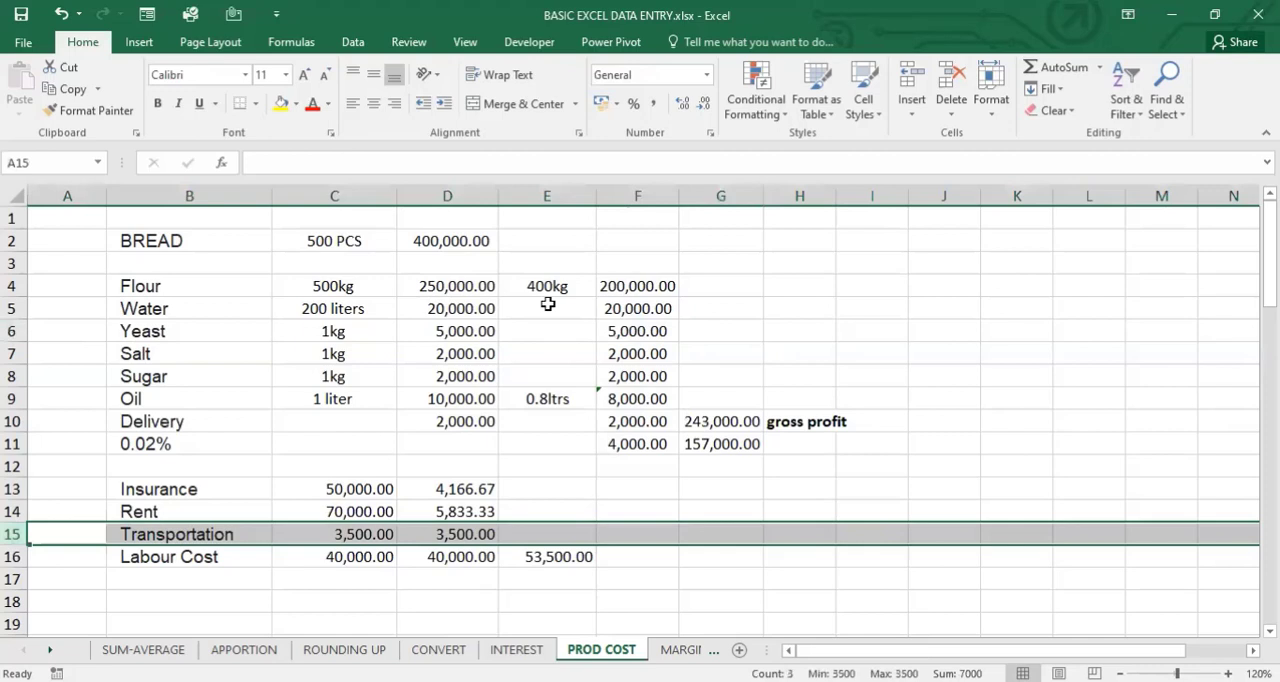
left_click_drag(165, 489, 470, 551)
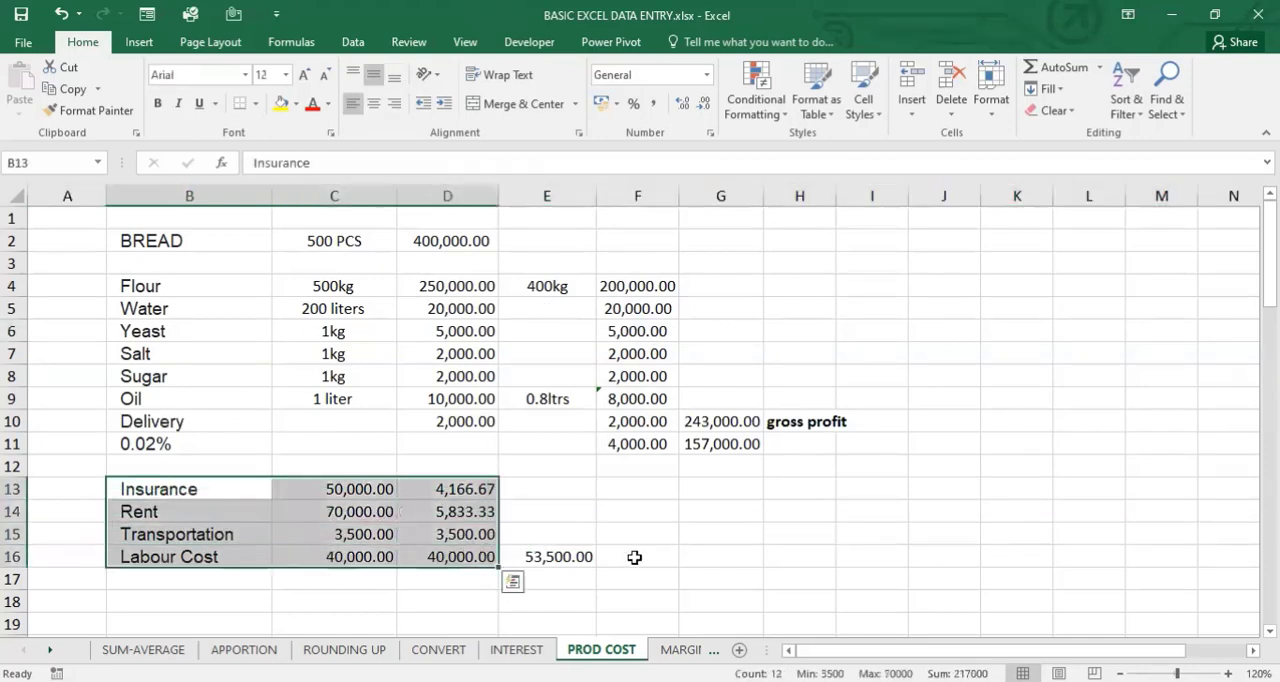
- Calculate the profit after overheads in G16 by subtracting the overhead total from the gross profit with =G11-E16
left_click(719, 557)
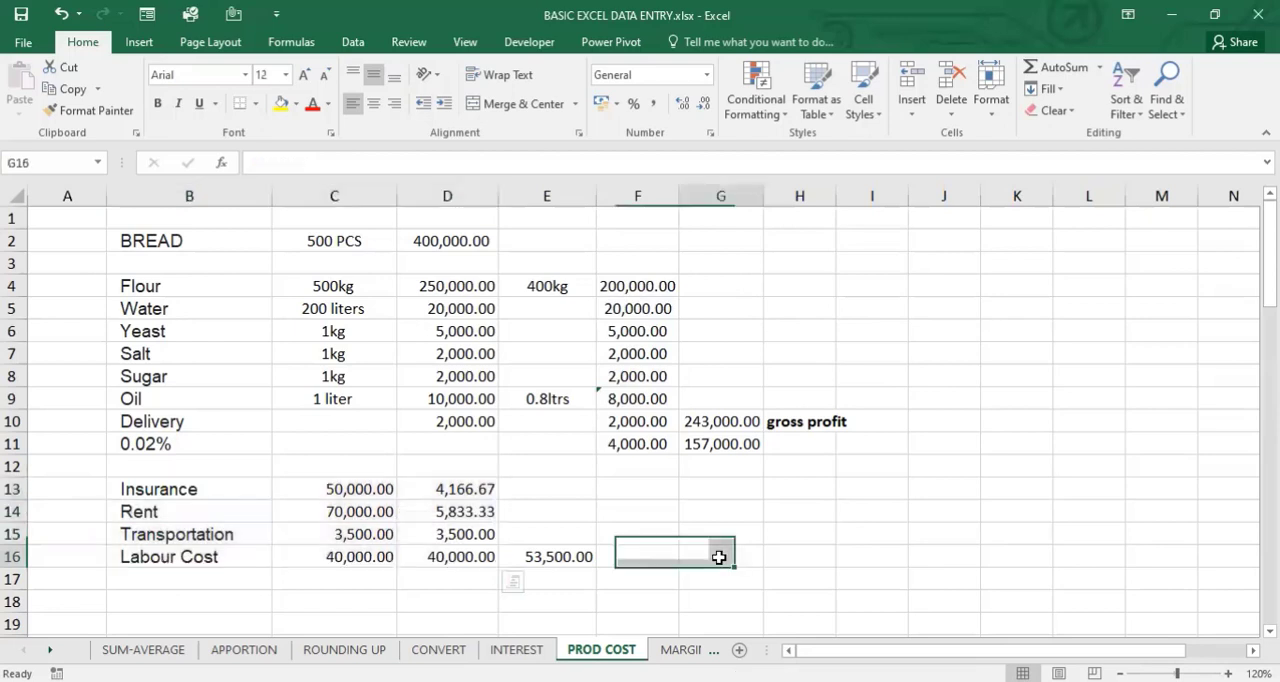
type("=")
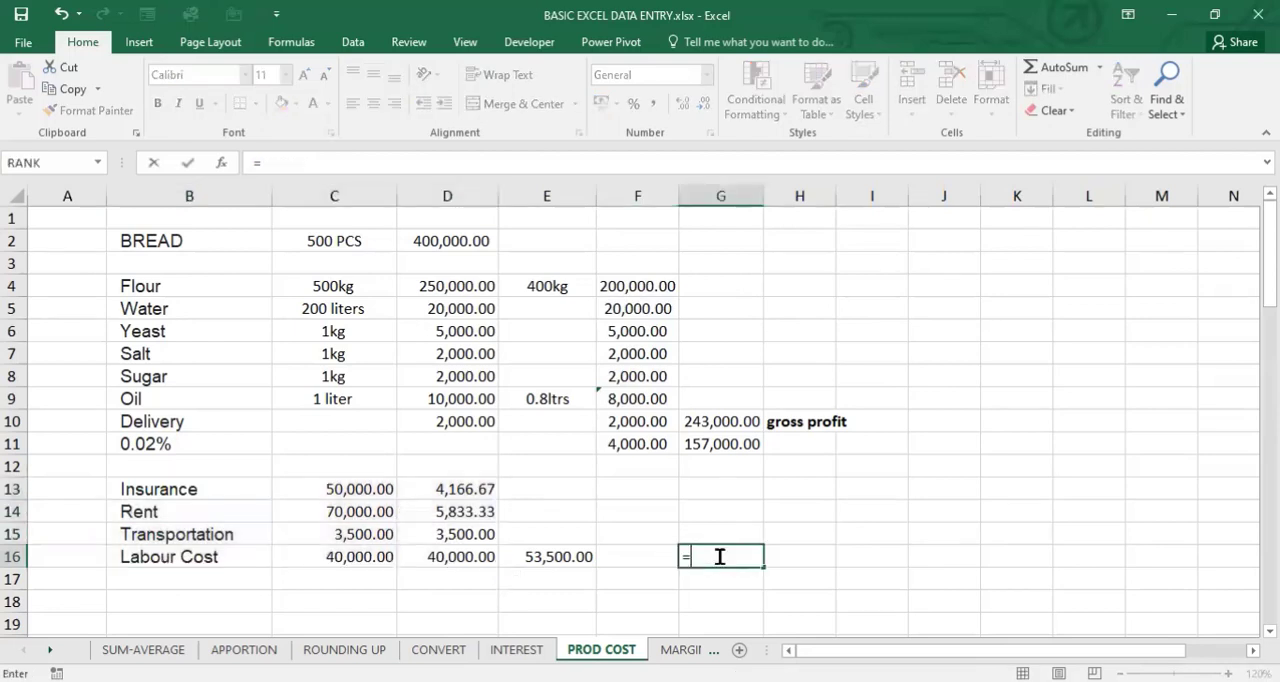
left_click(722, 443)
type("-")
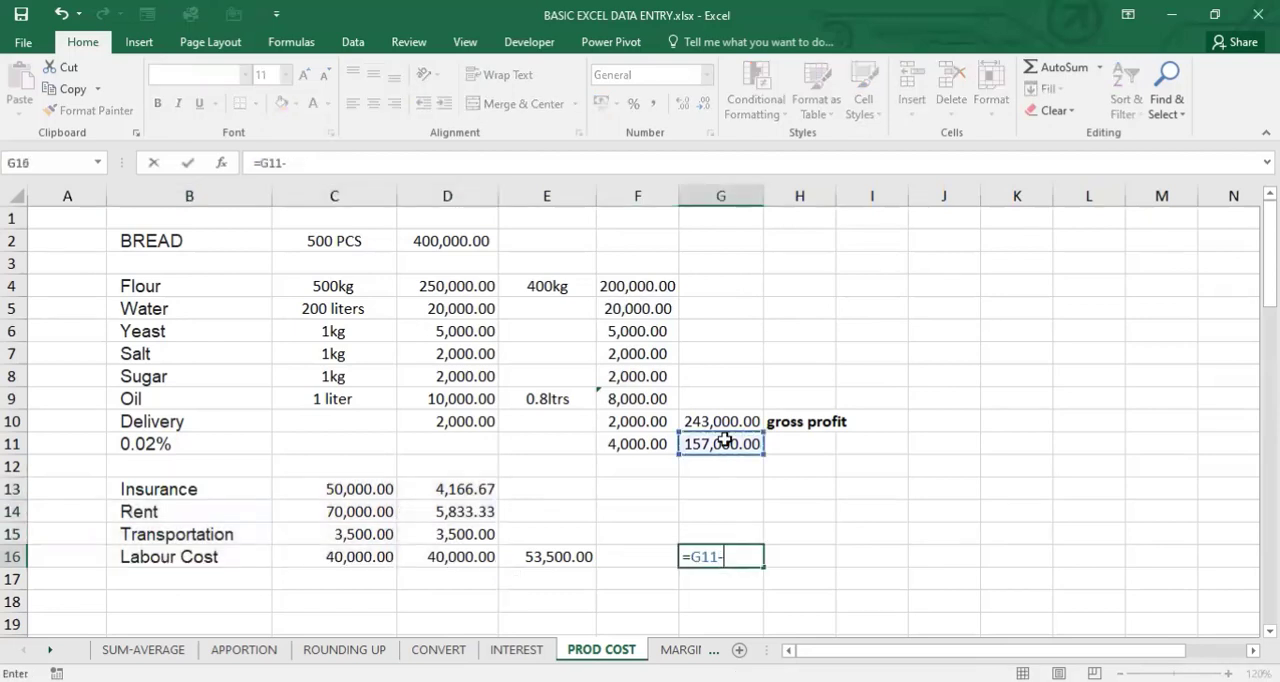
left_click(555, 550)
key("Return")
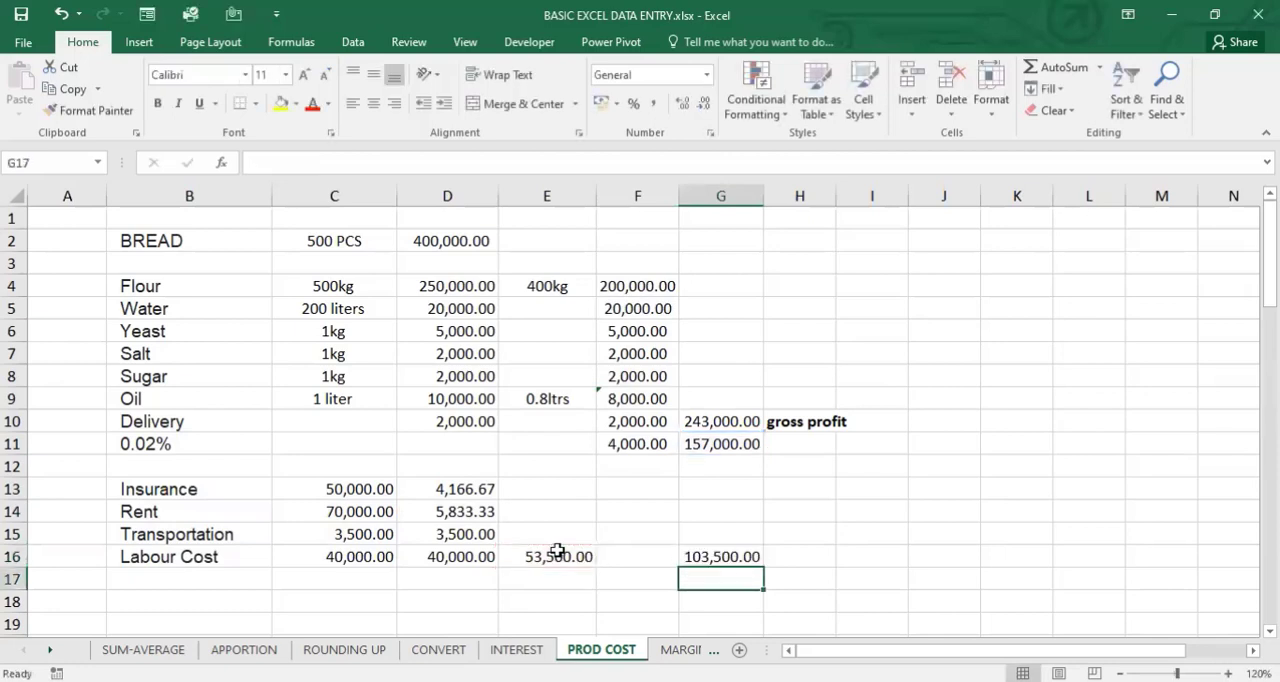
- Review the formulas behind the gross profit in G11 and the profit after overheads in G16
left_click(721, 552)
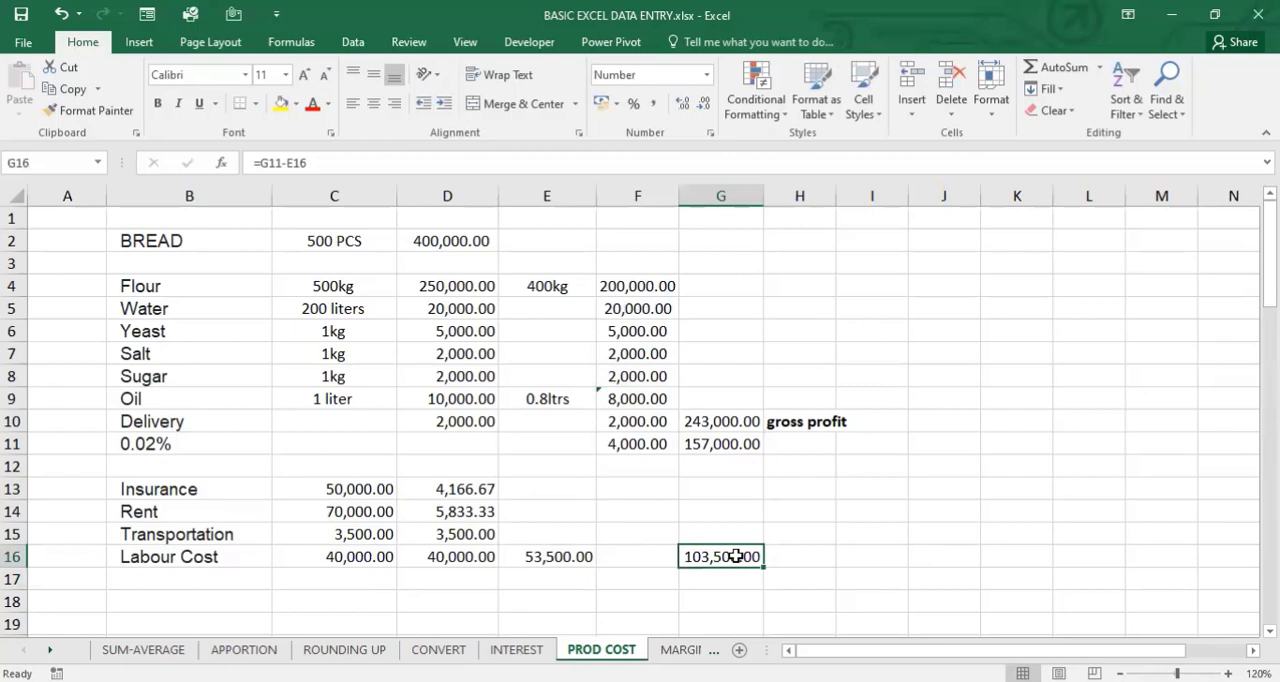
left_click(702, 446)
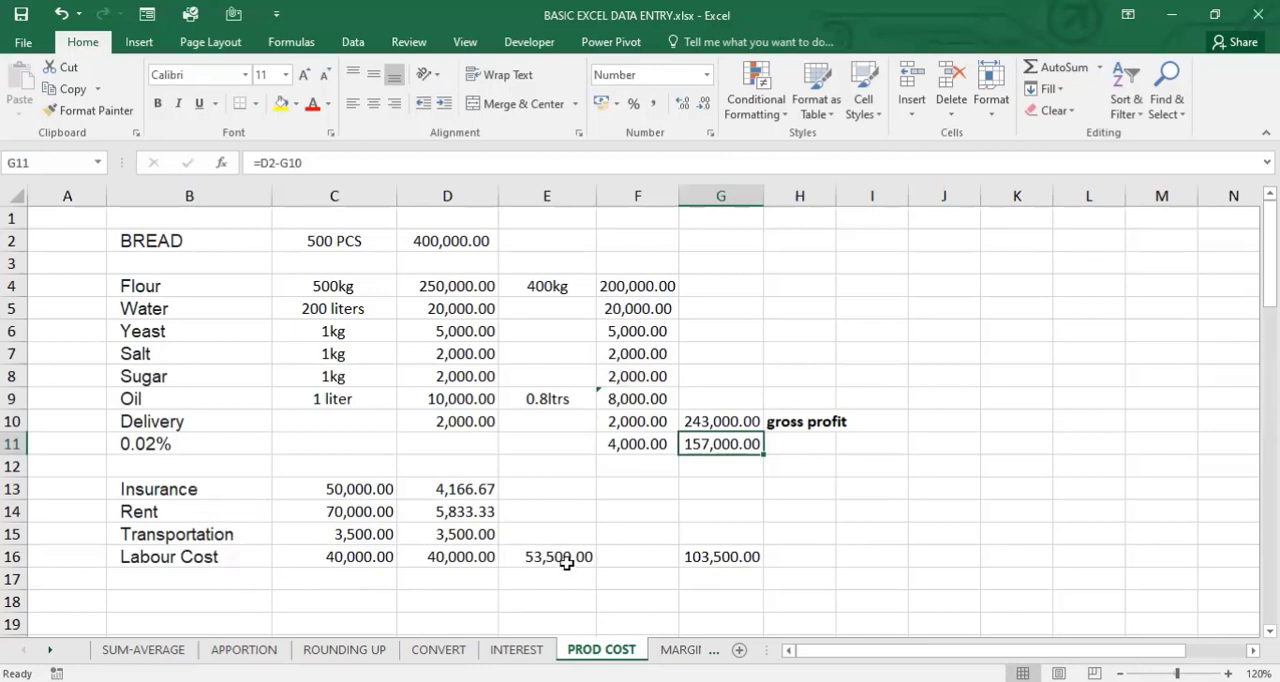
left_click(721, 556)
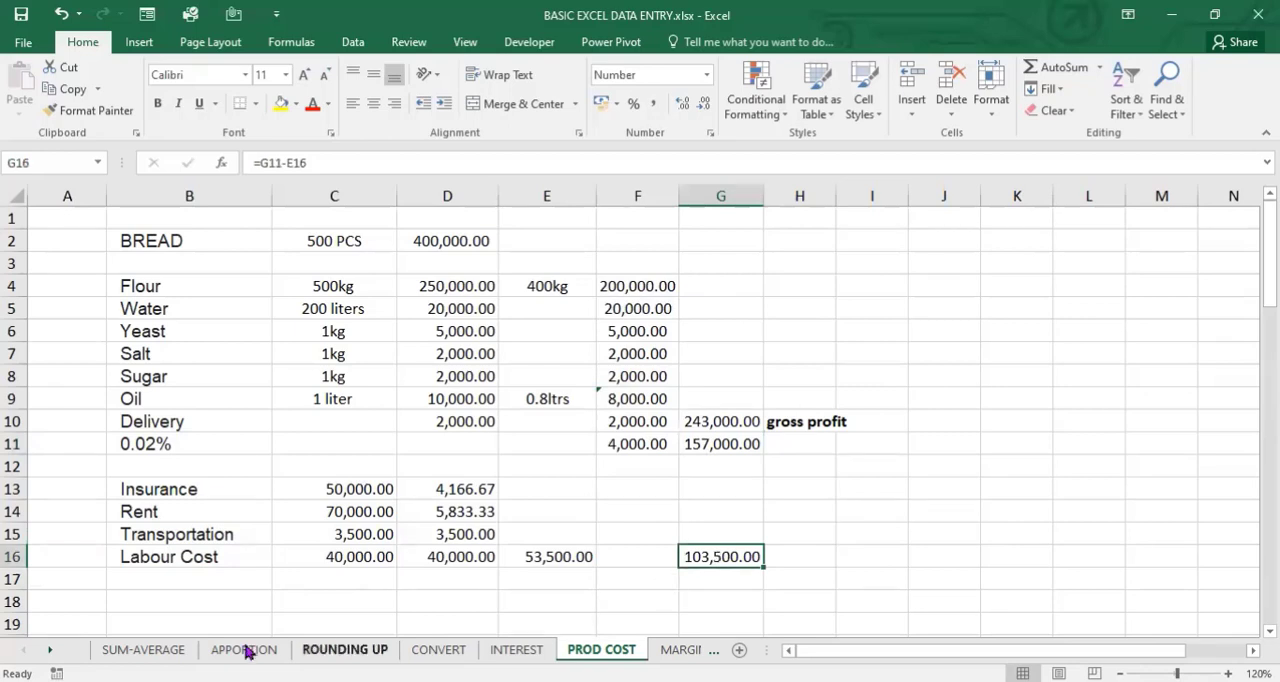
left_click(172, 578)
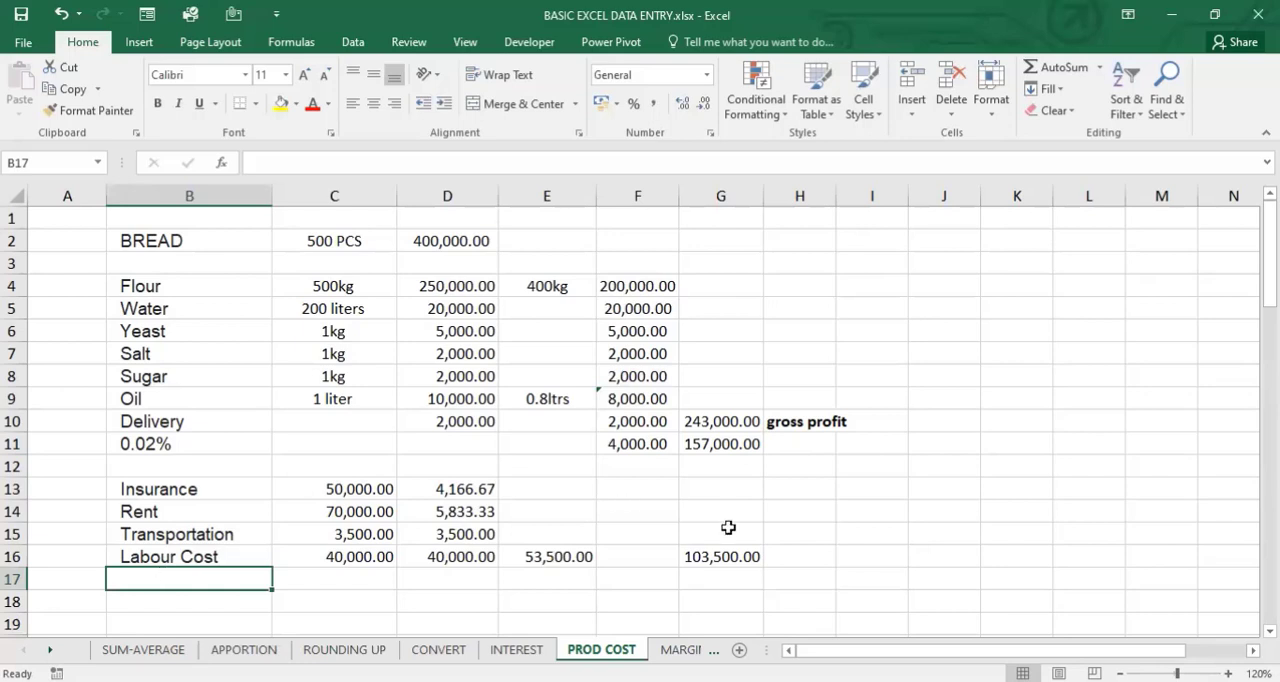
- Enter 5000 in G18 below the profit after overheads and clear the cell again
left_click(718, 580)
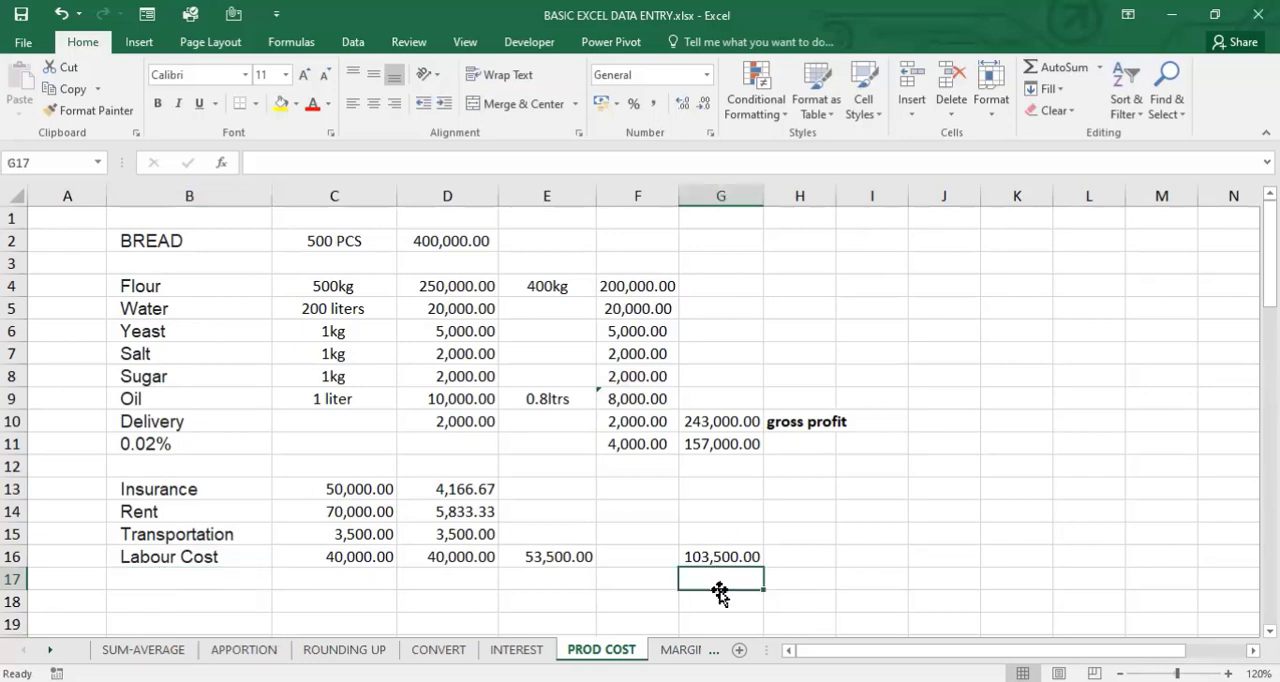
left_click(718, 602)
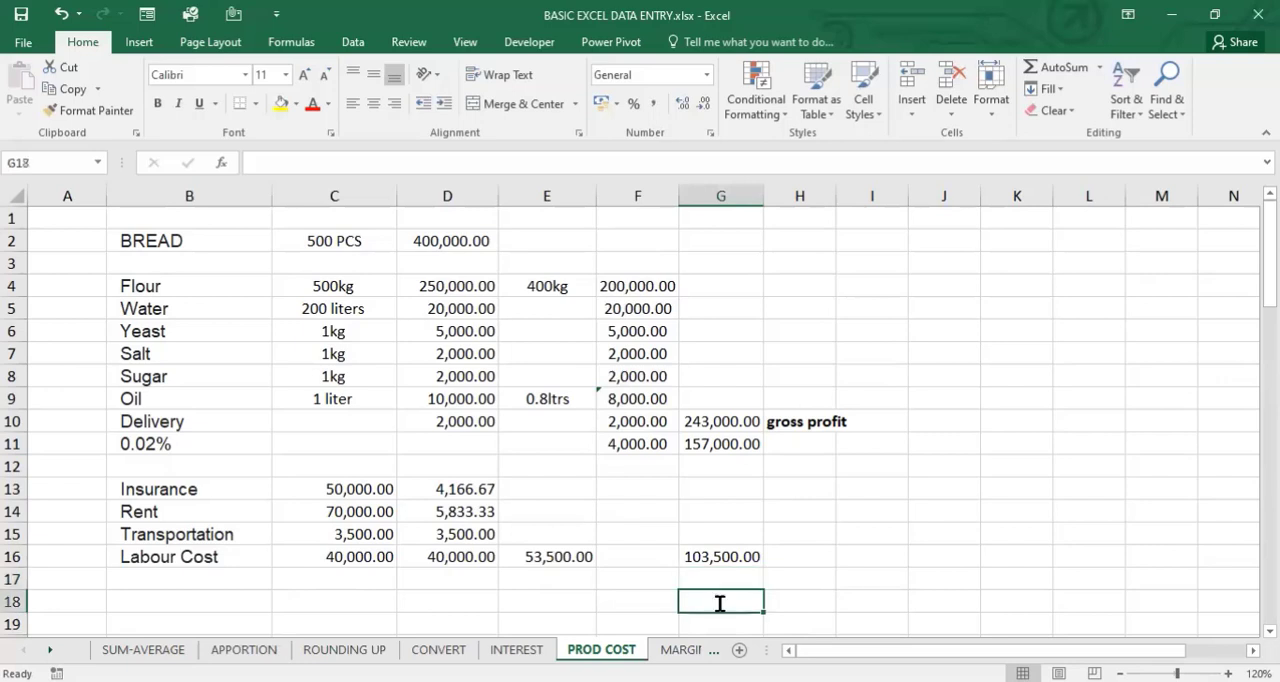
type("500")
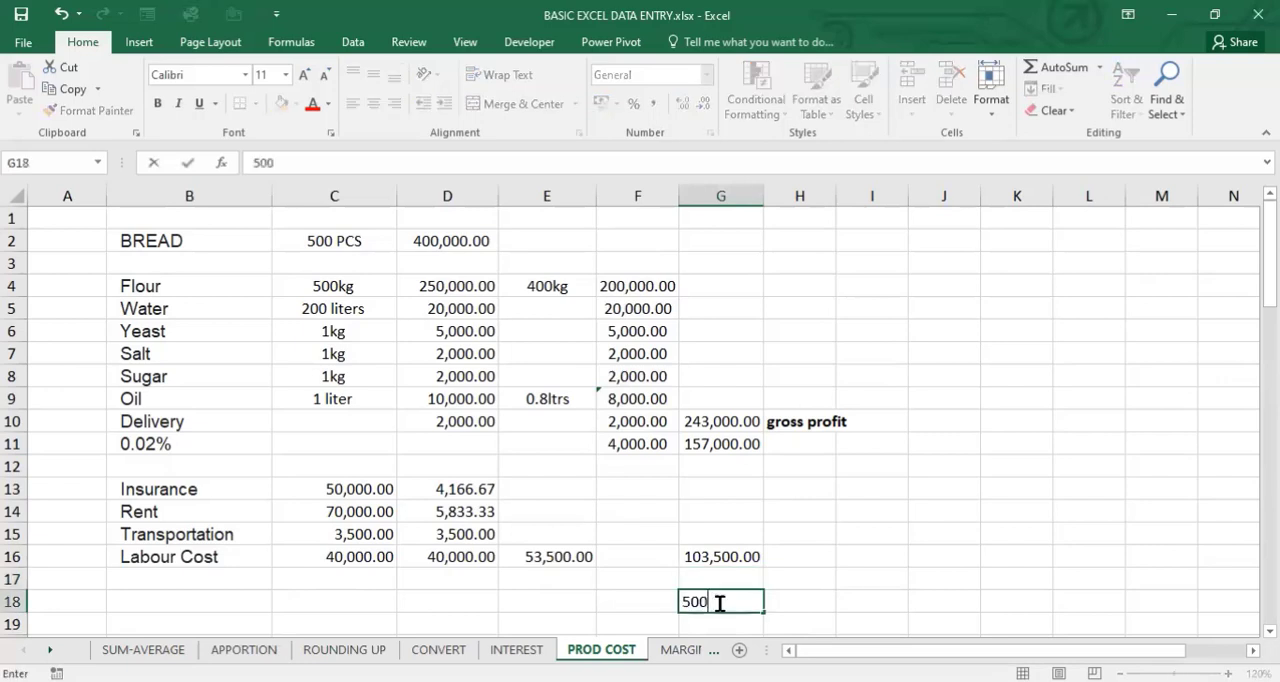
type("0")
key("Return")
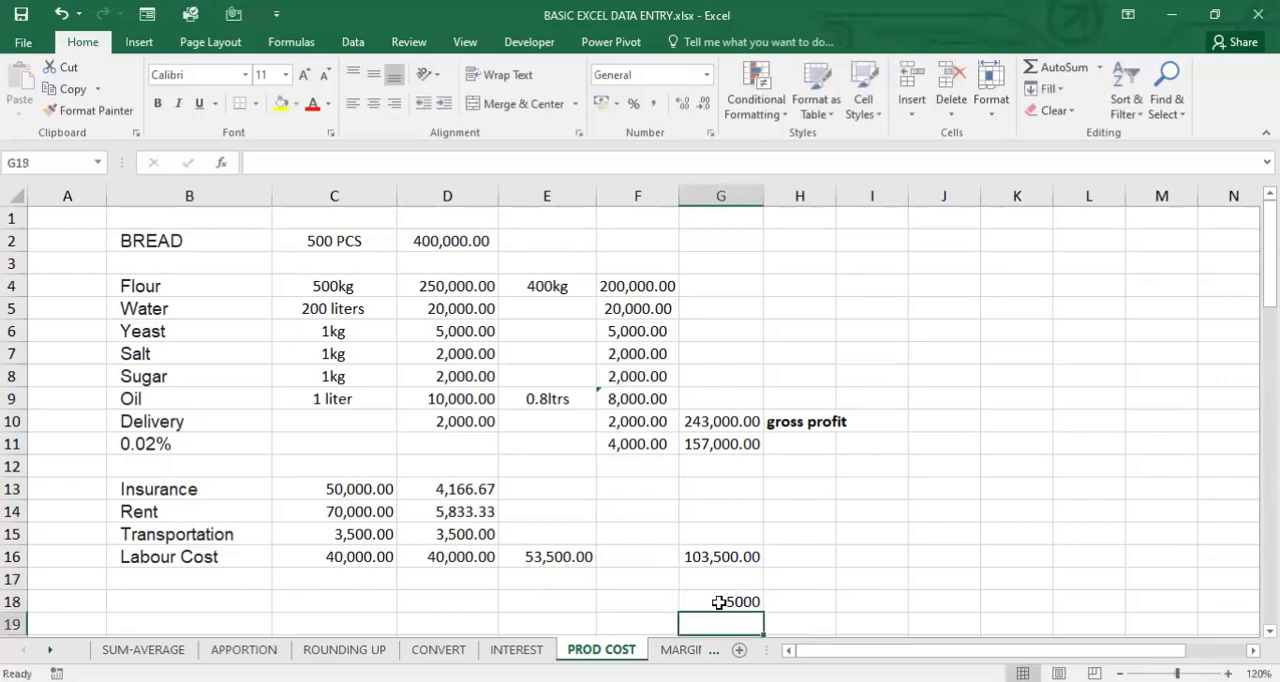
left_click(726, 606)
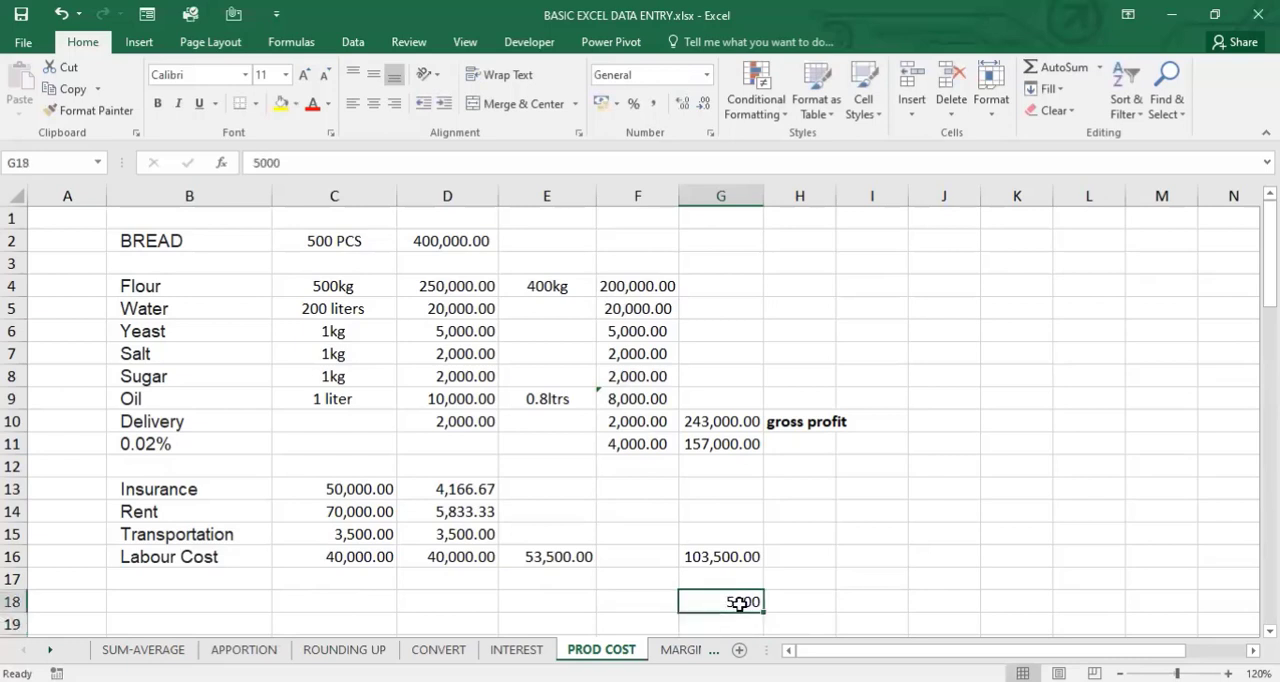
key("Delete")
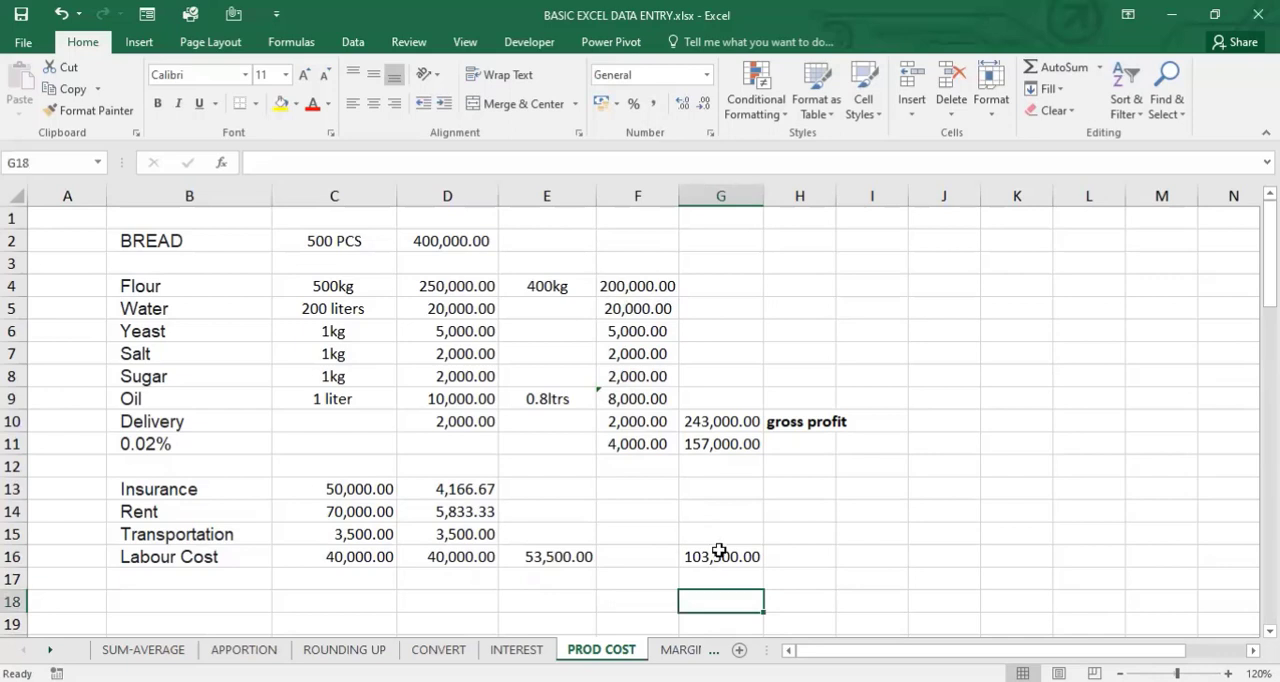
- Open the MARGIN - MARKUP sheet and delete its empty column A
left_click(720, 552)
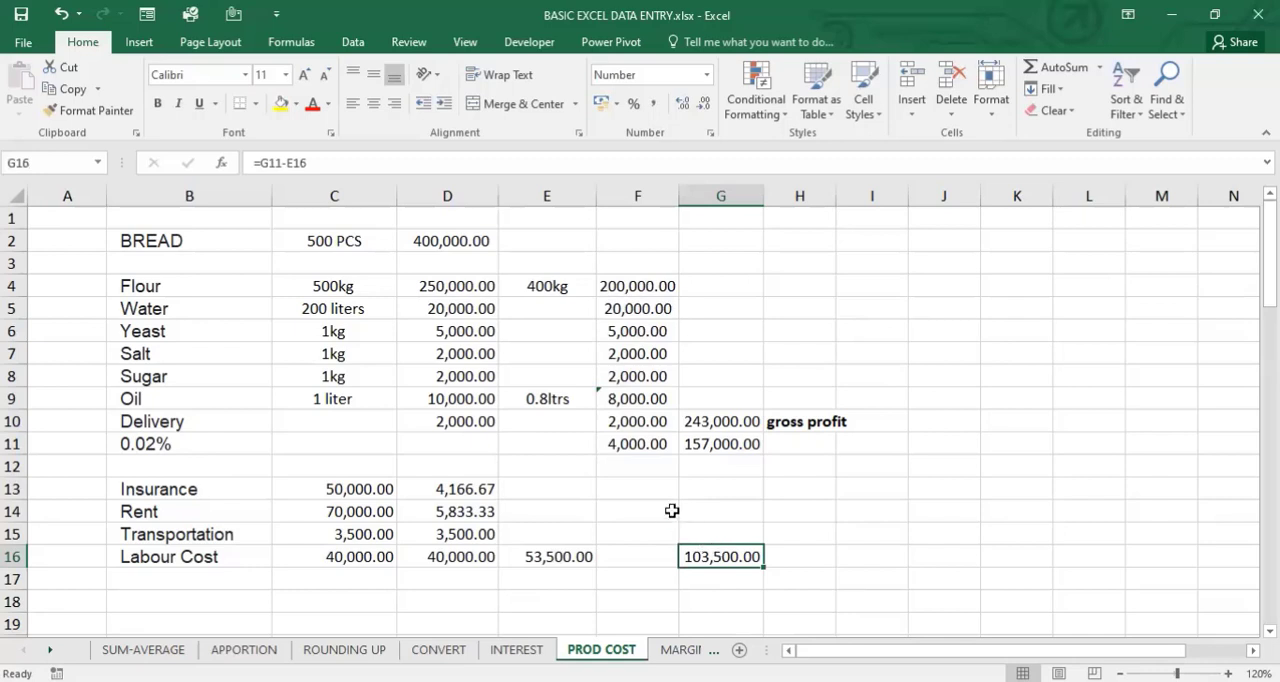
left_click(623, 400)
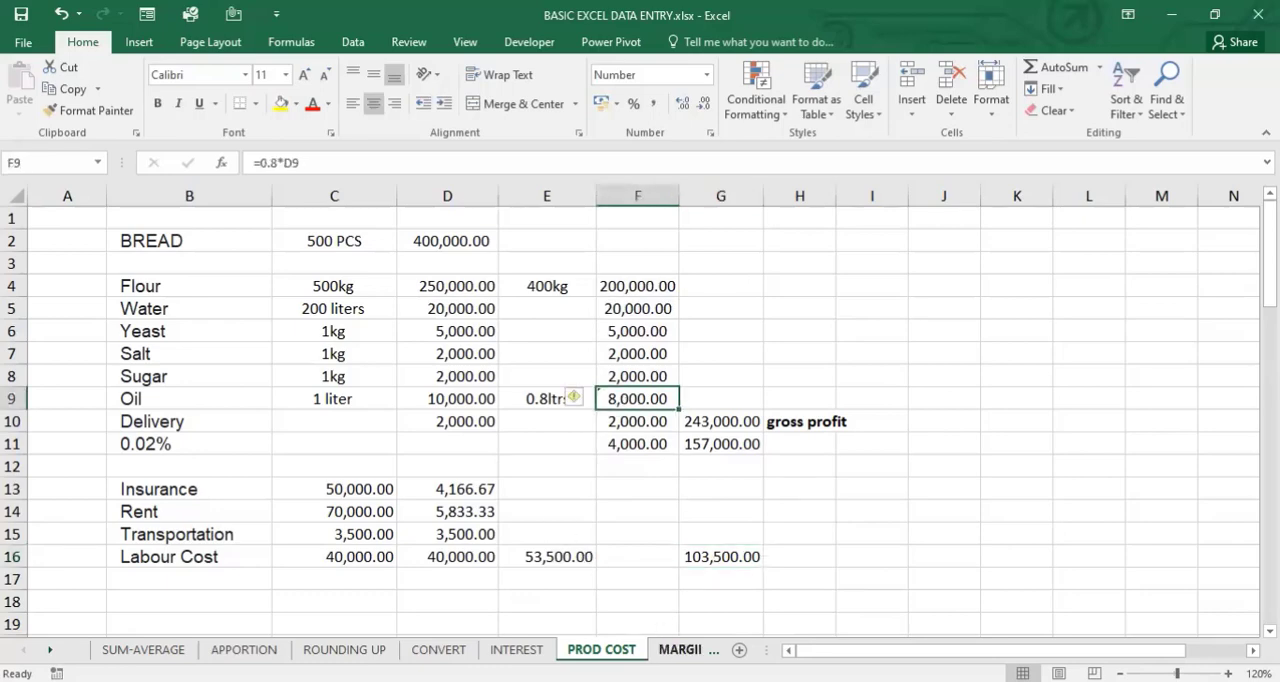
left_click(675, 649)
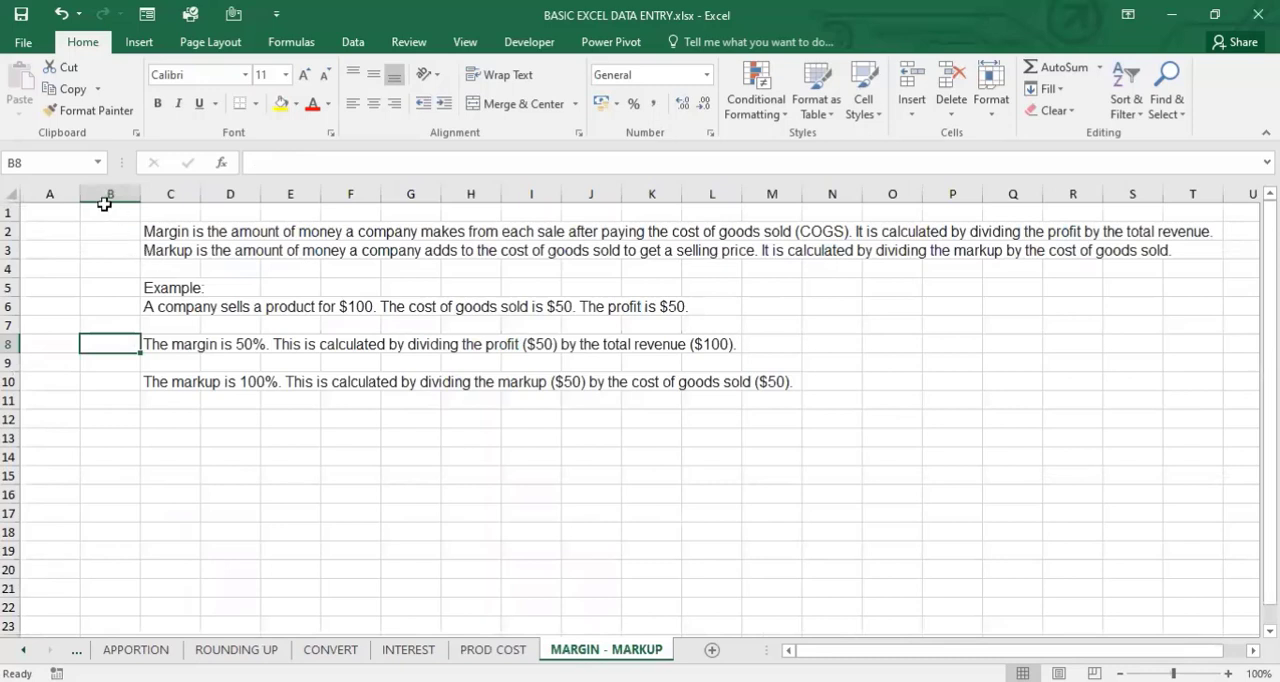
left_click(45, 192)
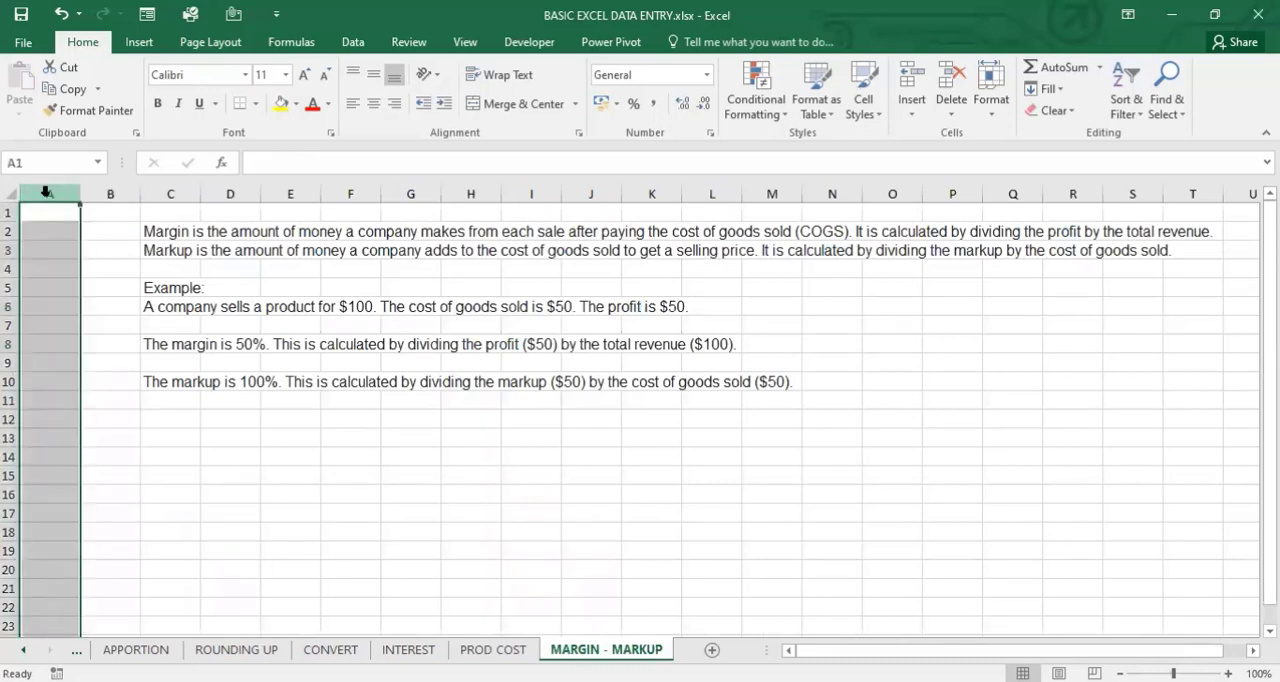
right_click(45, 192)
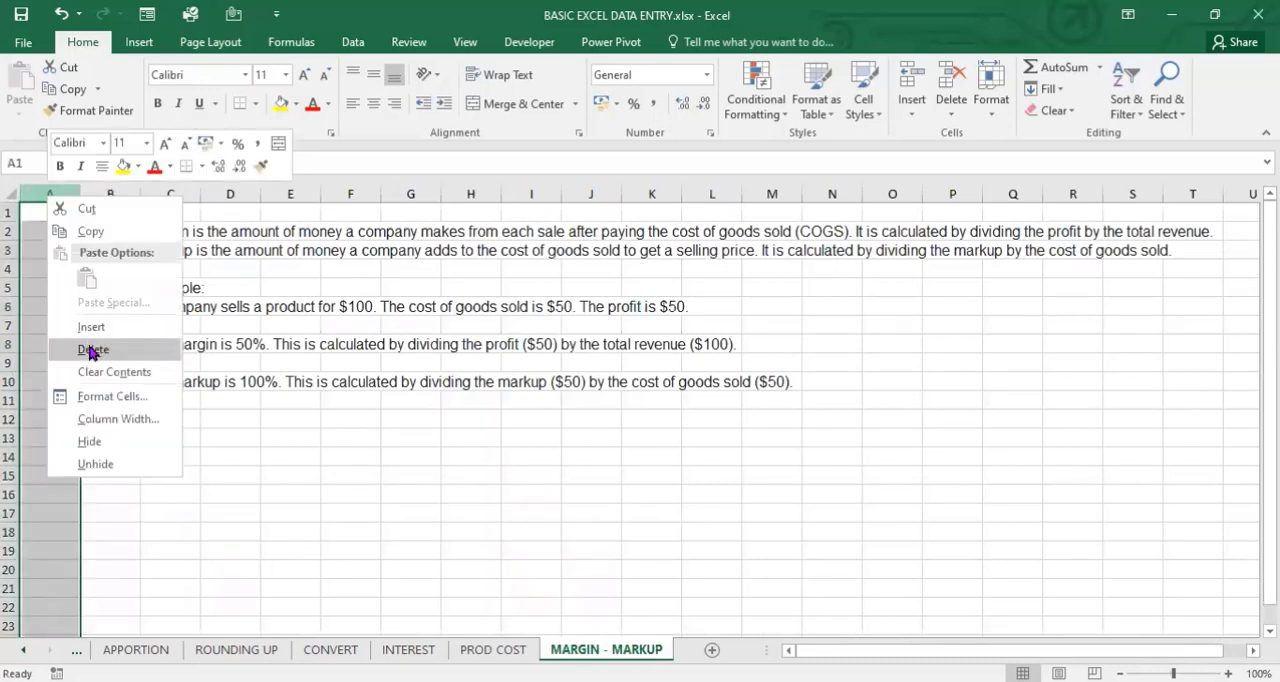
left_click(92, 352)
left_click(123, 411)
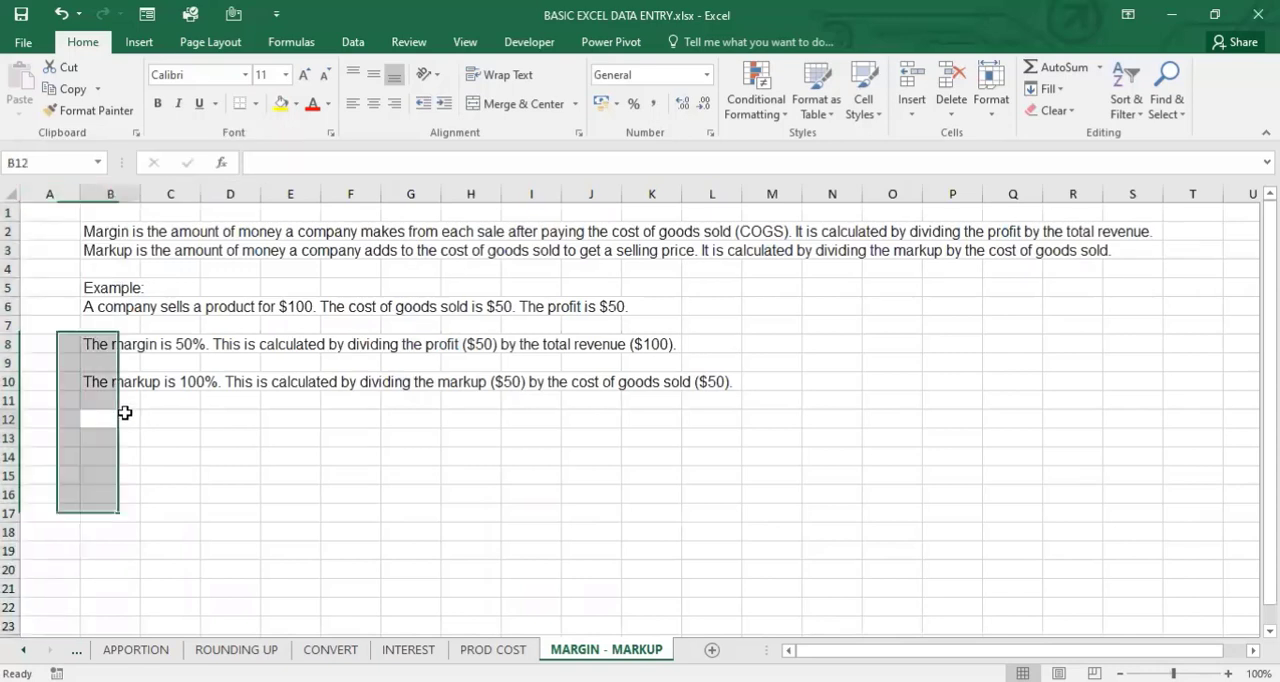
- Enlarge the margin and markup text in B2:B10 to font size 20
left_click(106, 232)
left_click_drag(106, 232, 117, 384)
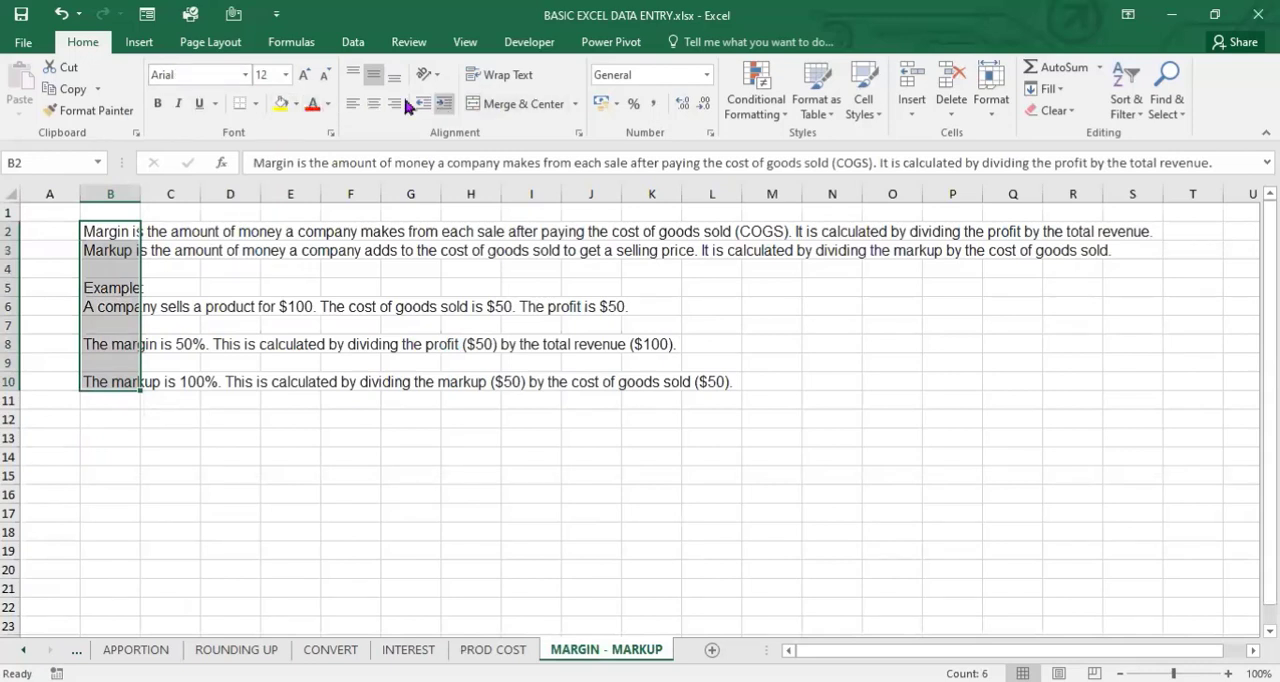
left_click(302, 76)
left_click(302, 76)
left_click(302, 76)
left_click(302, 76)
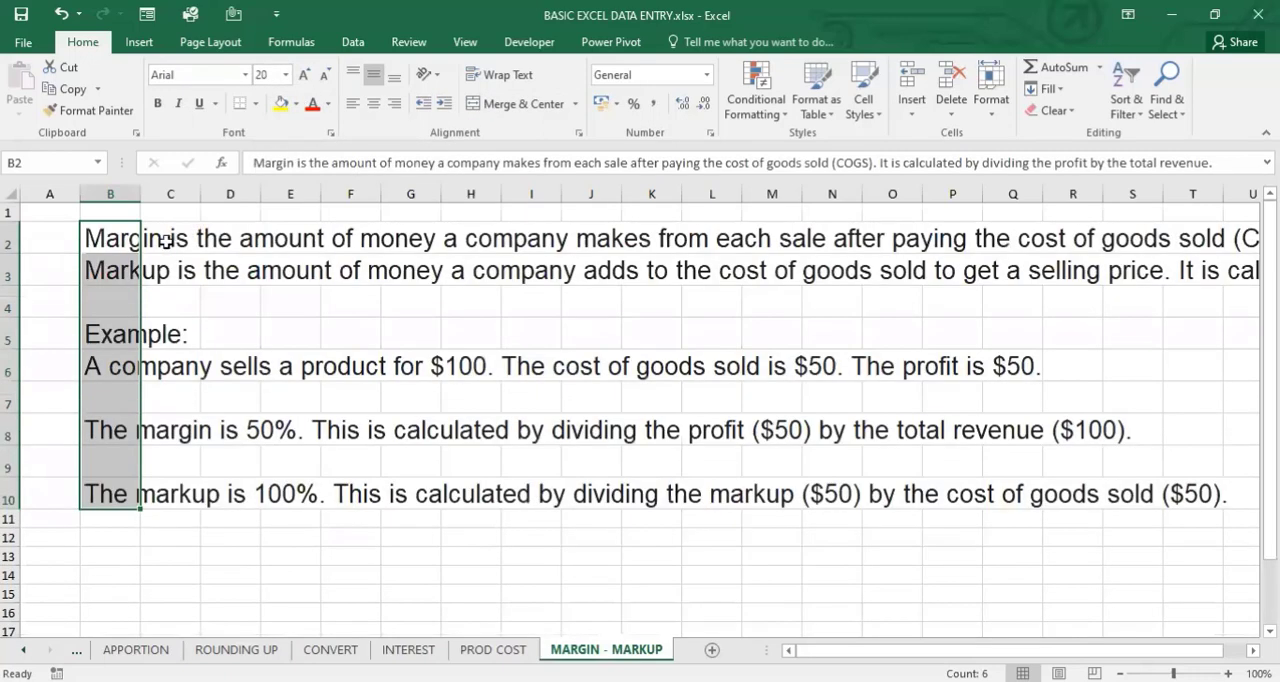
- Read the margin and markup definitions in rows 2 and 3, the example in row 6 and the margin explanation in row 8
left_click(10, 266)
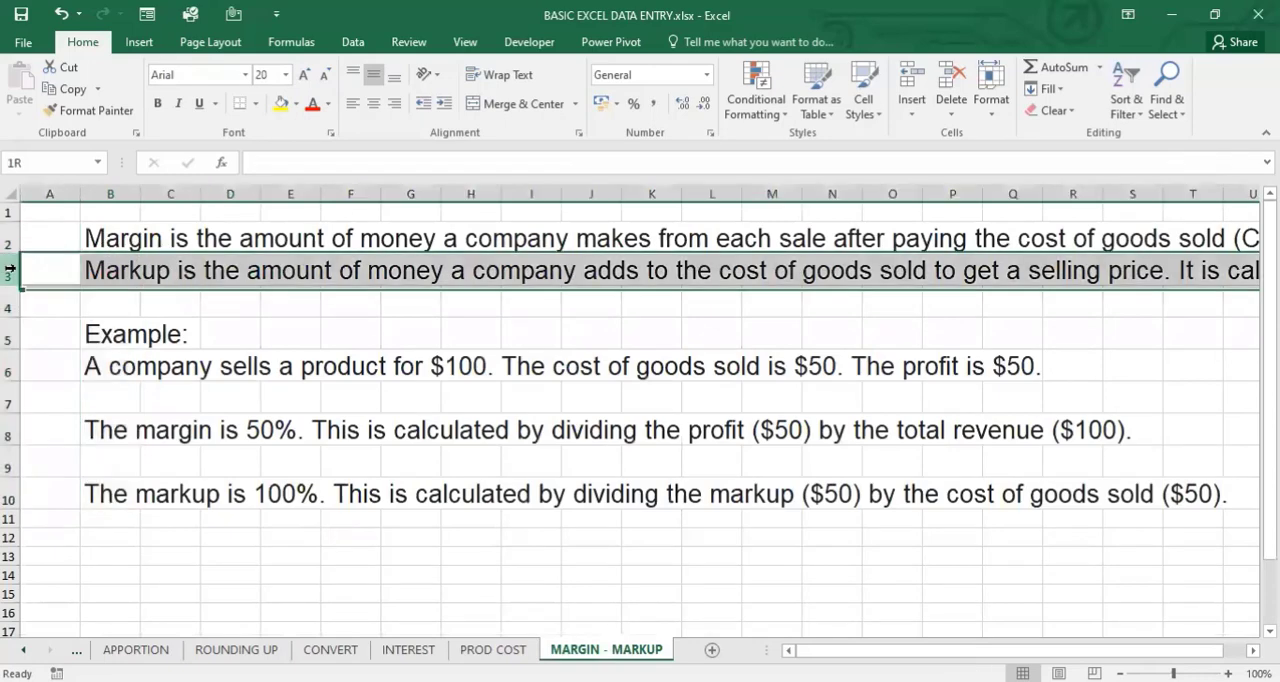
left_click(117, 235)
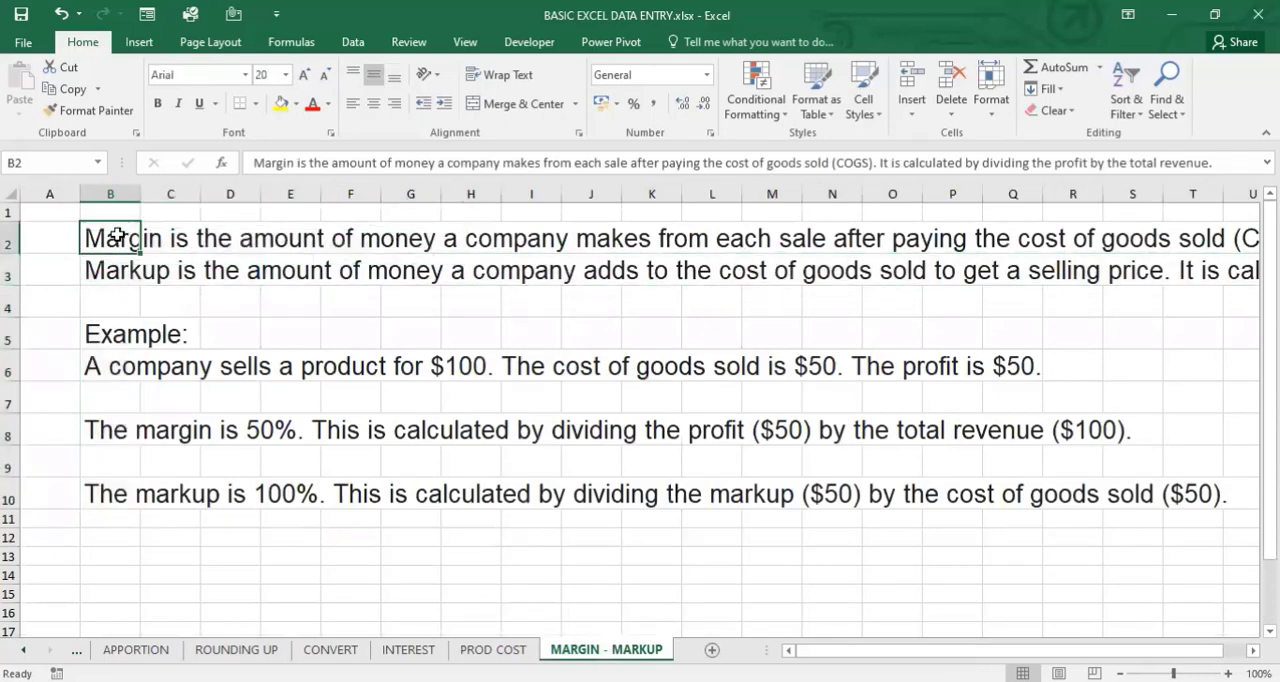
left_click(119, 273)
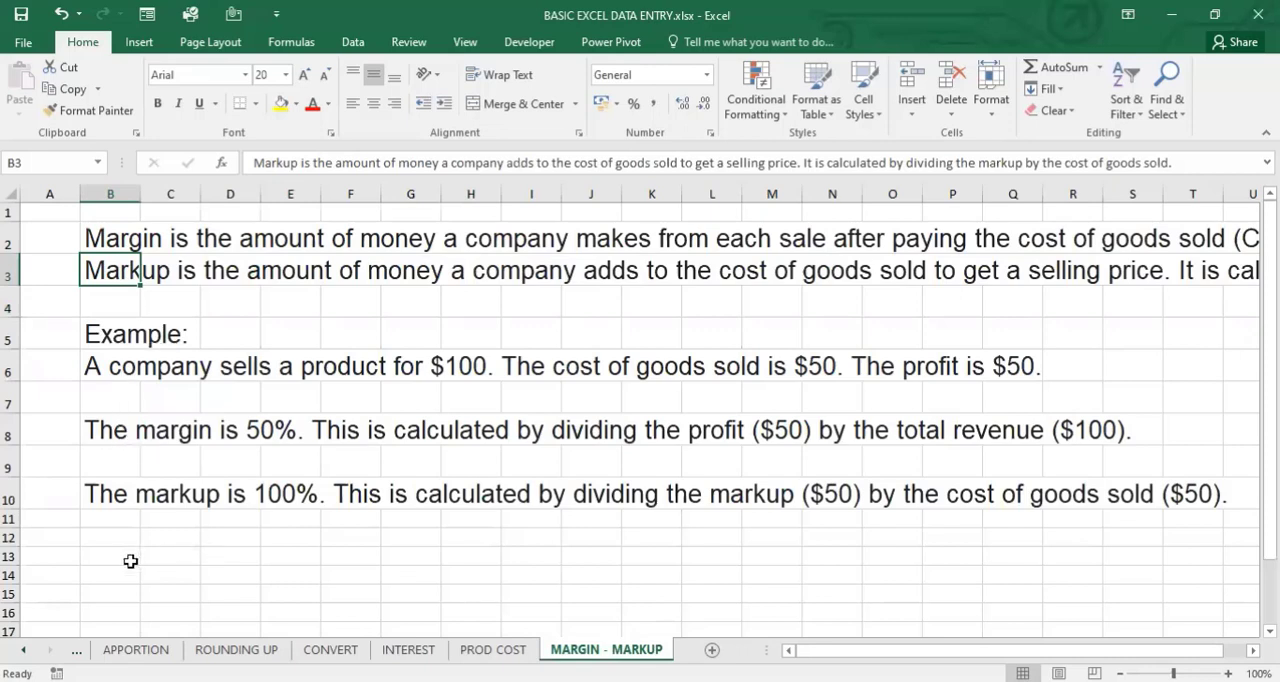
left_click(105, 590)
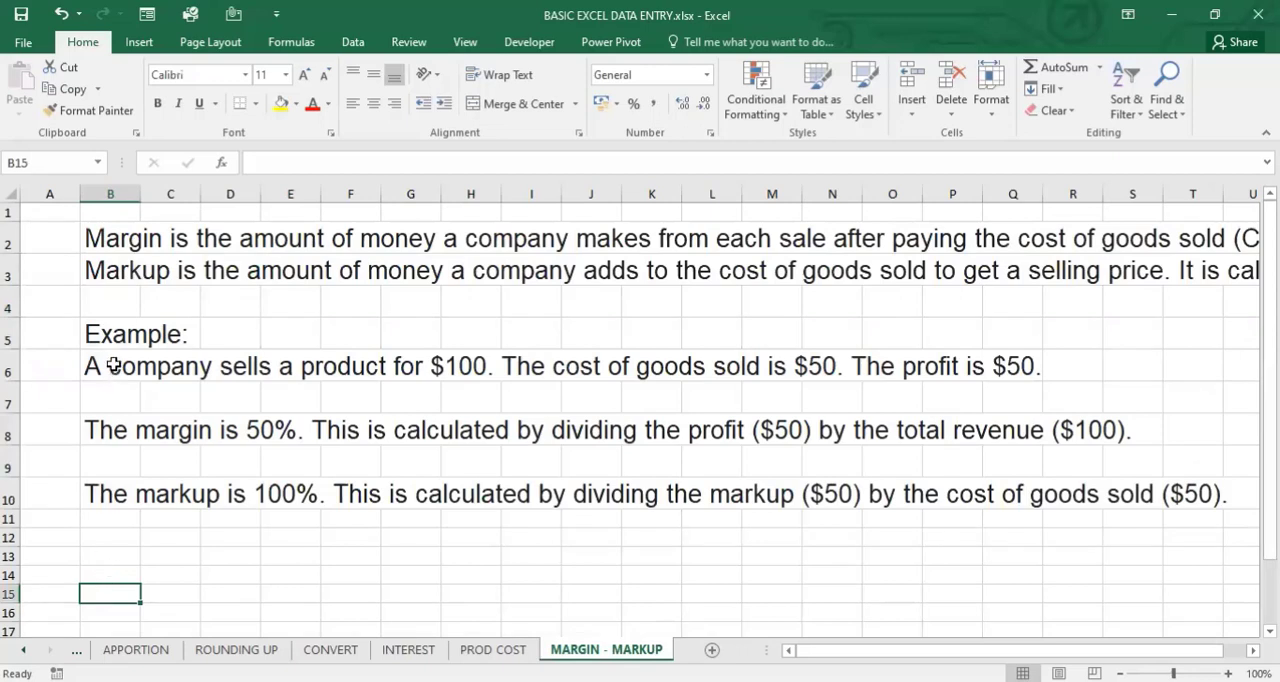
left_click(113, 366)
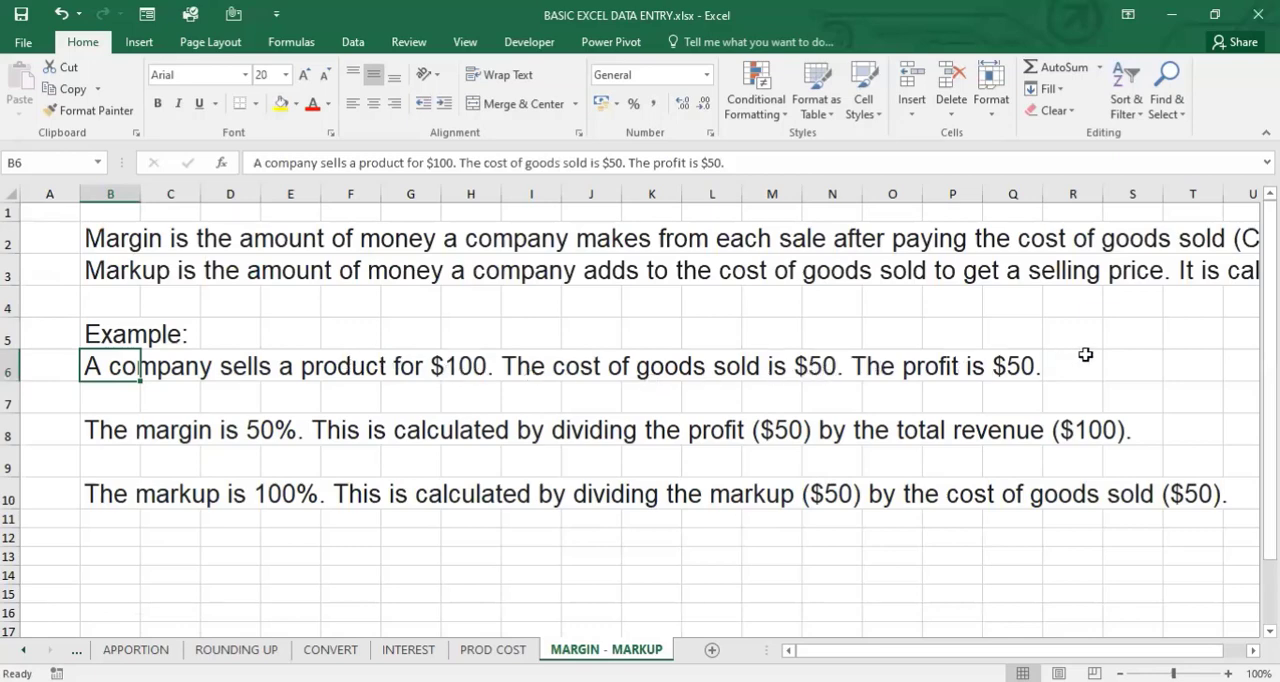
left_click(124, 430)
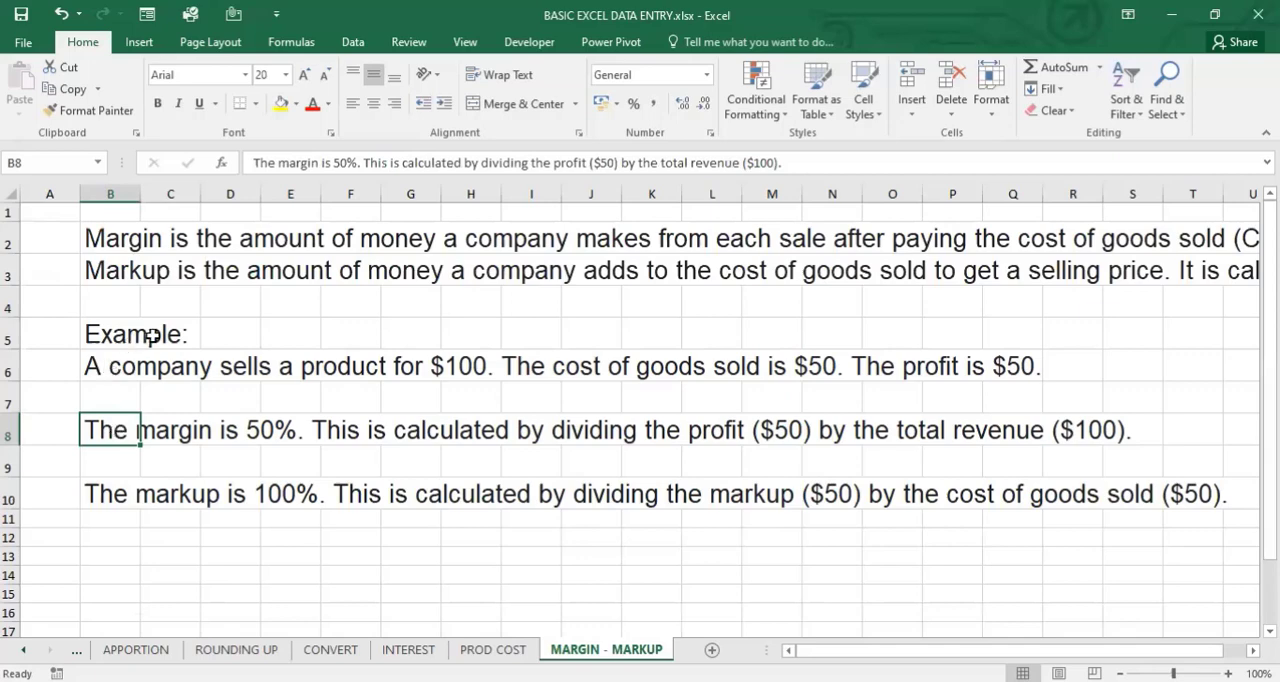
- Calculate the example's margin percentage in B16 by dividing profit by total revenue with =50/100*100
left_click(89, 612)
type("=")
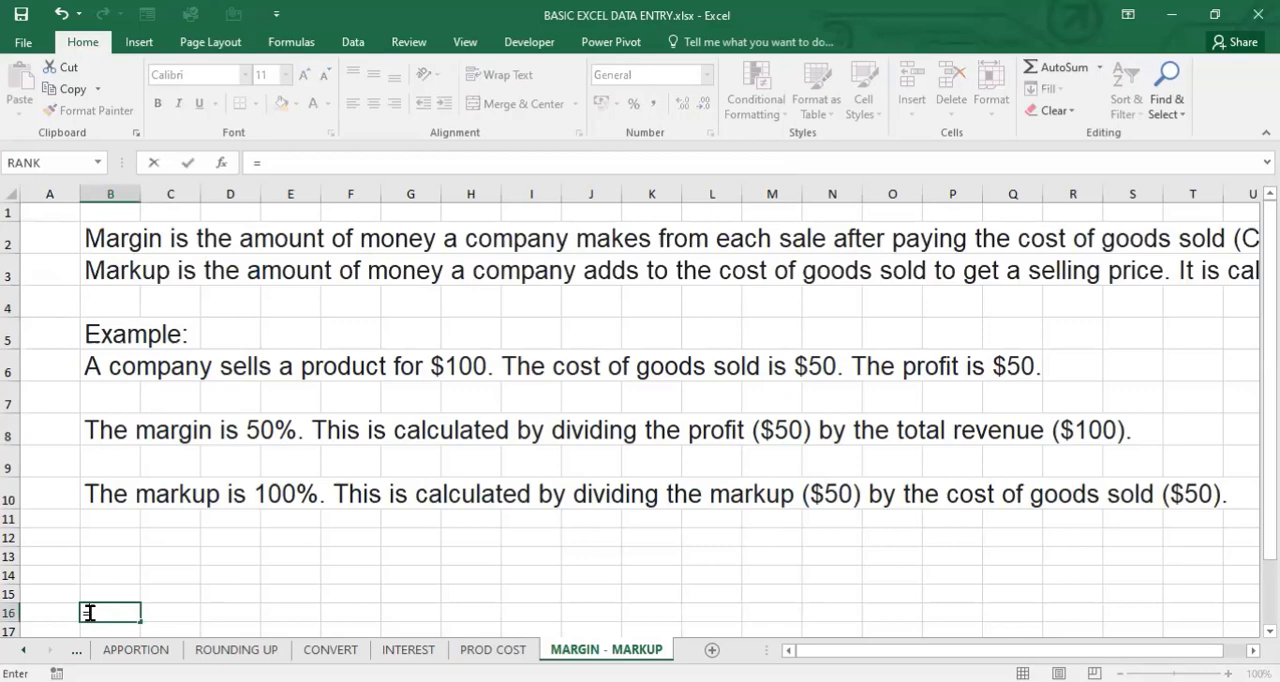
type("50/")
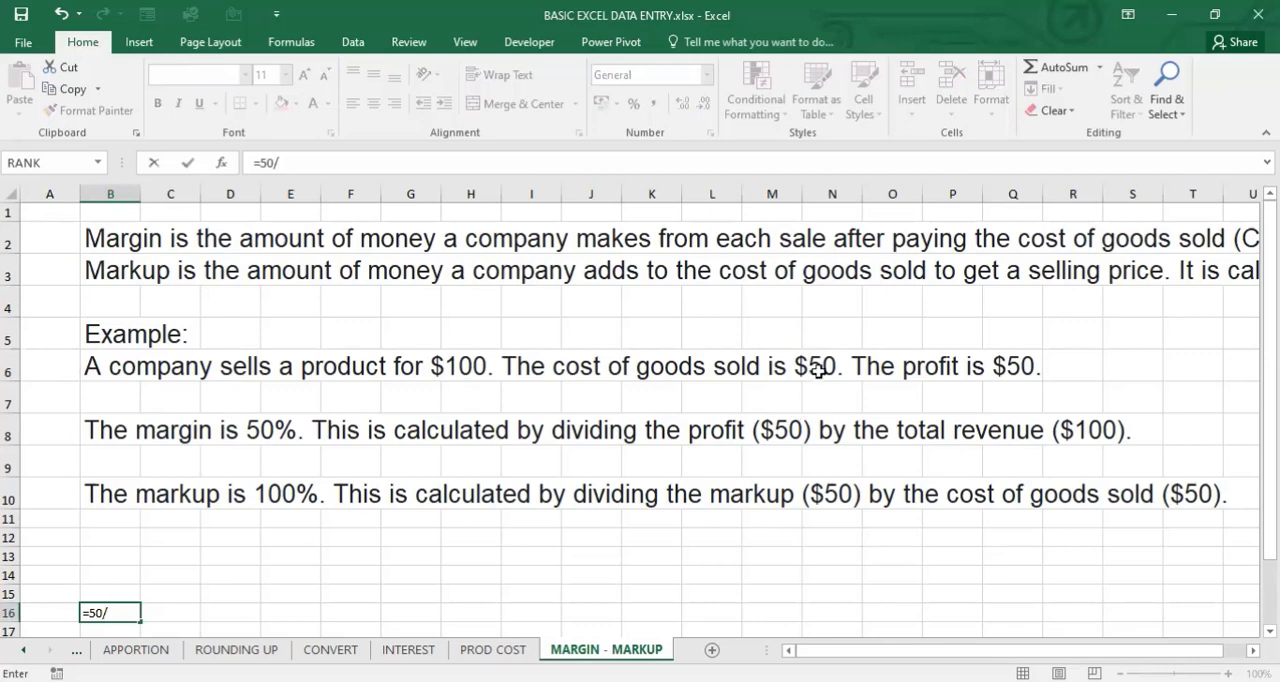
type("50")
key("BackSpace")
key("BackSpace")
type("100*1")
key("Return")
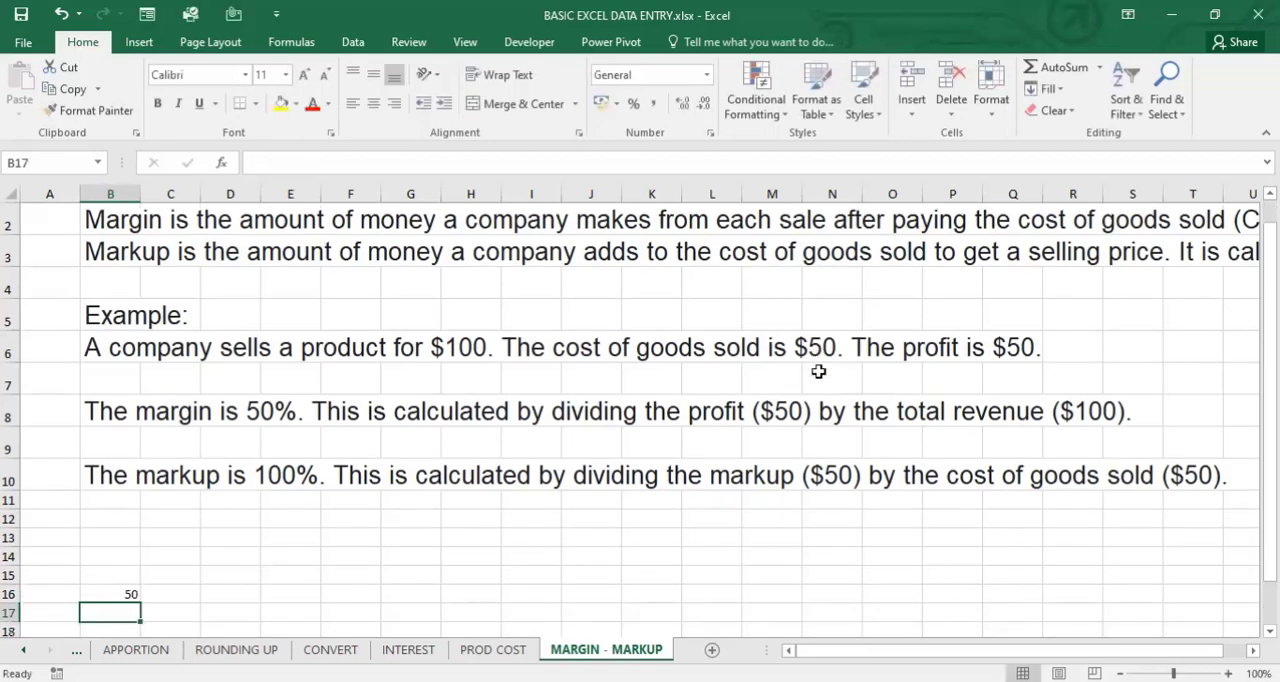
left_click(116, 592)
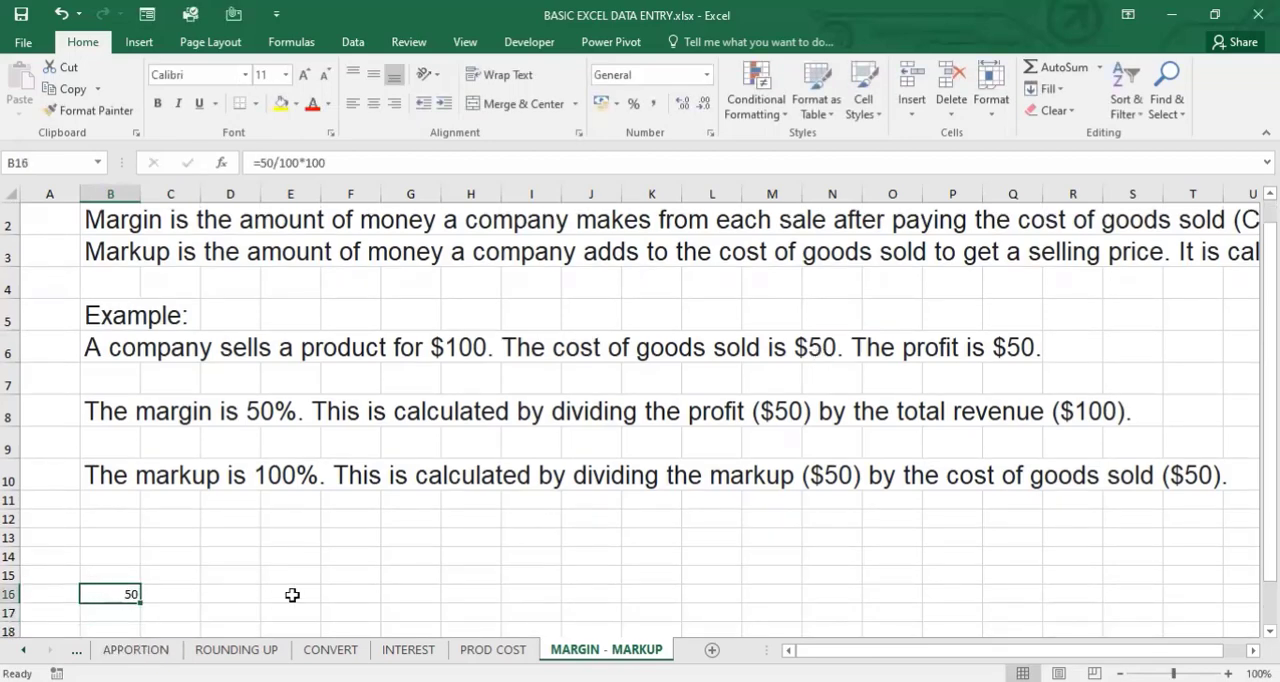
- Enter the example's markup and cost of goods sold as 50 in E16 and 50 in F16
left_click(104, 477)
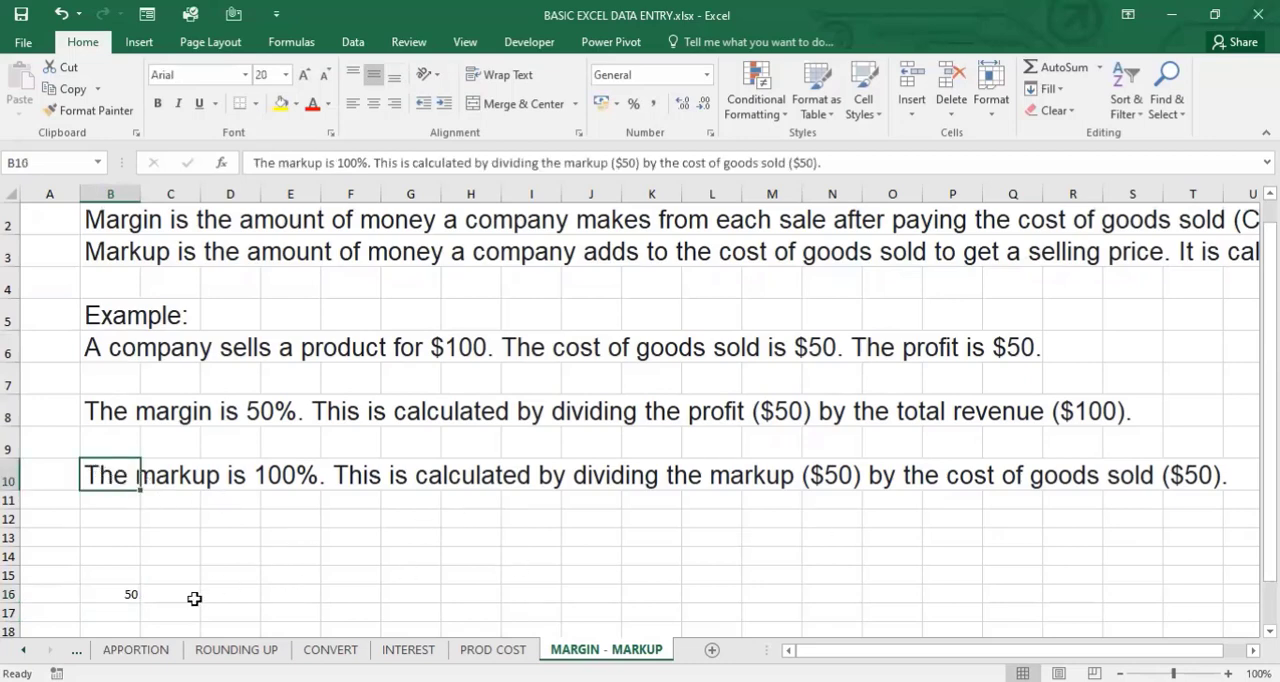
left_click(190, 596)
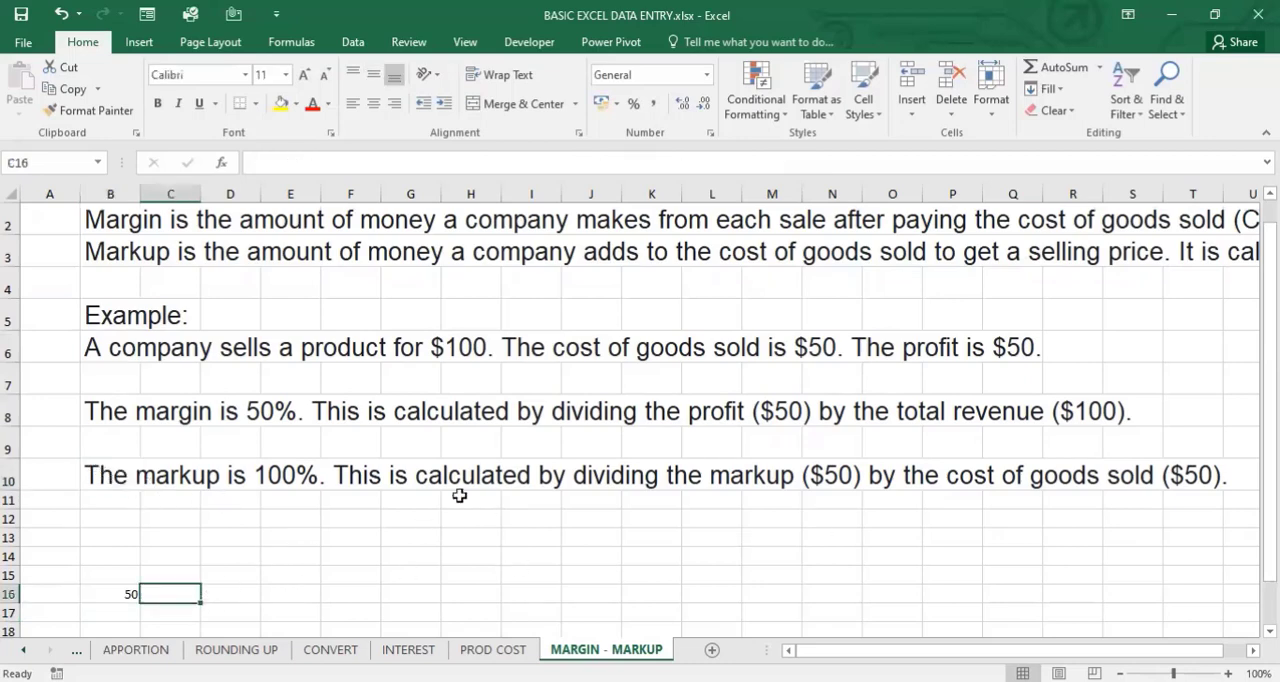
left_click(275, 593)
type("5")
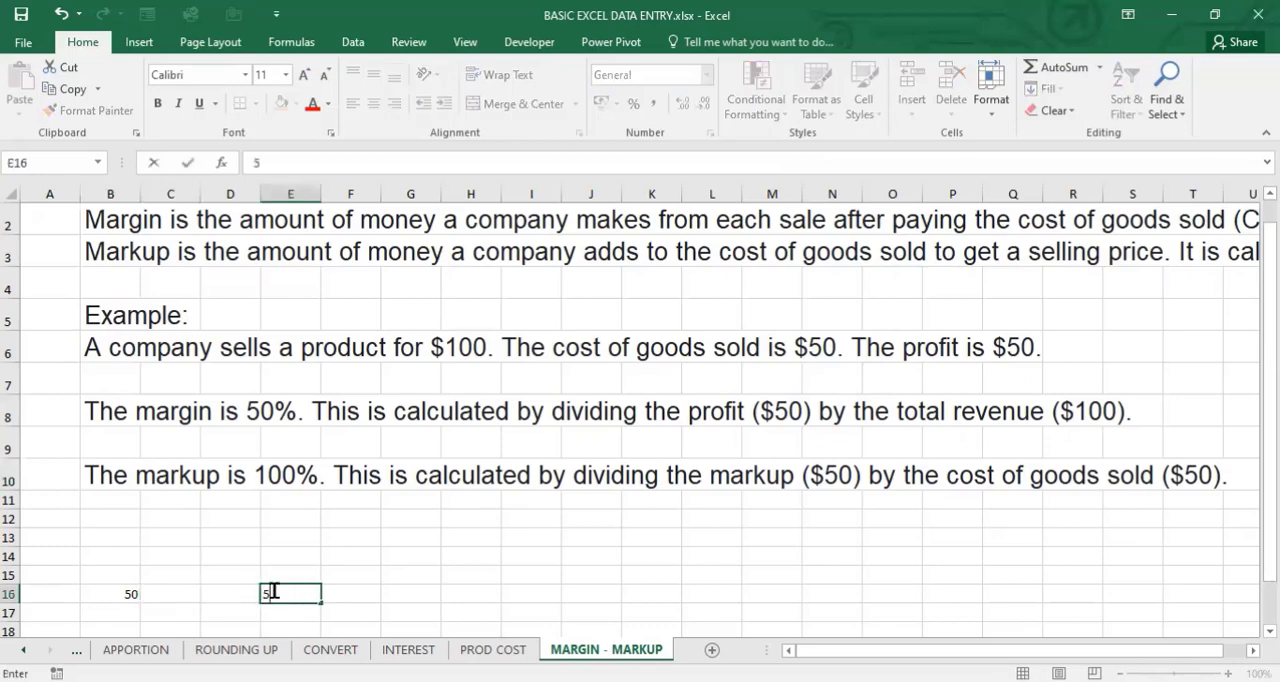
type("0")
key("Tab")
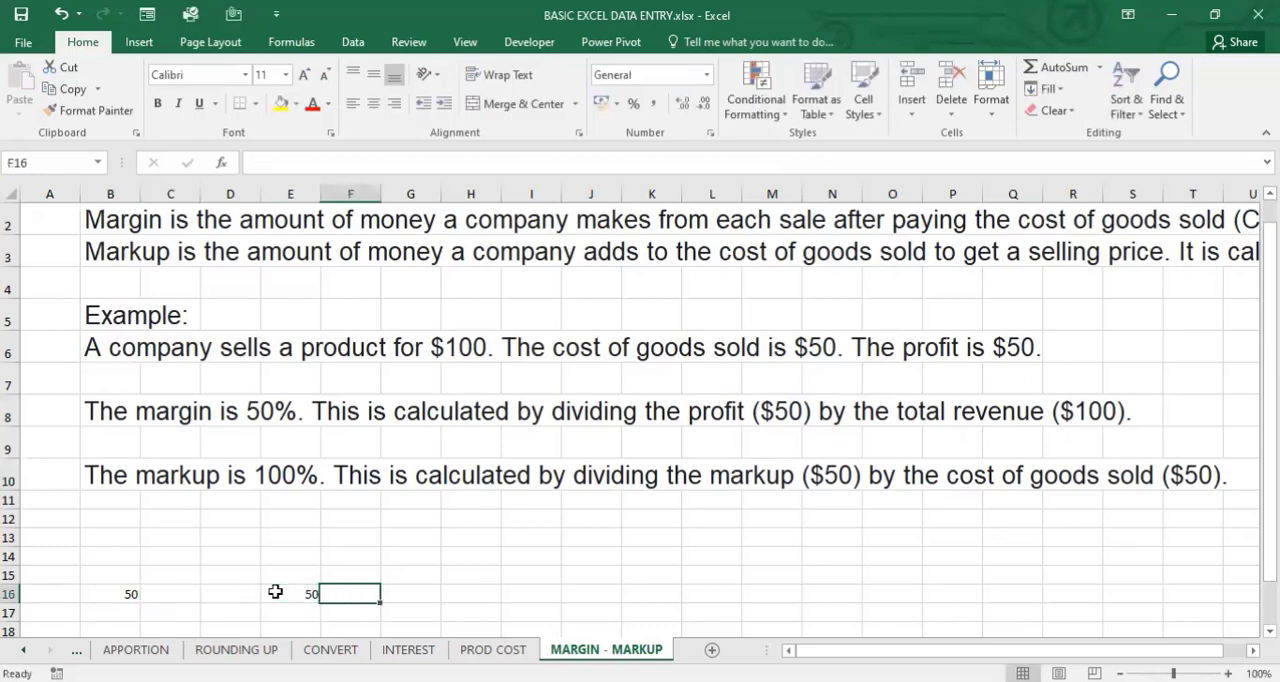
type("5")
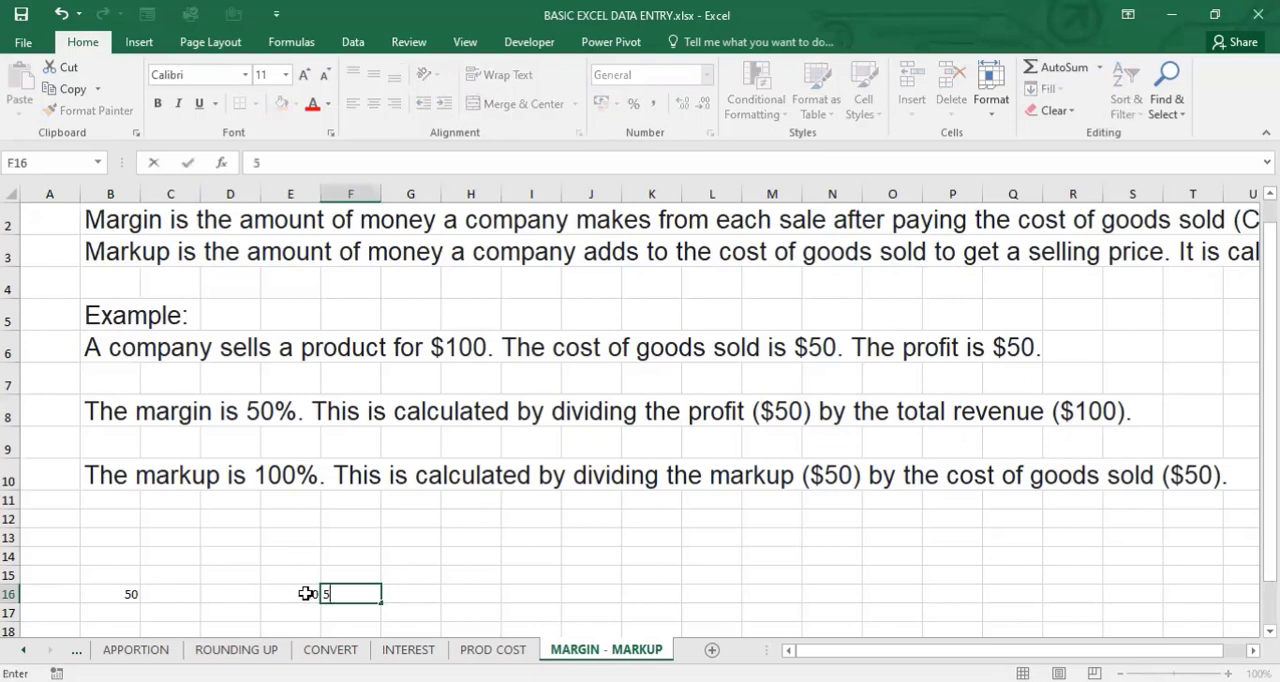
type("0")
key("Tab")
- Calculate the example's markup percentage in G16 with the formula =50/E16*100
type("=")
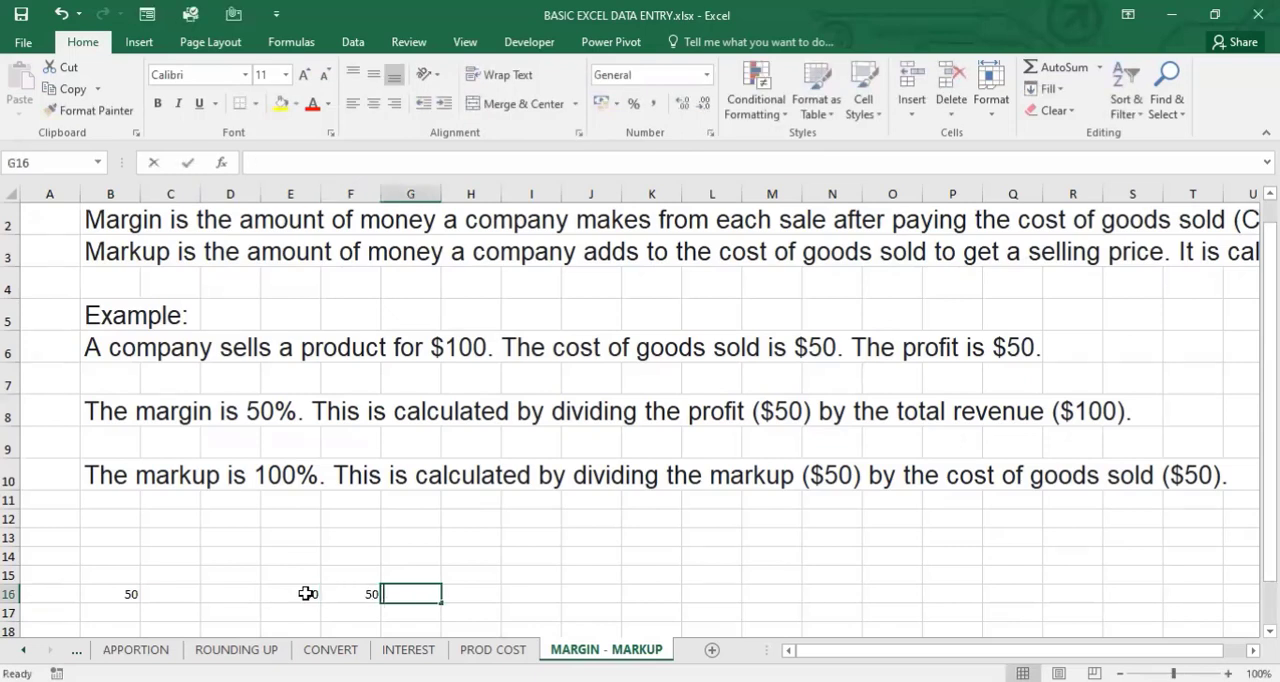
type("50")
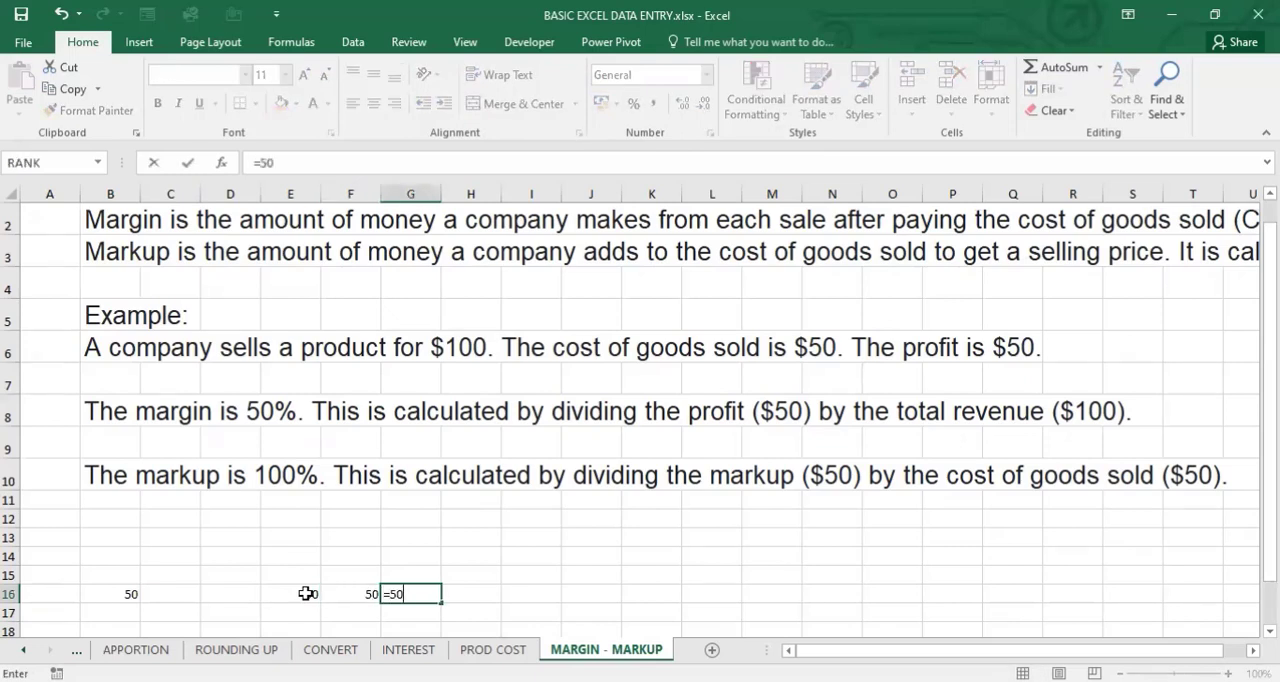
type("/")
left_click(300, 596)
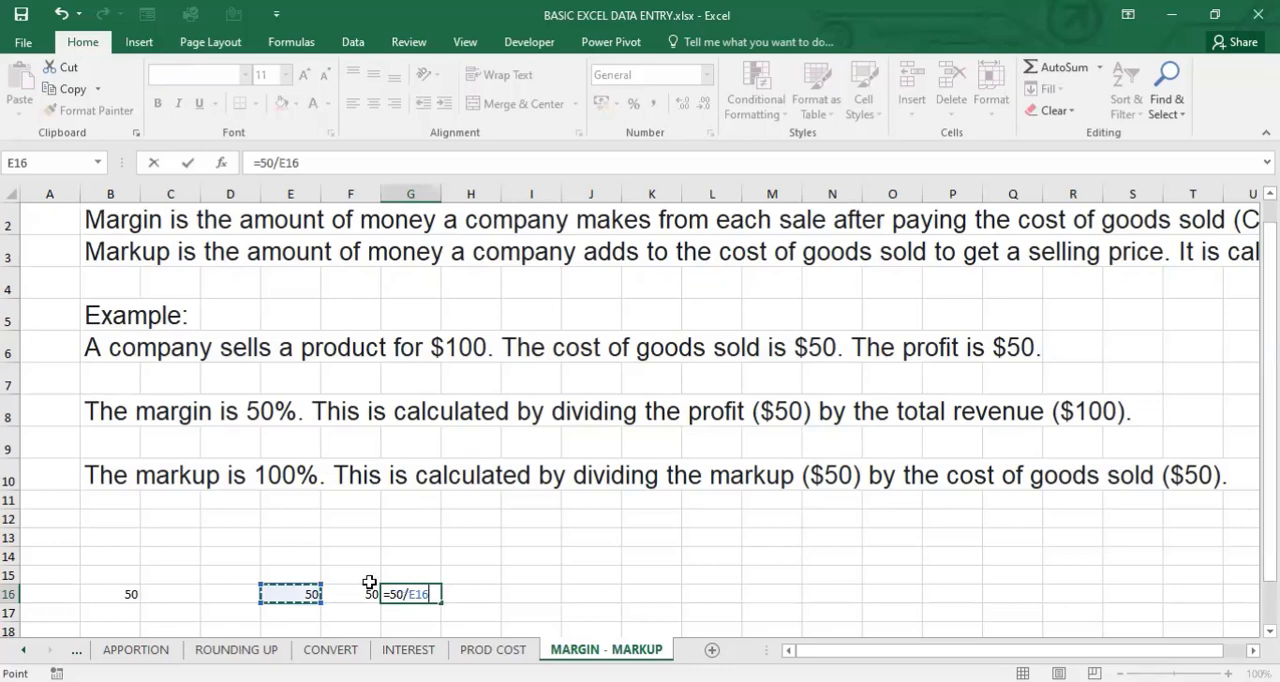
type("*100")
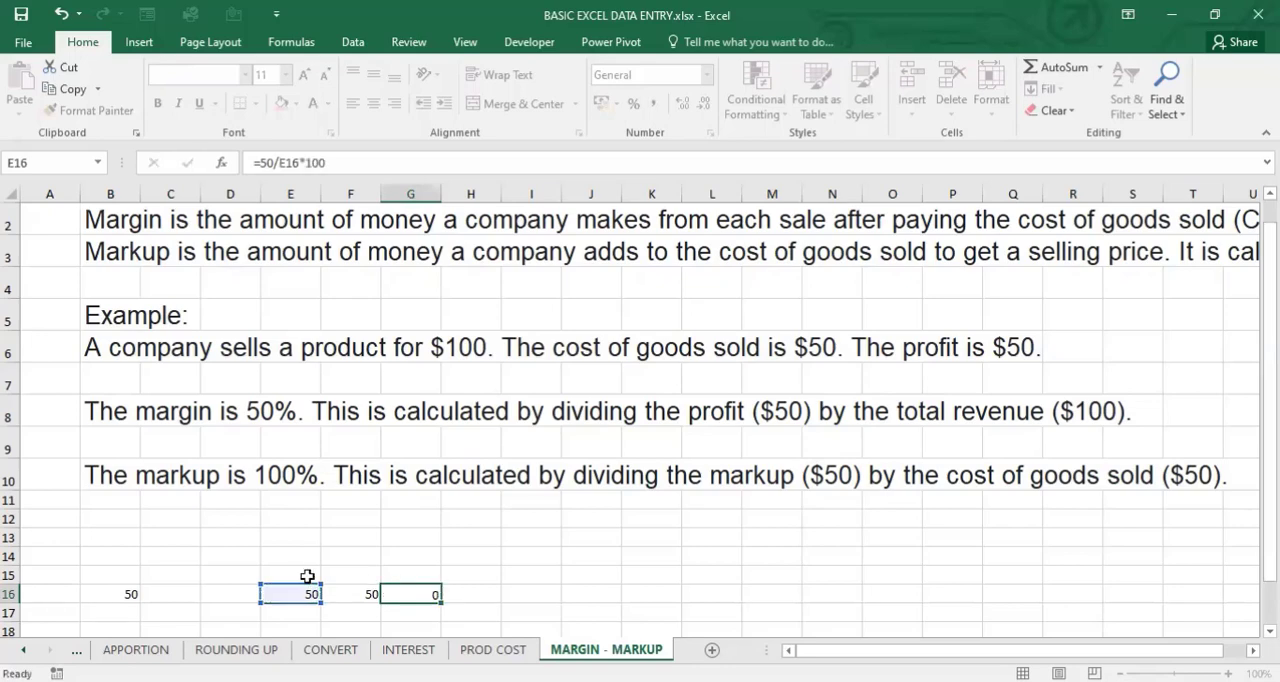
key("Return")
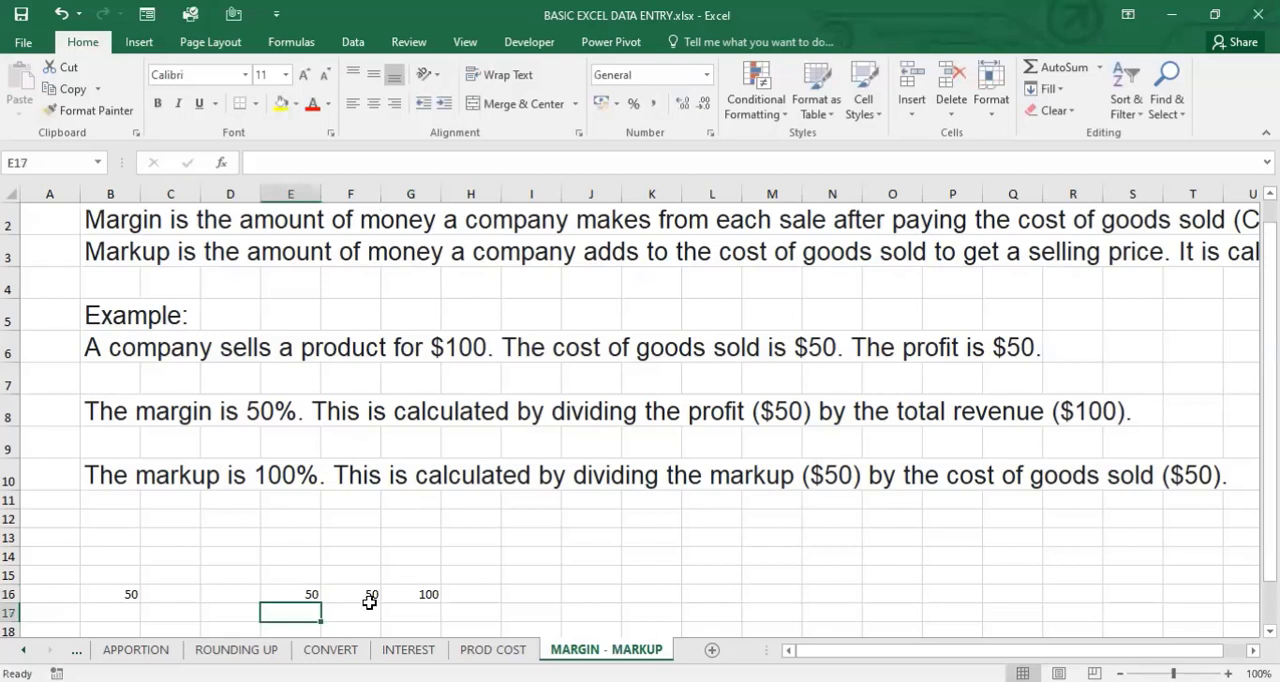
left_click(426, 596)
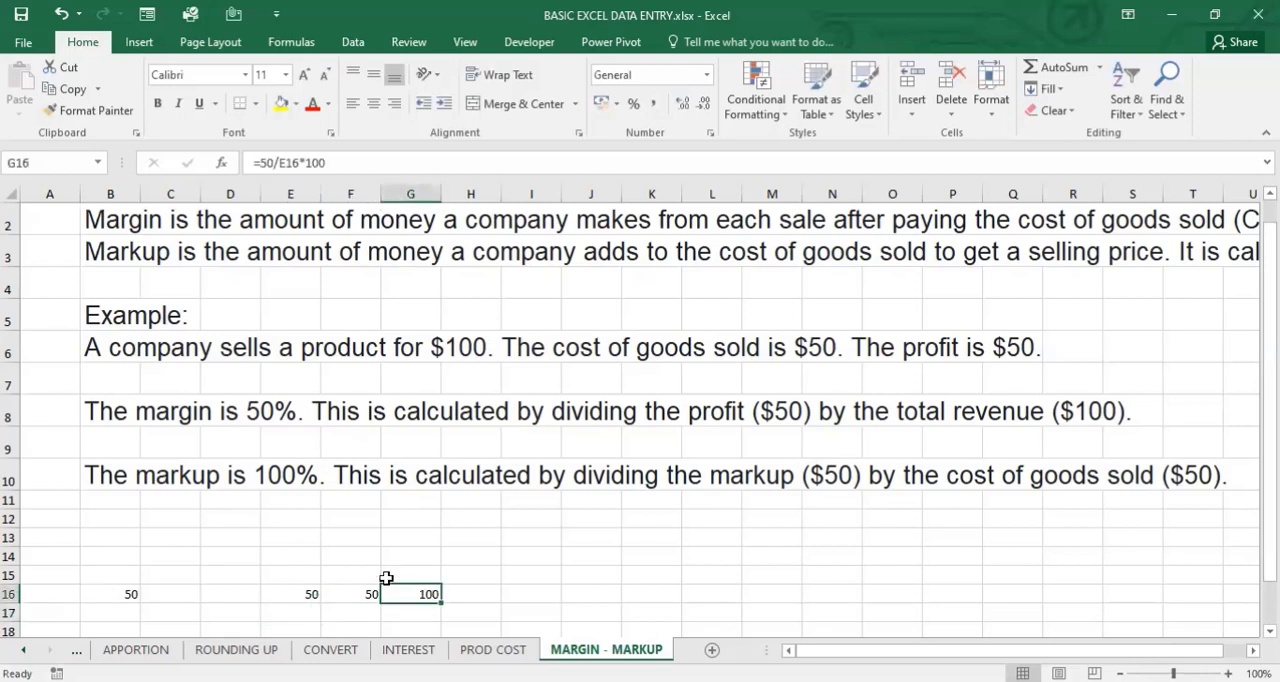
left_click(310, 596)
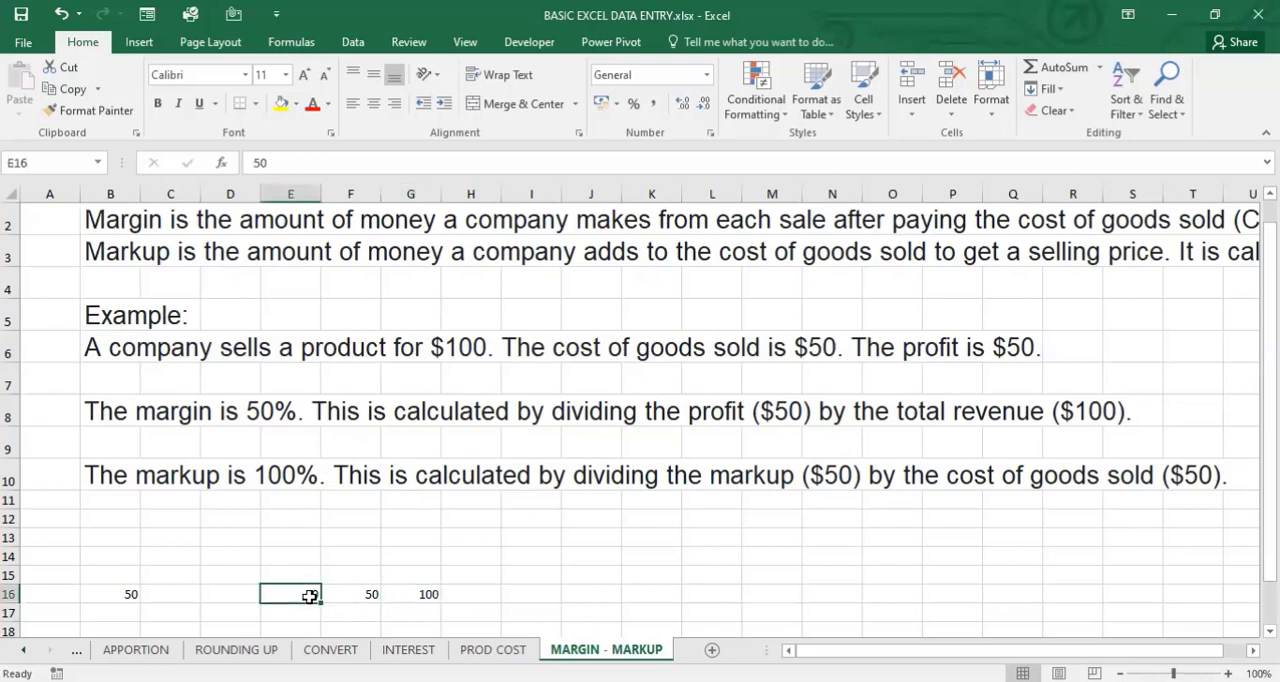
left_click(429, 594, "shift")
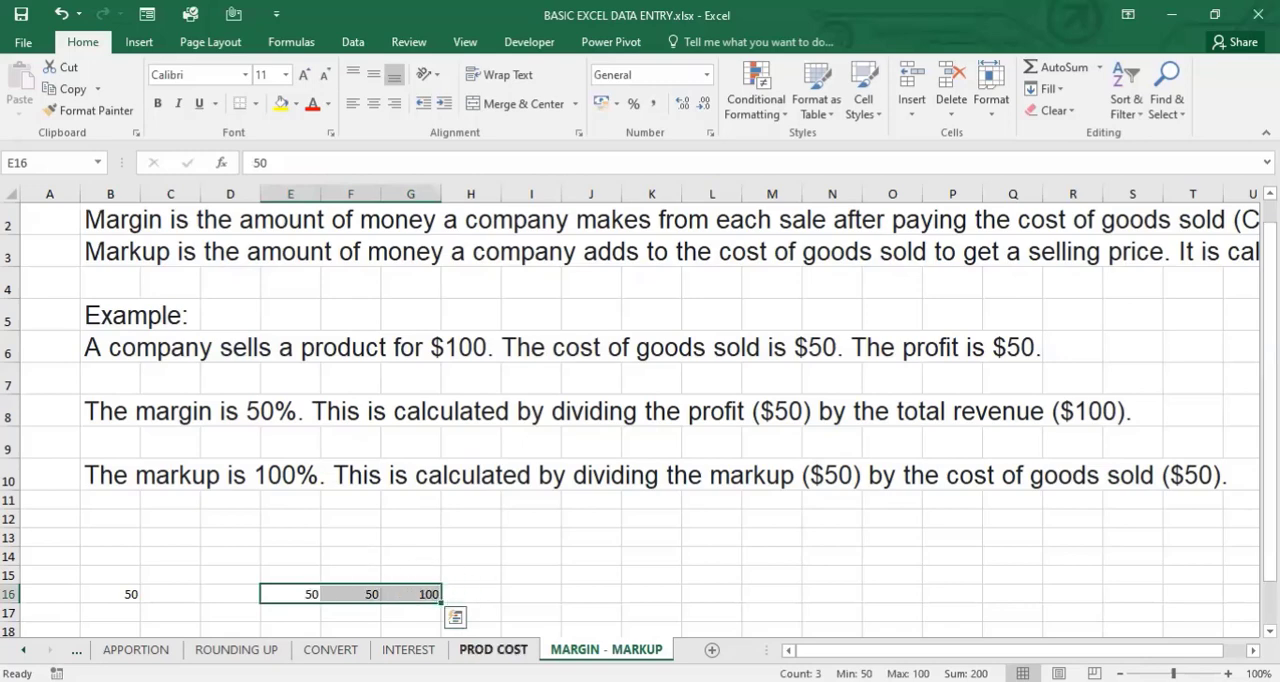
- On the PROD COST sheet, calculate 30% of the amount in G11 in H11 with =G11*30%
left_click(493, 649)
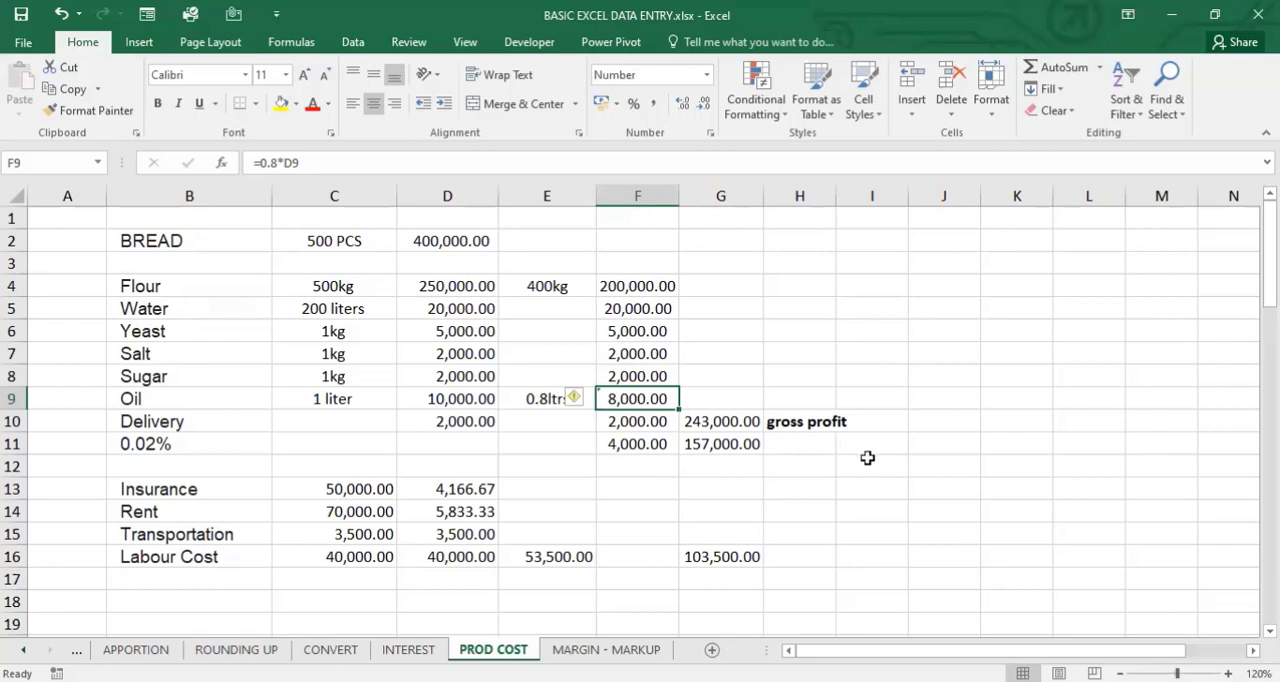
left_click(819, 448)
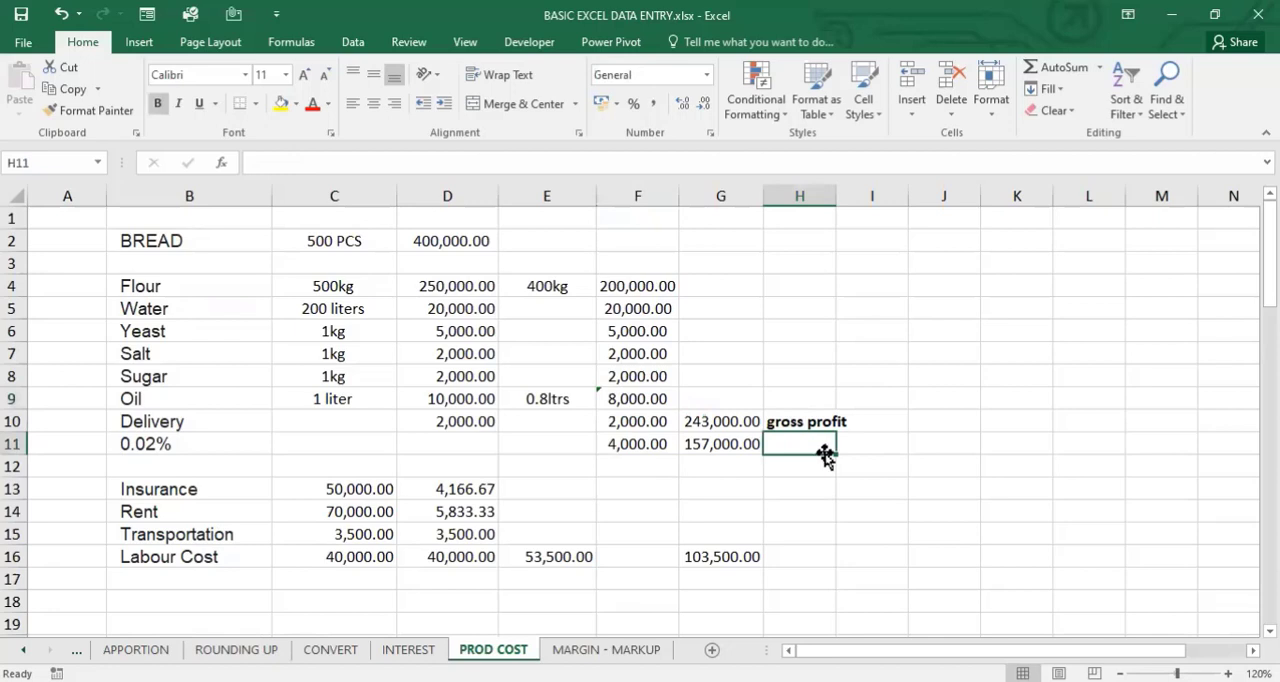
type("=")
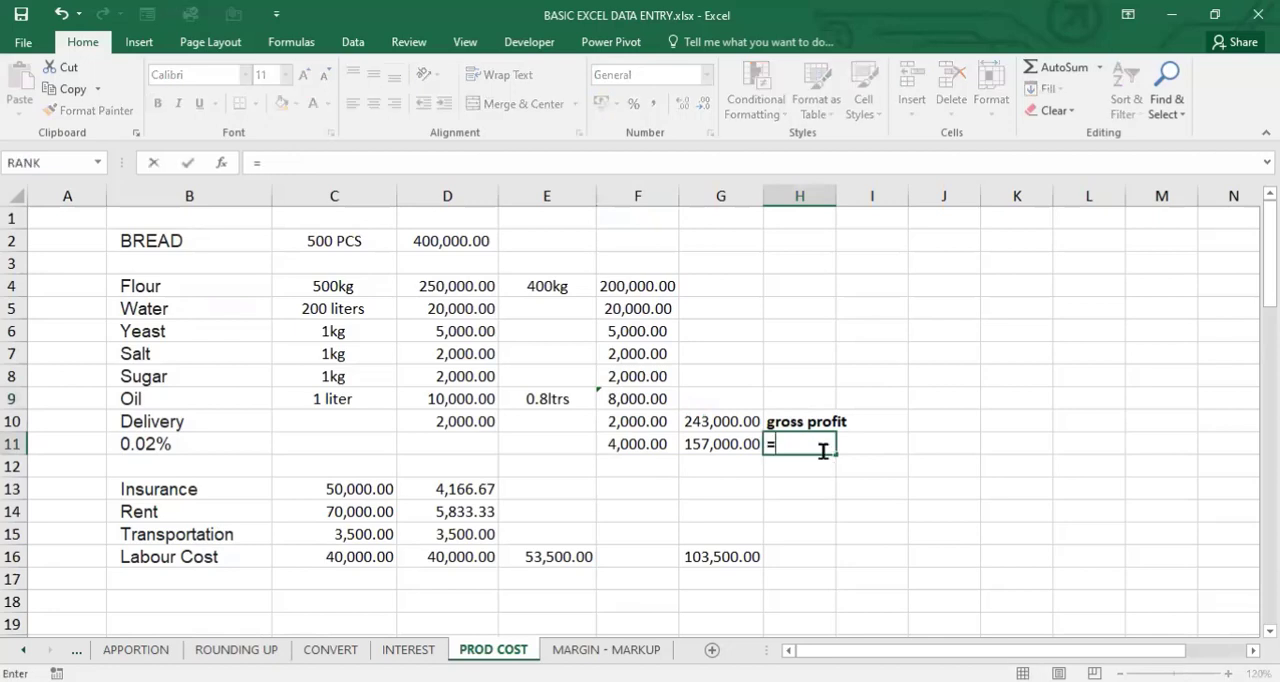
left_click(738, 446)
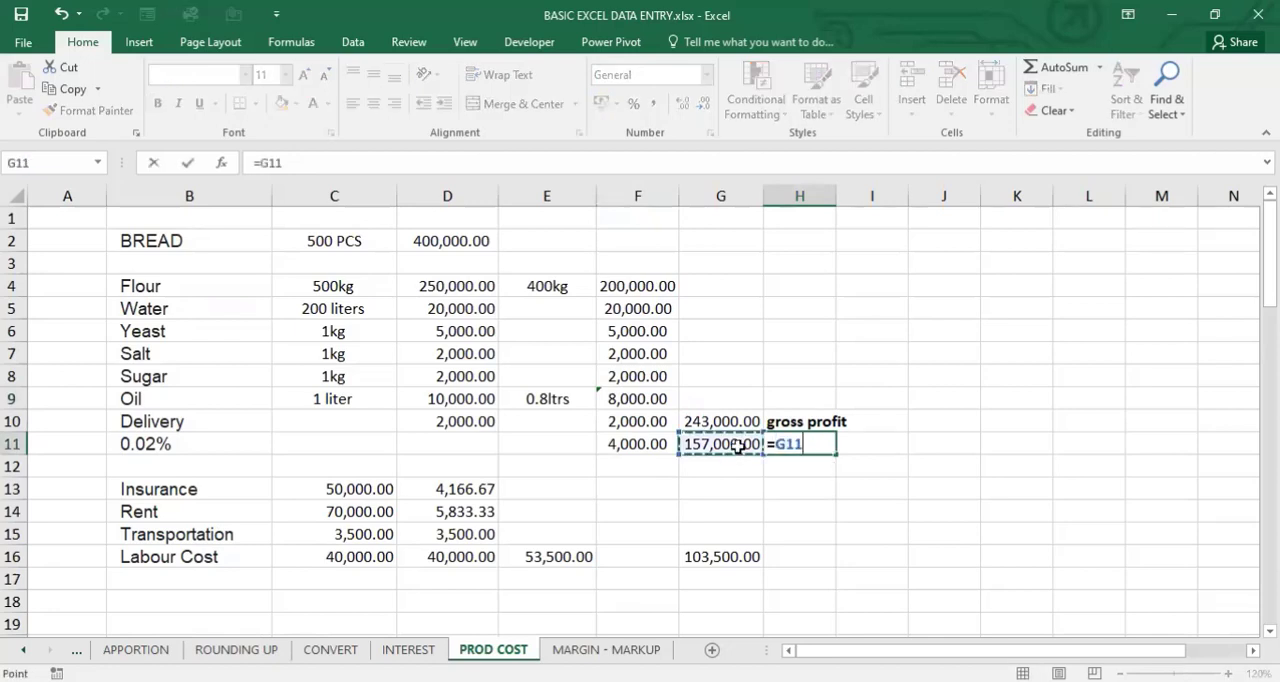
type("8")
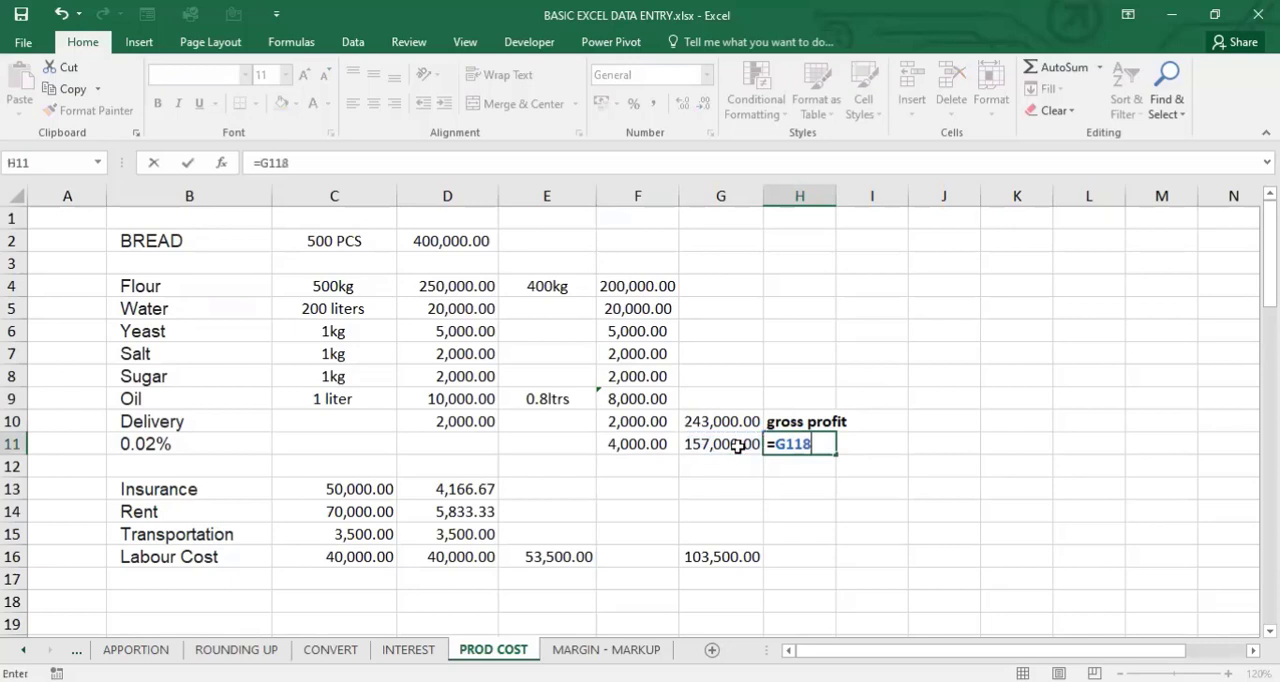
key("BackSpace")
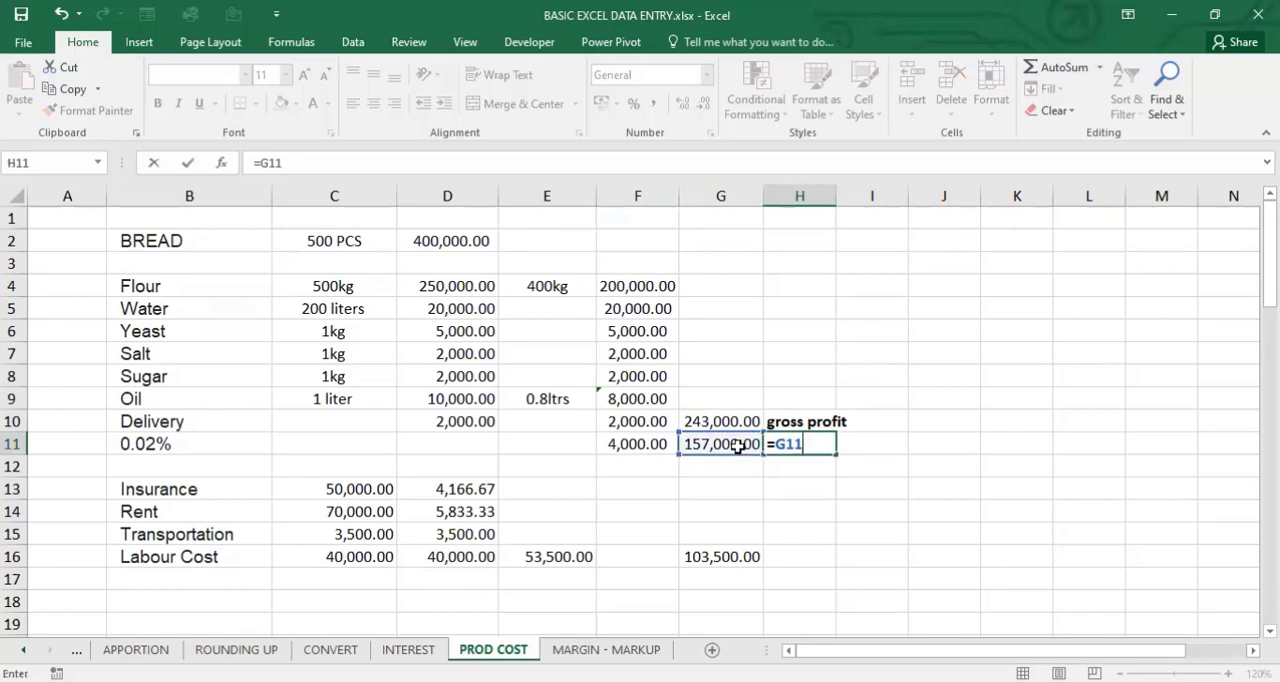
type("*")
type("(")
key("BackSpace")
type("30")
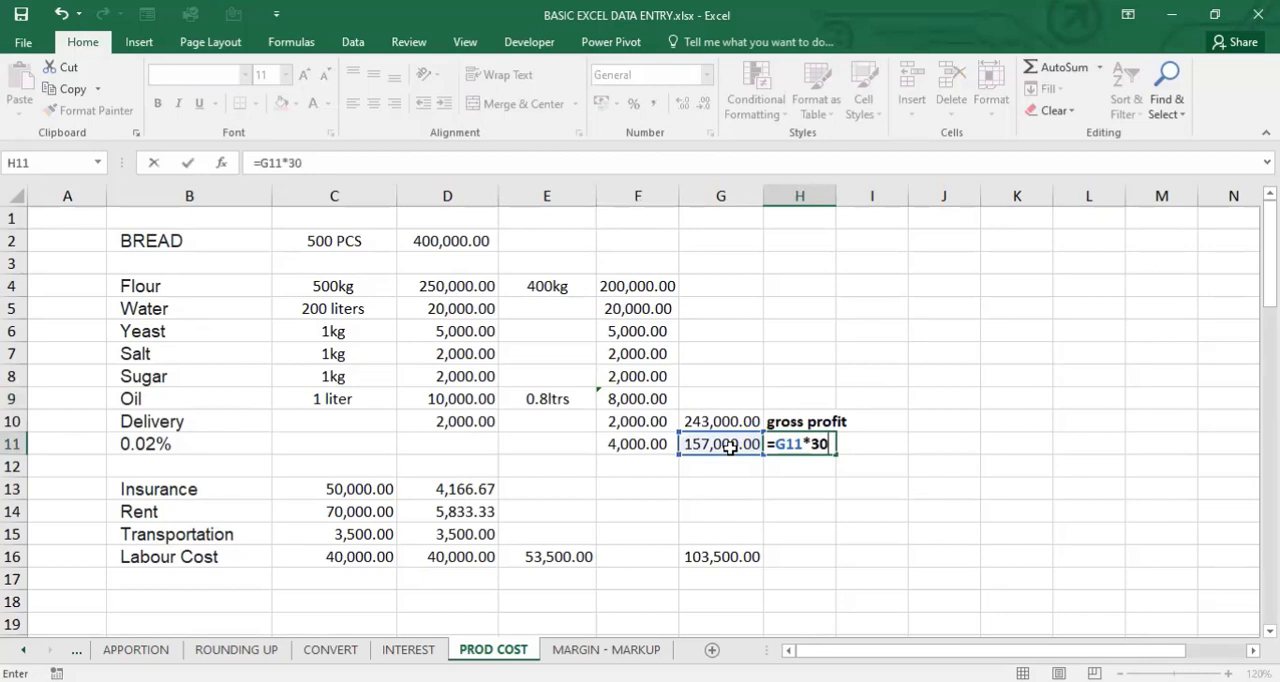
type("%")
key("Return")
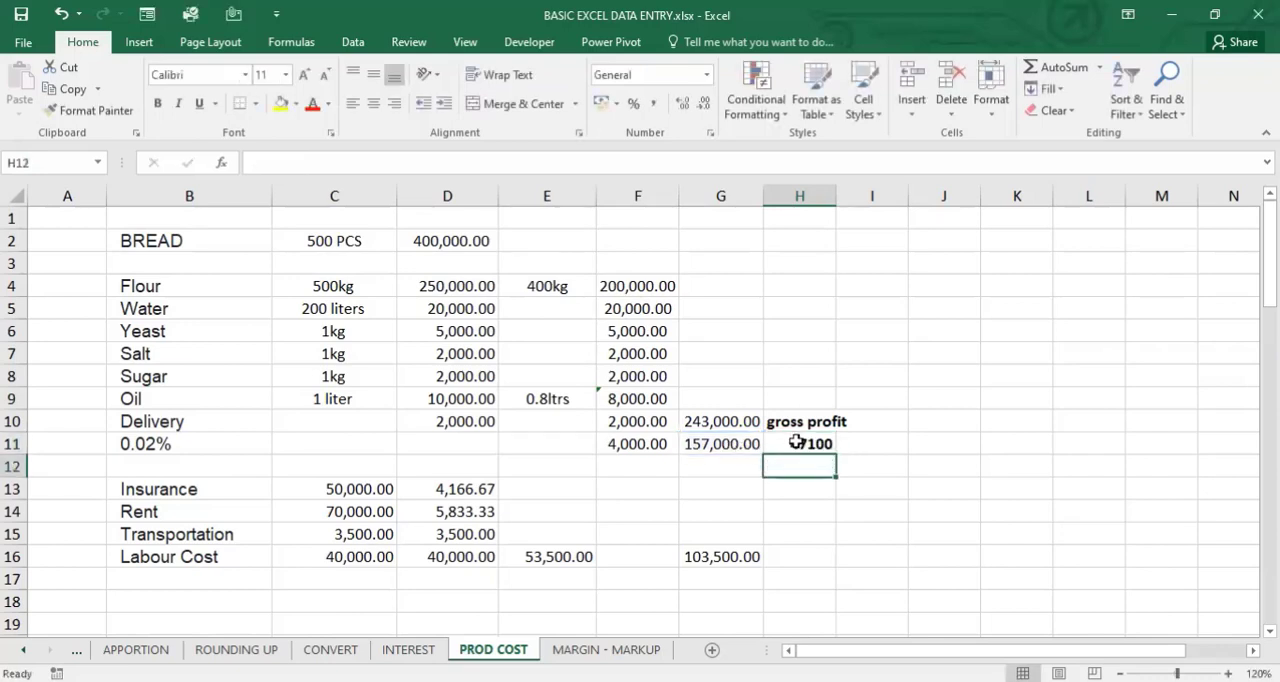
- Format H11 as a number with thousands separators and two decimals, and widen column H to fit the value
left_click(796, 442)
key("ctrl+shift+1")
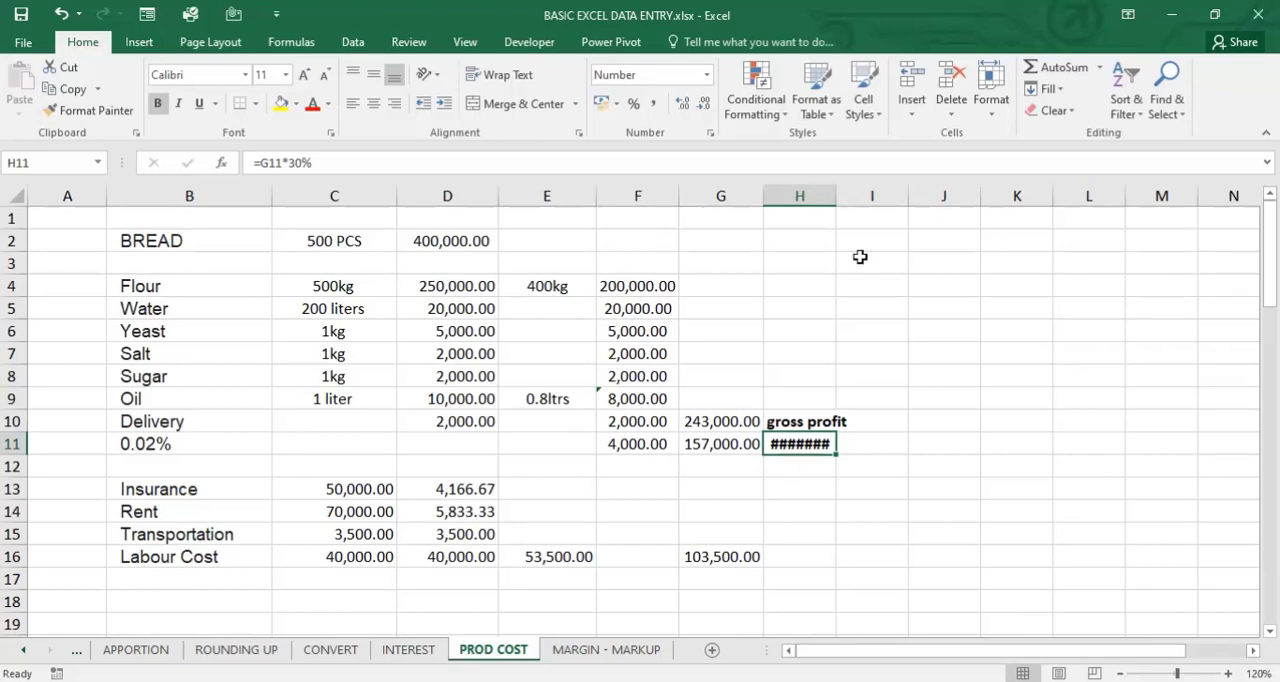
left_click_drag(836, 196, 880, 196)
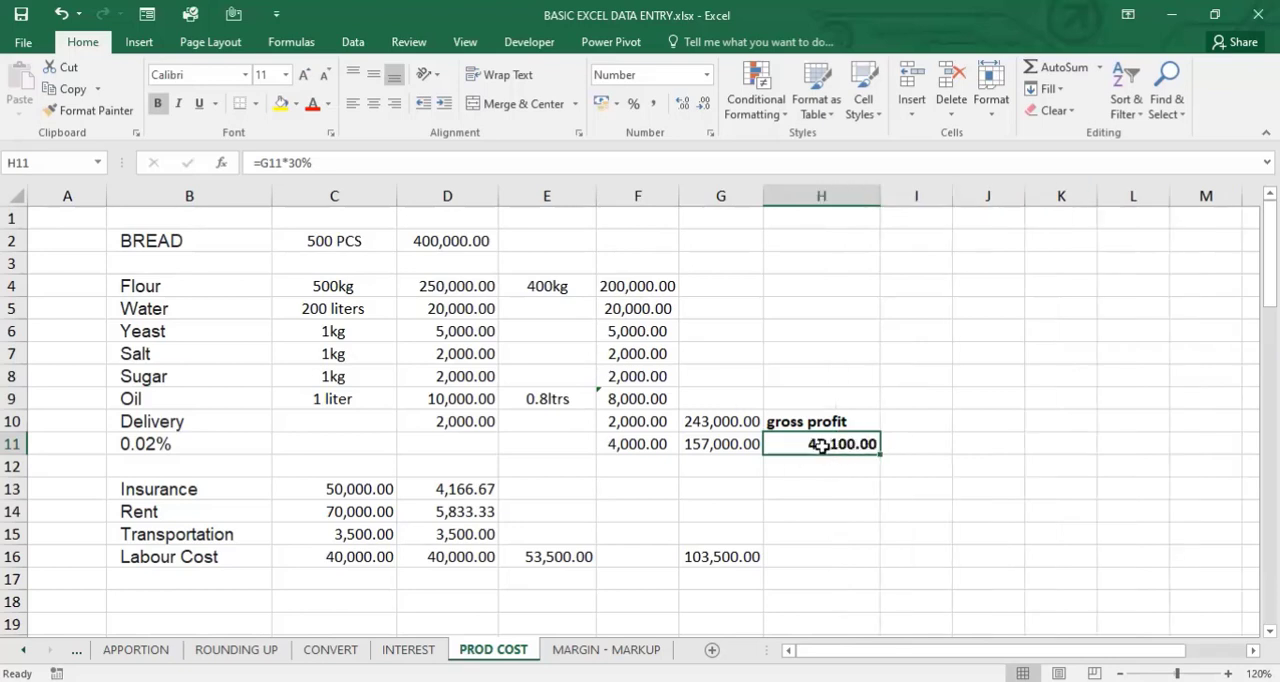
- Add the 30% amount to the G11 amount in I11 with =H11+G11
left_click(899, 443)
type("=")
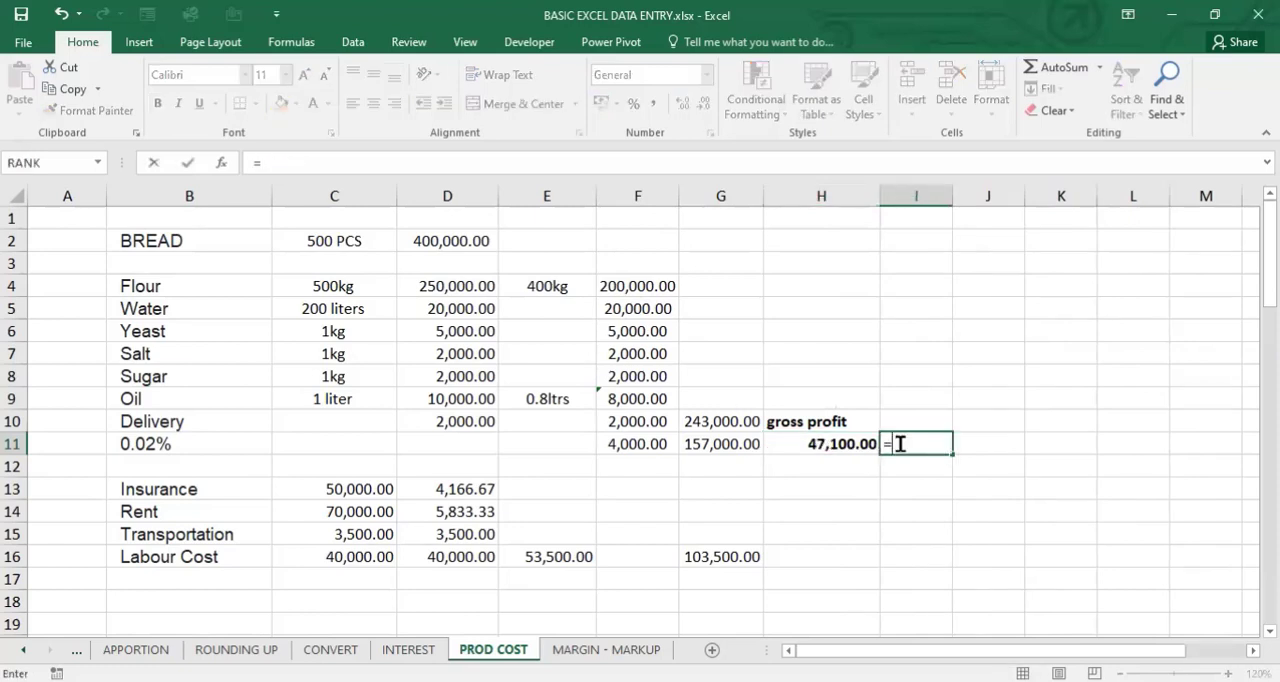
left_click(842, 445)
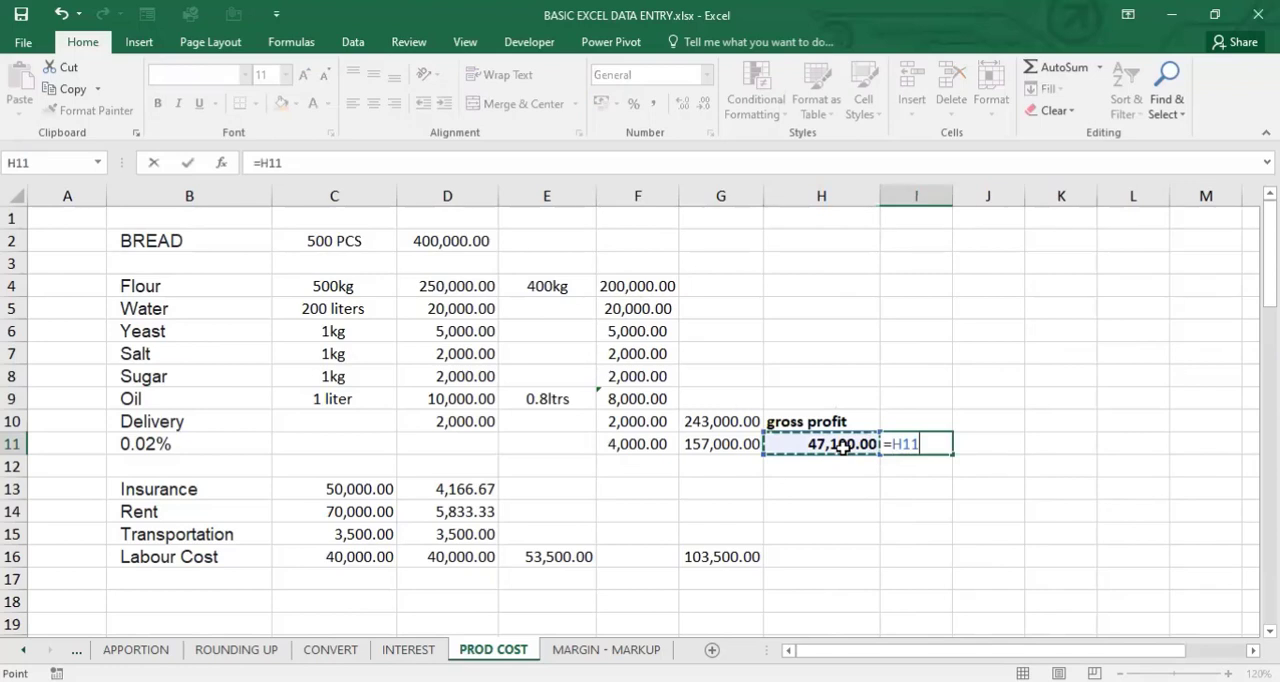
type("+")
left_click(722, 443)
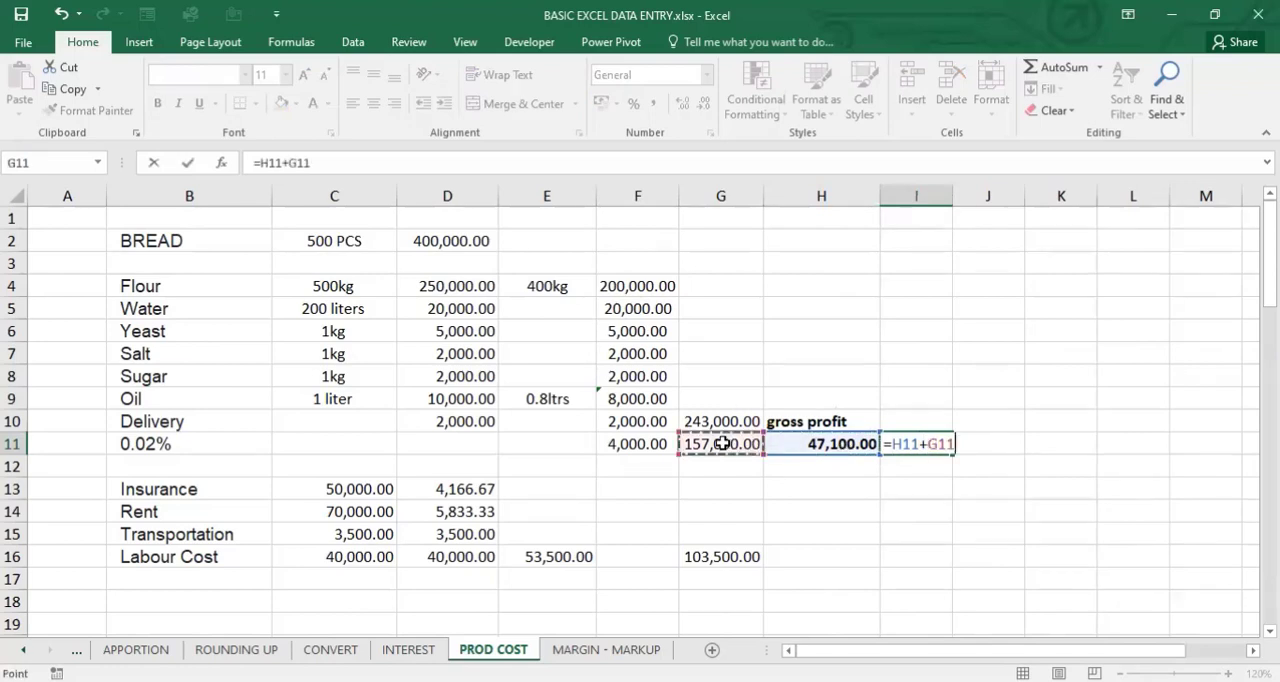
key("Return")
left_click(930, 444)
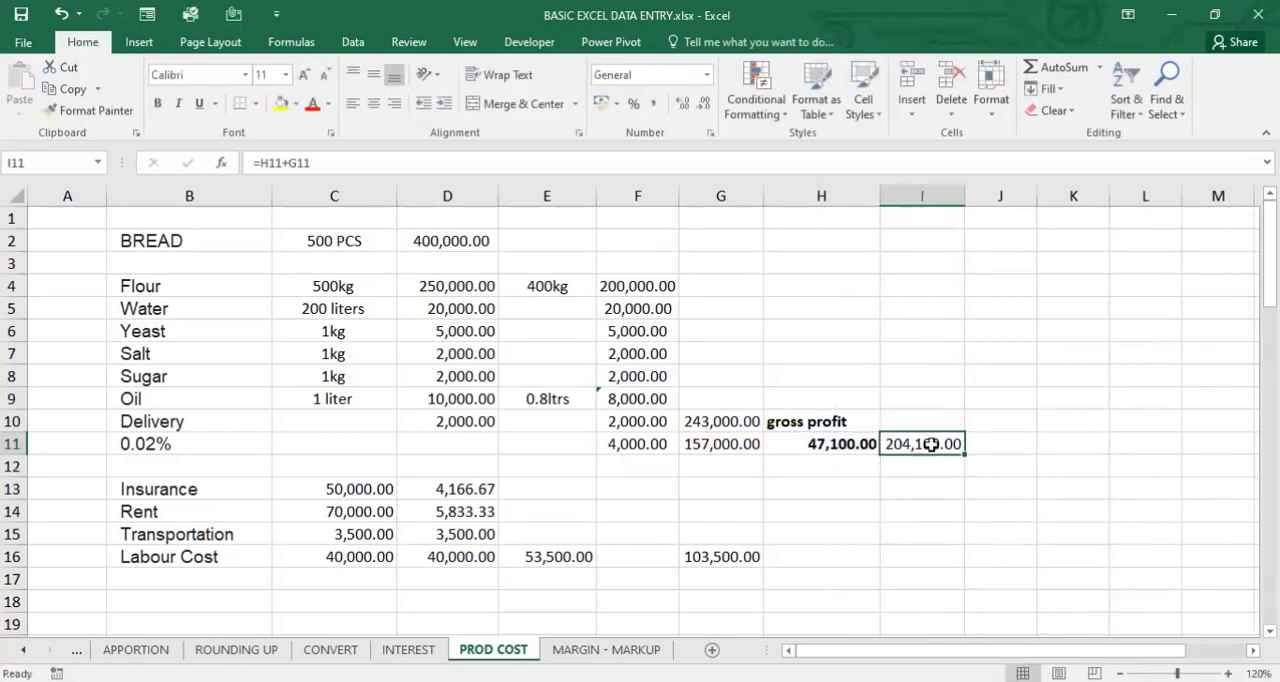
left_click(831, 447)
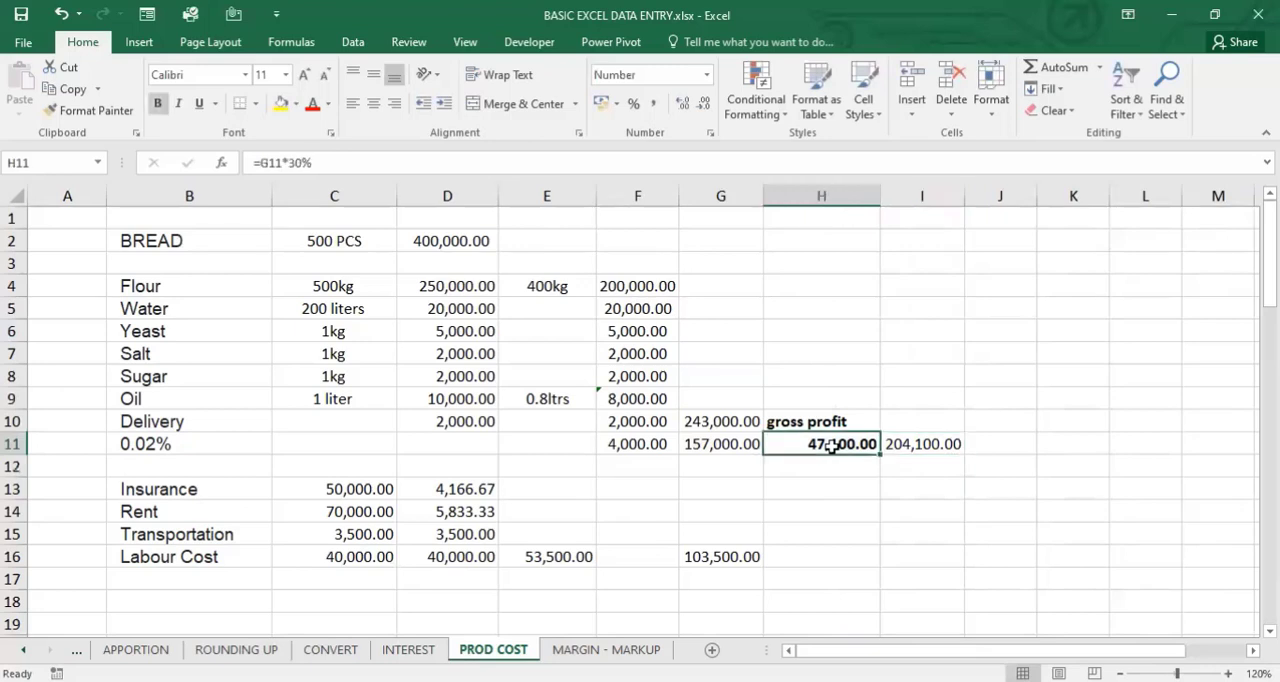
left_click(927, 442)
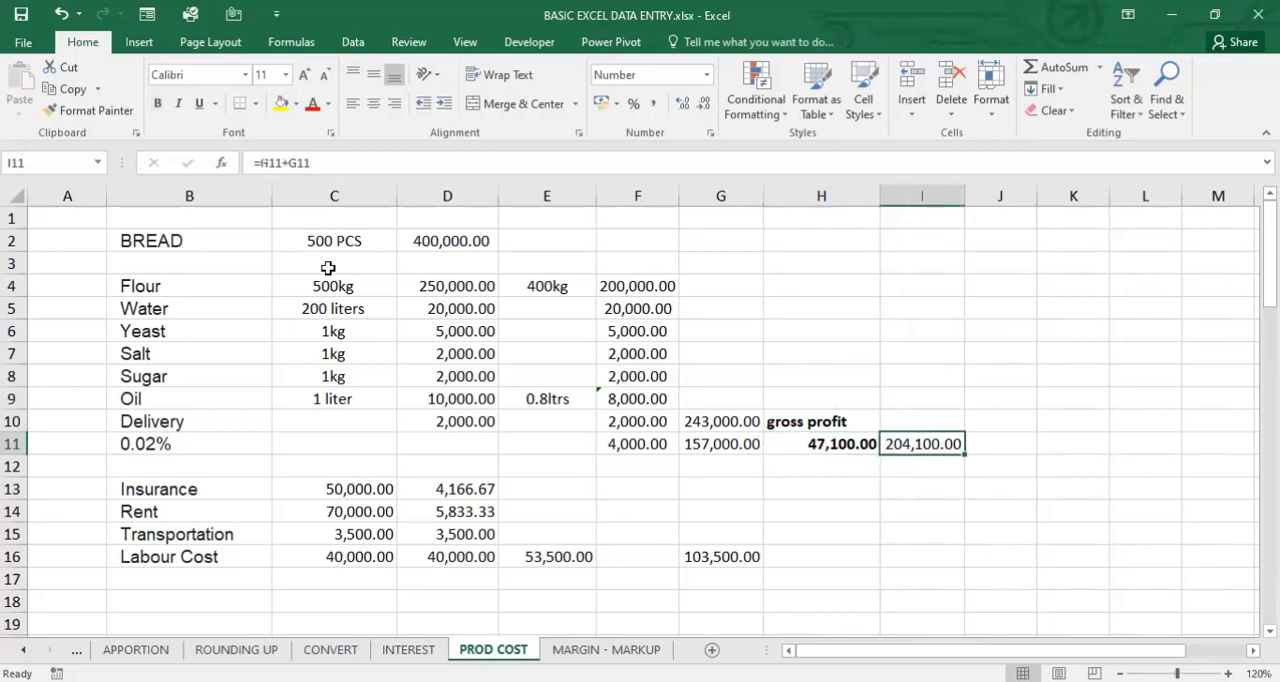
- Calculate the price per piece of bread in J11 by dividing the marked-up total by 500 with =I11/500
left_click(995, 435)
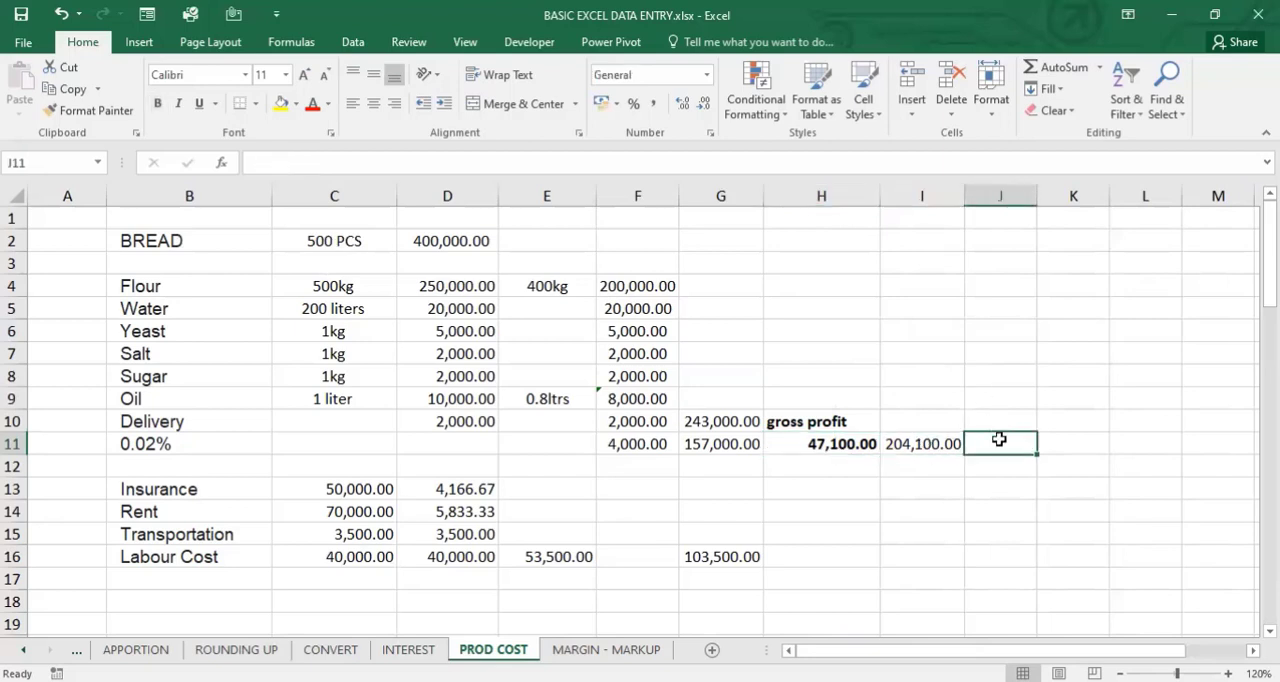
type("=")
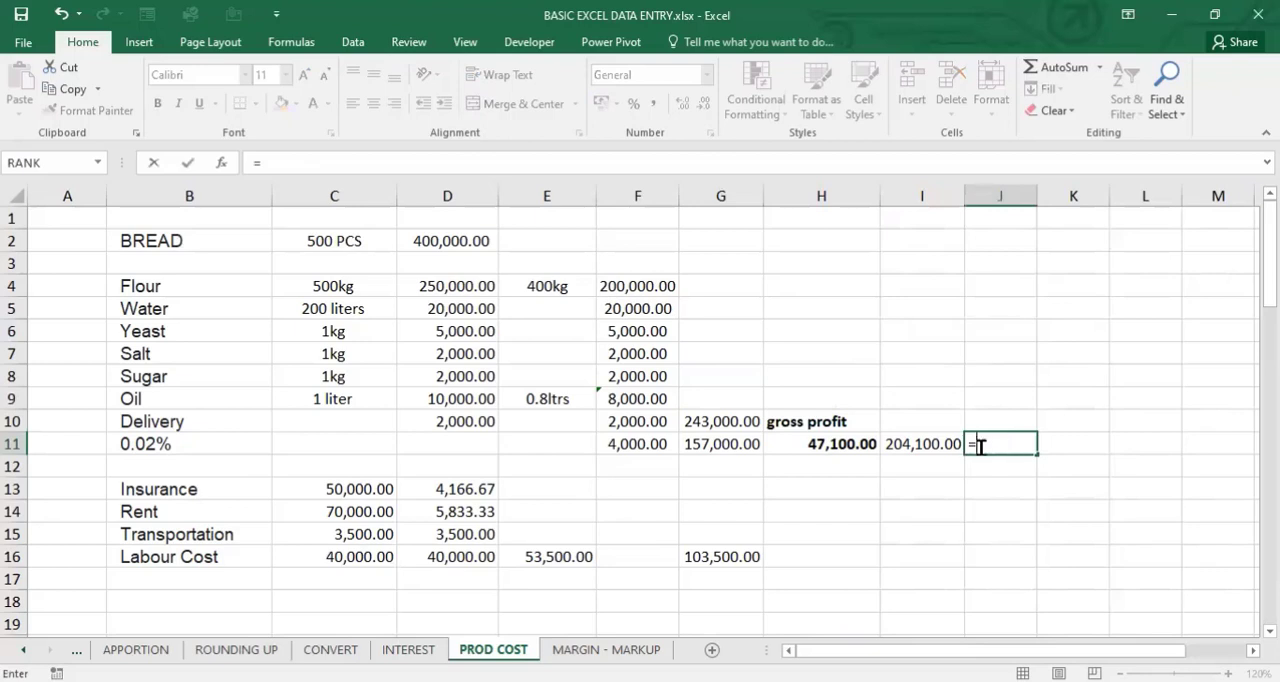
left_click(917, 447)
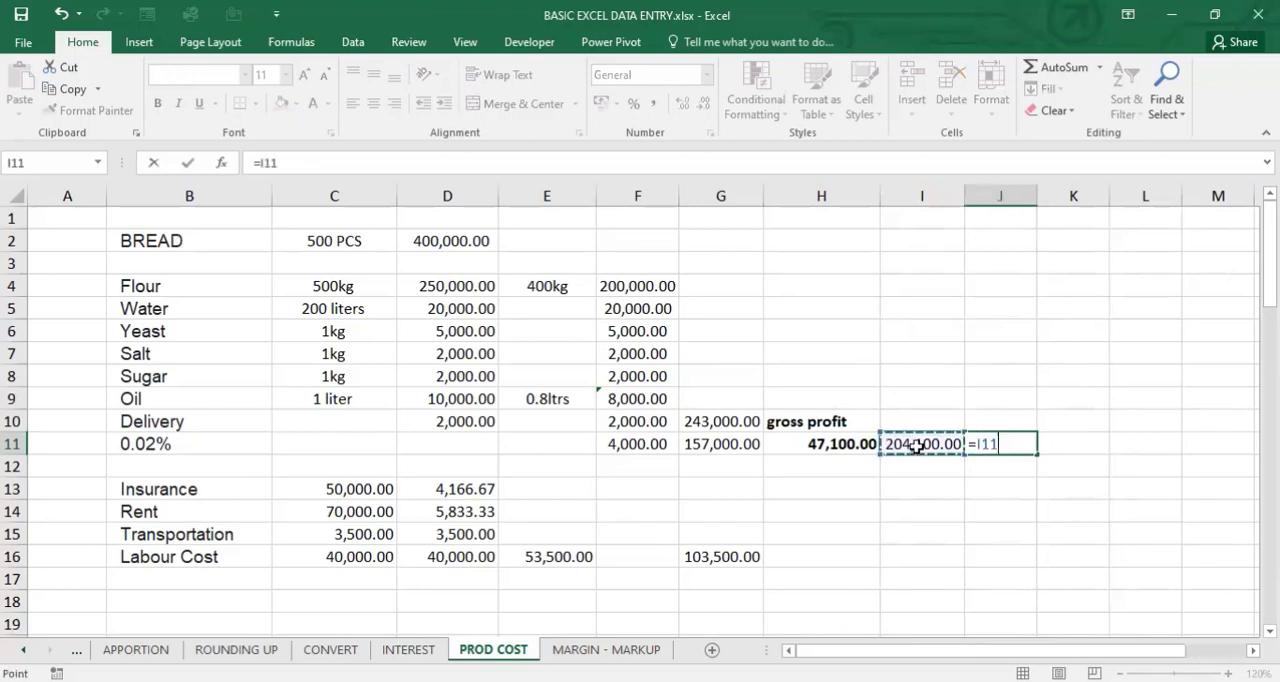
type("/500")
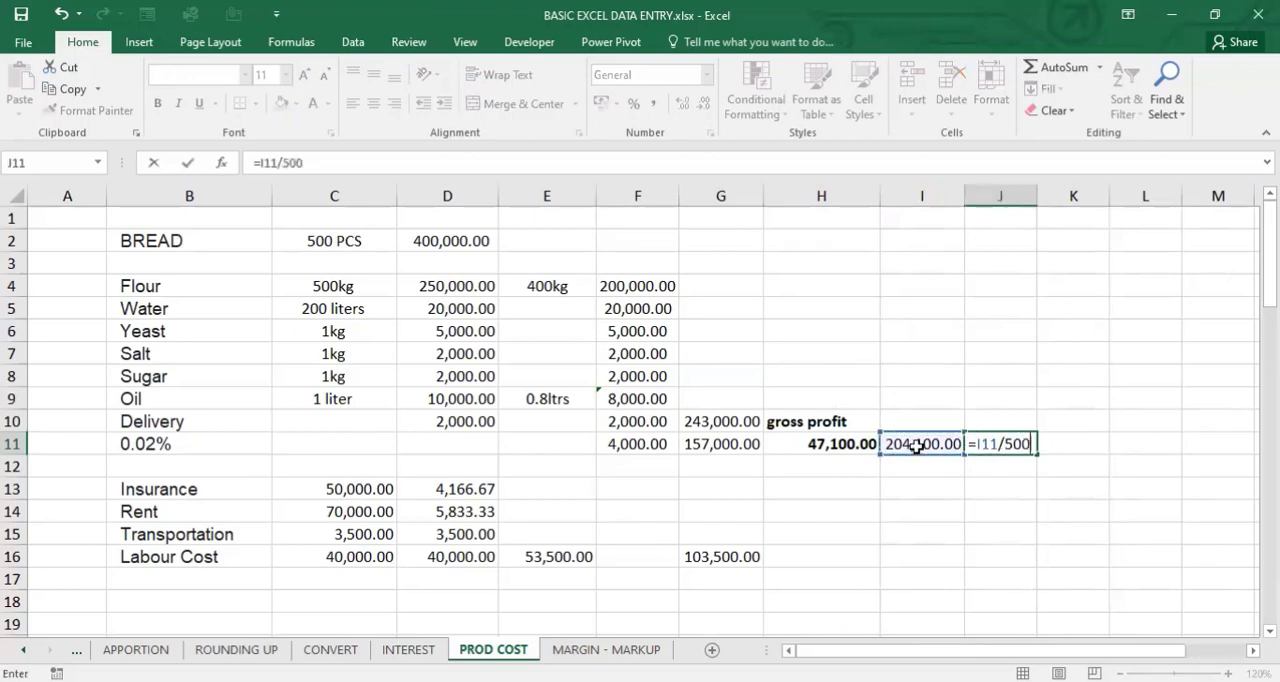
key("Return")
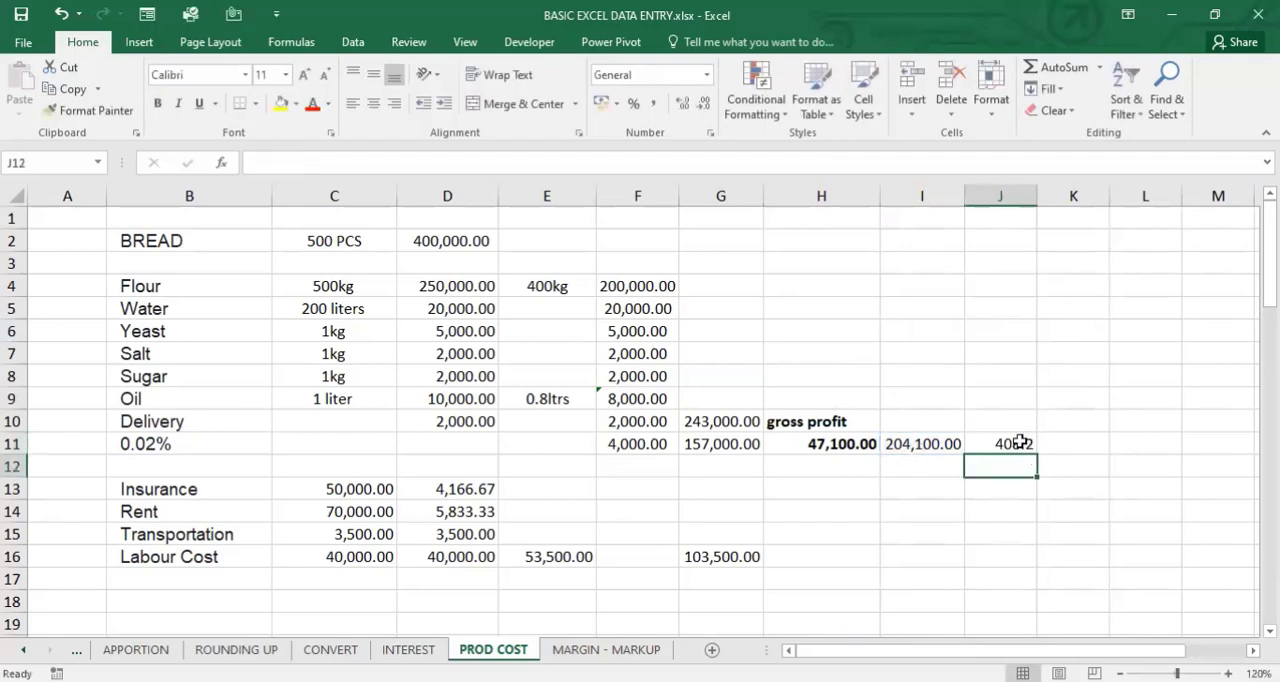
left_click(1019, 442)
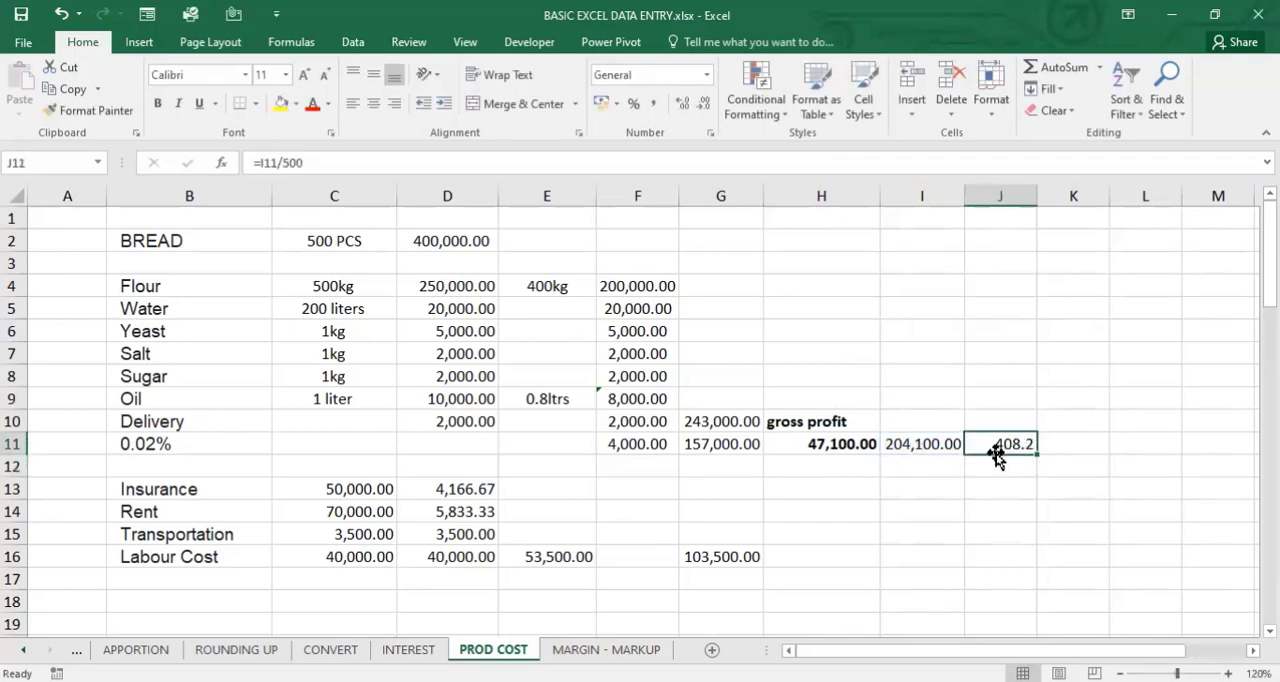
- Round the price per piece in J11 up to the nearest multiple of 50 in K11 with =CEILING(J11,50)
left_click(1057, 447)
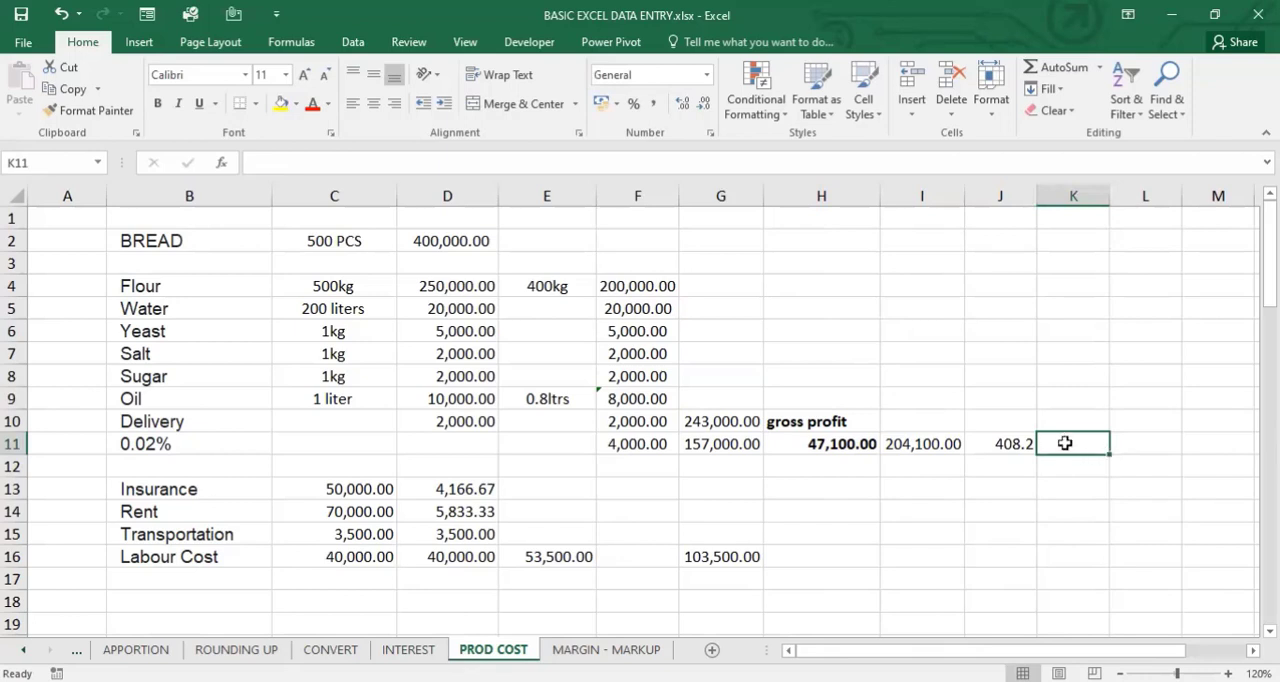
type("c")
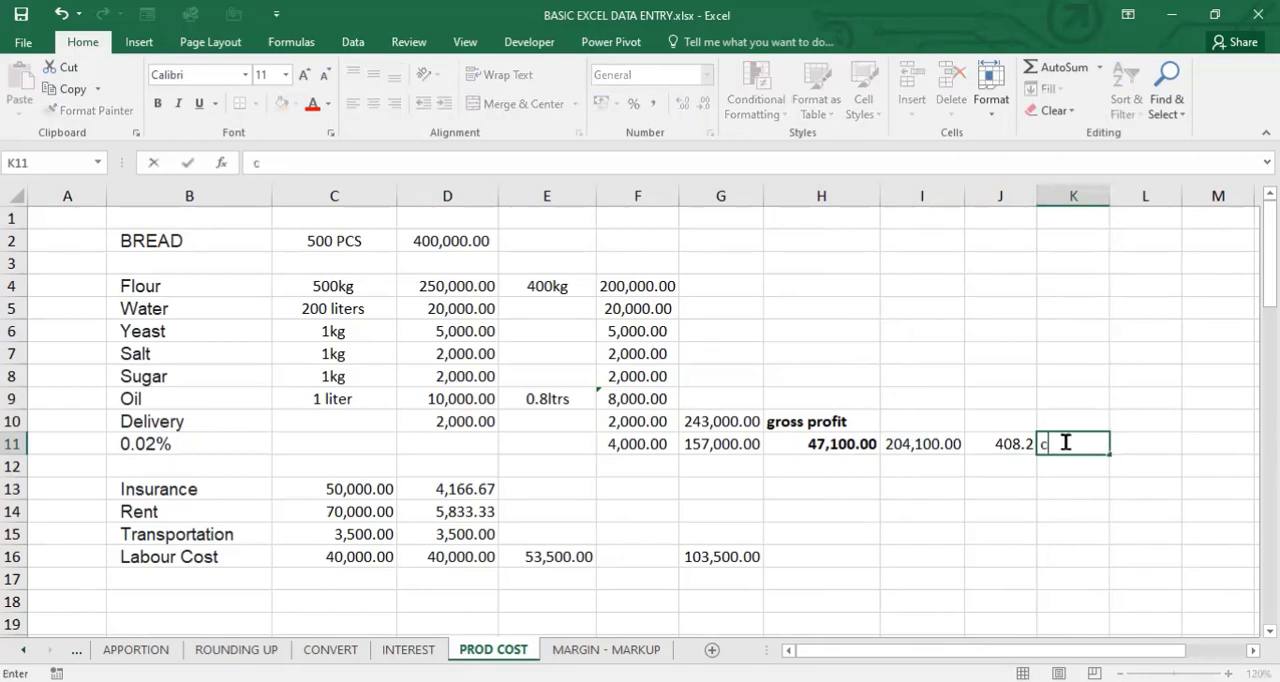
type("ei")
key("BackSpace")
key("BackSpace")
key("BackSpace")
type("=")
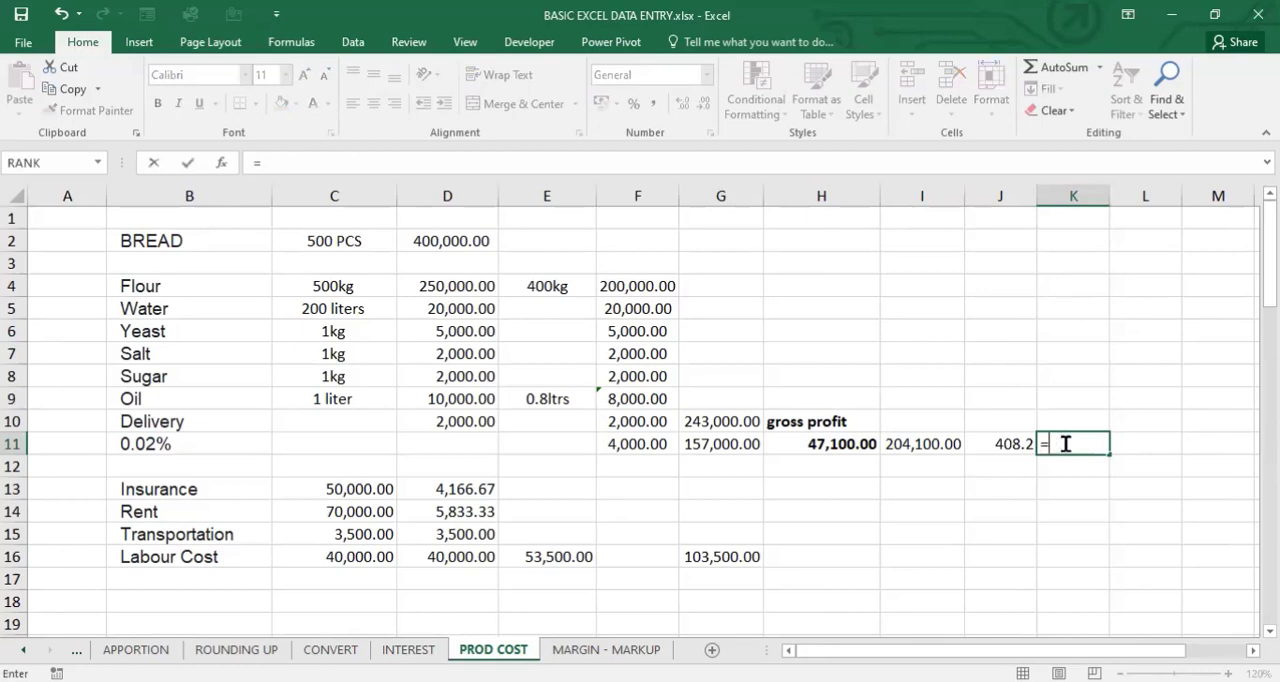
type("cei")
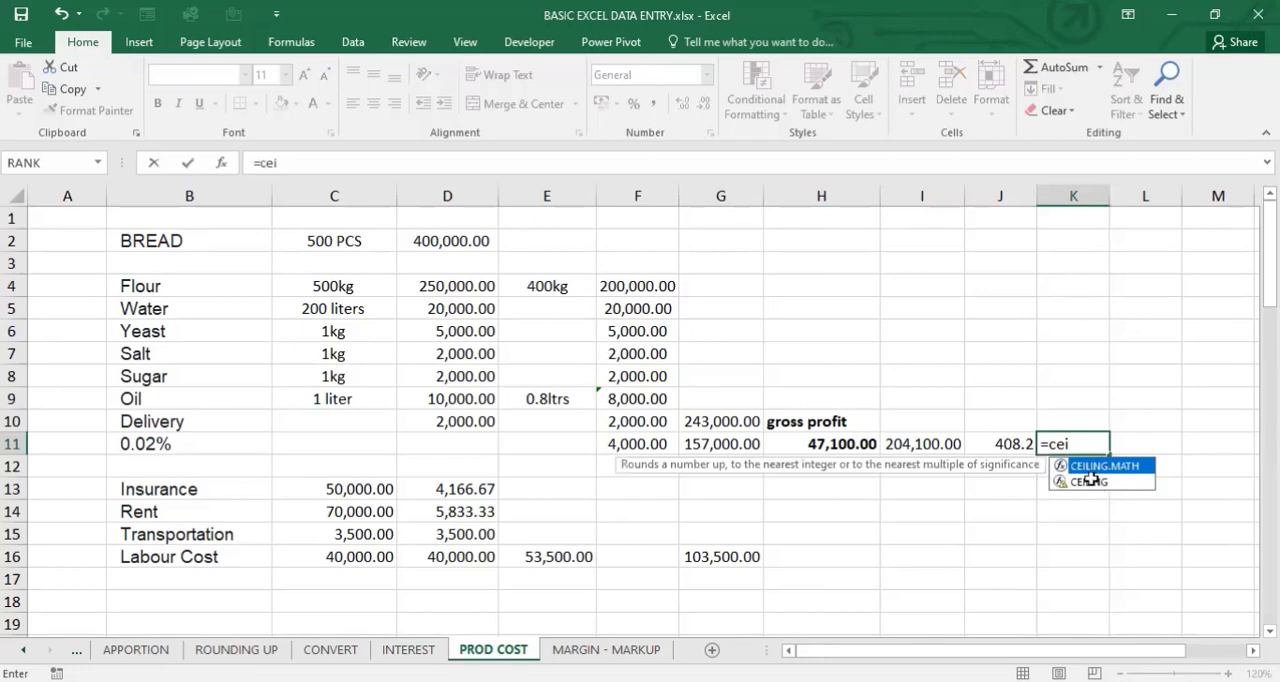
double_click(1090, 480)
left_click(987, 444)
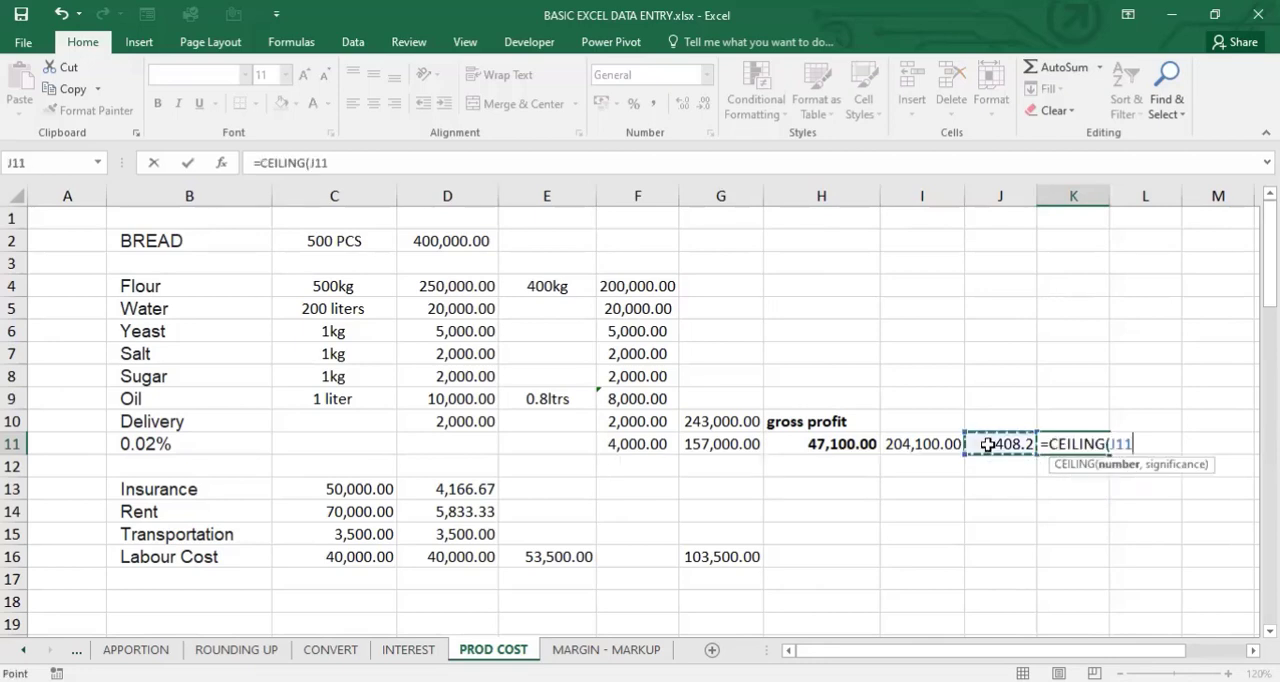
type(",")
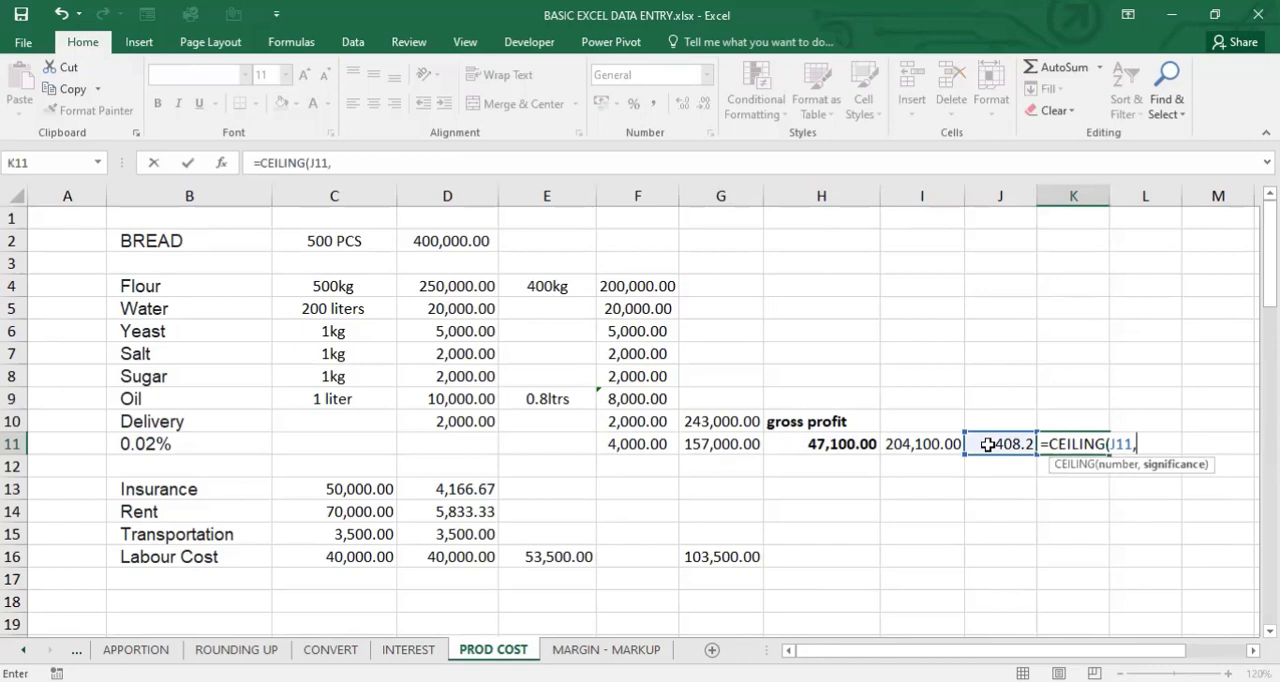
type("50)")
key("Return")
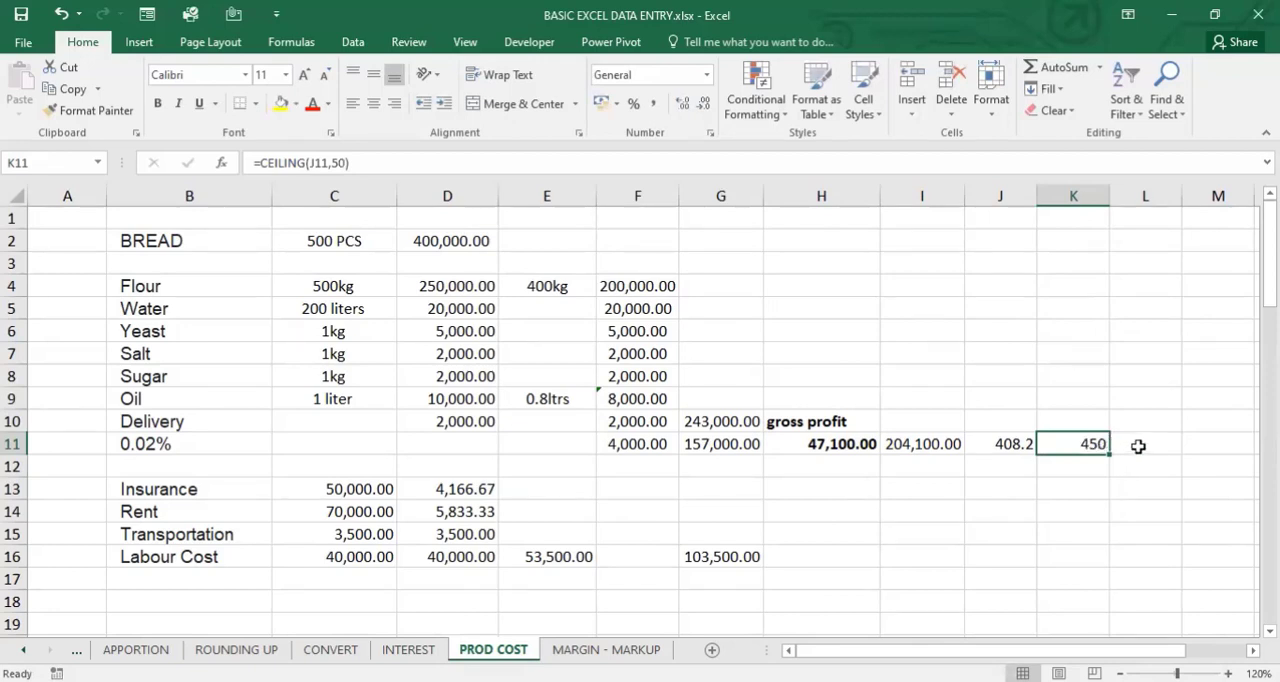
- In I13, multiply the rounded price per piece by 500 with =K11*500 and format the total with thousands separators and two decimals
left_click(1071, 466)
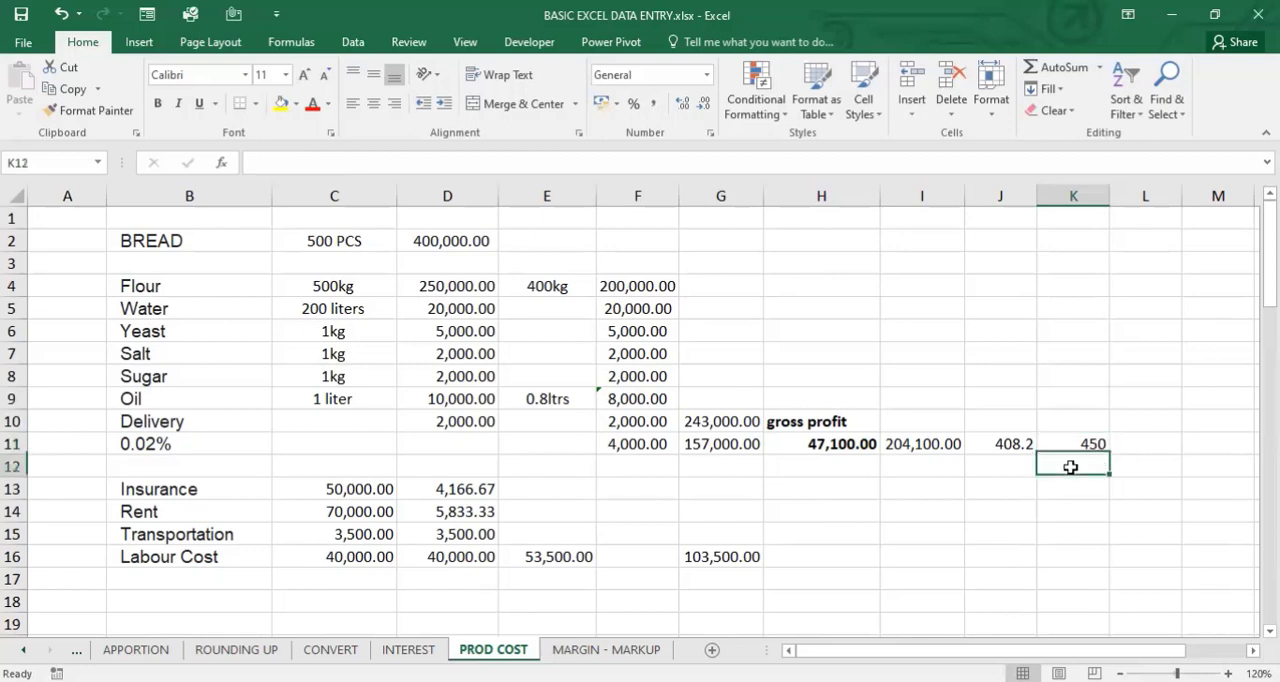
left_click(924, 486)
type("=")
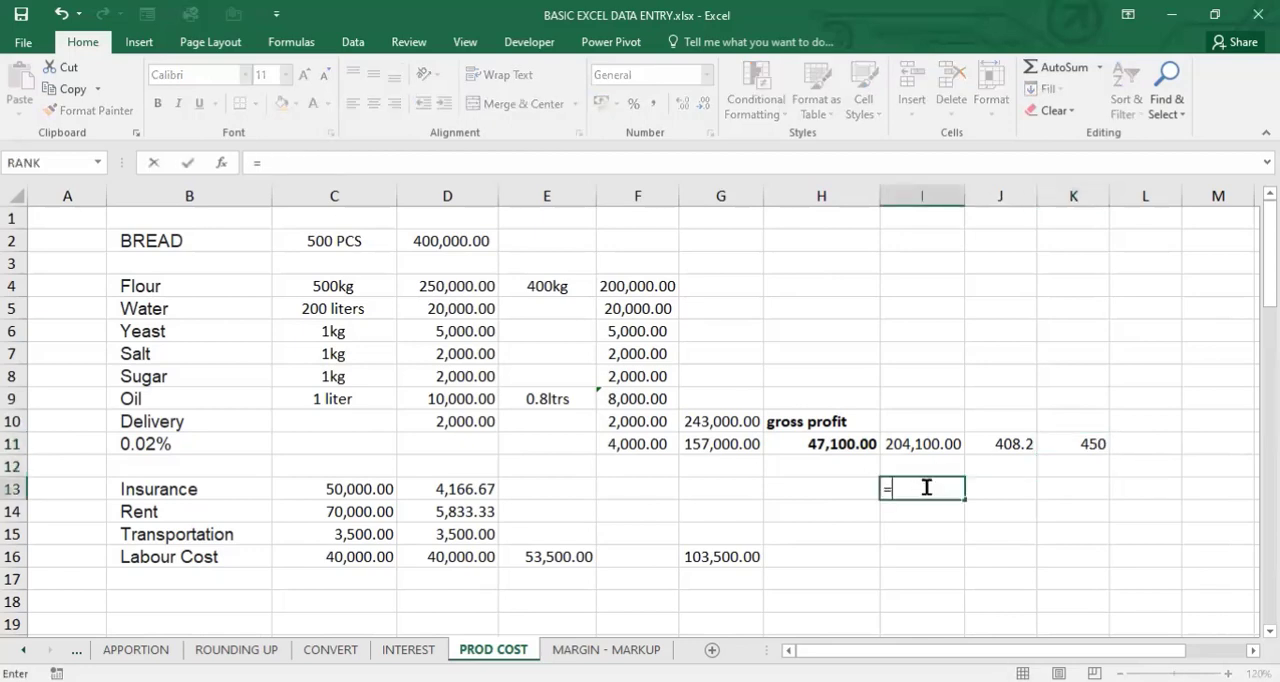
left_click(1082, 440)
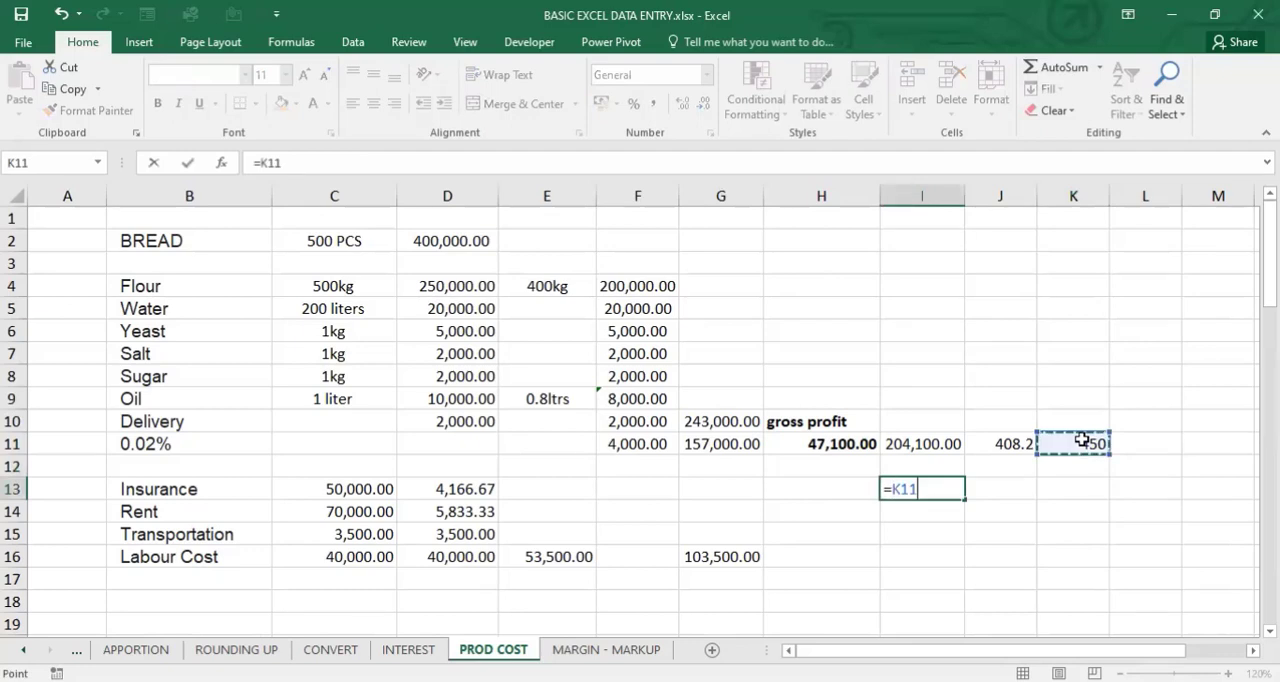
type("*500")
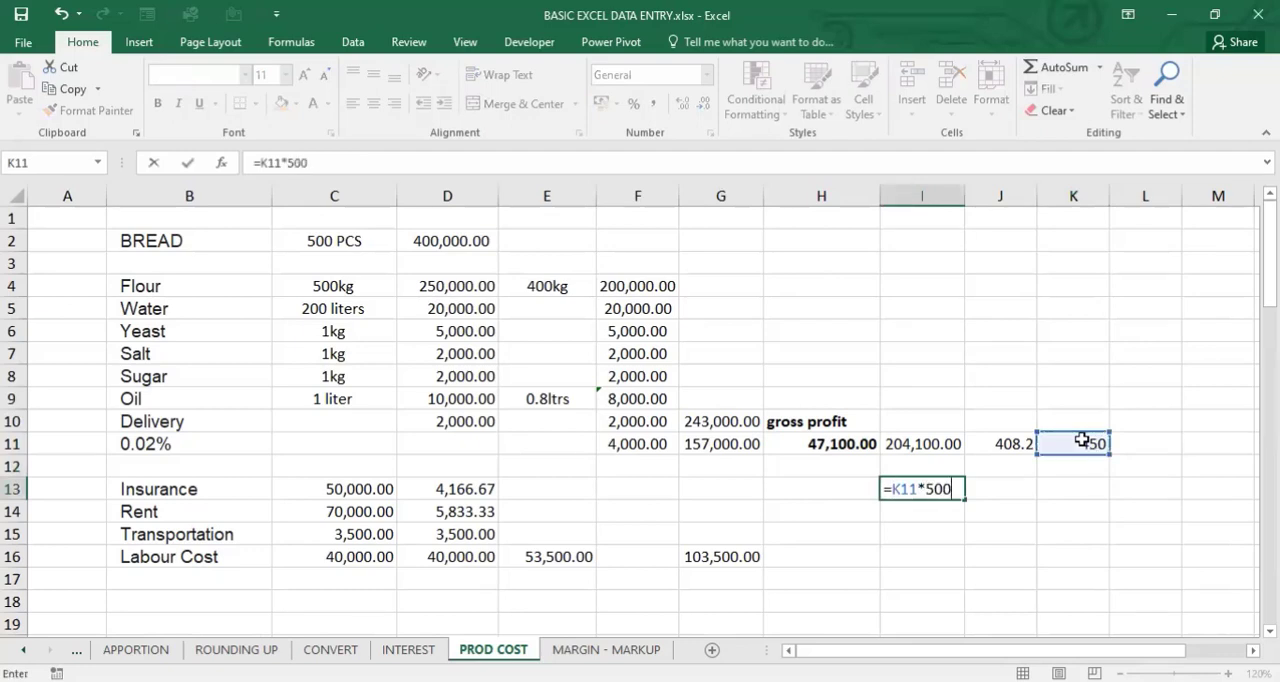
key("Return")
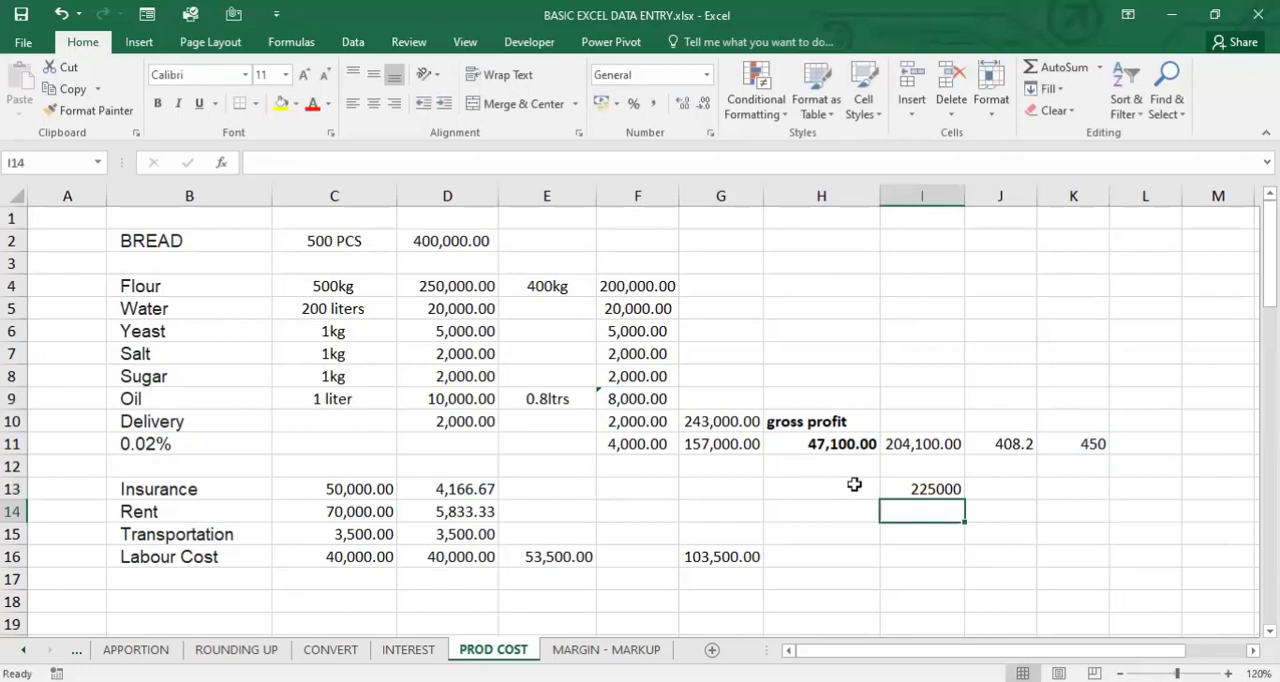
left_click(909, 485)
key("ctrl+shift+1")
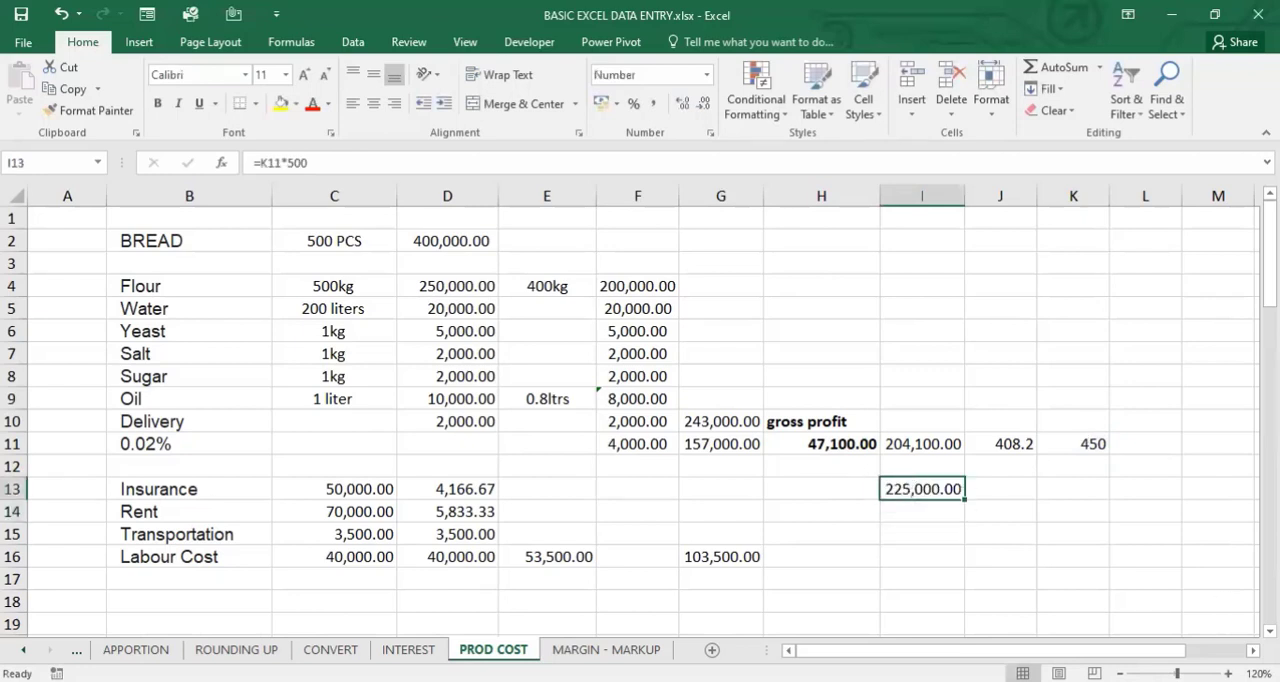
left_click(1121, 563)
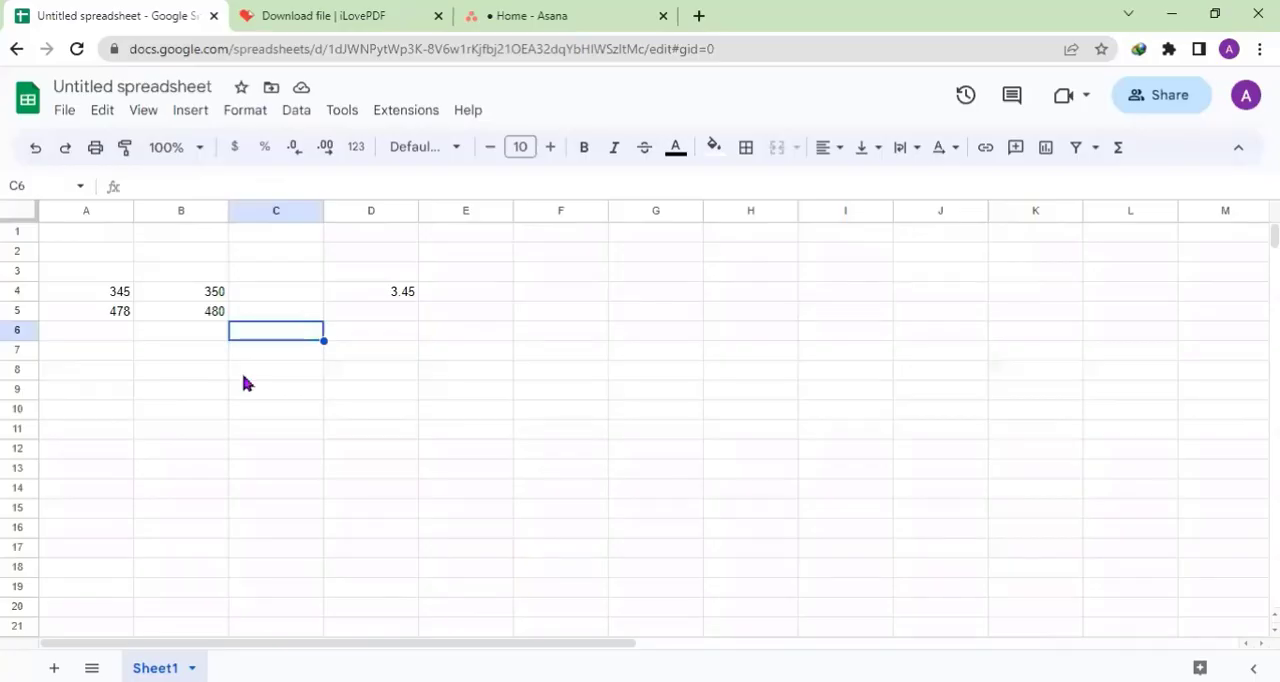
left_click(243, 376)
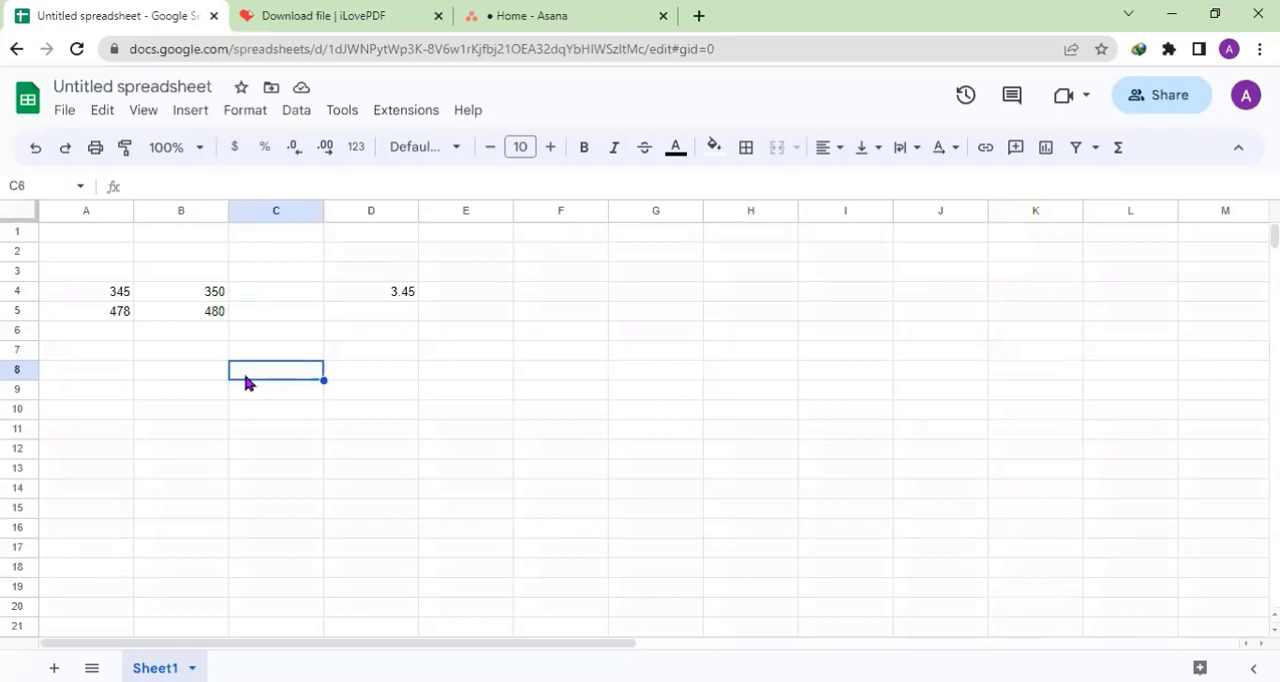
key("Up")
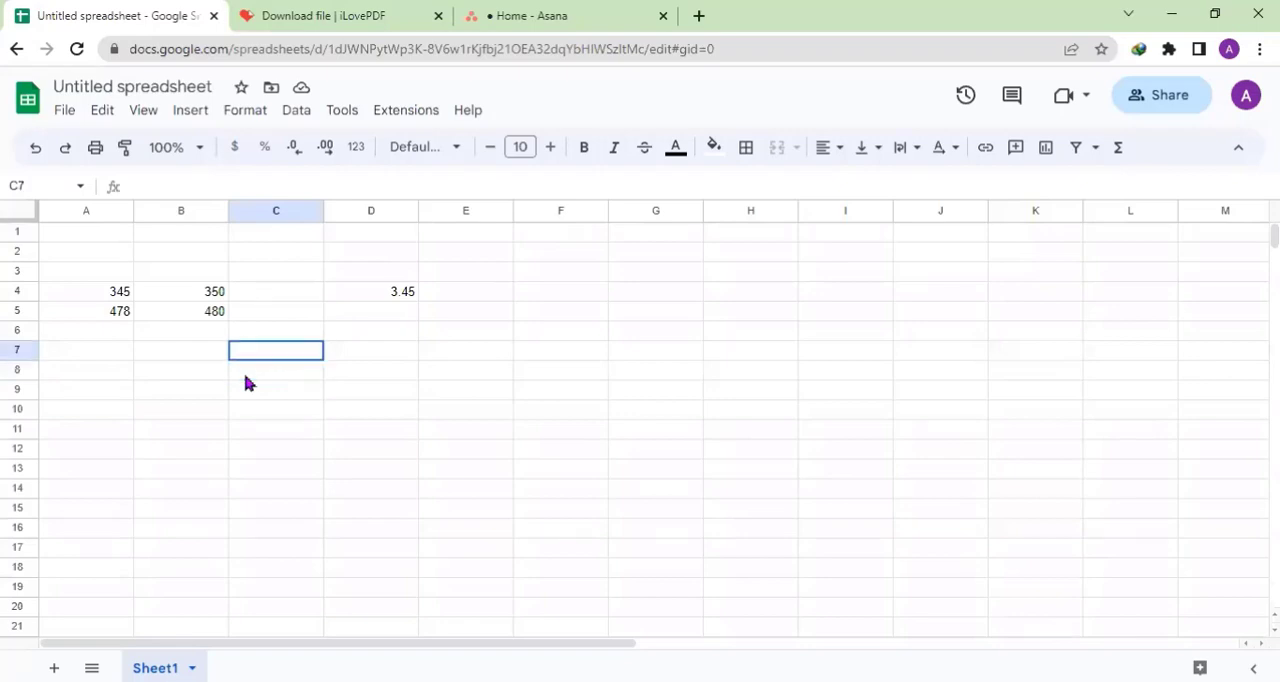